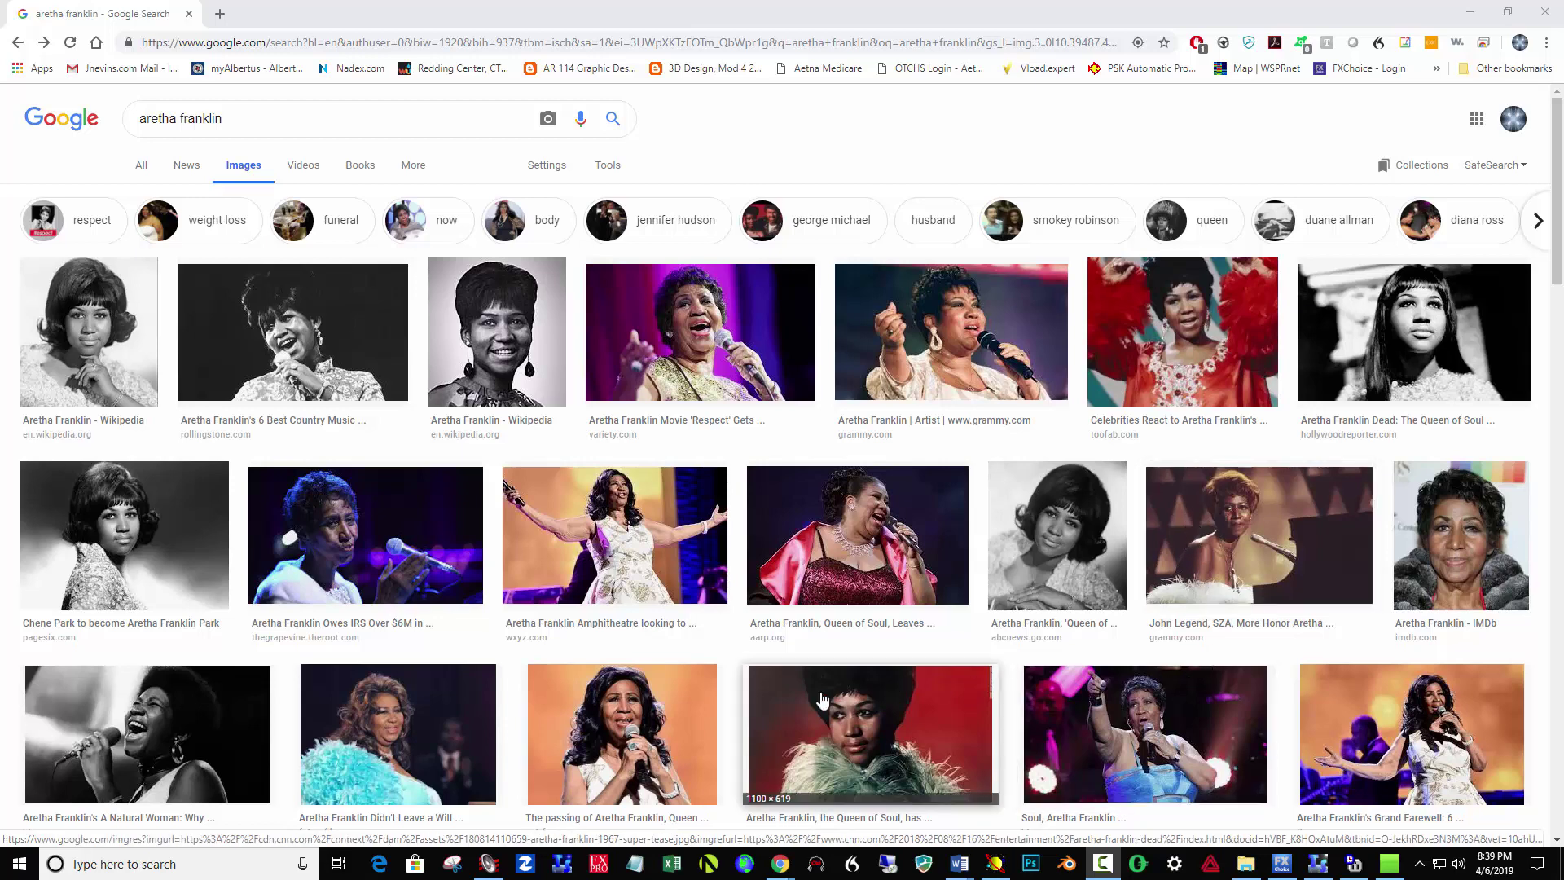
- Open the Rolling Stone photo of Aretha Franklin in Google Images and copy the image
scroll(613, 702, "down", 3)
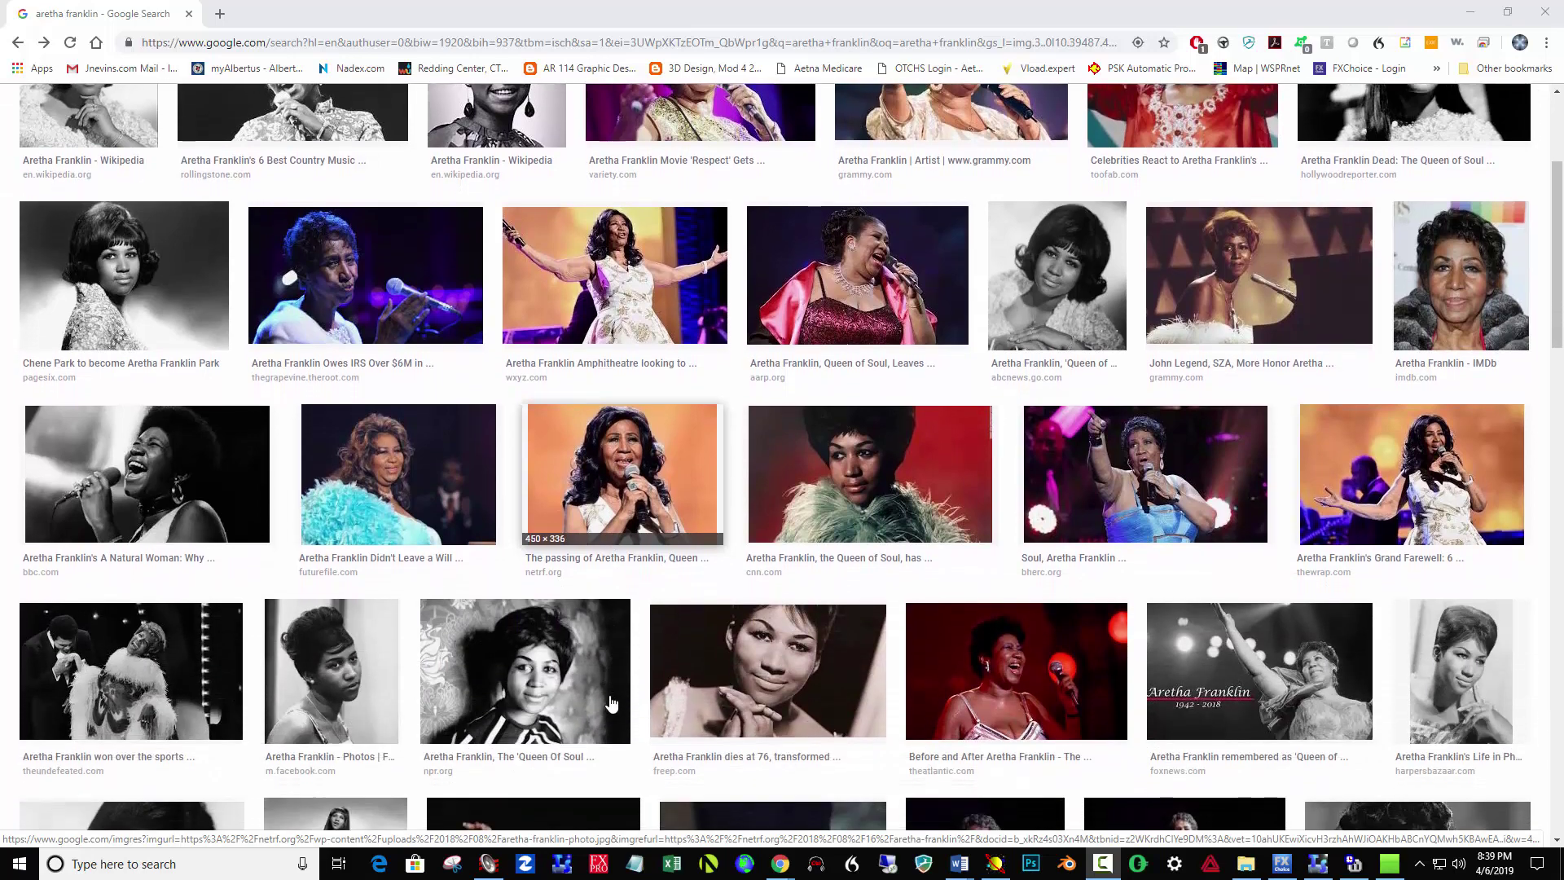
scroll(613, 702, "up", 3)
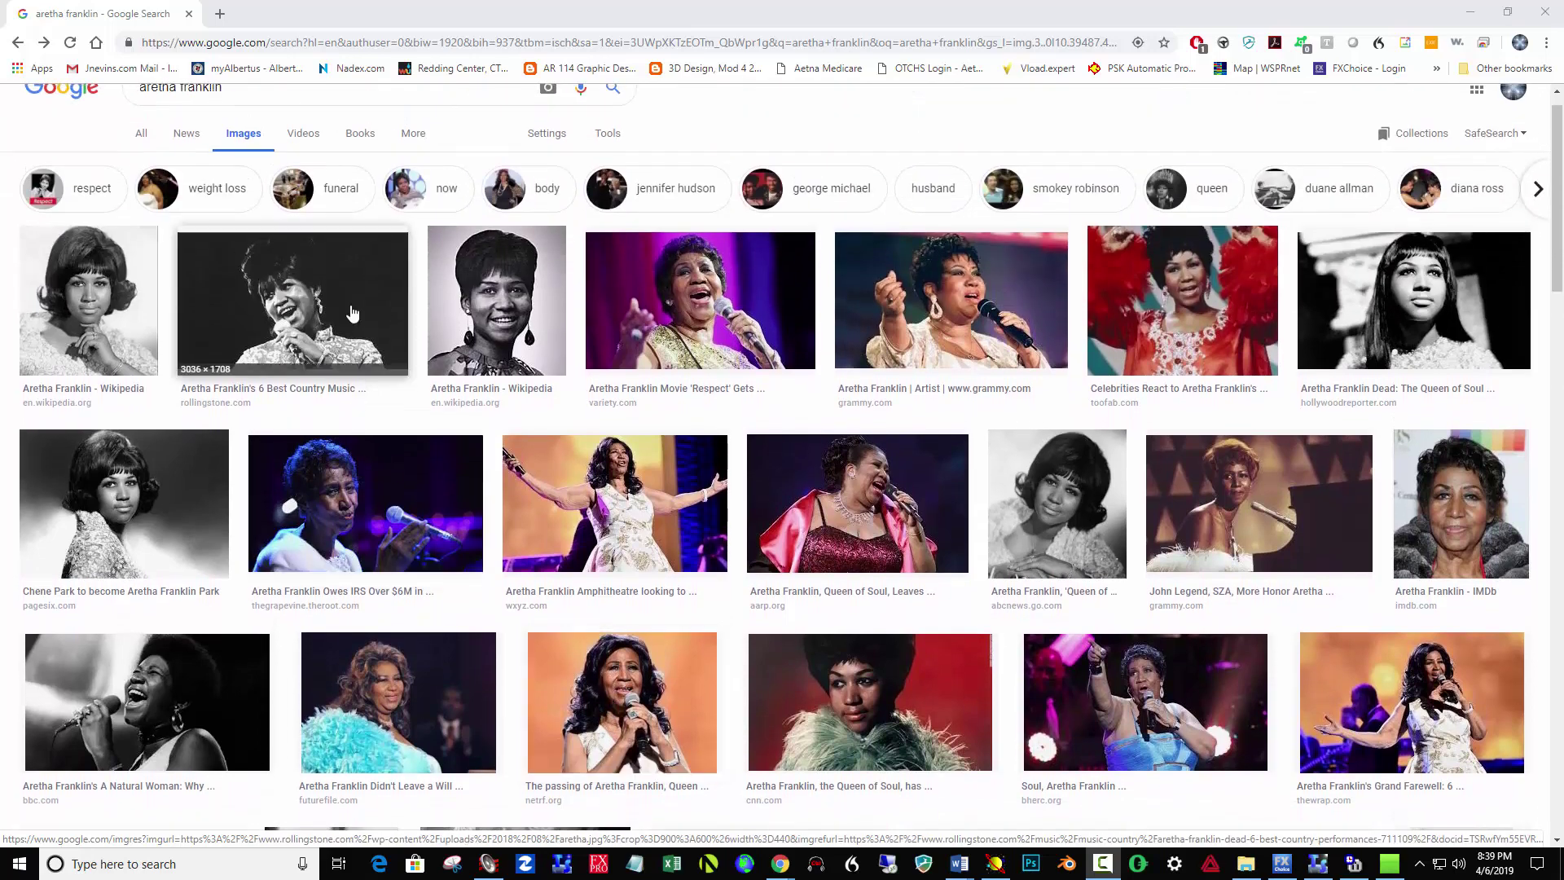
left_click(351, 314)
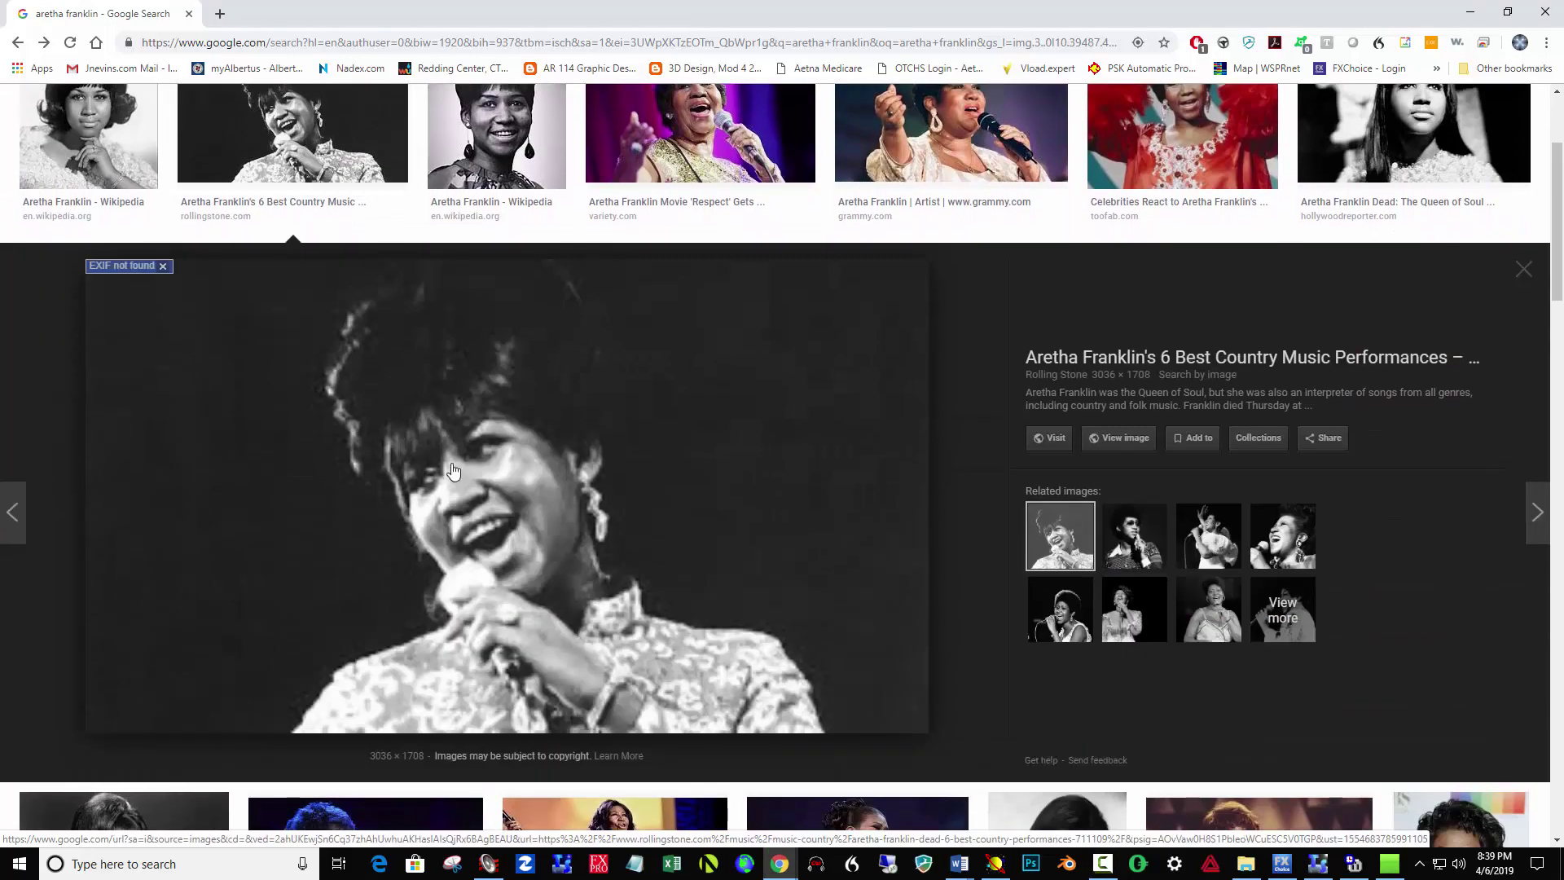
right_click(640, 519)
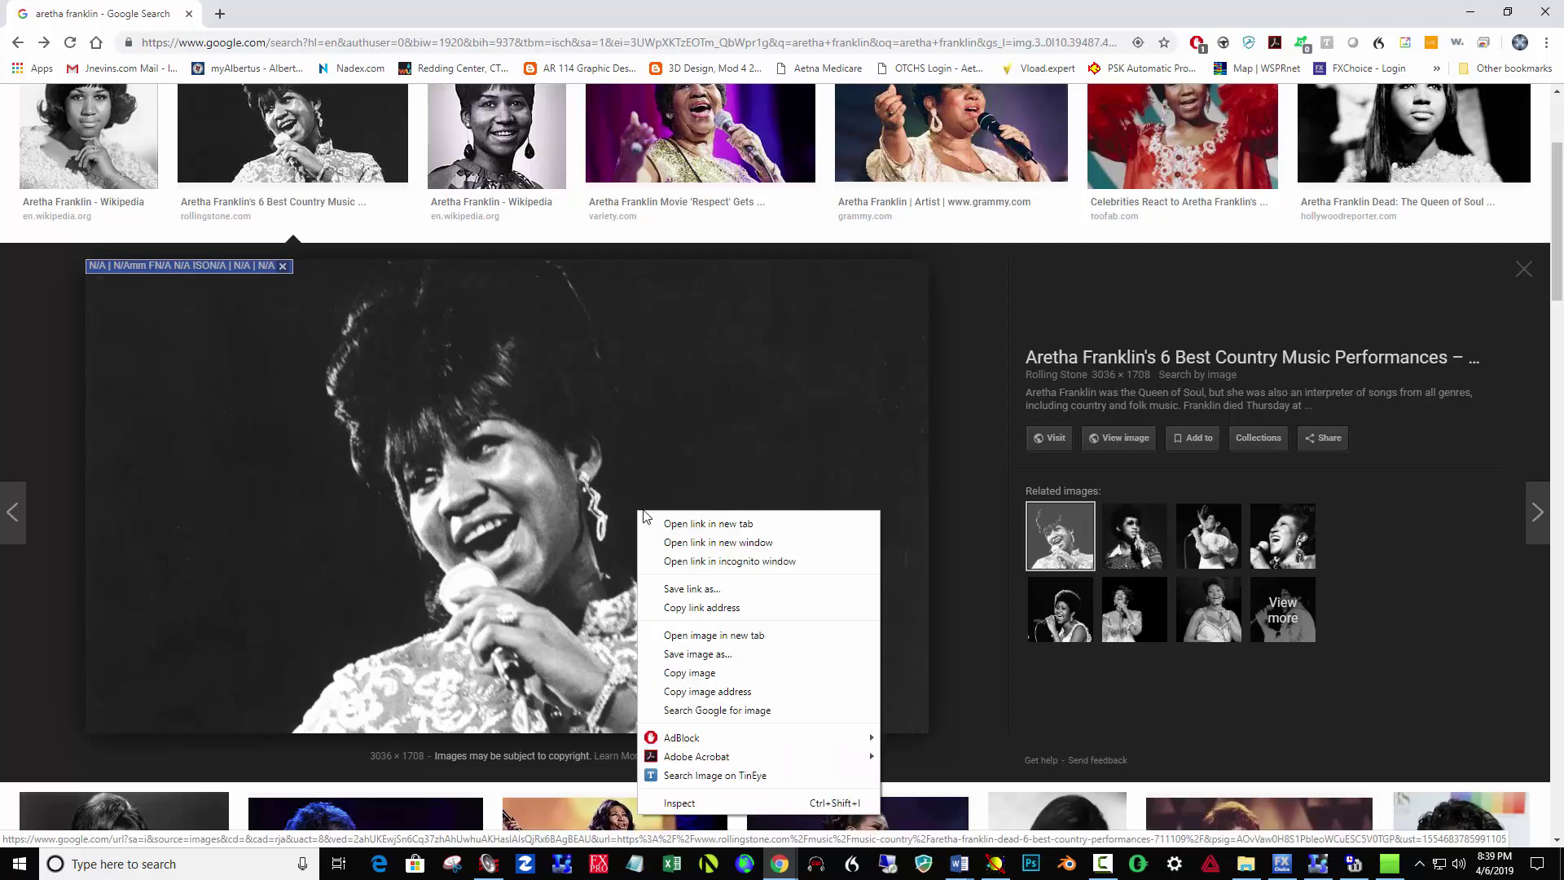
left_click(708, 673)
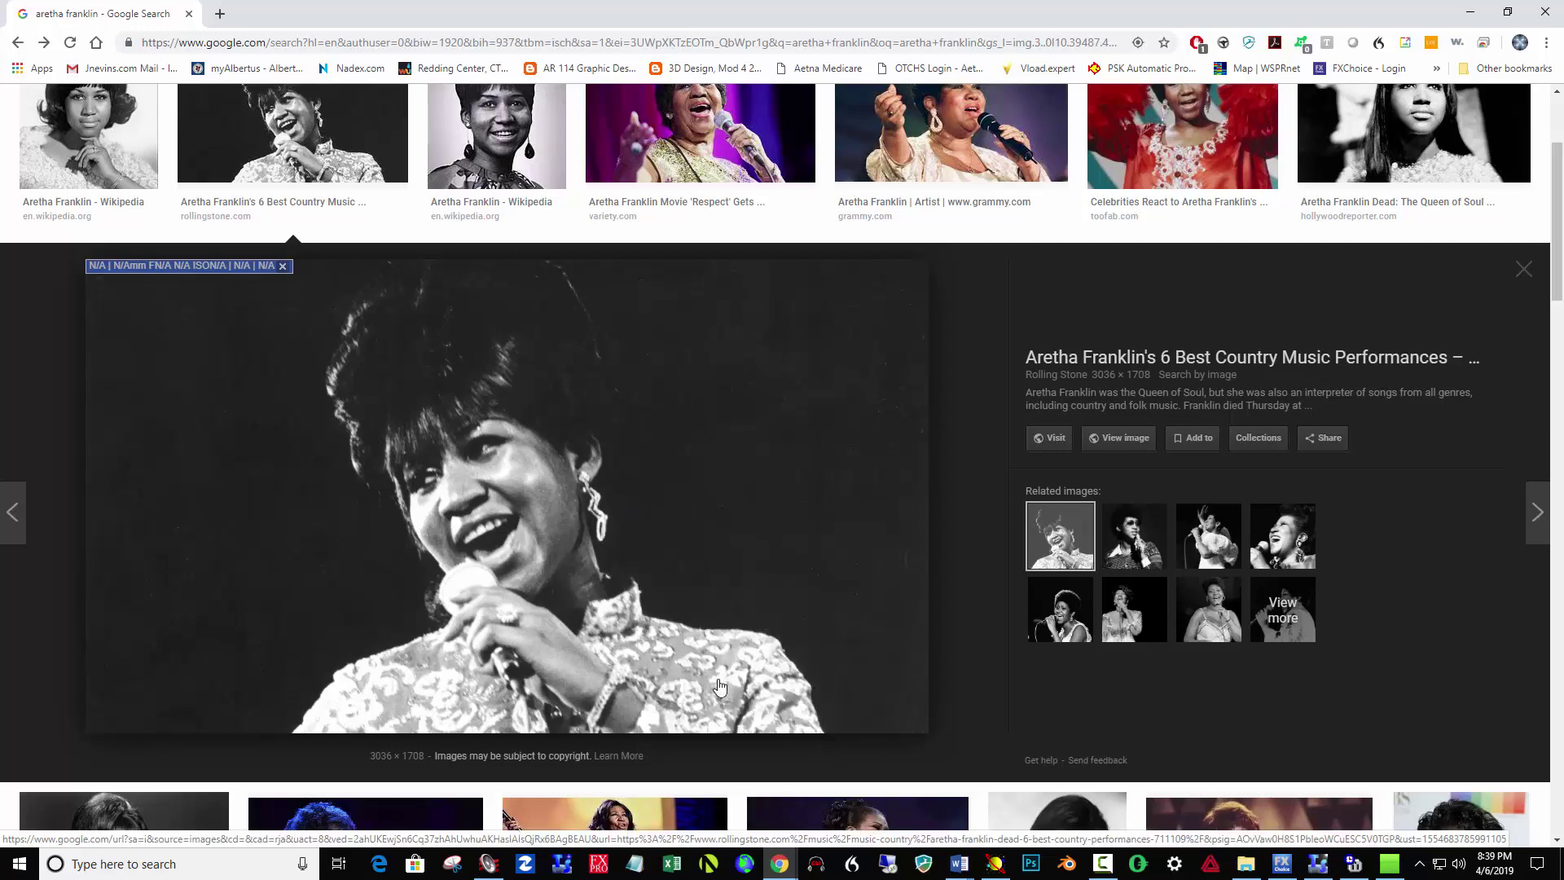
left_click(1032, 865)
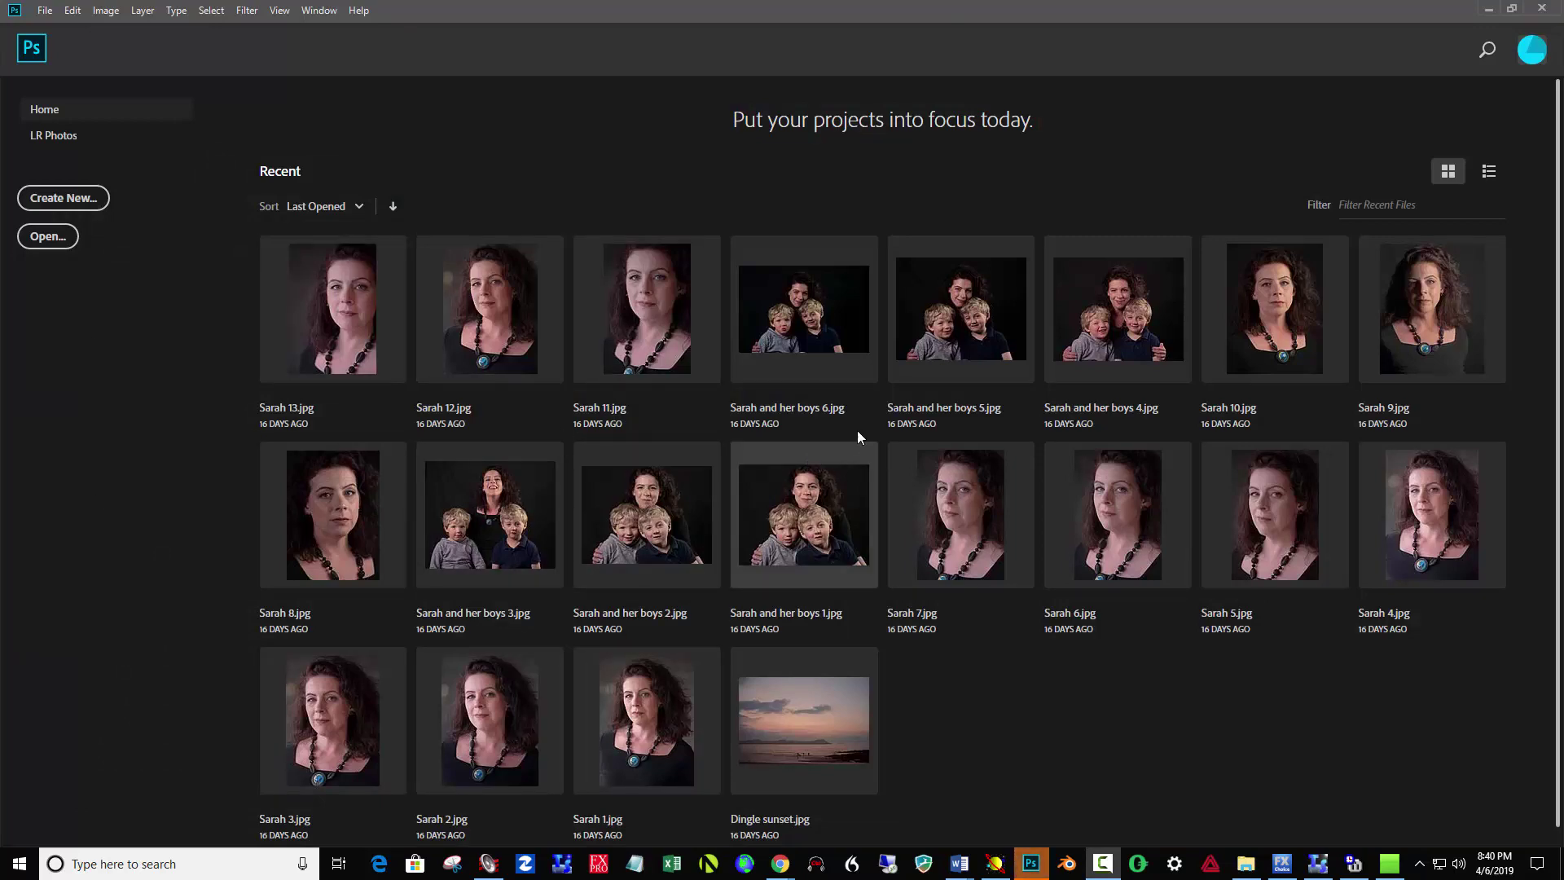
- Copy the large Rolling Stone preview image again and return to Photoshop
left_click(1487, 8)
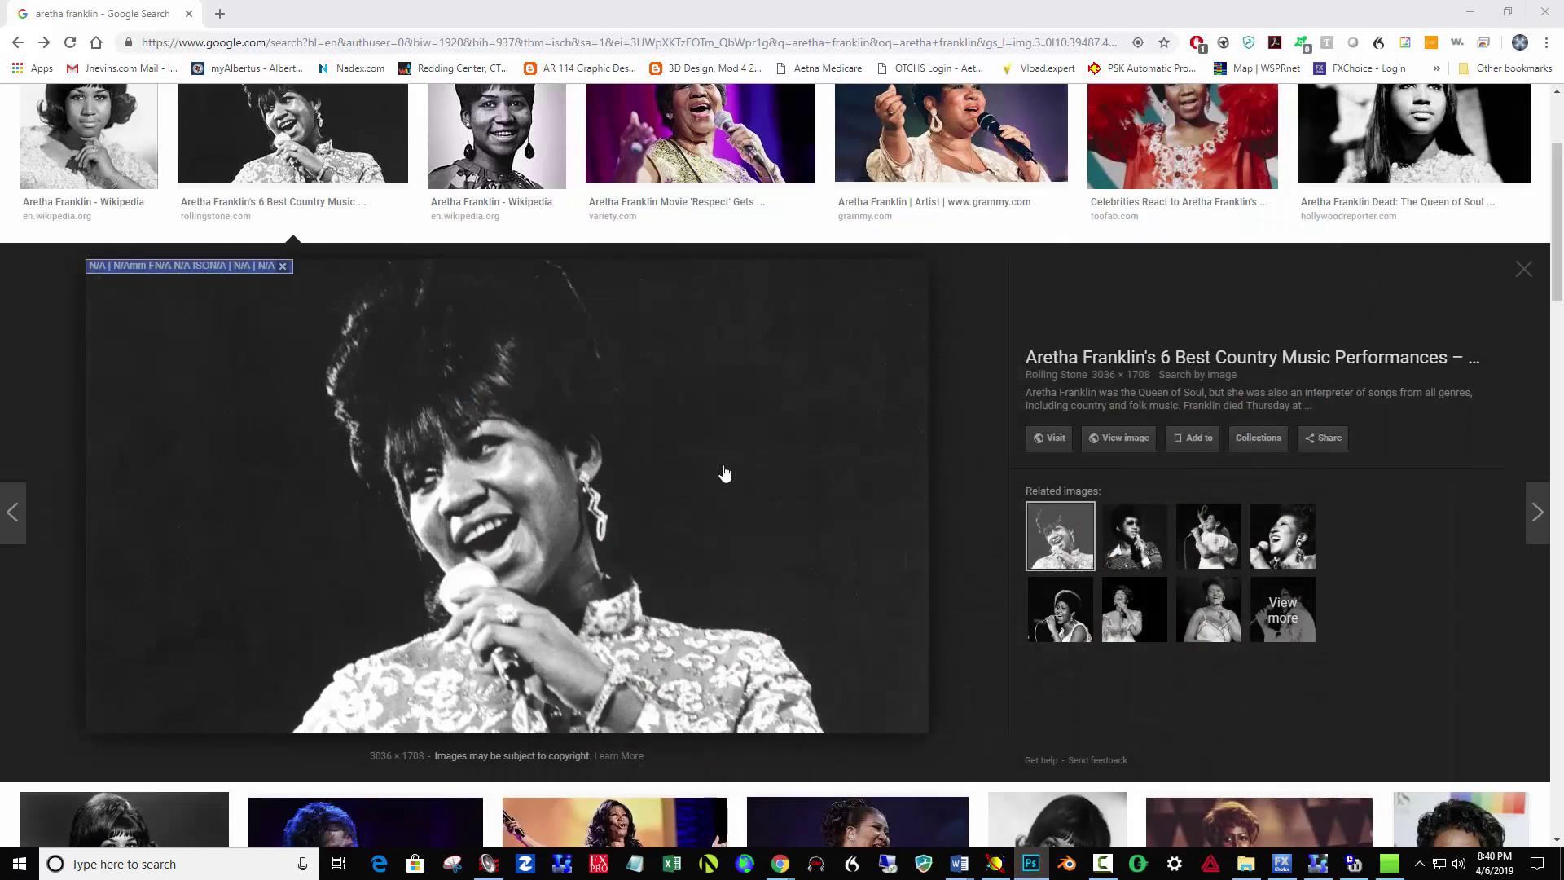
right_click(594, 434)
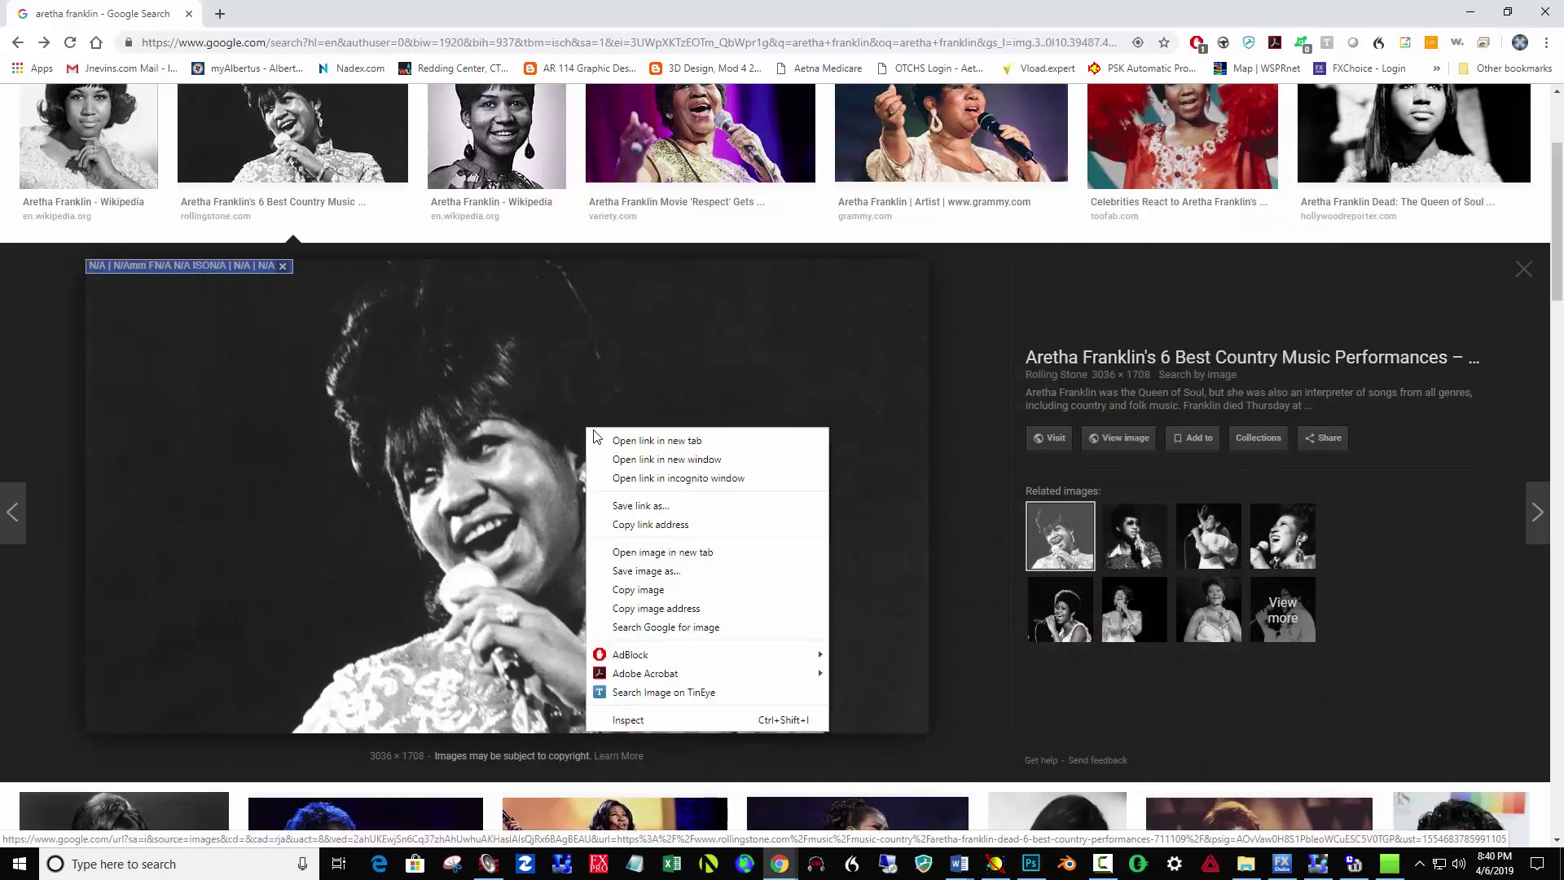
left_click(658, 596)
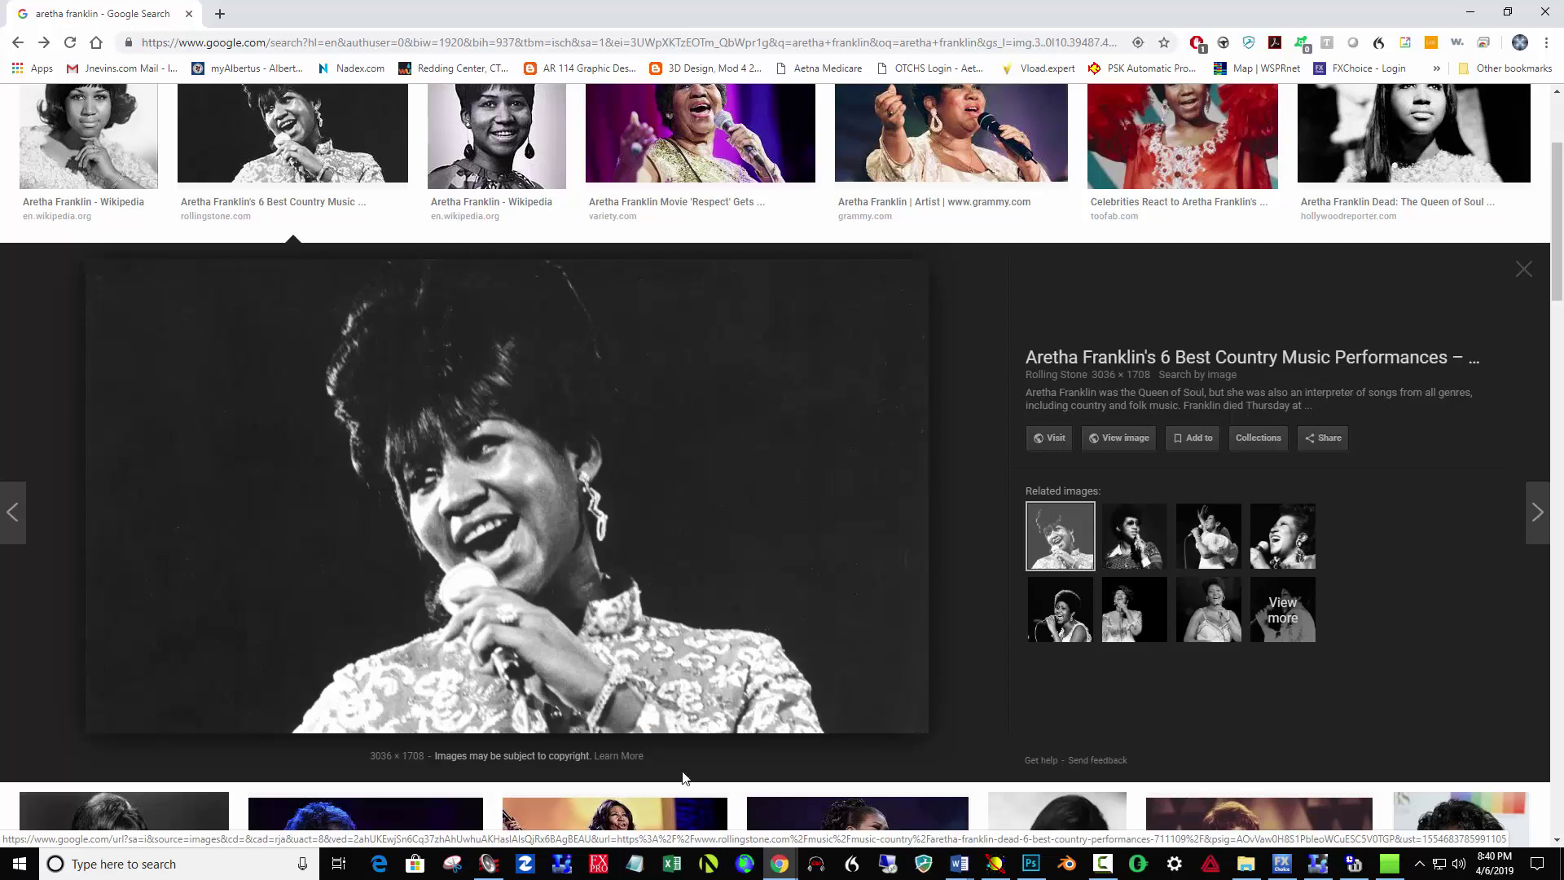
left_click(1030, 863)
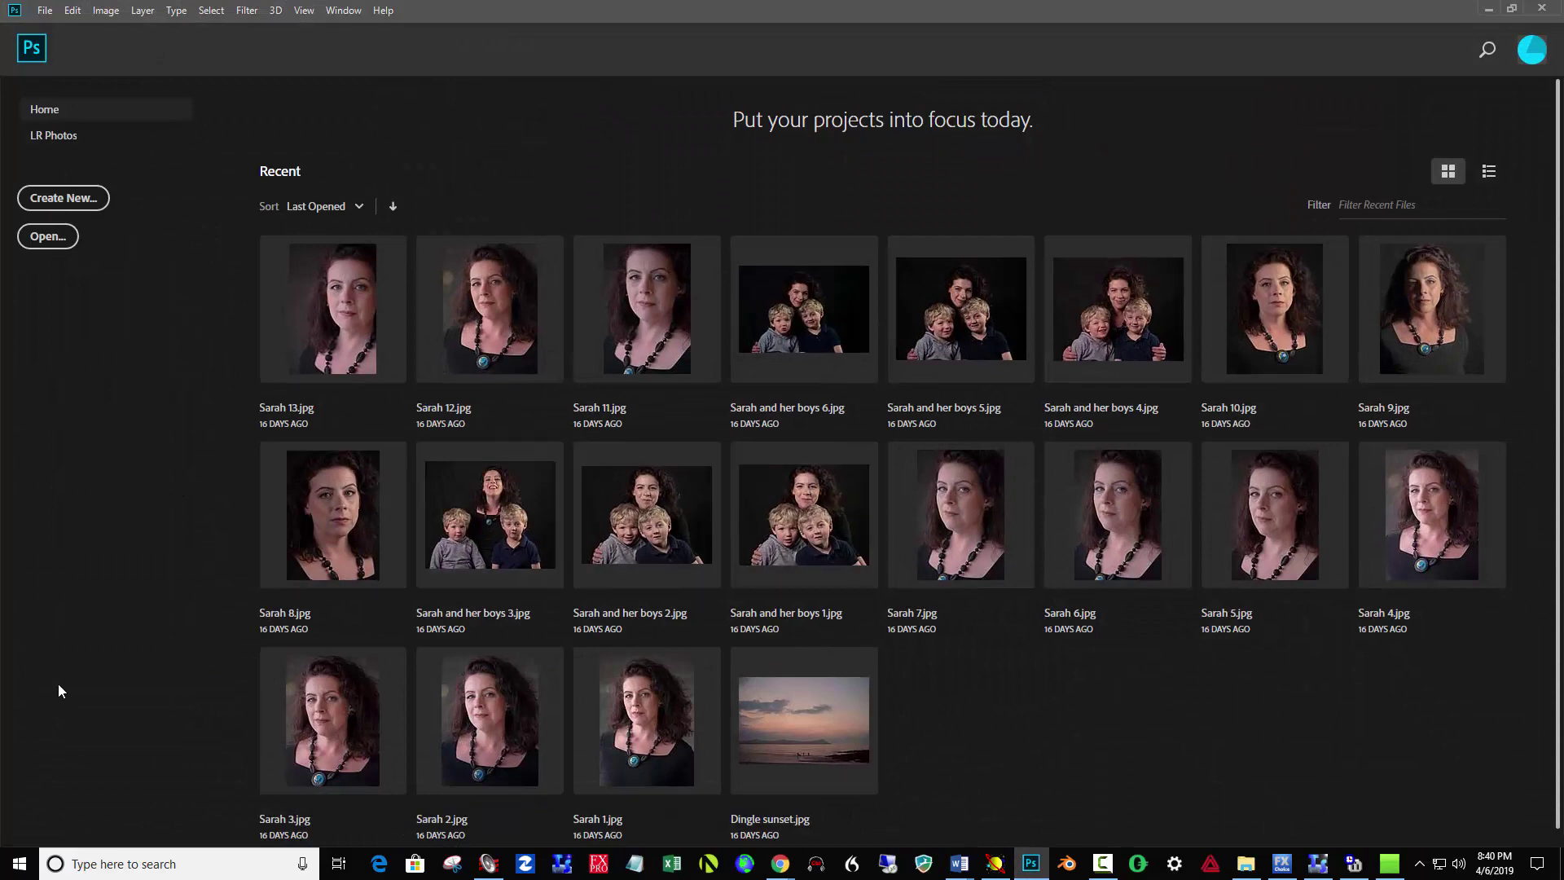
- Create a 3036 × 1708 px document from the Clipboard preset and paste the singer photo as Layer 1
left_click(67, 199)
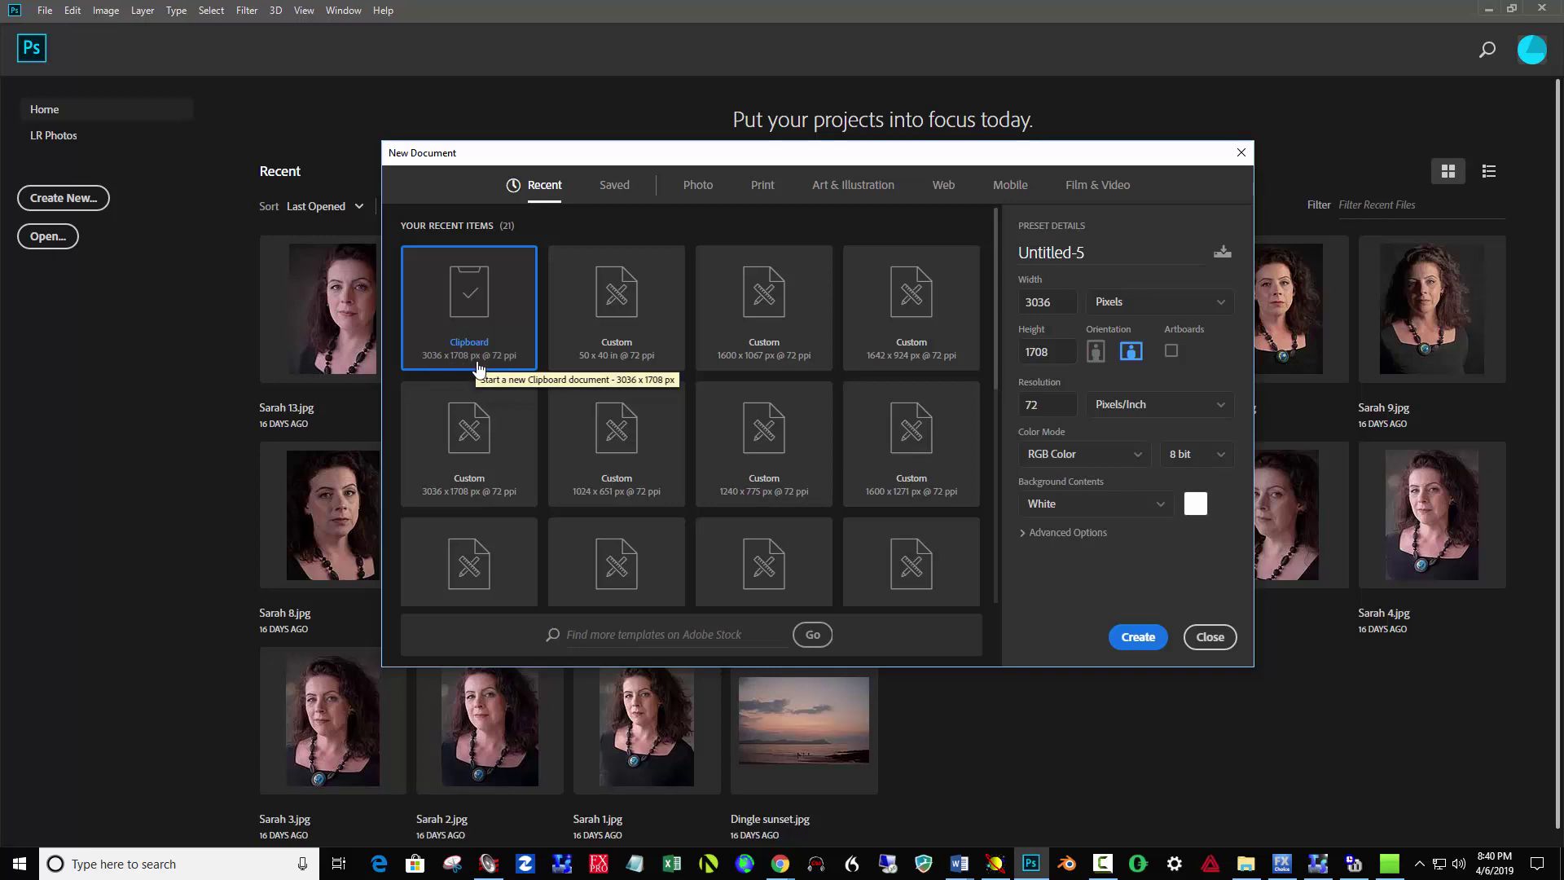
left_click(1137, 638)
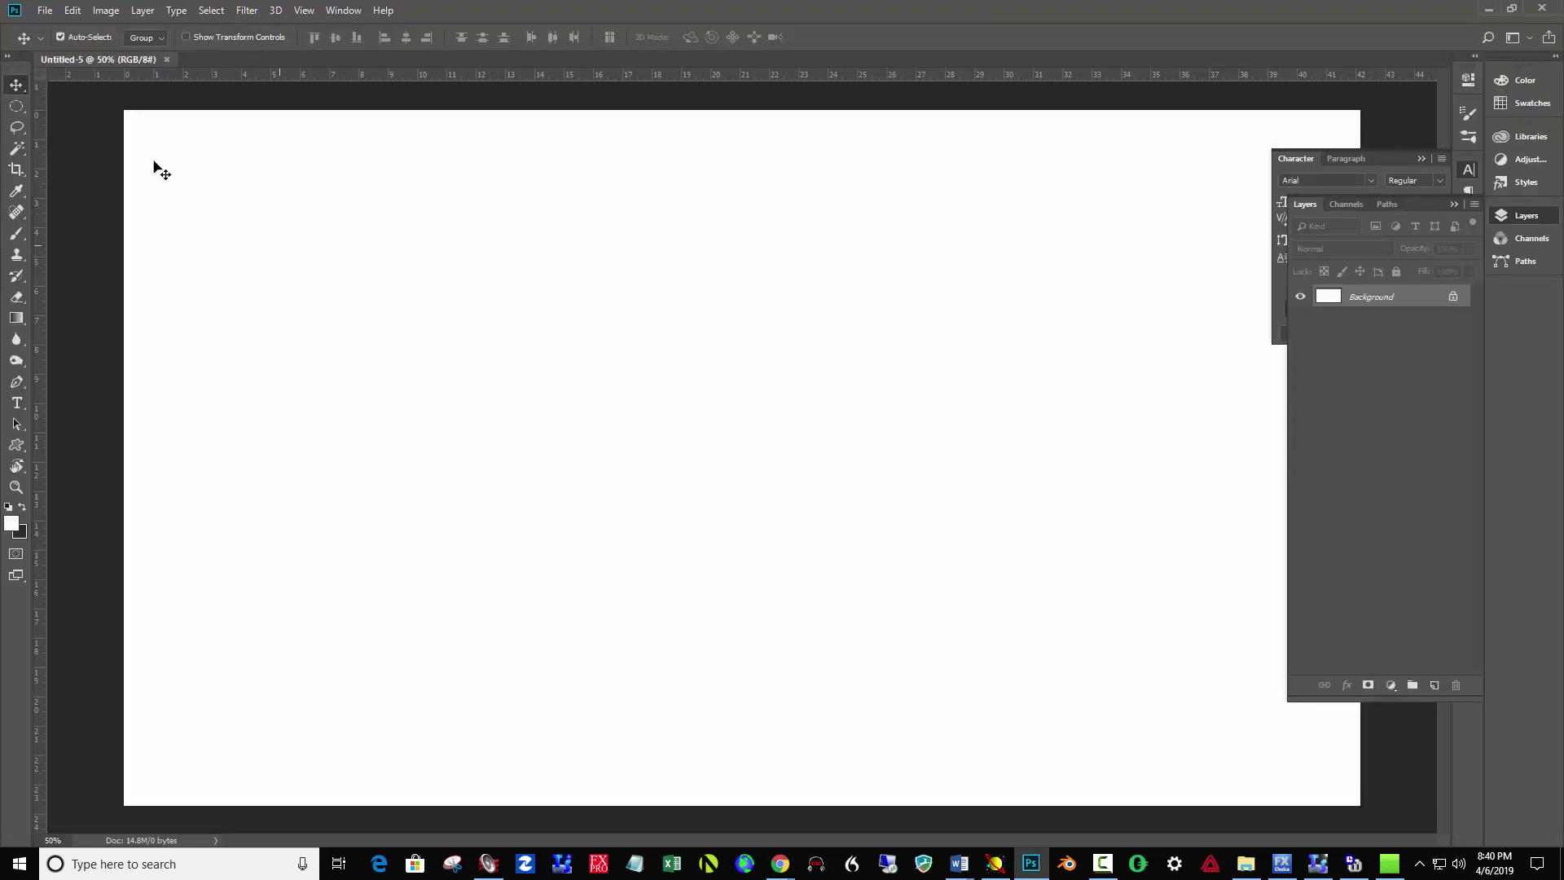
left_click(70, 12)
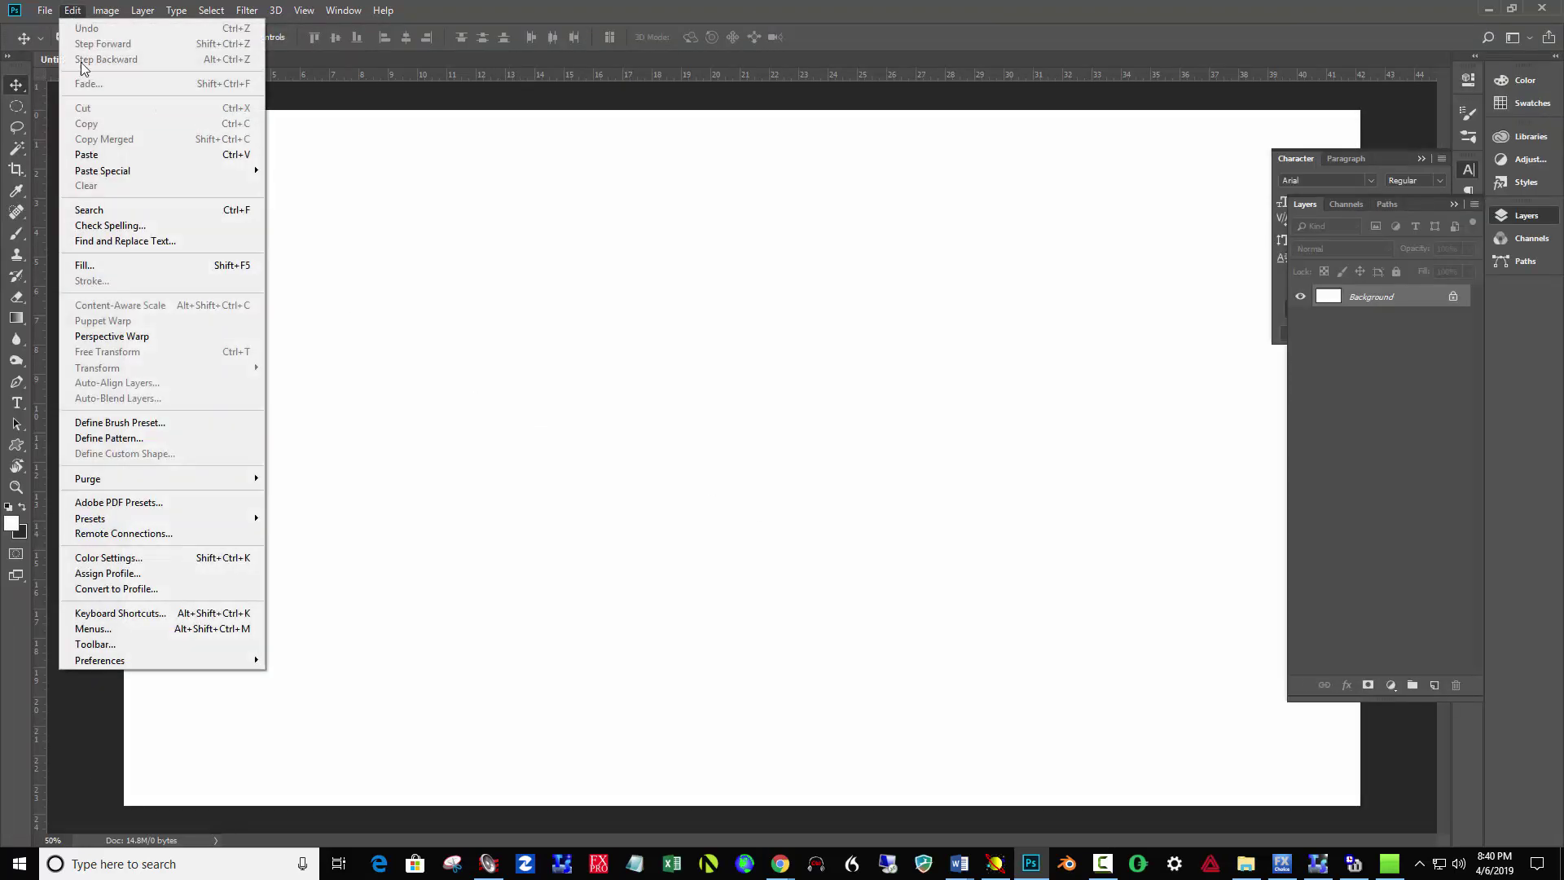
left_click(238, 155)
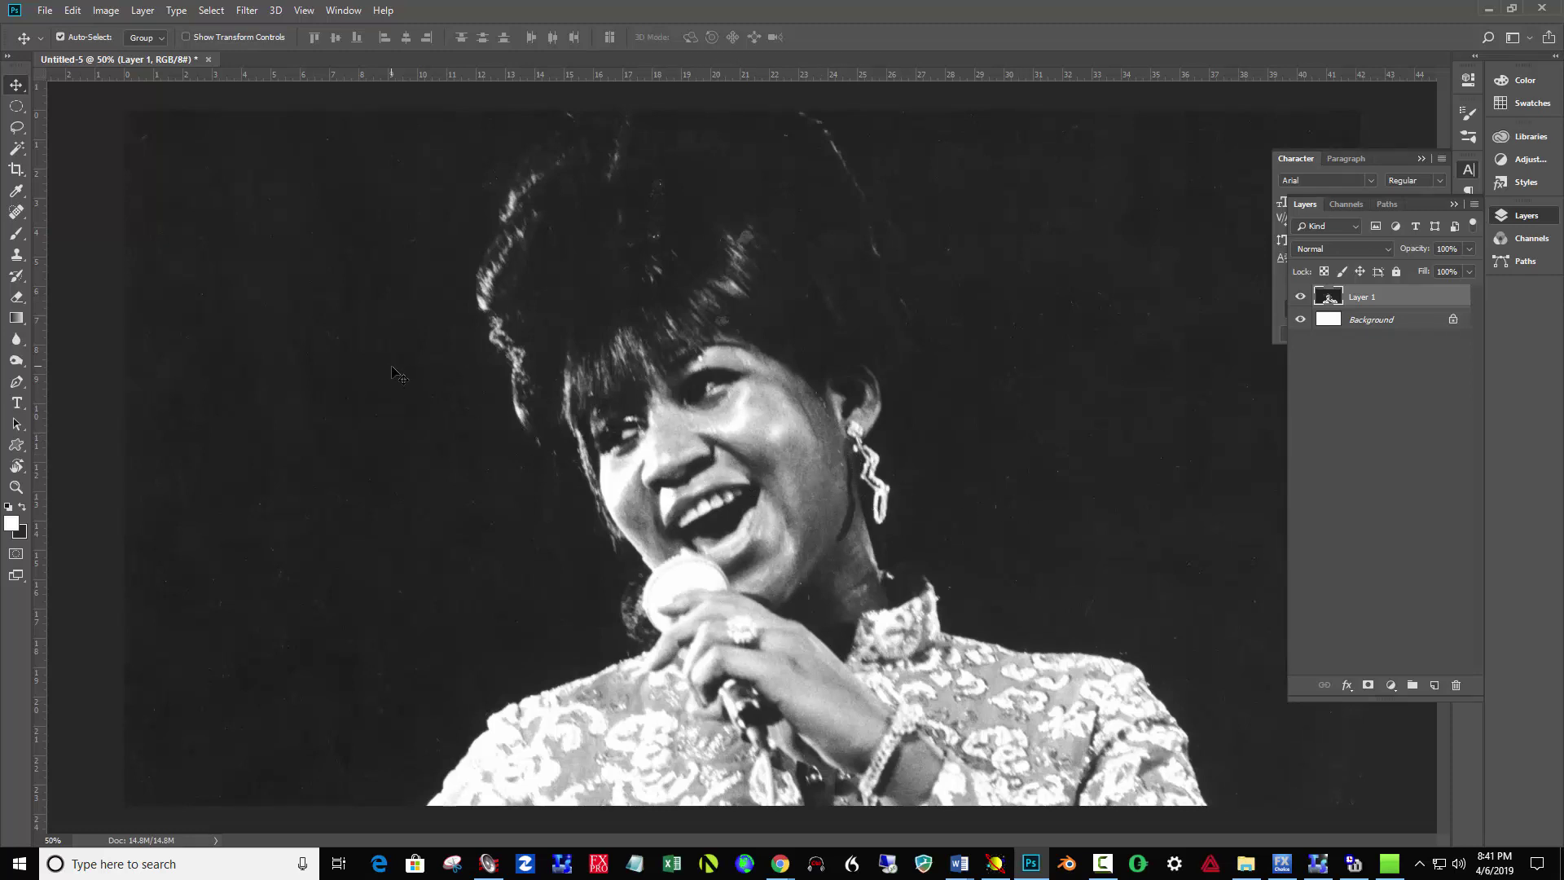
- Copy the AARP photo of Aretha Franklin in the red dress and return to Photoshop
left_click(1487, 13)
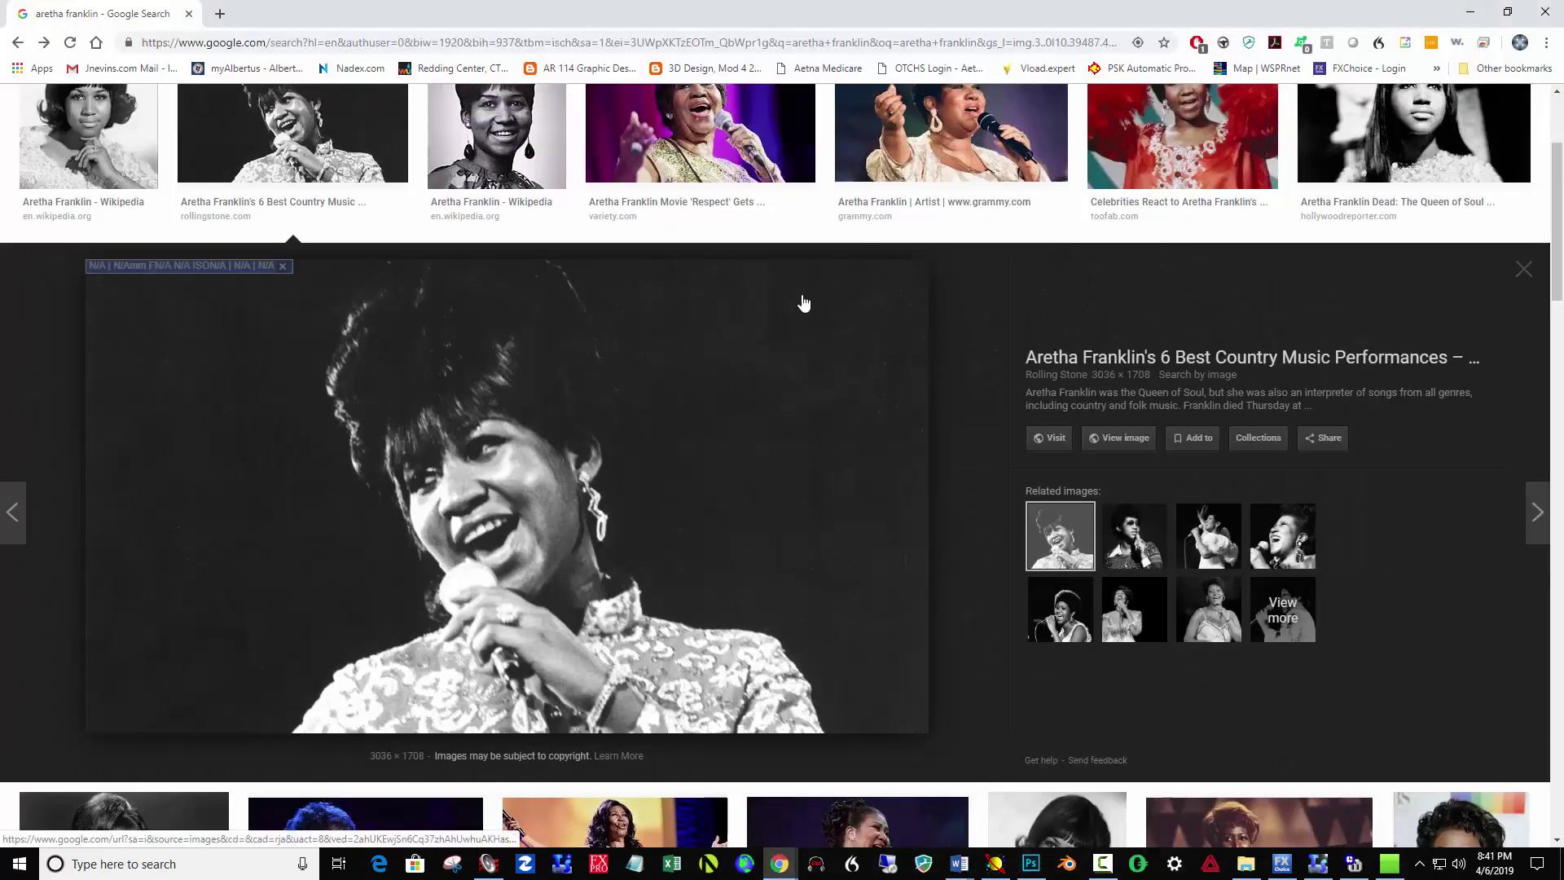
scroll(643, 307, "up", 3)
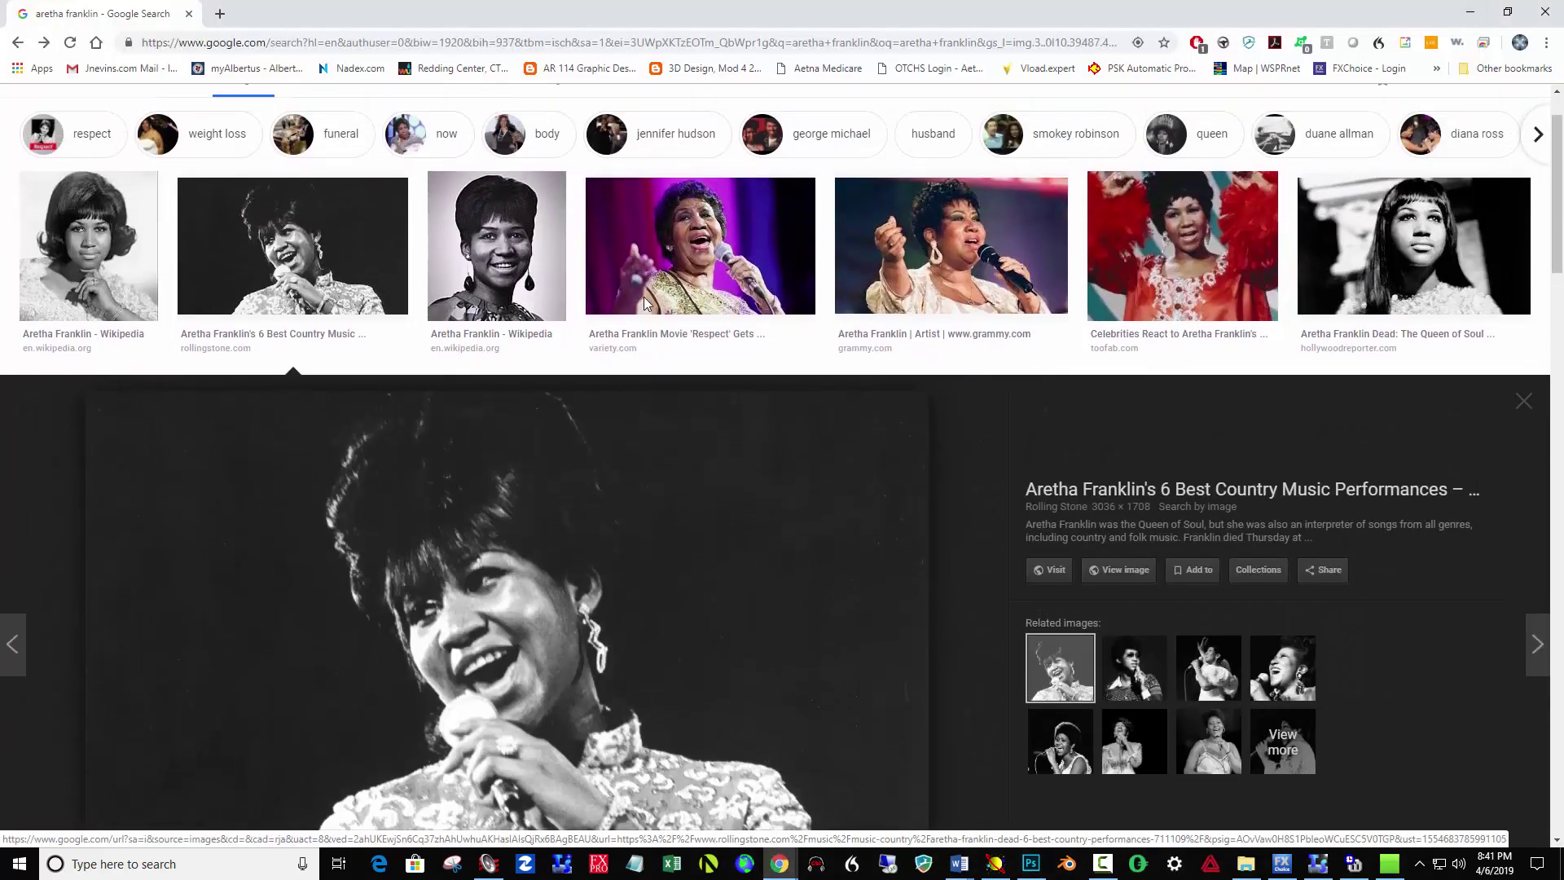
scroll(643, 306, "down", 4)
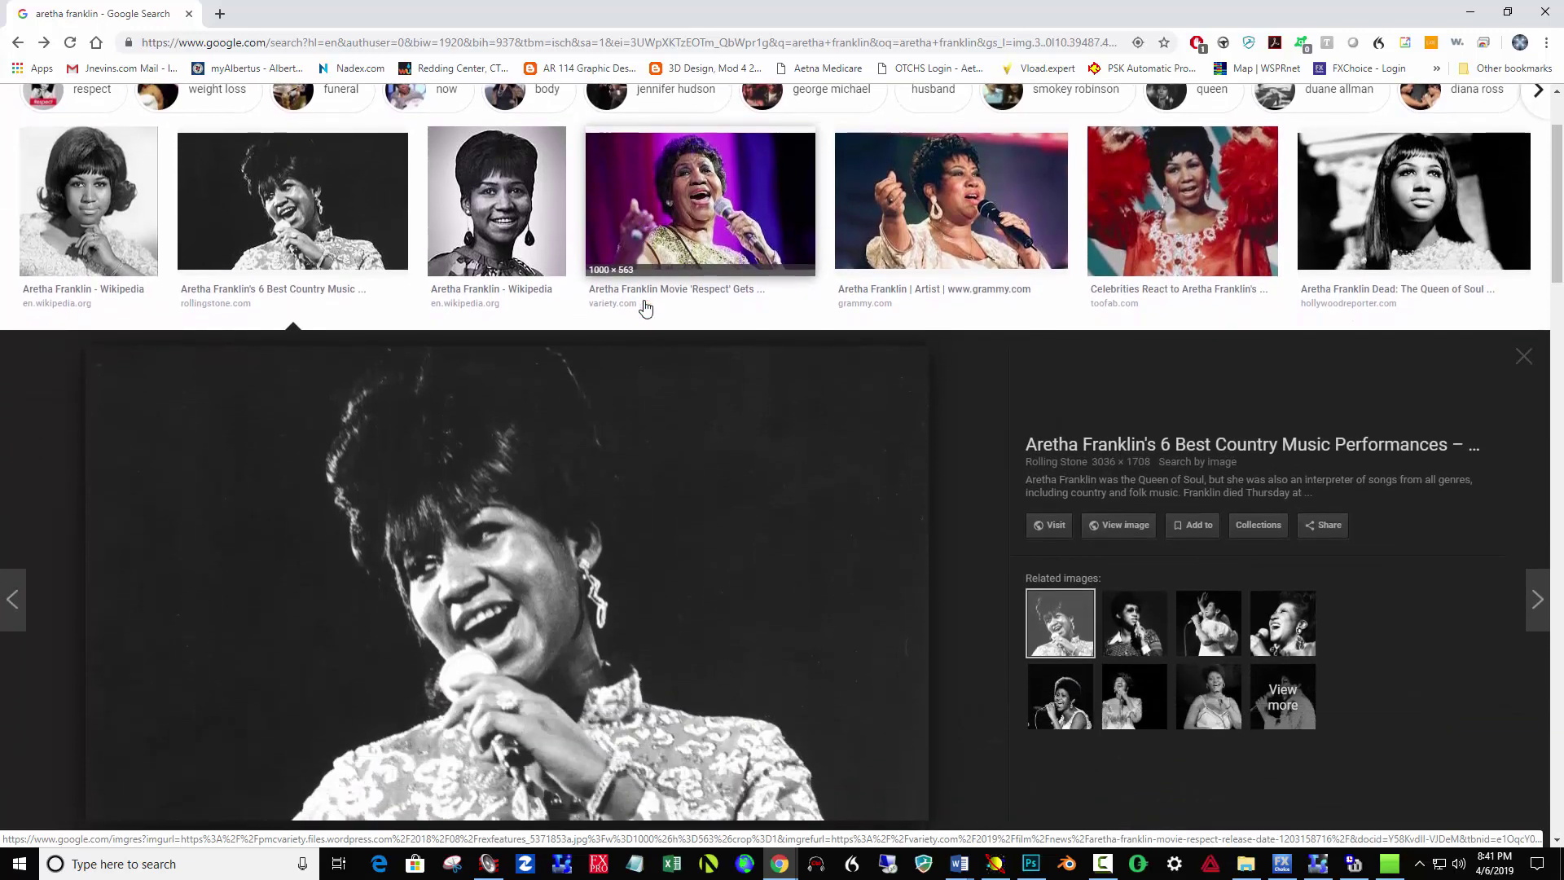
scroll(643, 307, "down", 3)
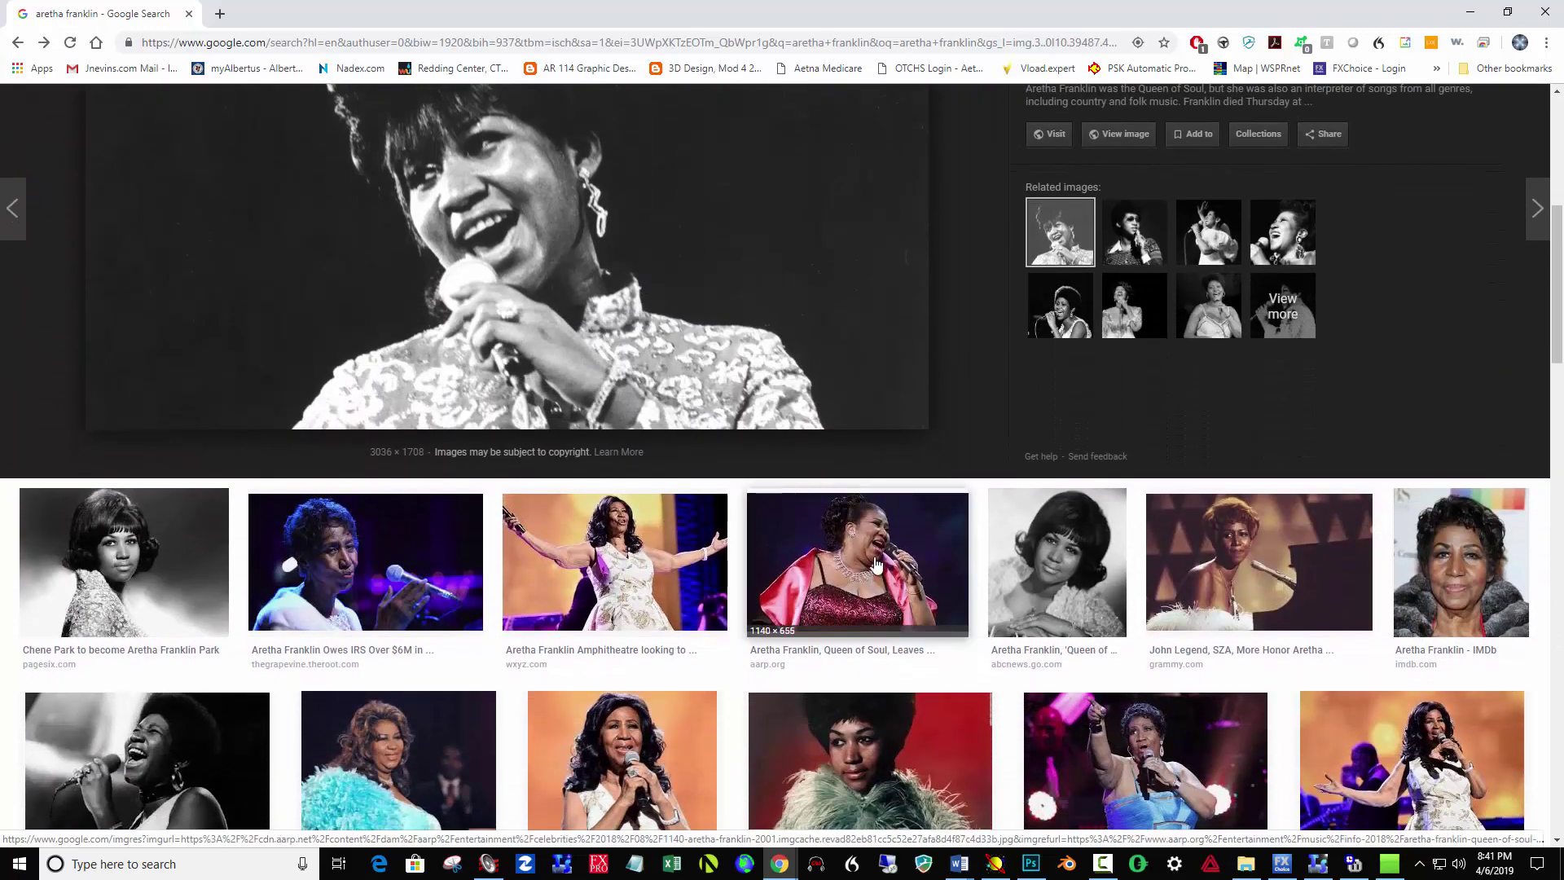
left_click(875, 564)
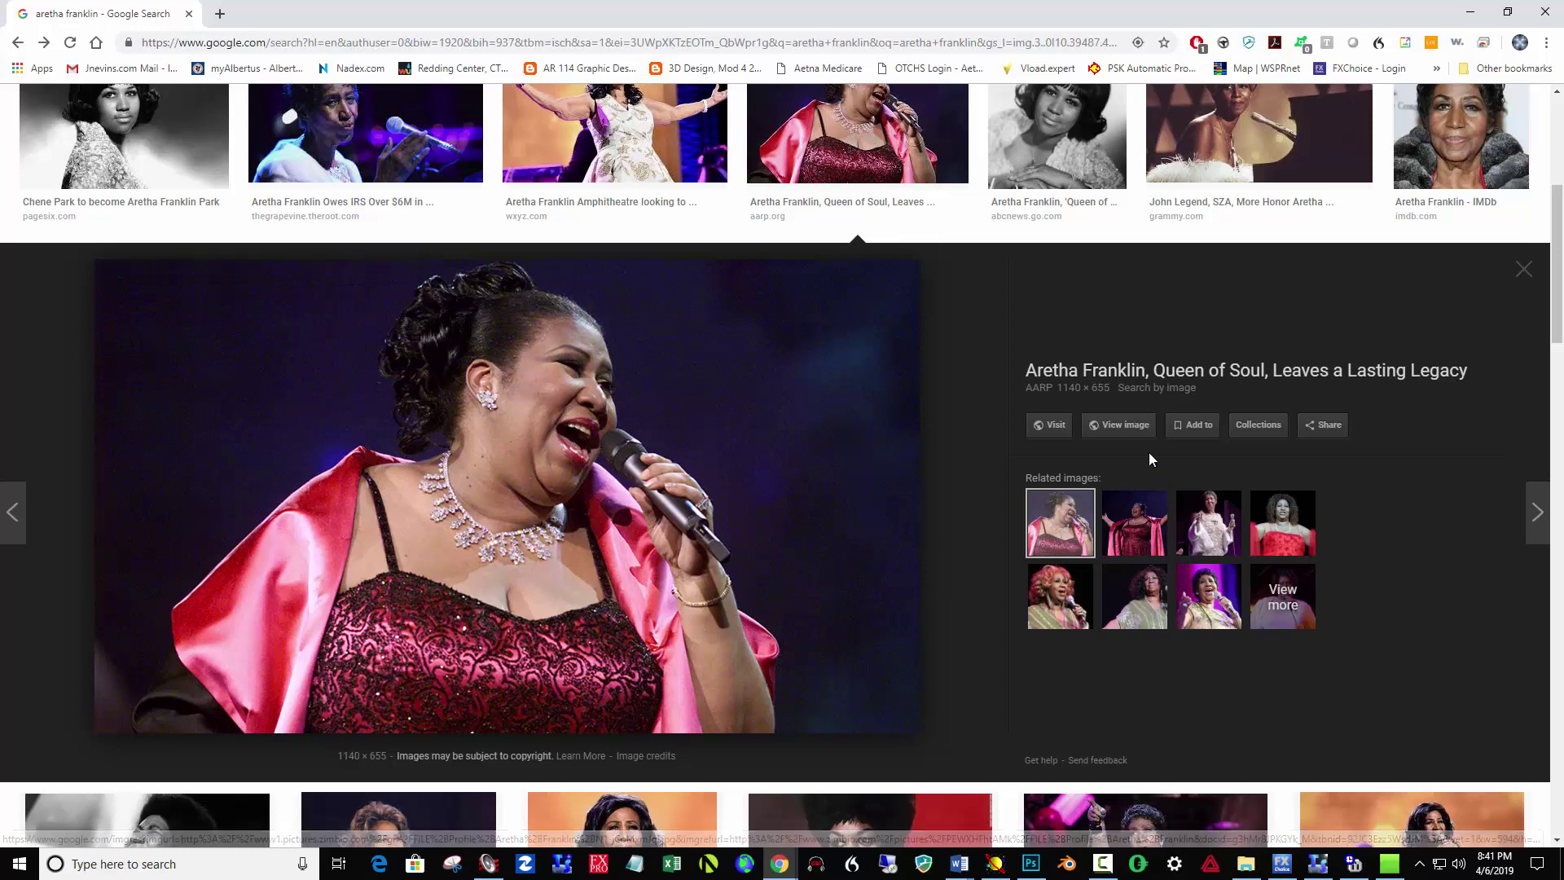
right_click(708, 452)
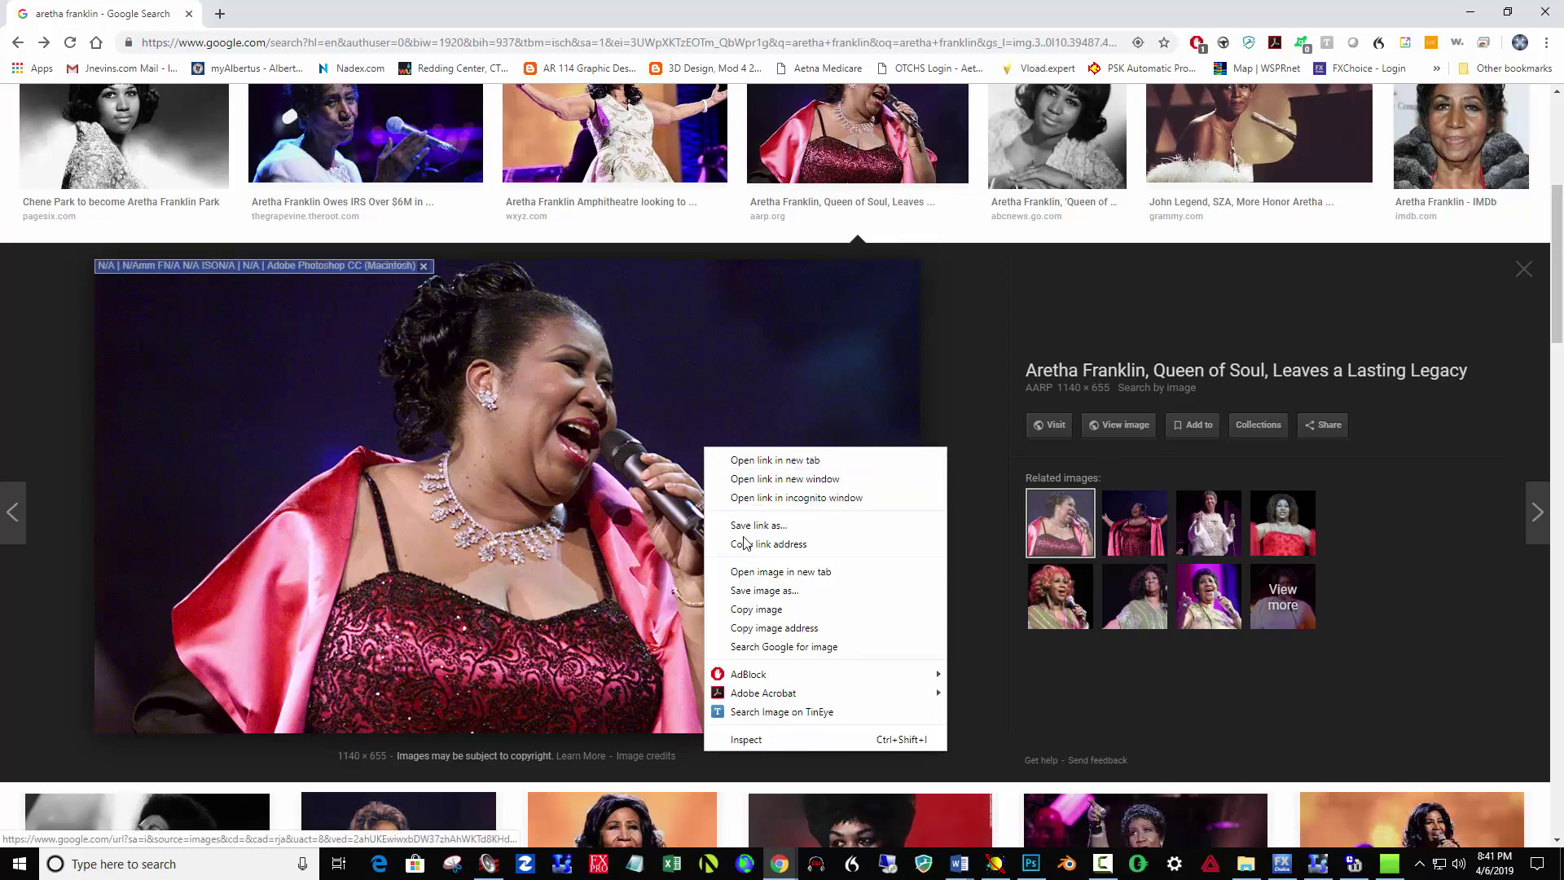
left_click(766, 609)
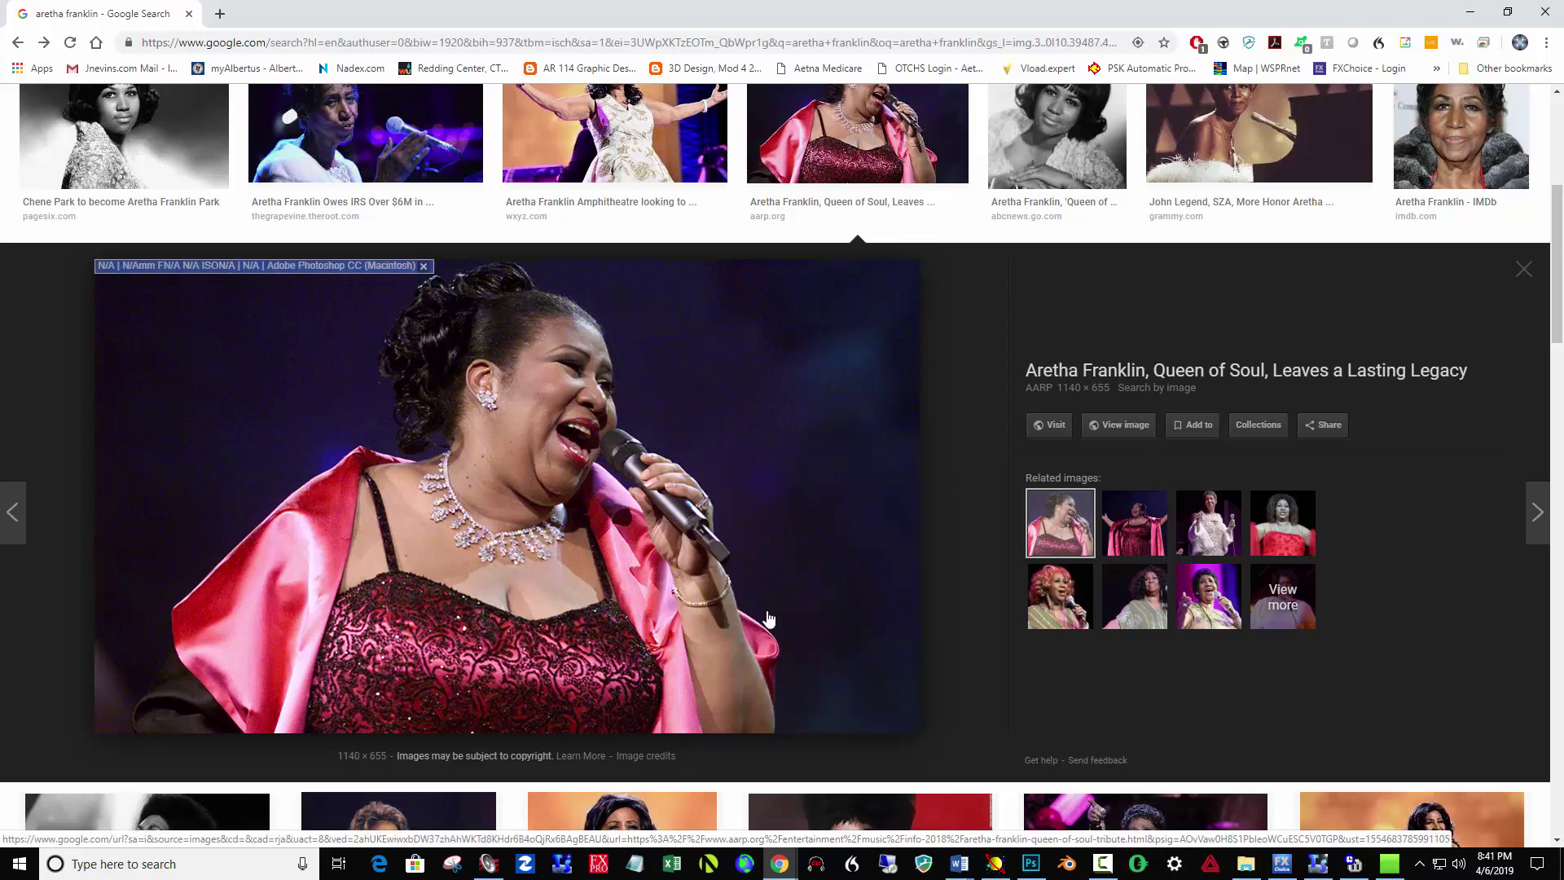
left_click(1031, 863)
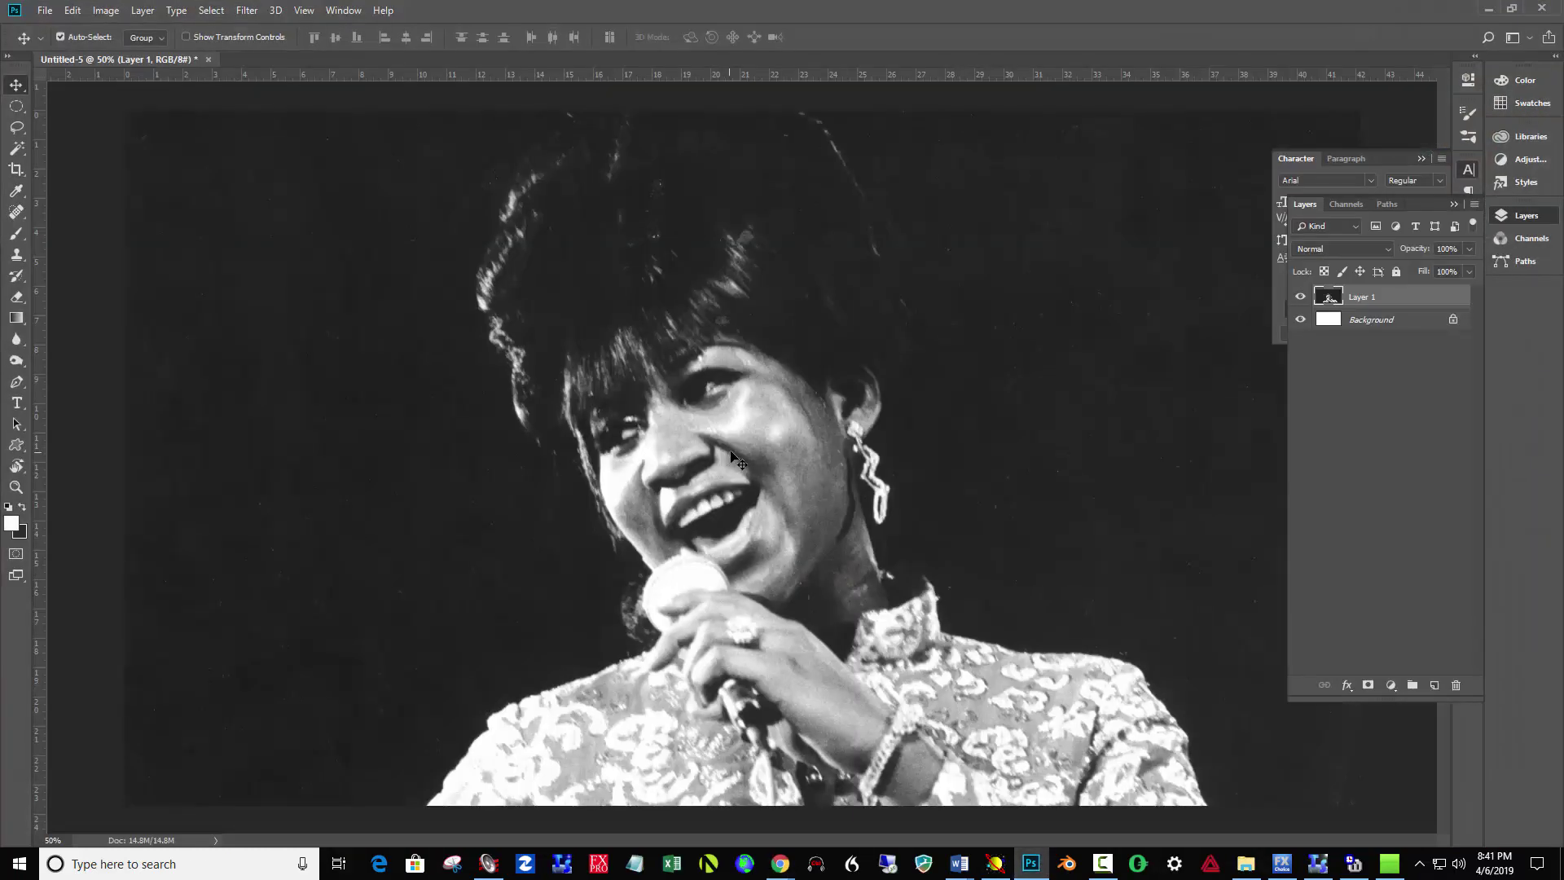
- Paste the red-dress photo into a new clipboard-sized document
key("ctrl+n")
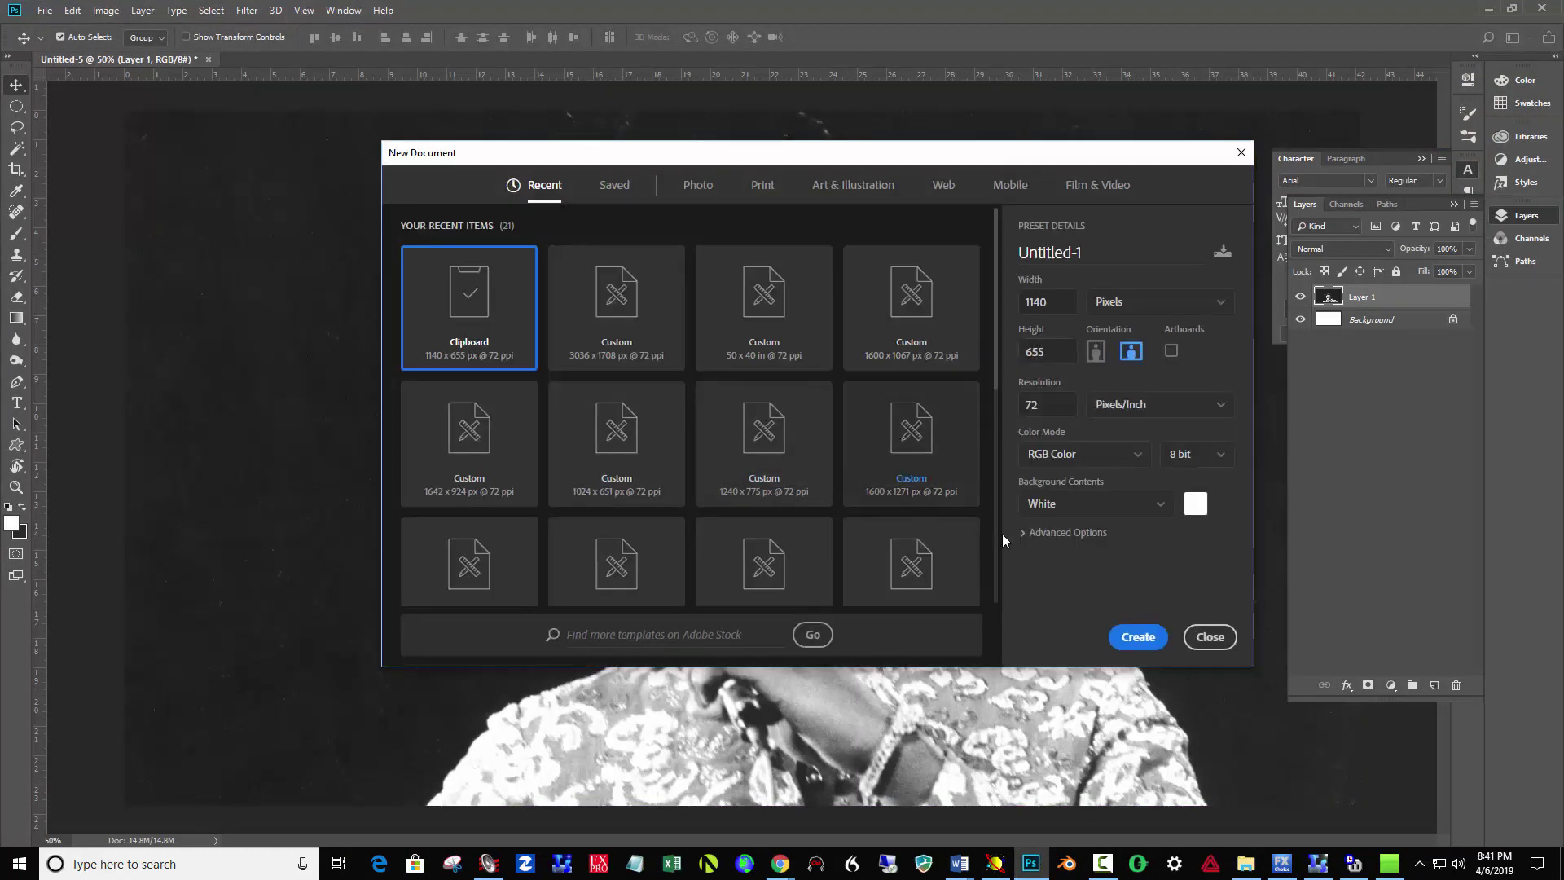
left_click(1138, 638)
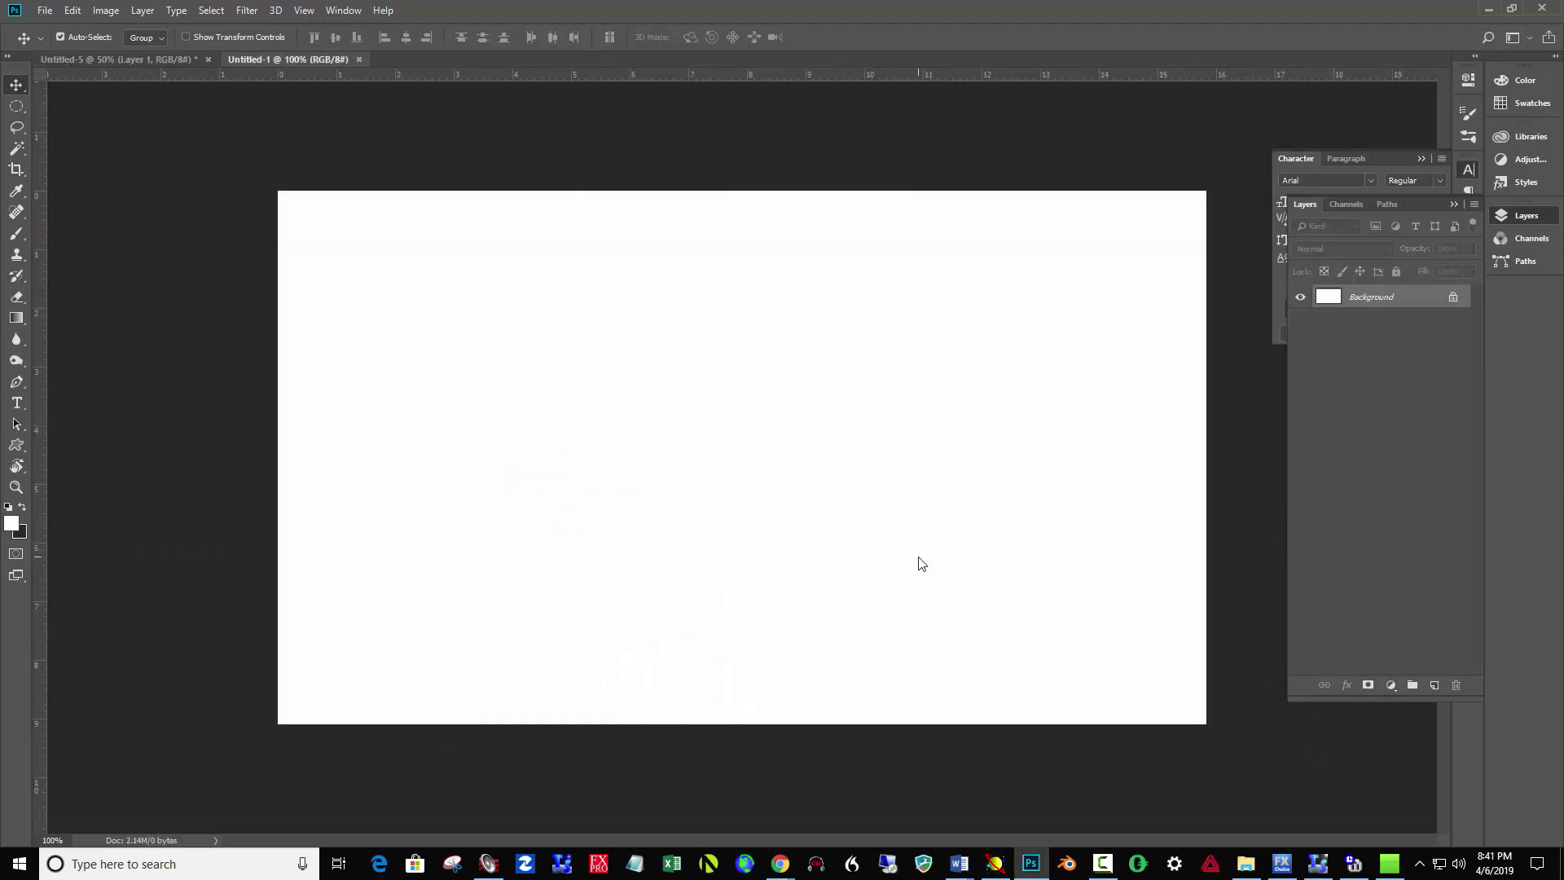
key("ctrl+v")
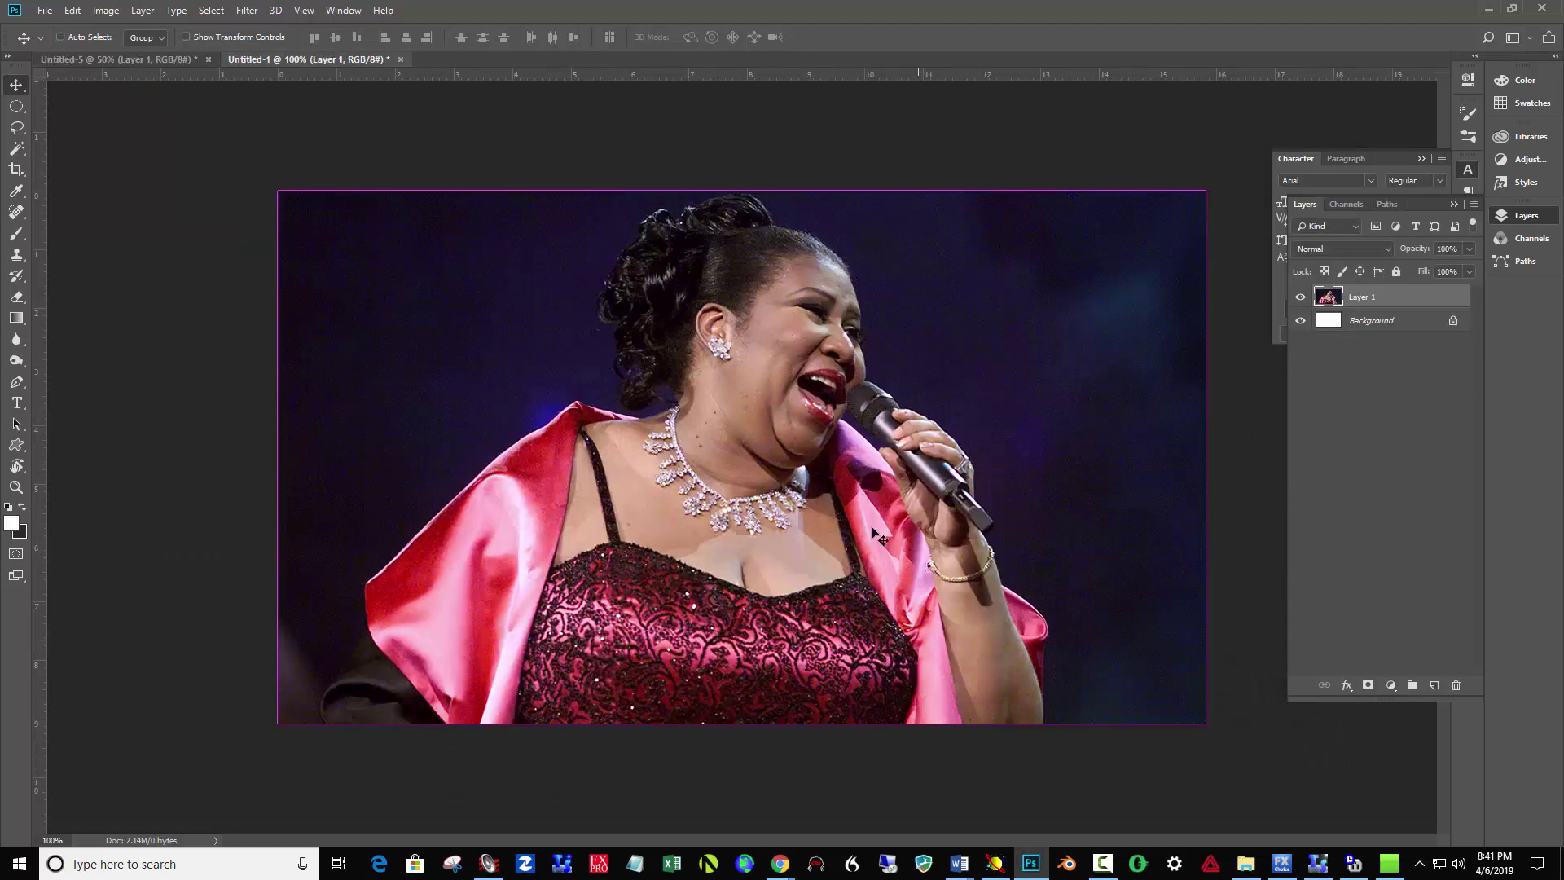
key("ctrl")
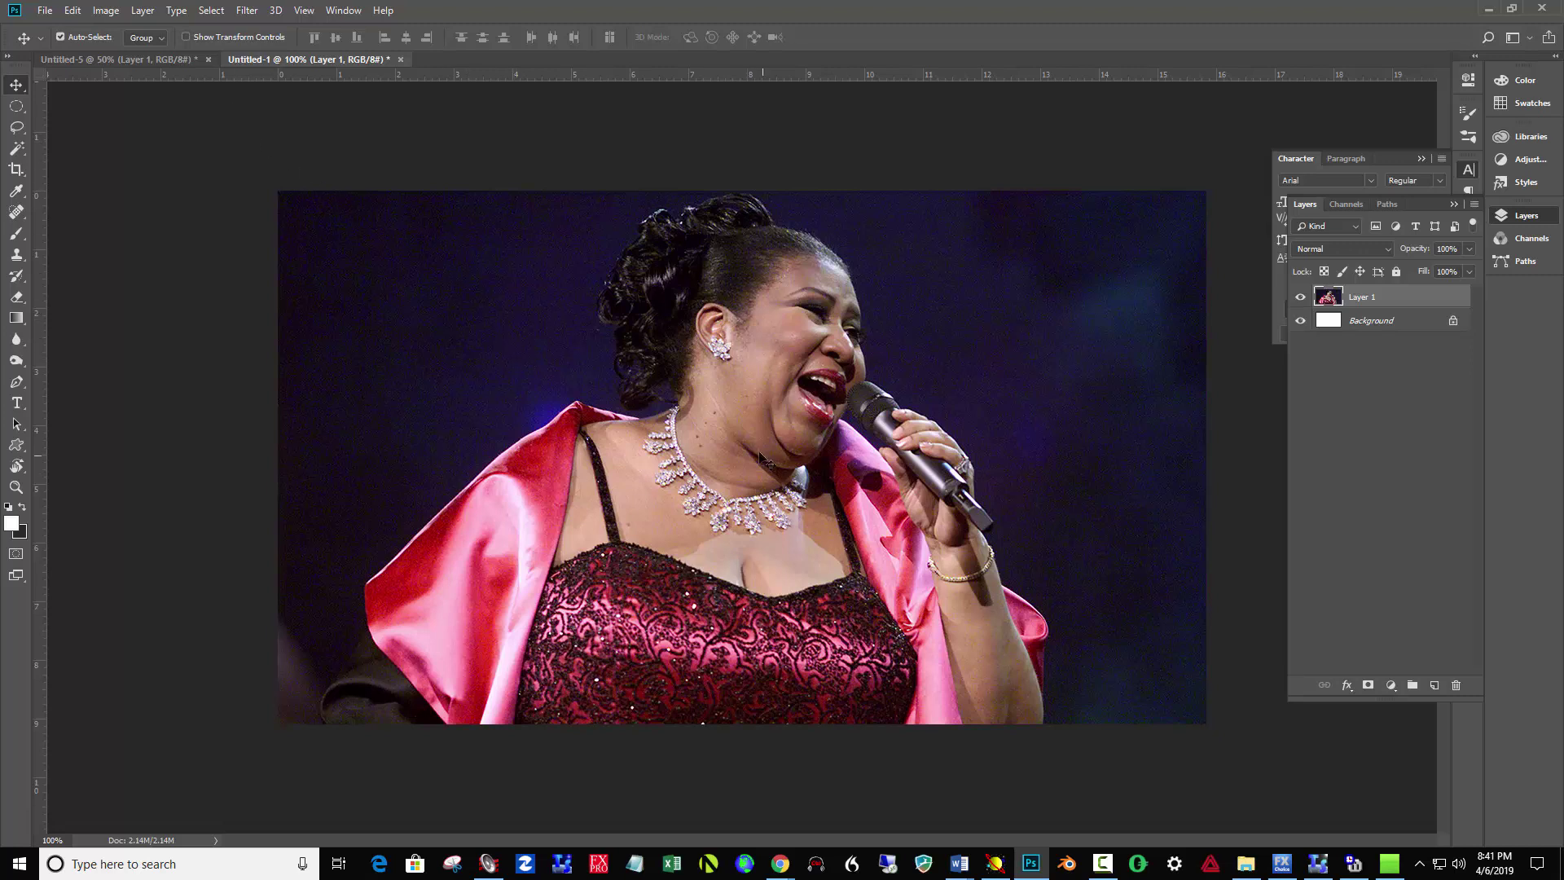
- Convert the image to Grayscale mode, flattening layers and discarding colour information
left_click(106, 10)
mouse_move(115, 33)
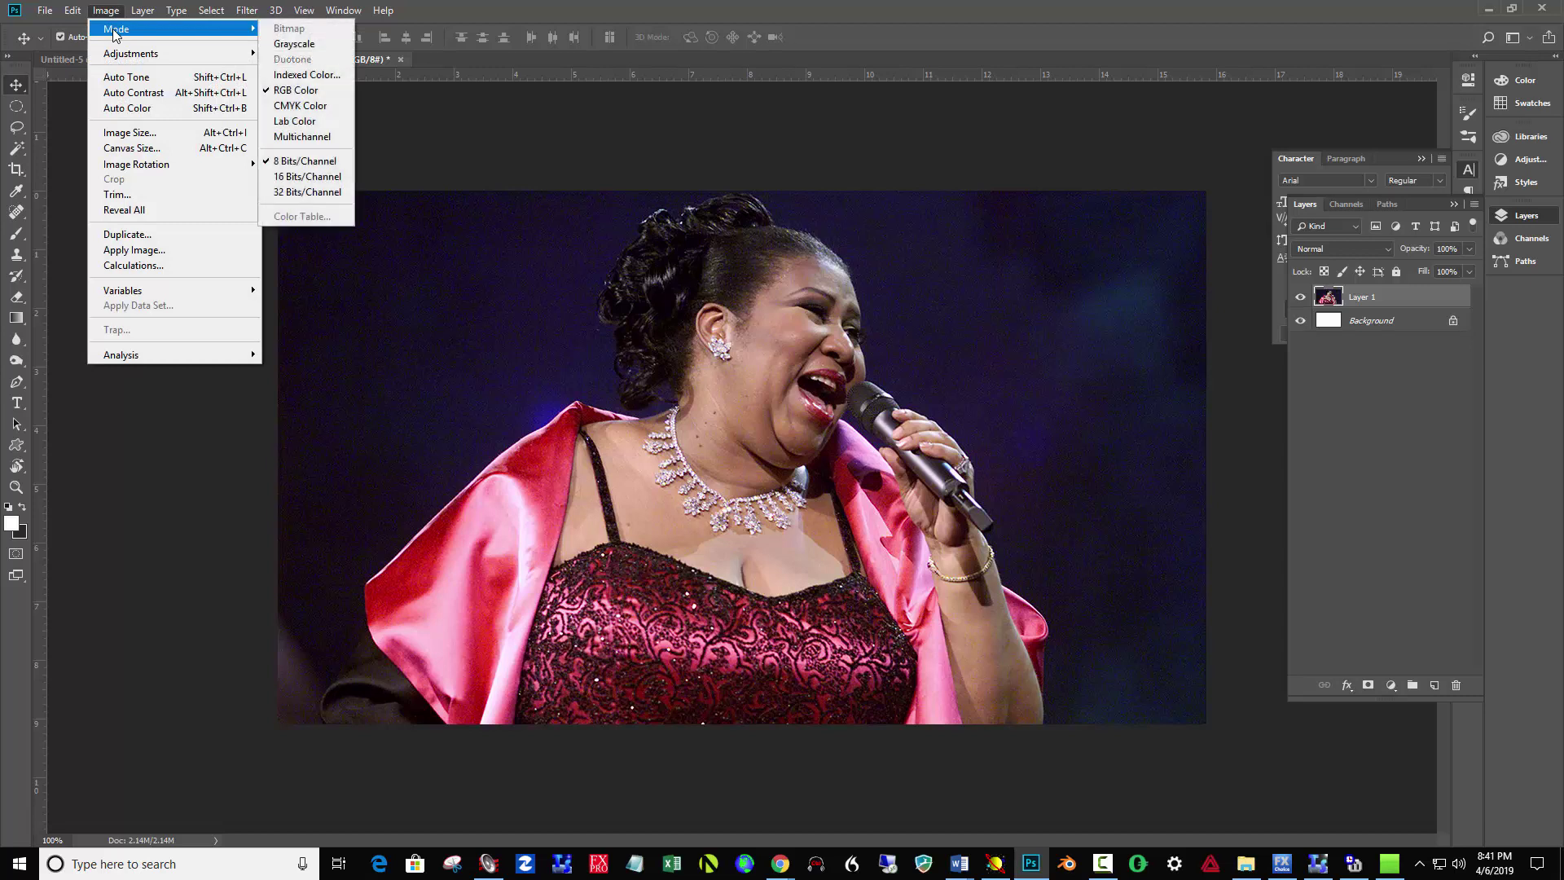
left_click(293, 44)
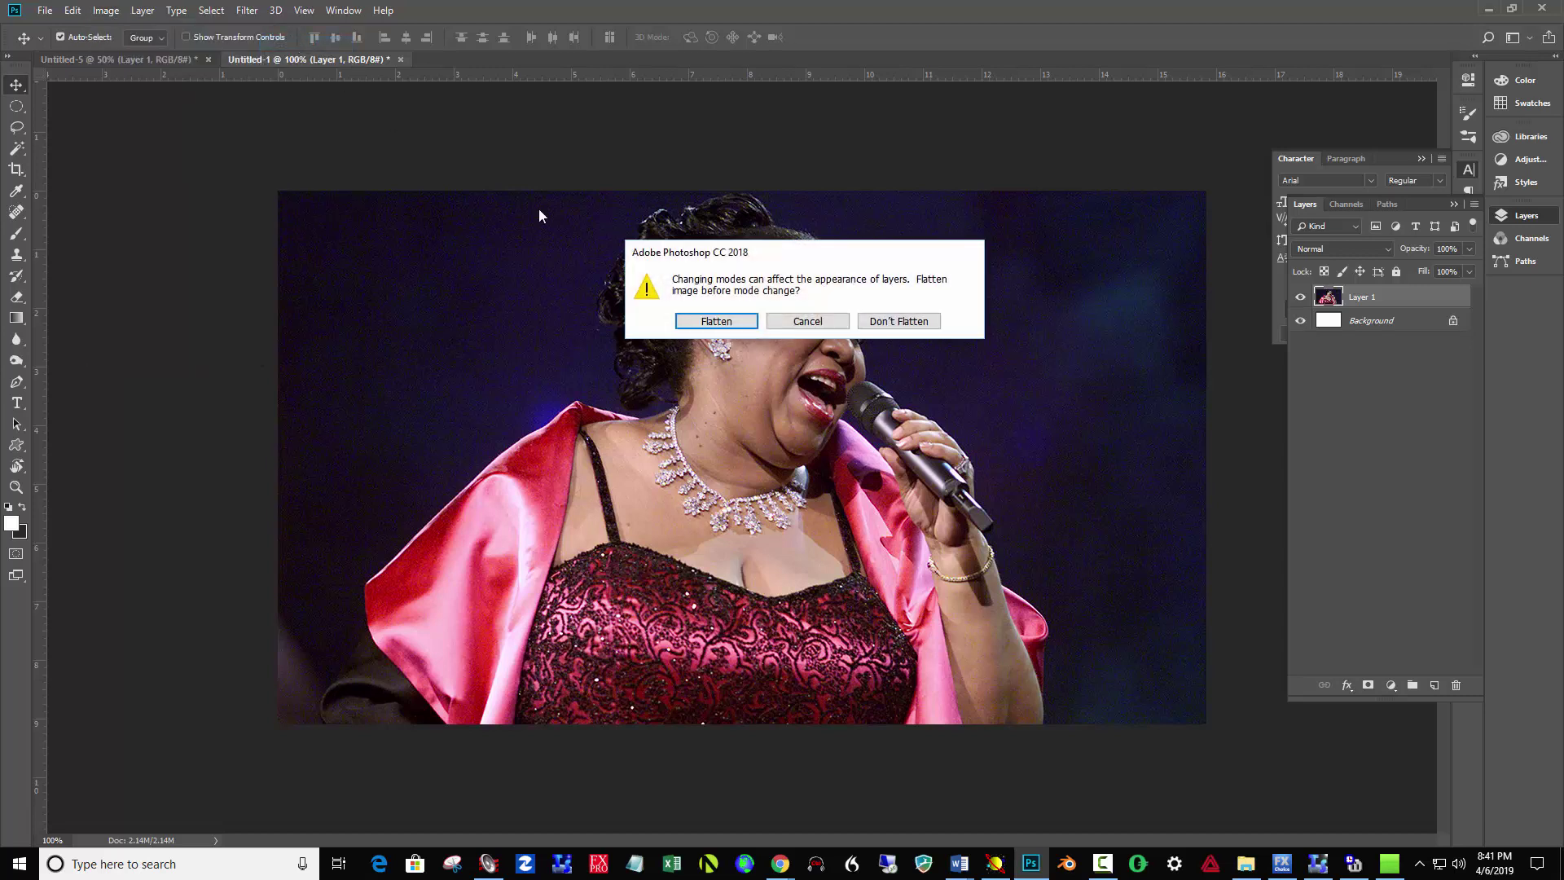
left_click(733, 321)
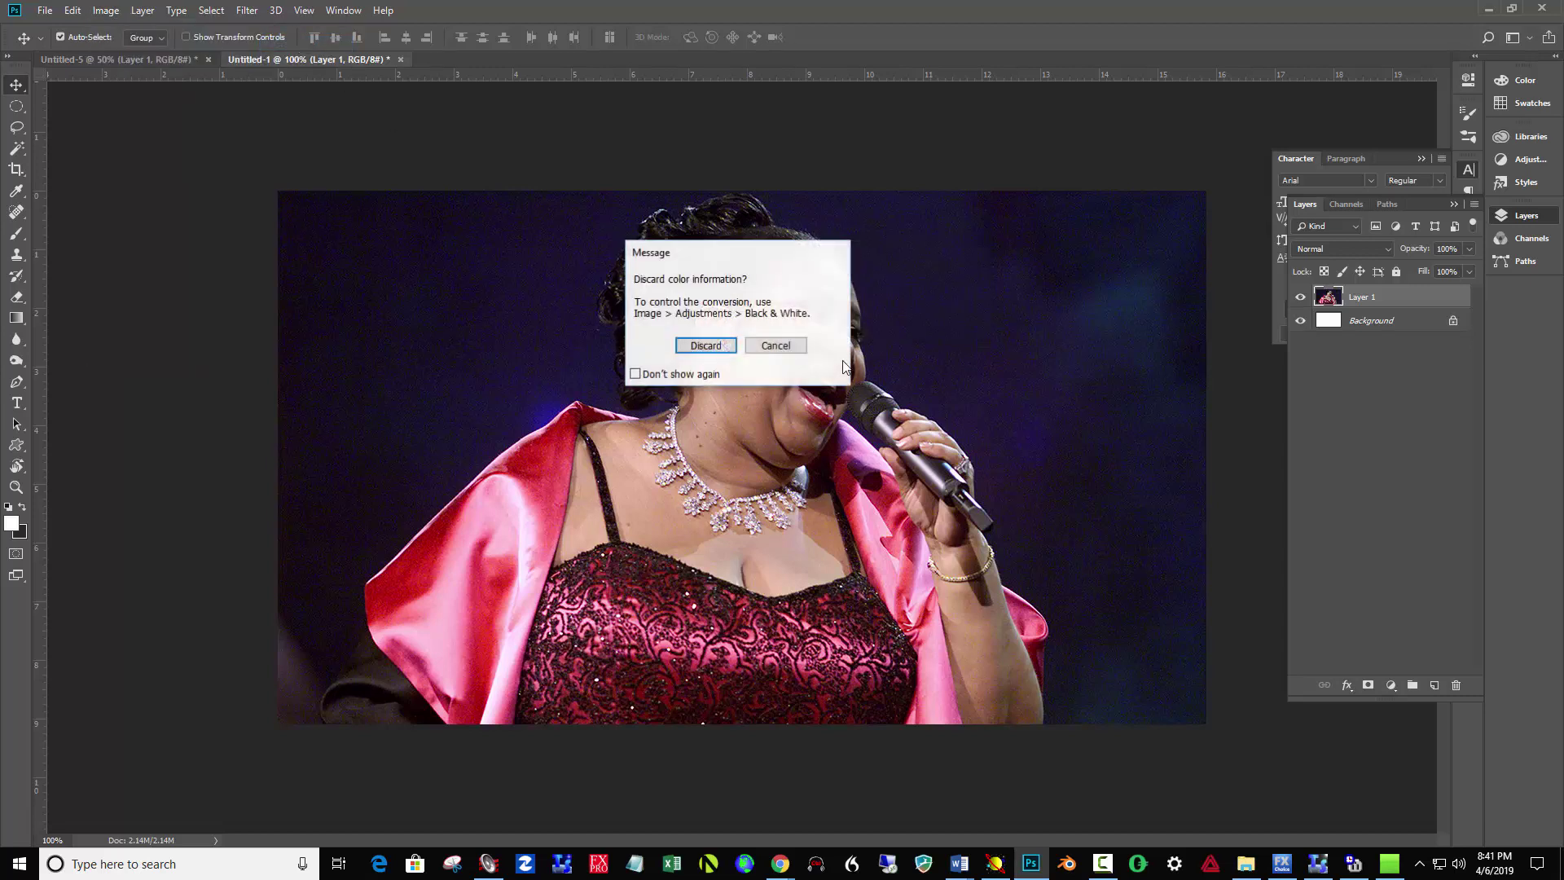
left_click(714, 349)
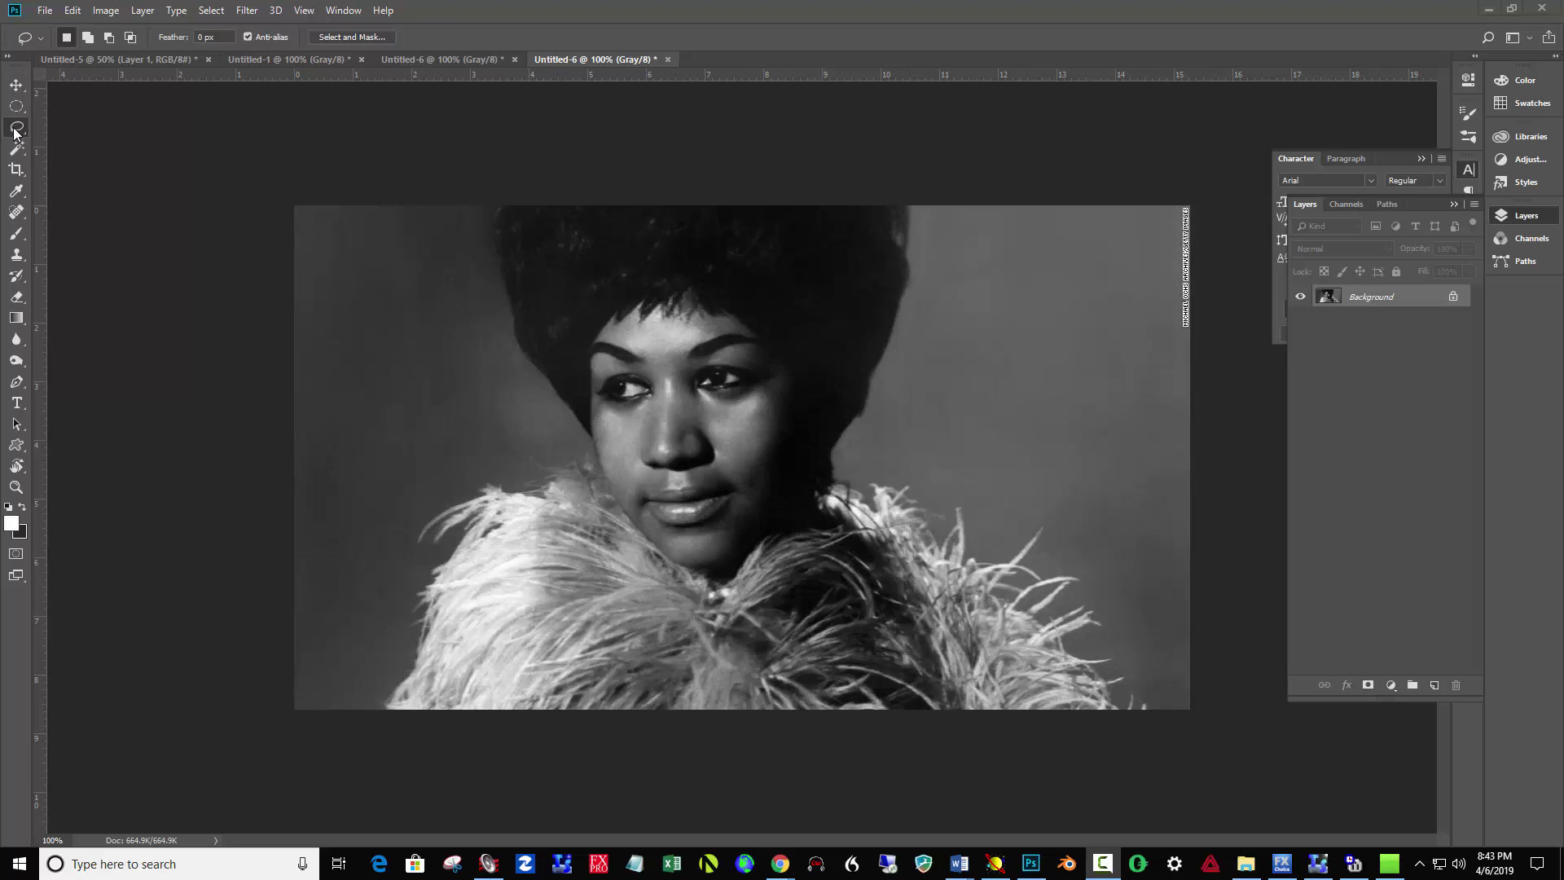
- Lasso the left and right backdrop strips, then heavily feather the selection in Select and Mask
mouse_move(328, 164)
left_mouse_down()
mouse_move(423, 229)
mouse_move(457, 302)
mouse_move(407, 547)
mouse_move(419, 639)
mouse_move(360, 710)
mouse_move(212, 586)
mouse_move(165, 175)
mouse_move(275, 113)
left_mouse_up()
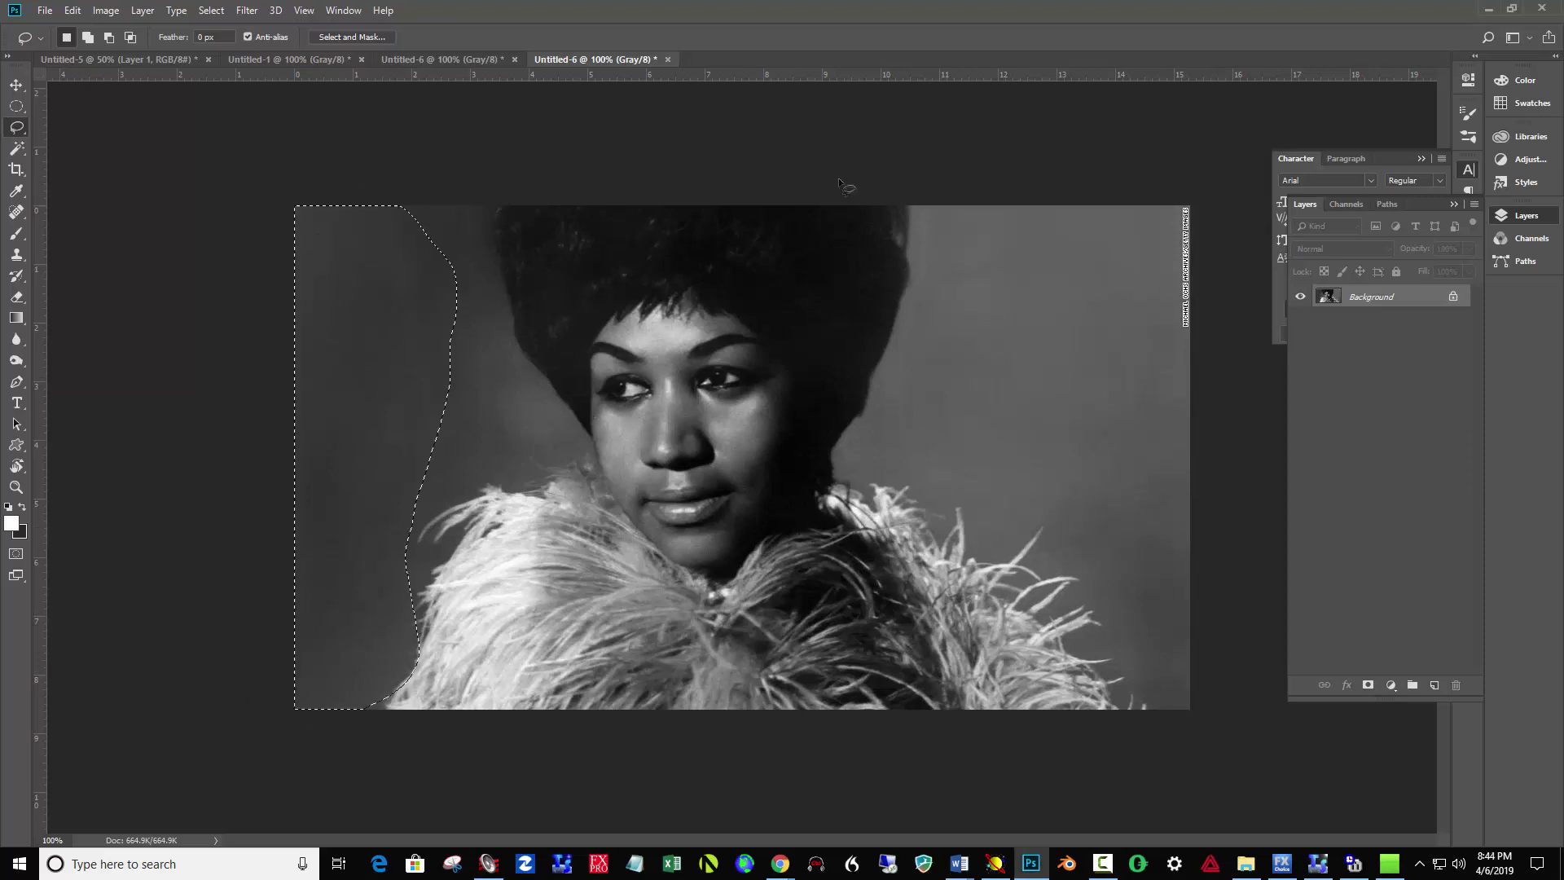
mouse_move(961, 196)
left_mouse_down()
mouse_move(902, 395)
mouse_move(1004, 565)
mouse_move(1108, 672)
mouse_move(1415, 497)
mouse_move(1434, 175)
mouse_move(1150, 19)
mouse_move(783, 1)
left_mouse_up()
left_click(349, 36)
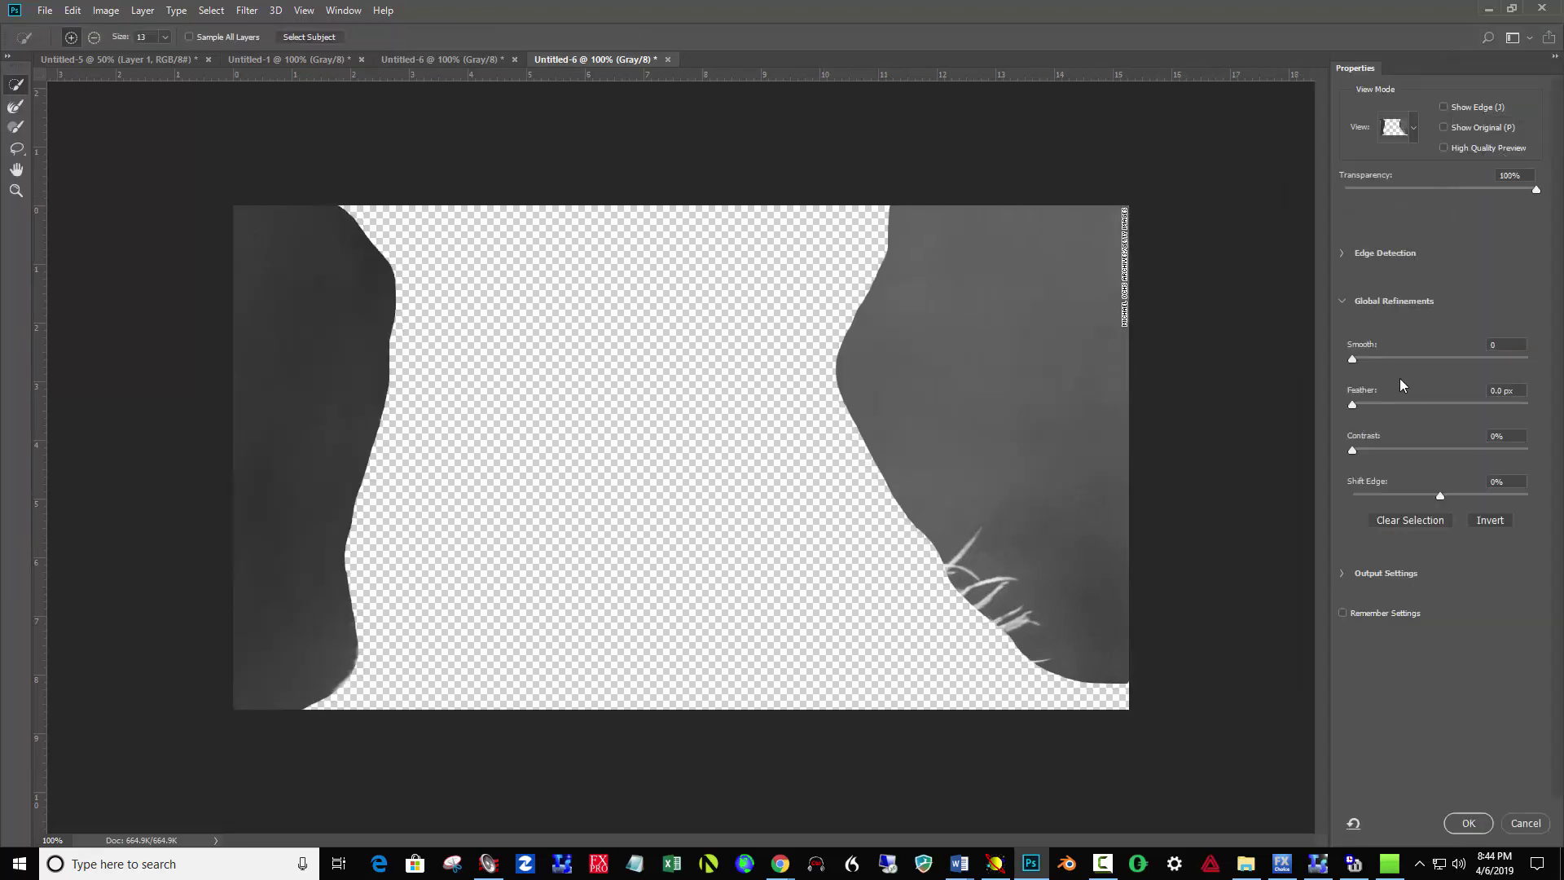
left_click_drag(1354, 404, 1461, 417)
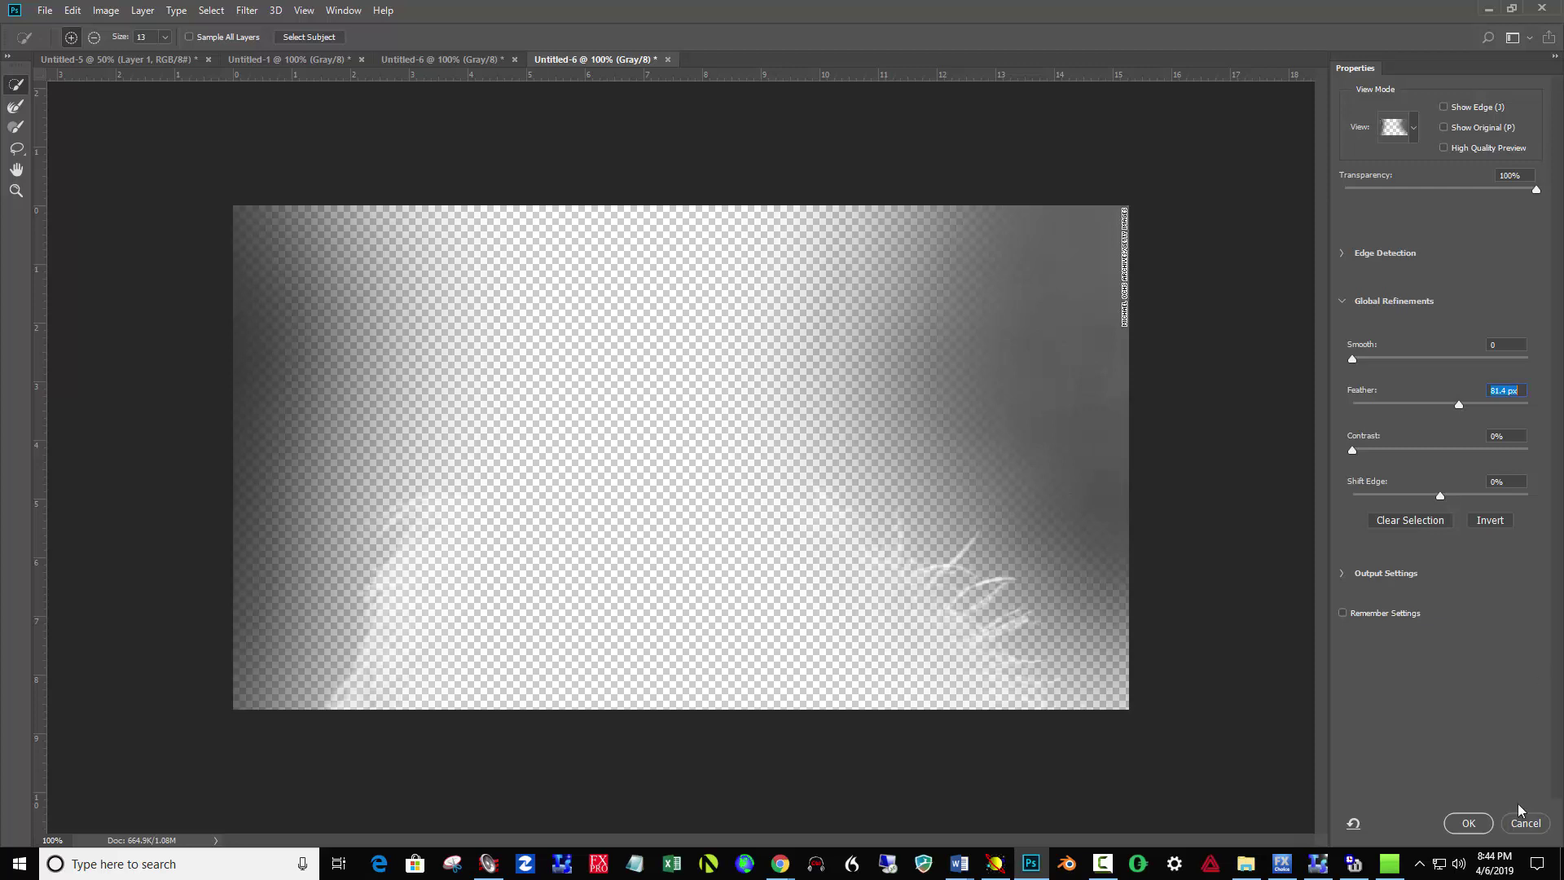
left_click(1466, 821)
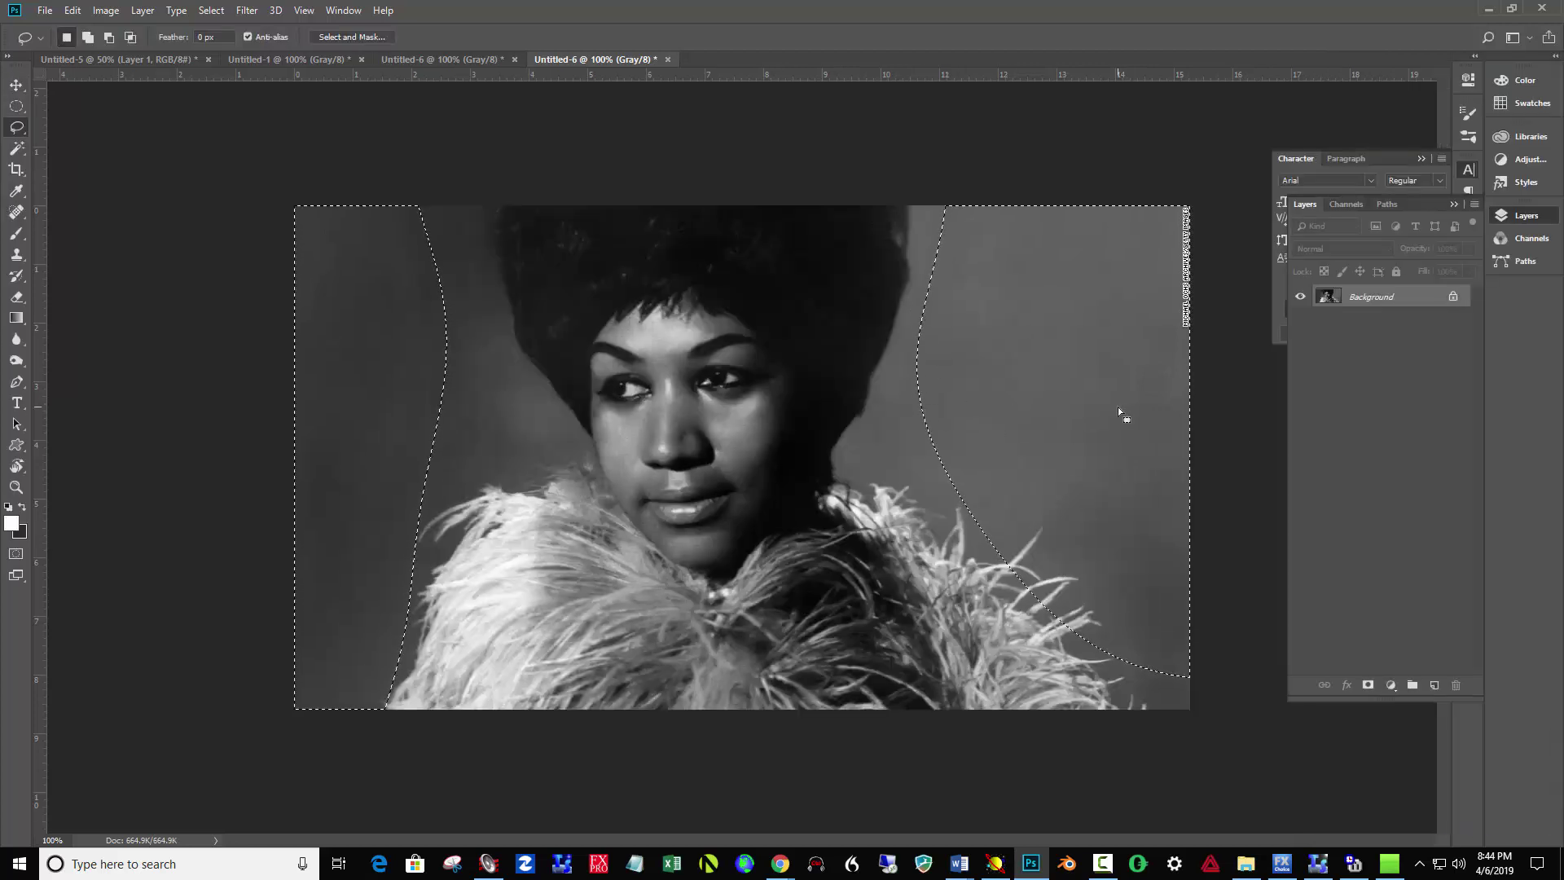
- Darken the selected backdrop with Brightness/Contrast at brightness −141
left_click(106, 11)
mouse_move(163, 46)
left_click(307, 58)
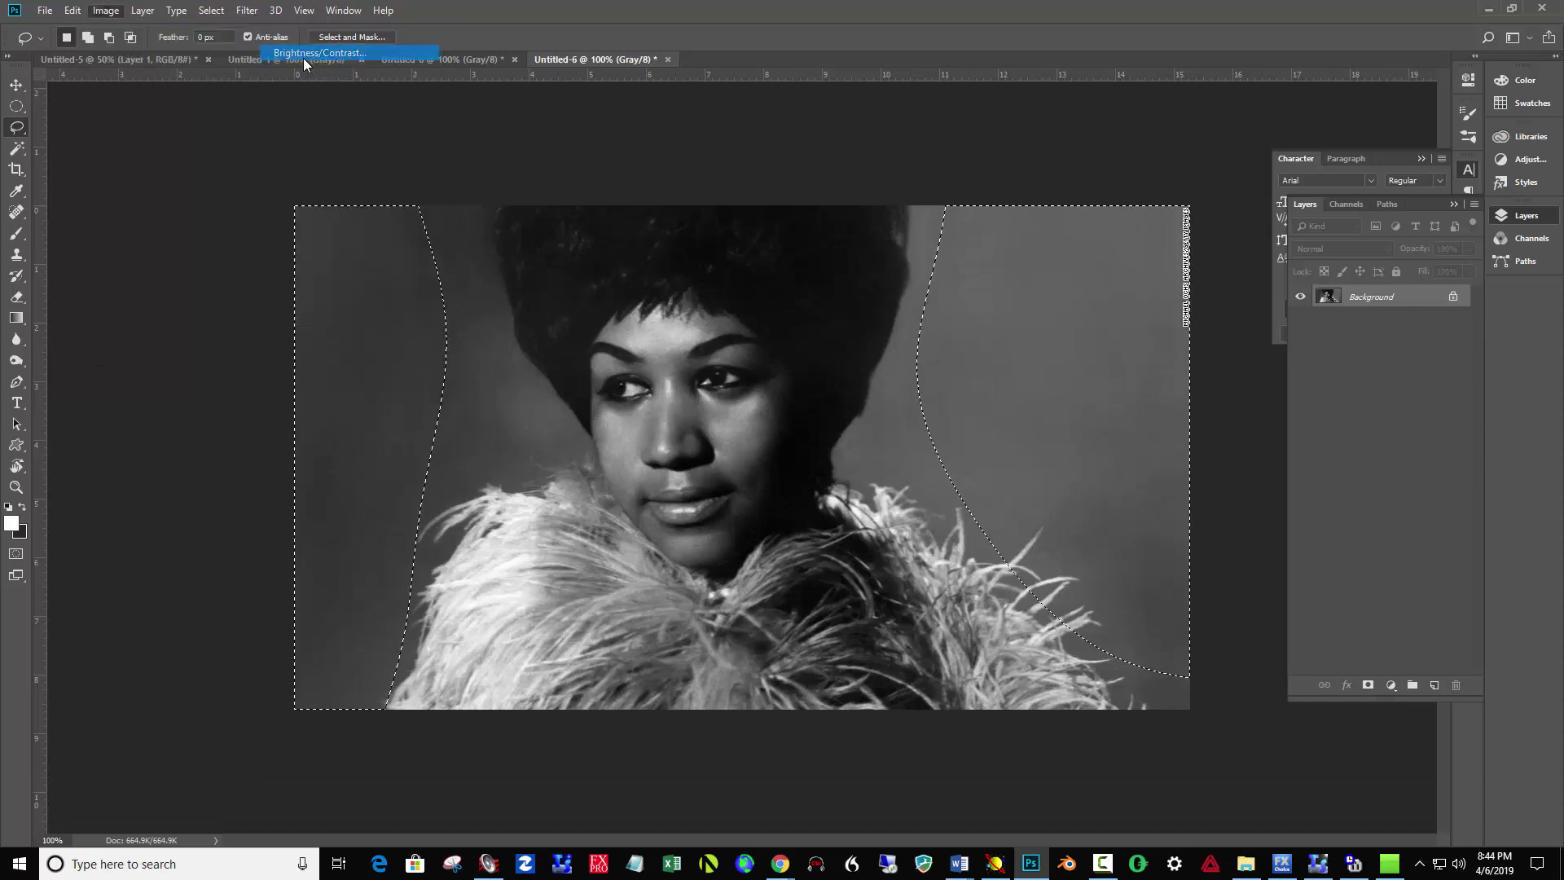
left_click_drag(1135, 236, 1062, 246)
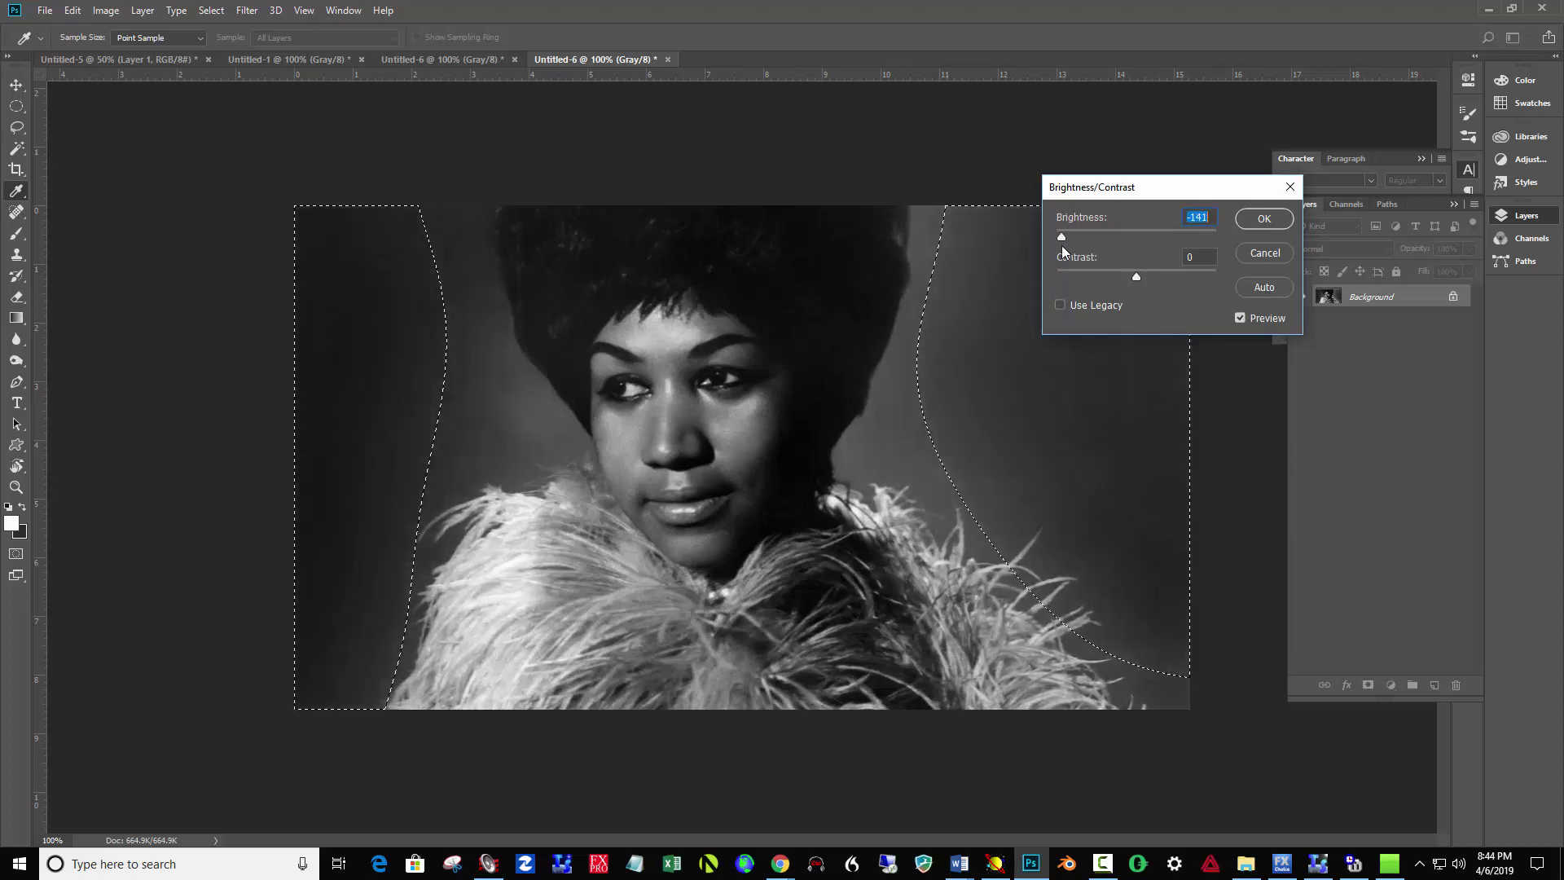
left_click(1263, 219)
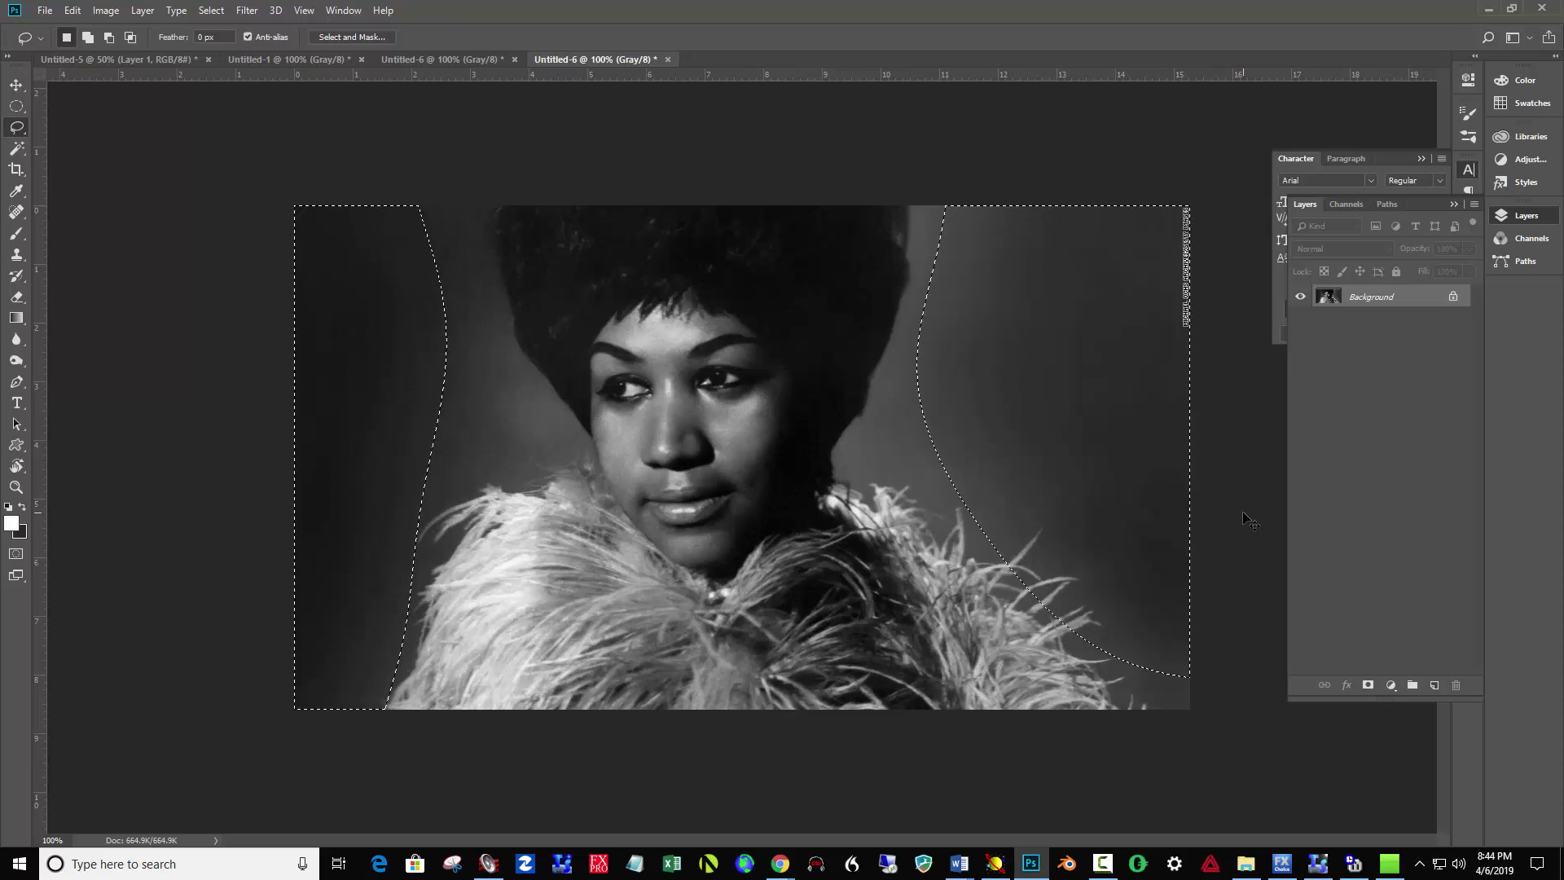
- Clear the selection and switch to the other Untitled-6 photo
key("ctrl+d")
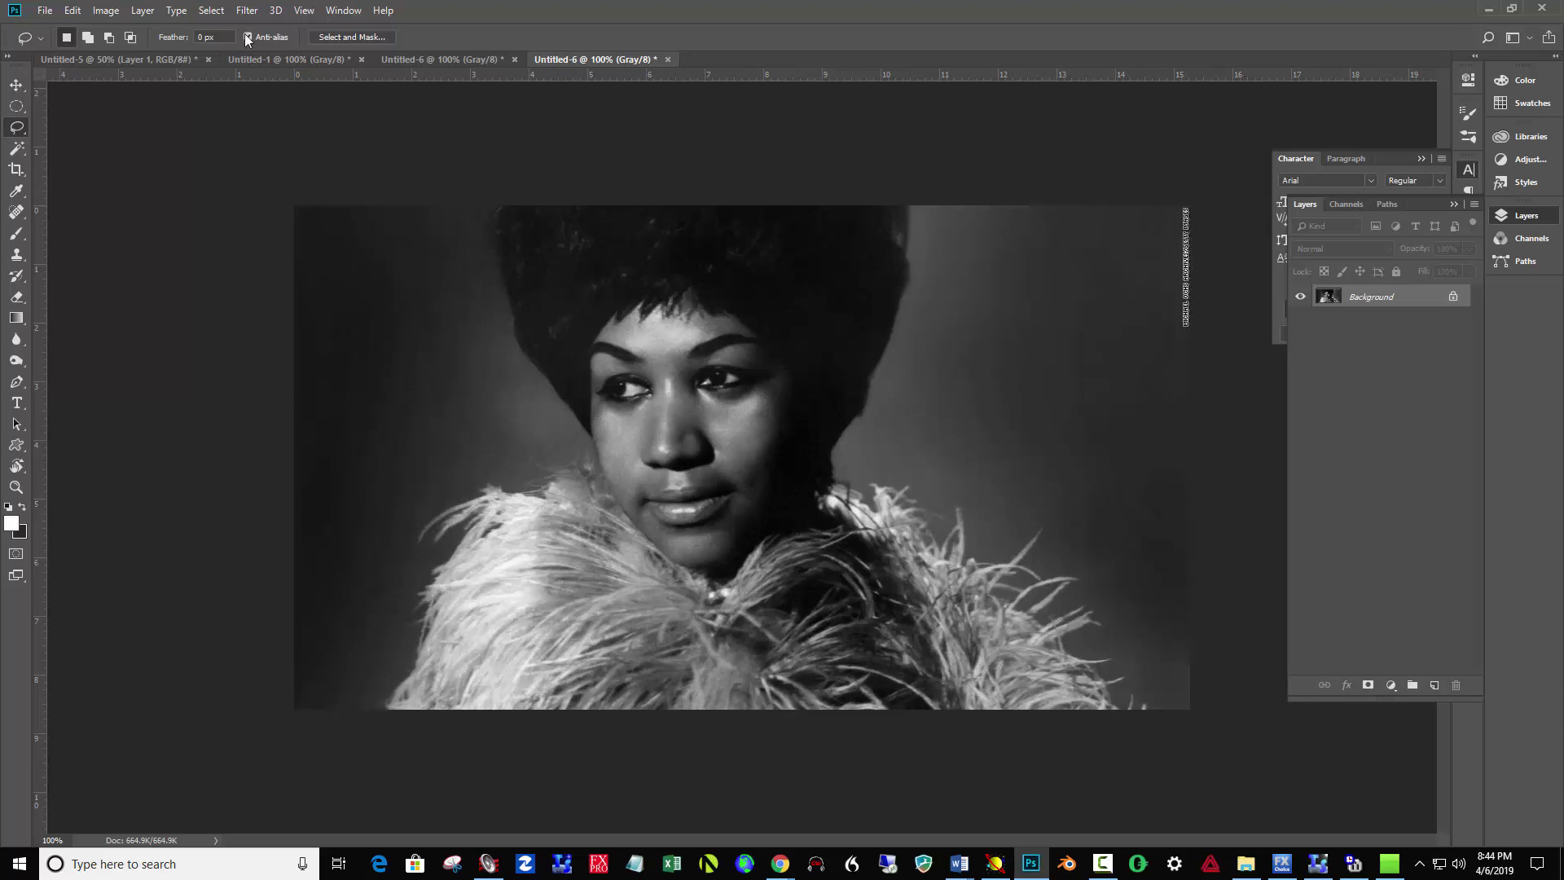
left_click(213, 11)
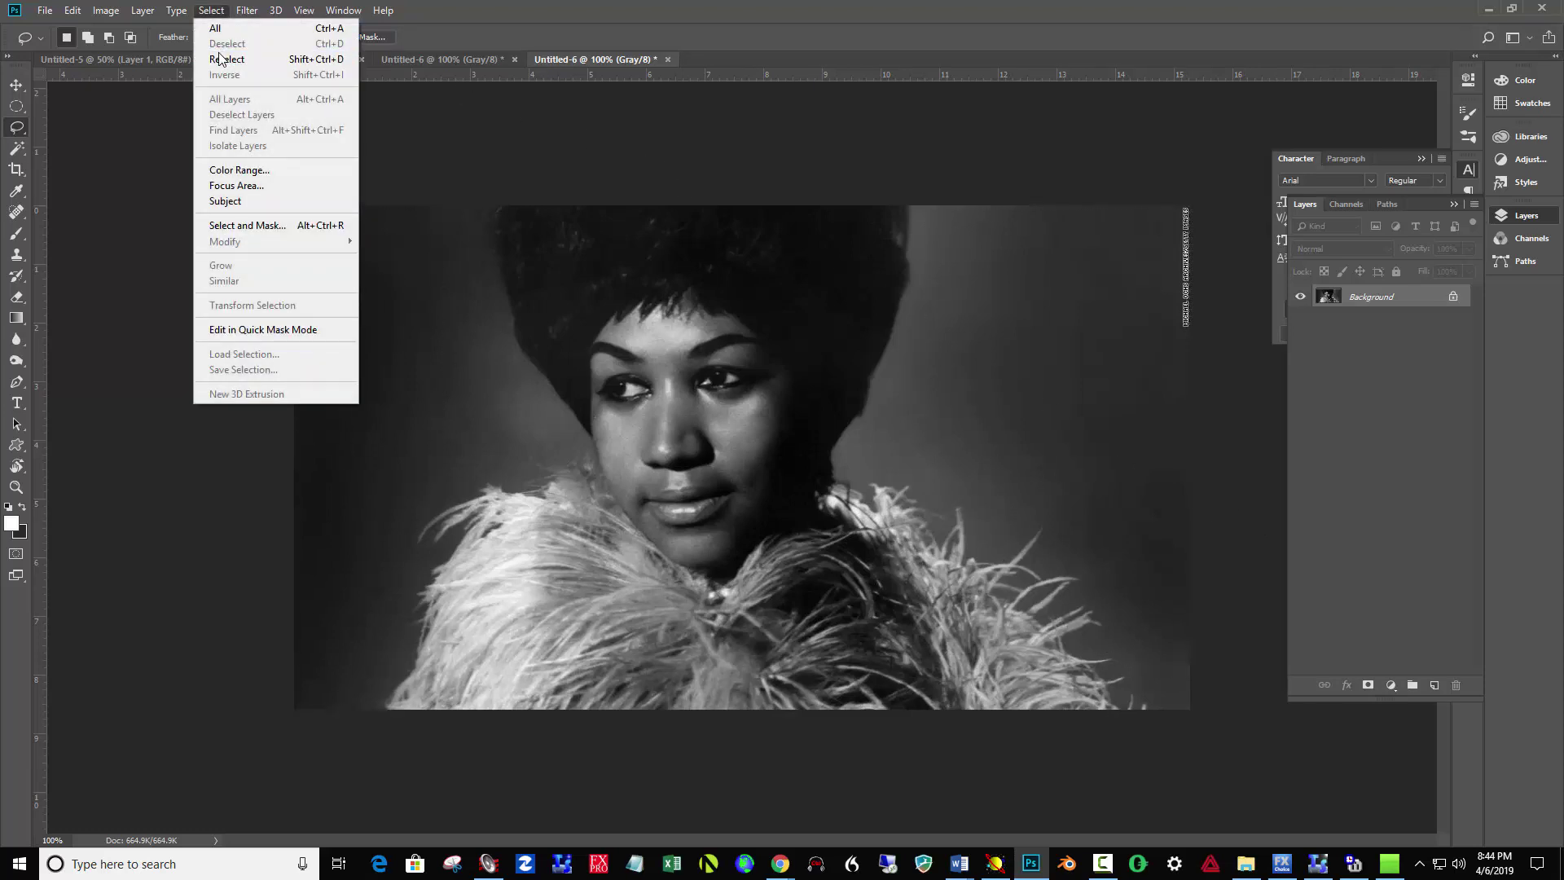
left_click(144, 255)
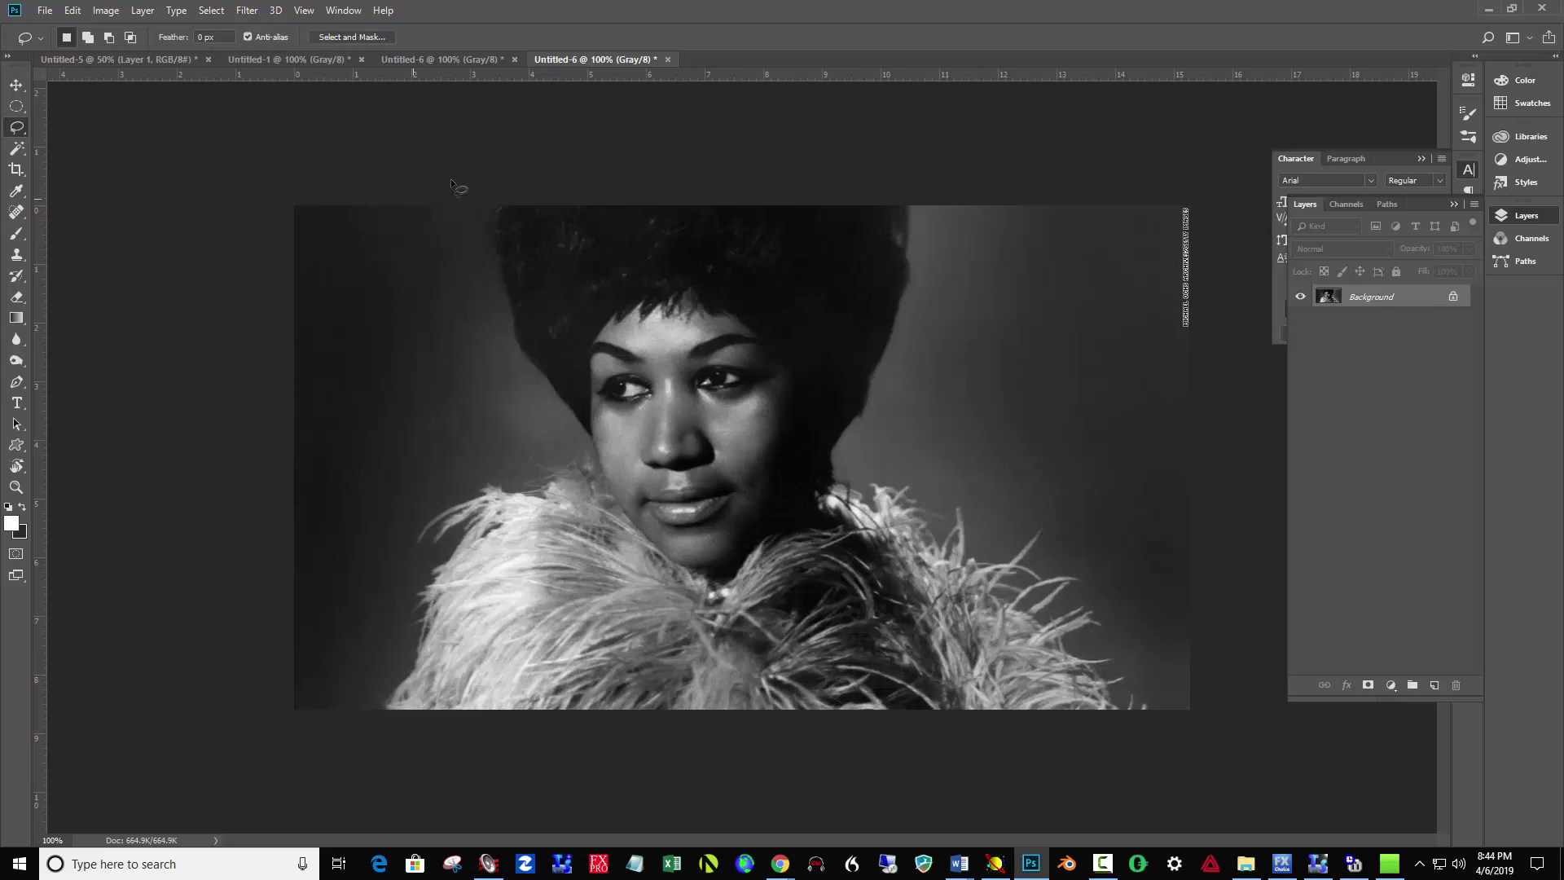
left_click(492, 62)
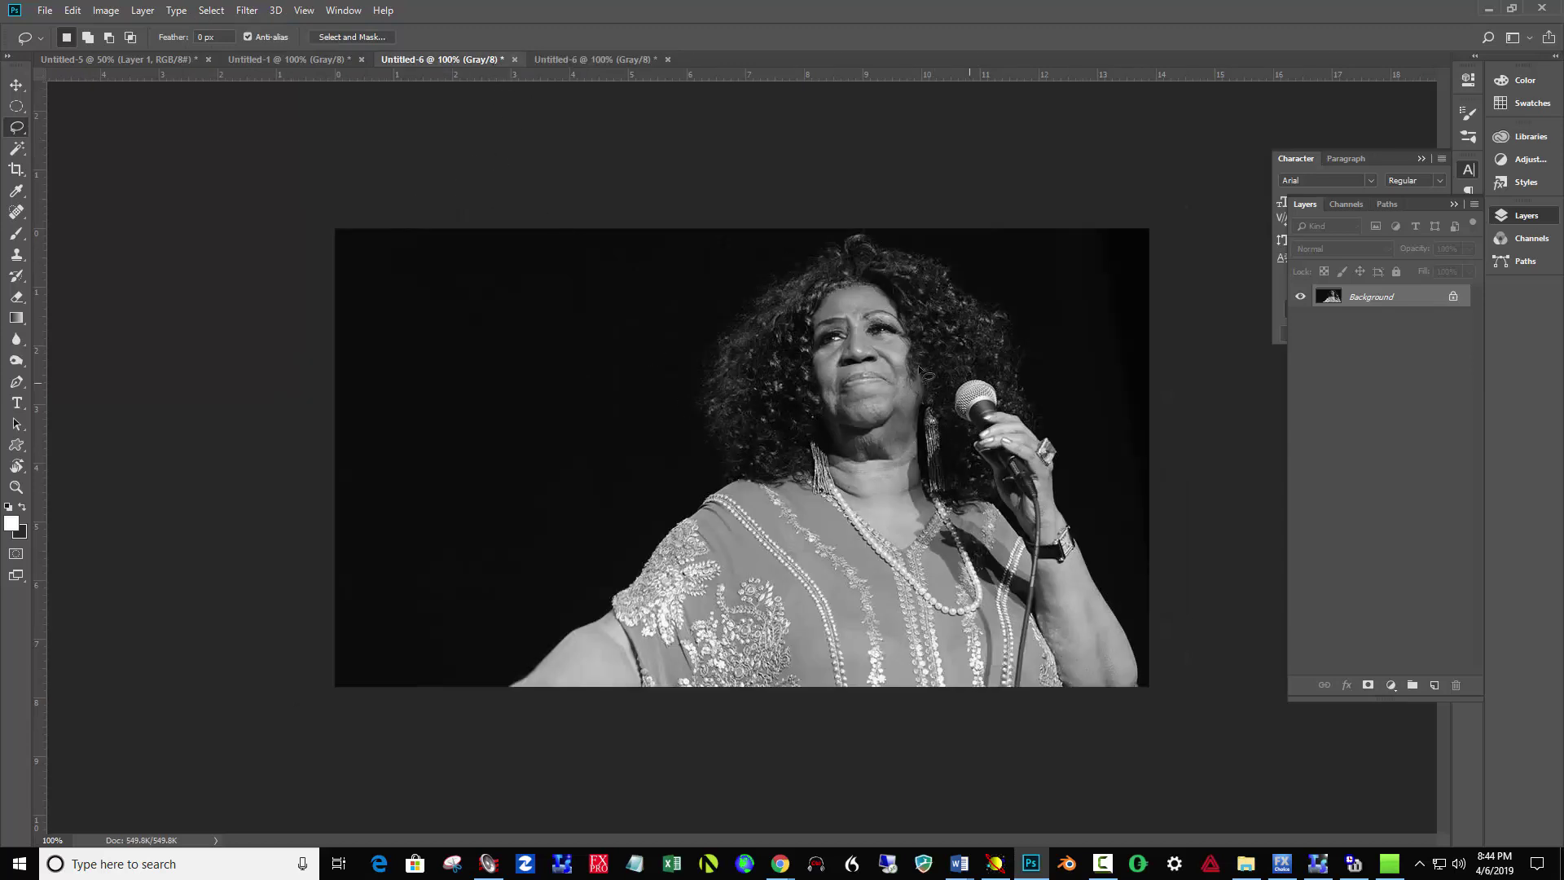
- Look over the Untitled-1 and Untitled-5 photos, then return to the darkened feather-boa portrait
left_click(266, 58)
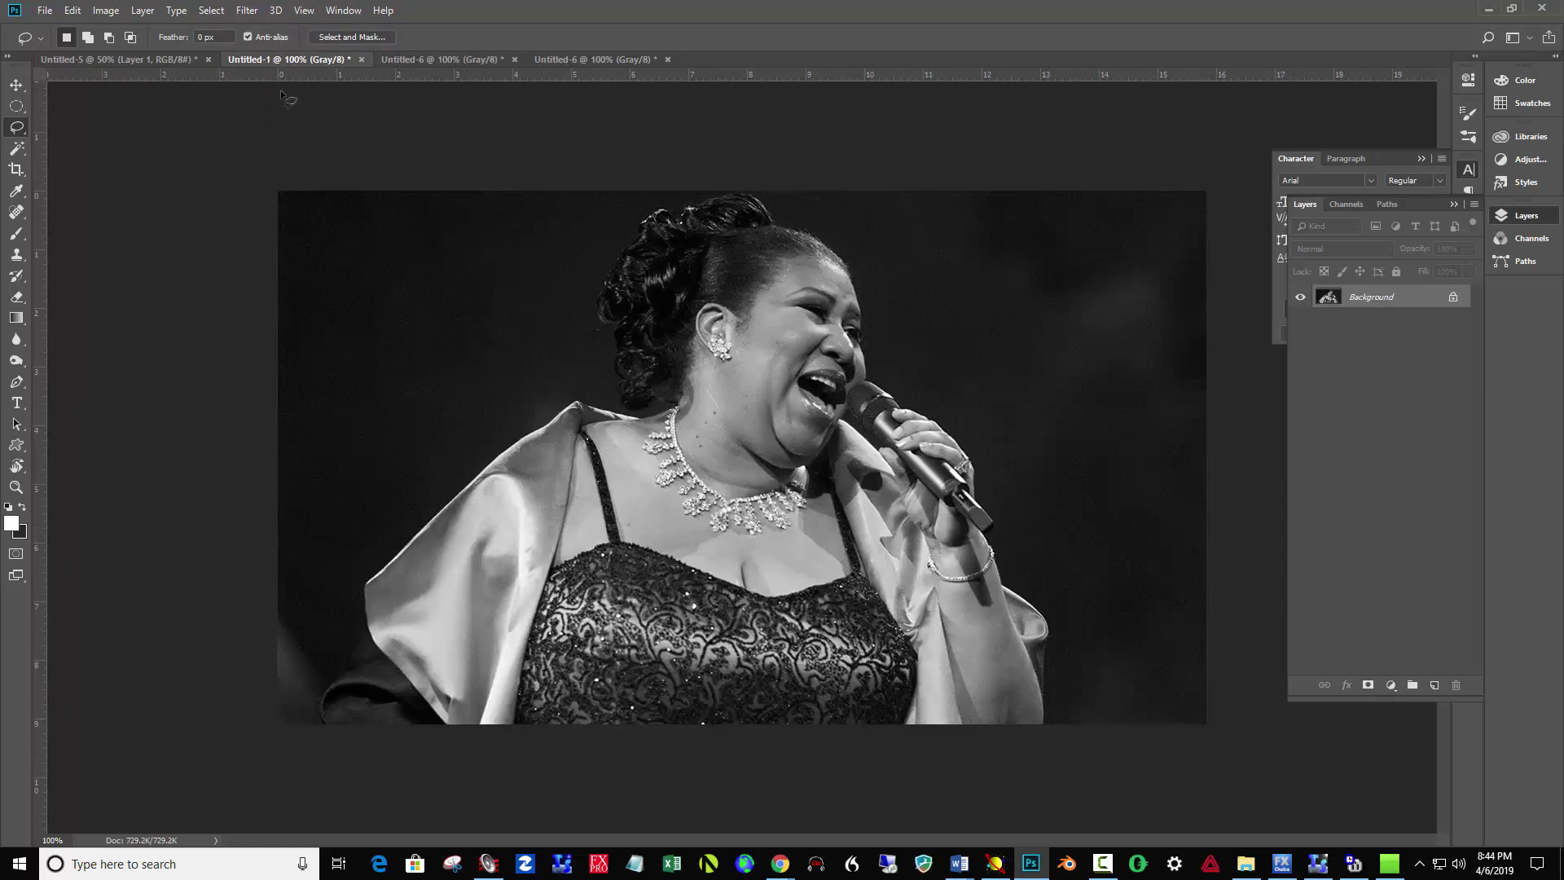
left_click(139, 59)
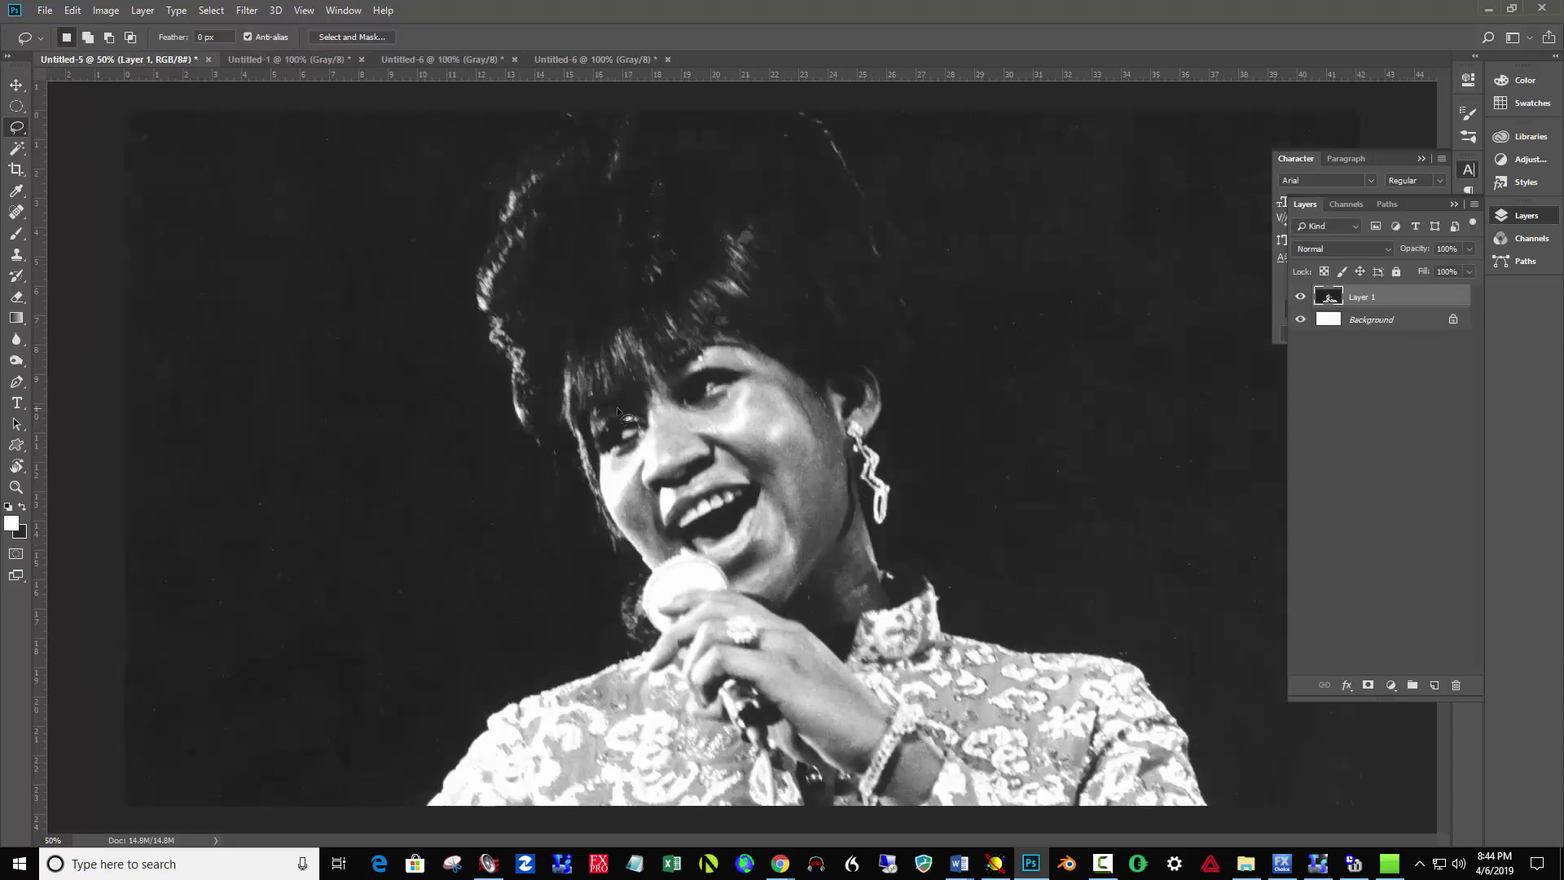
left_click(593, 60)
key("ctrl+e")
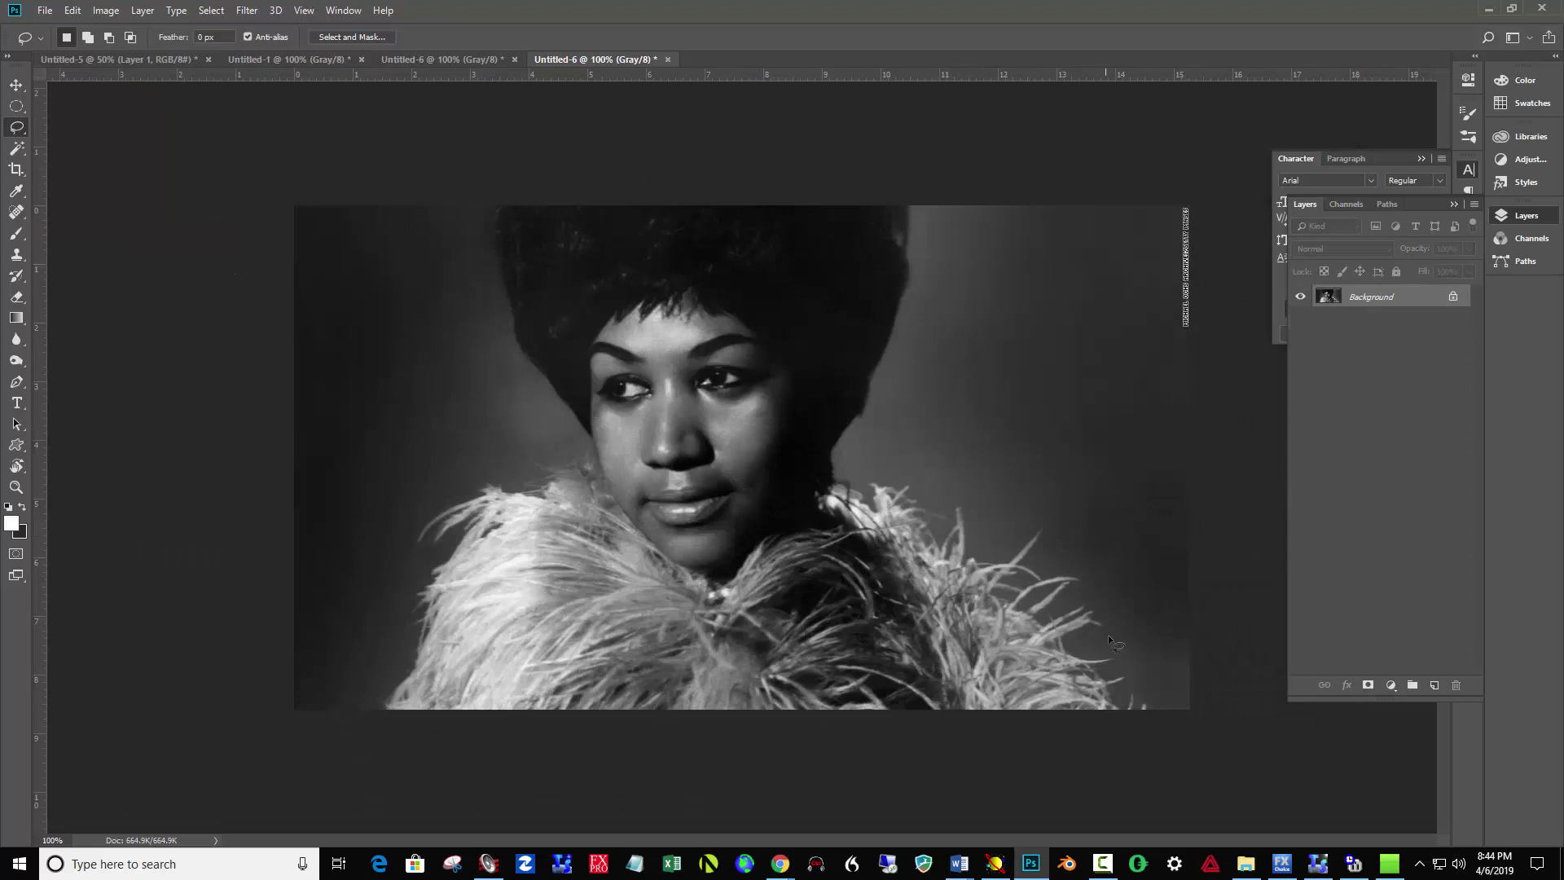
- Bring Chrome forward and load the jnevins.com course homepage
mouse_move(781, 862)
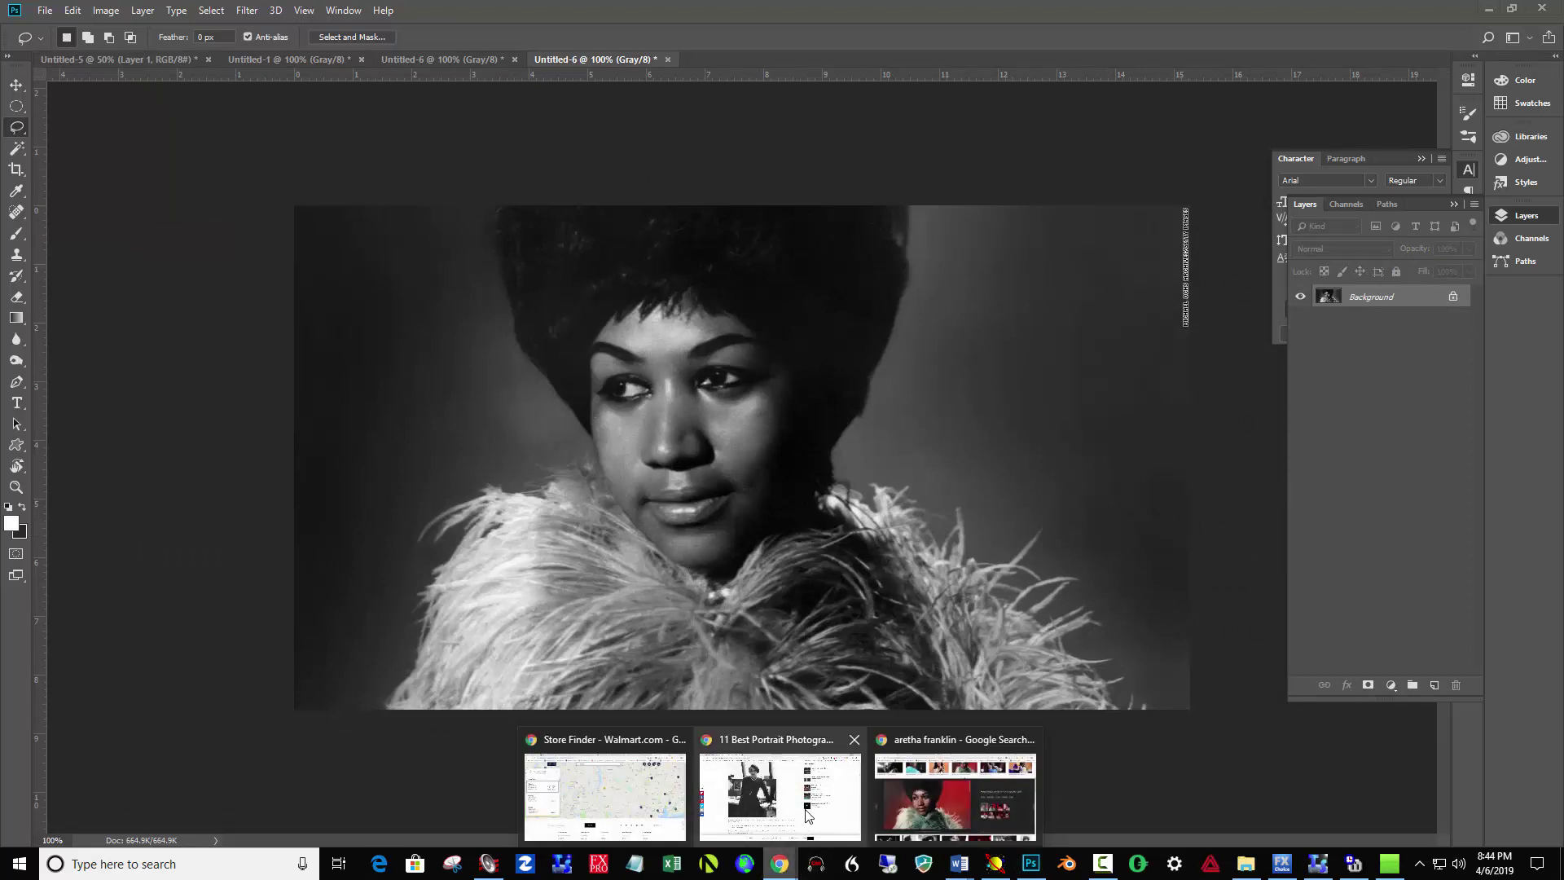
left_click(806, 814)
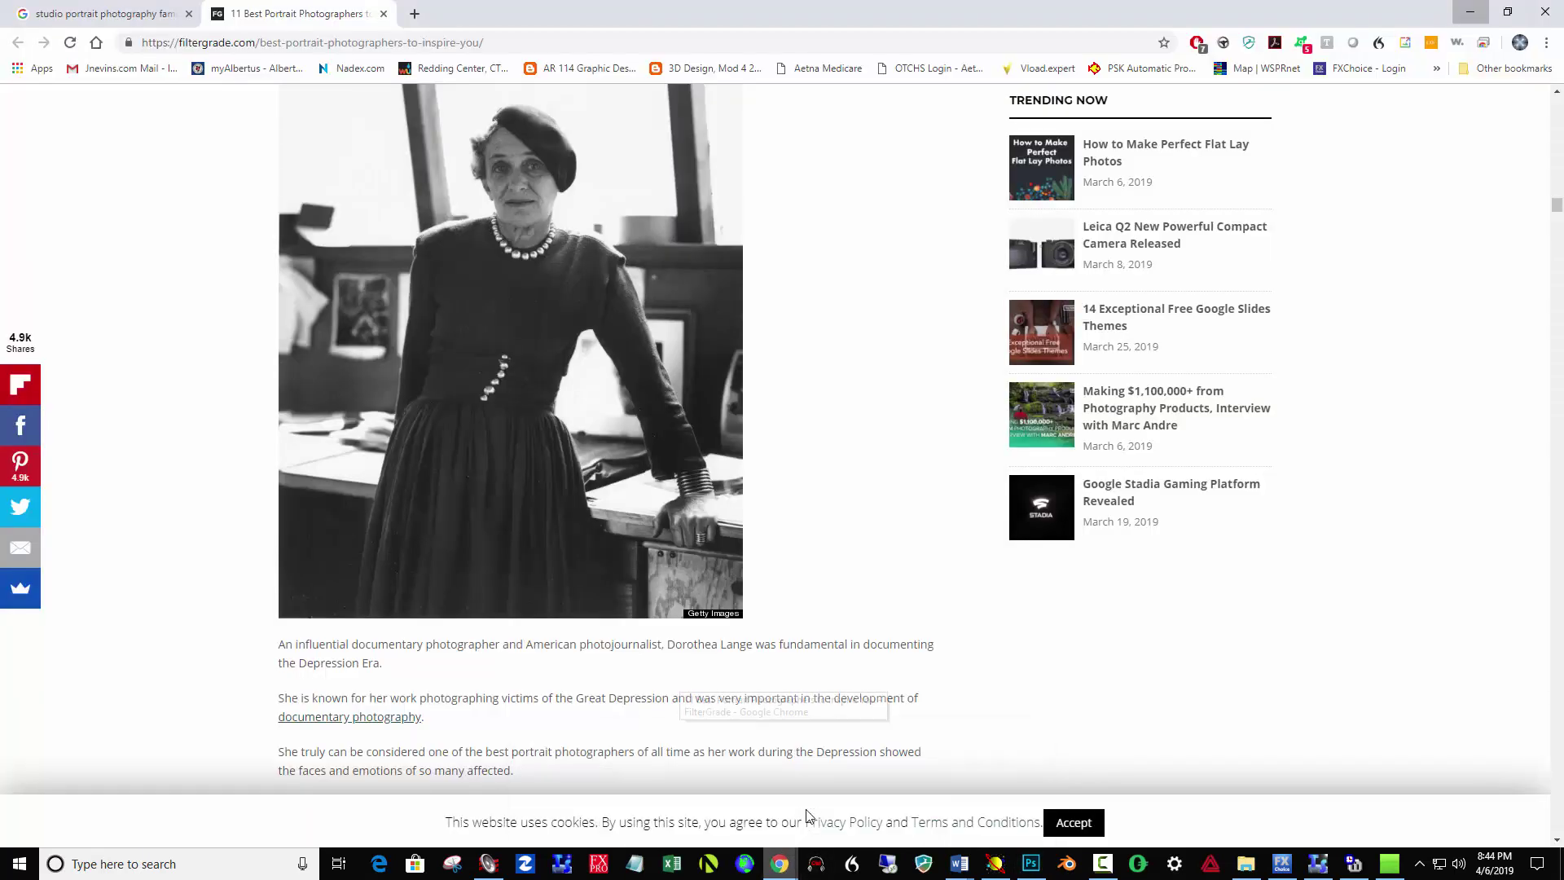
left_click(504, 40)
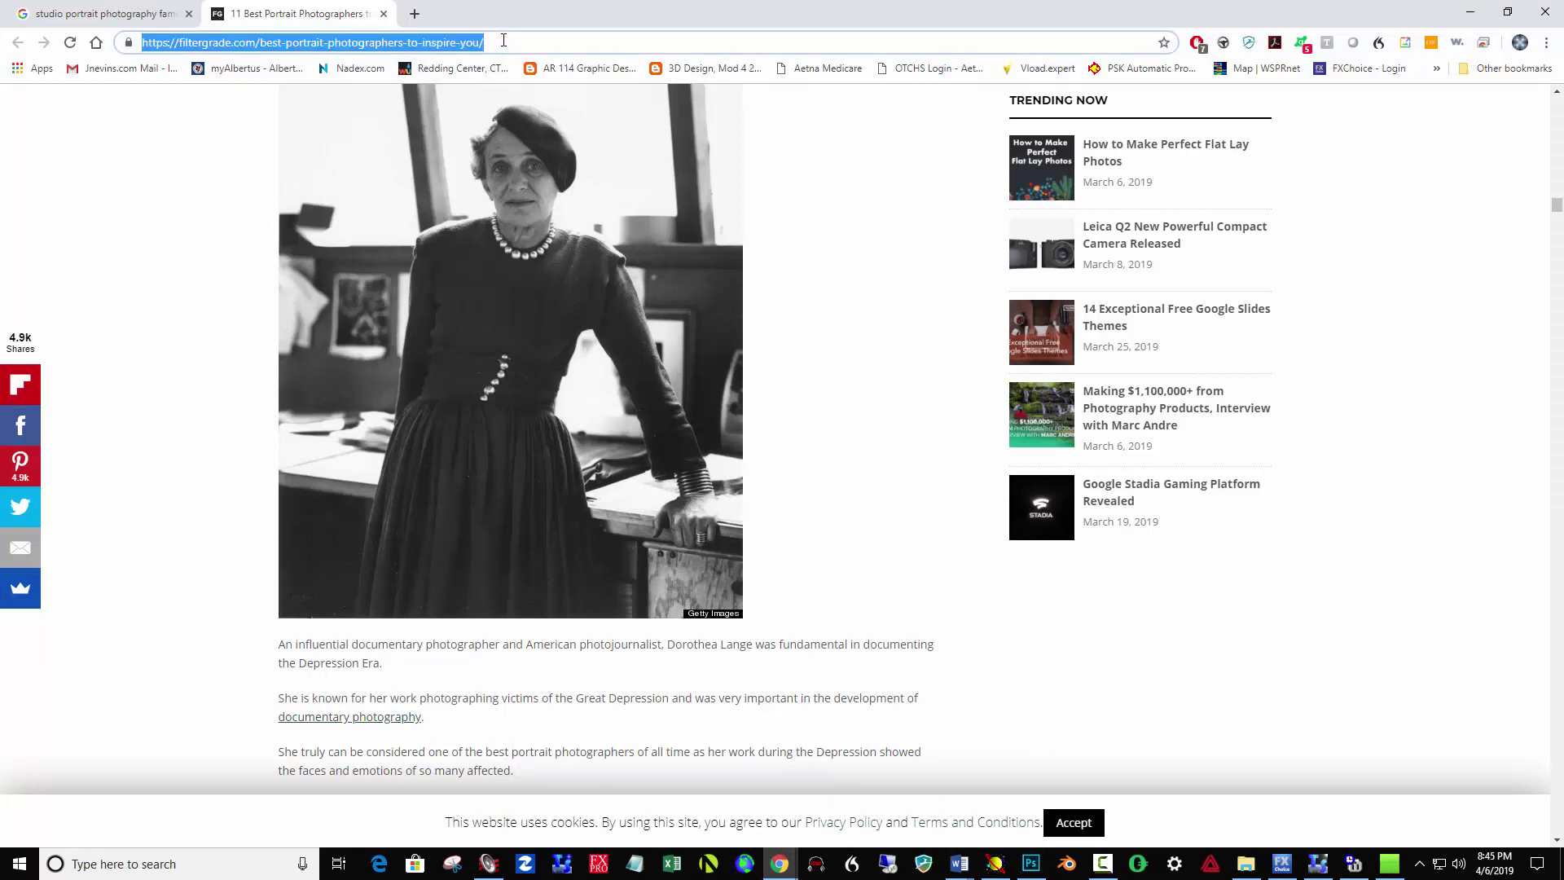
type("jnevins")
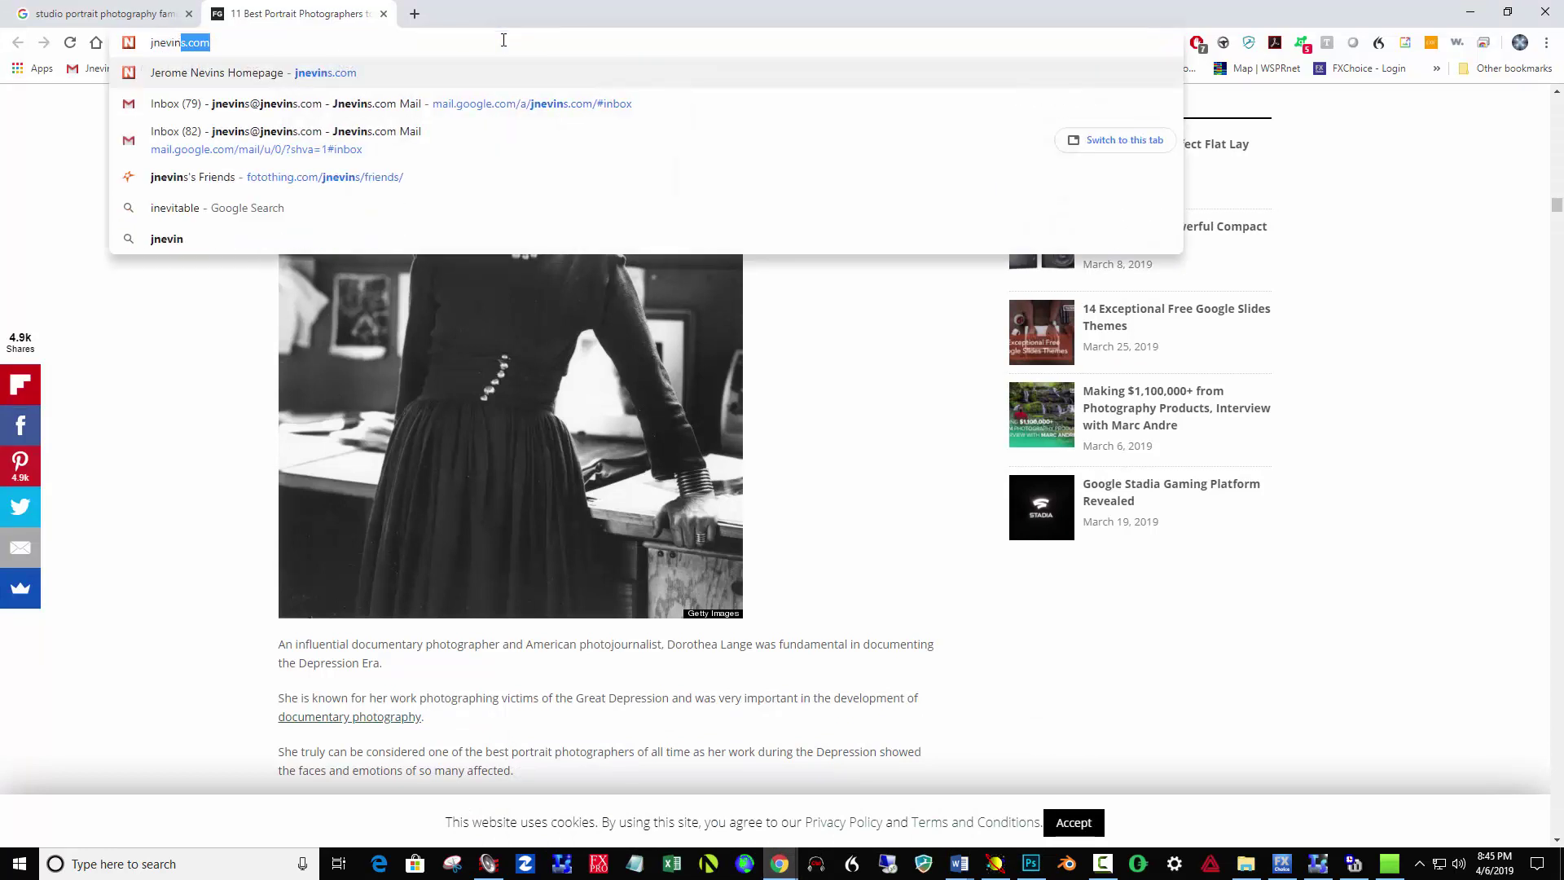
type(".com")
key("Return")
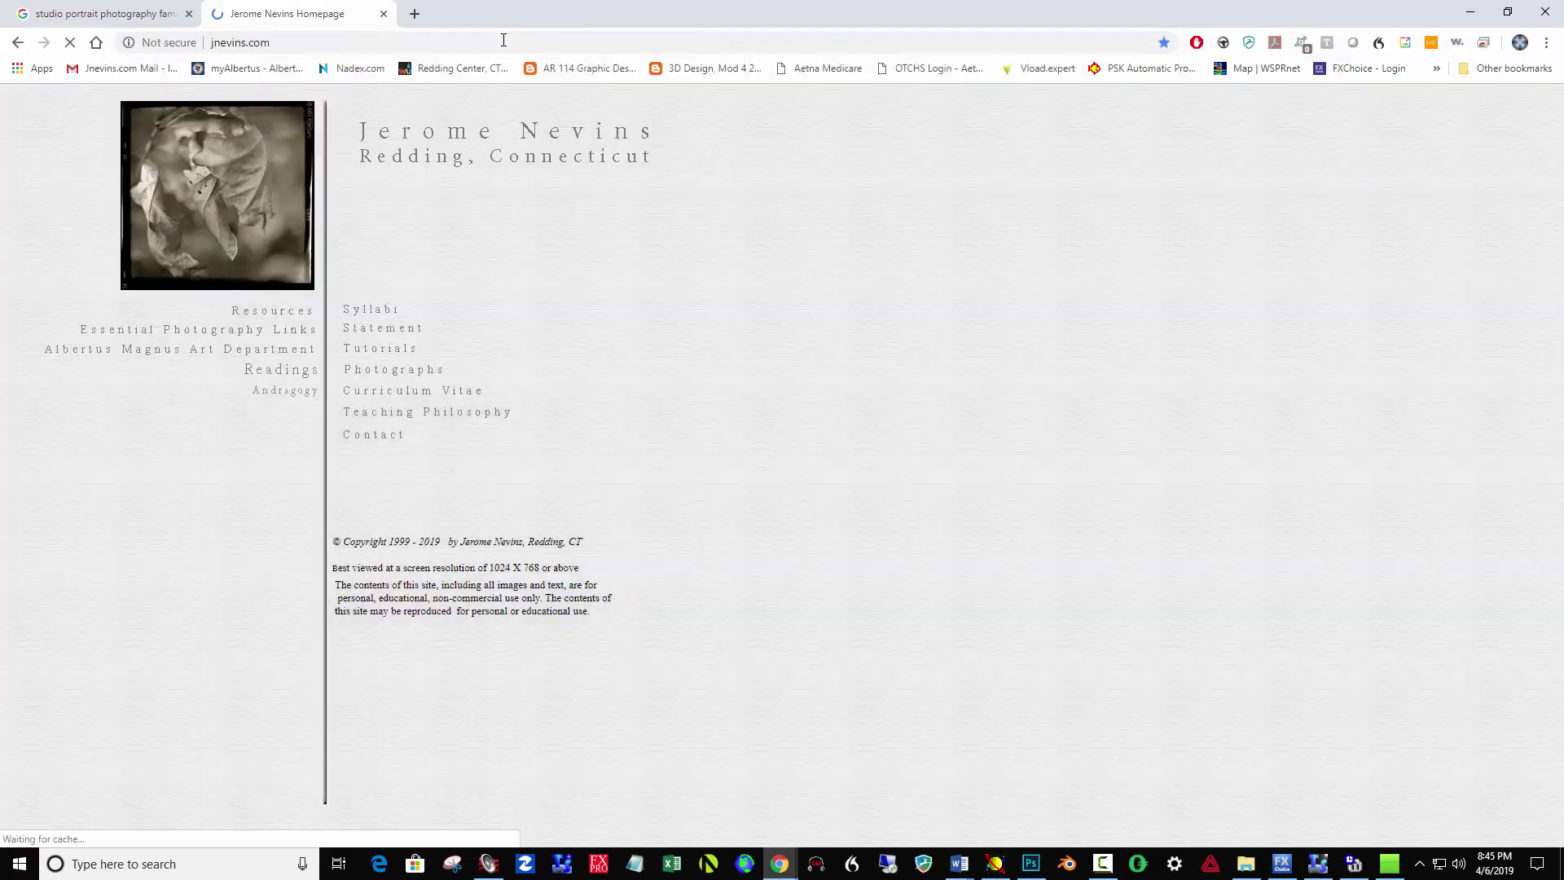
- Open the AR 114 Graphic Design I syllabus and follow Project 1's scallop template link
left_click(384, 312)
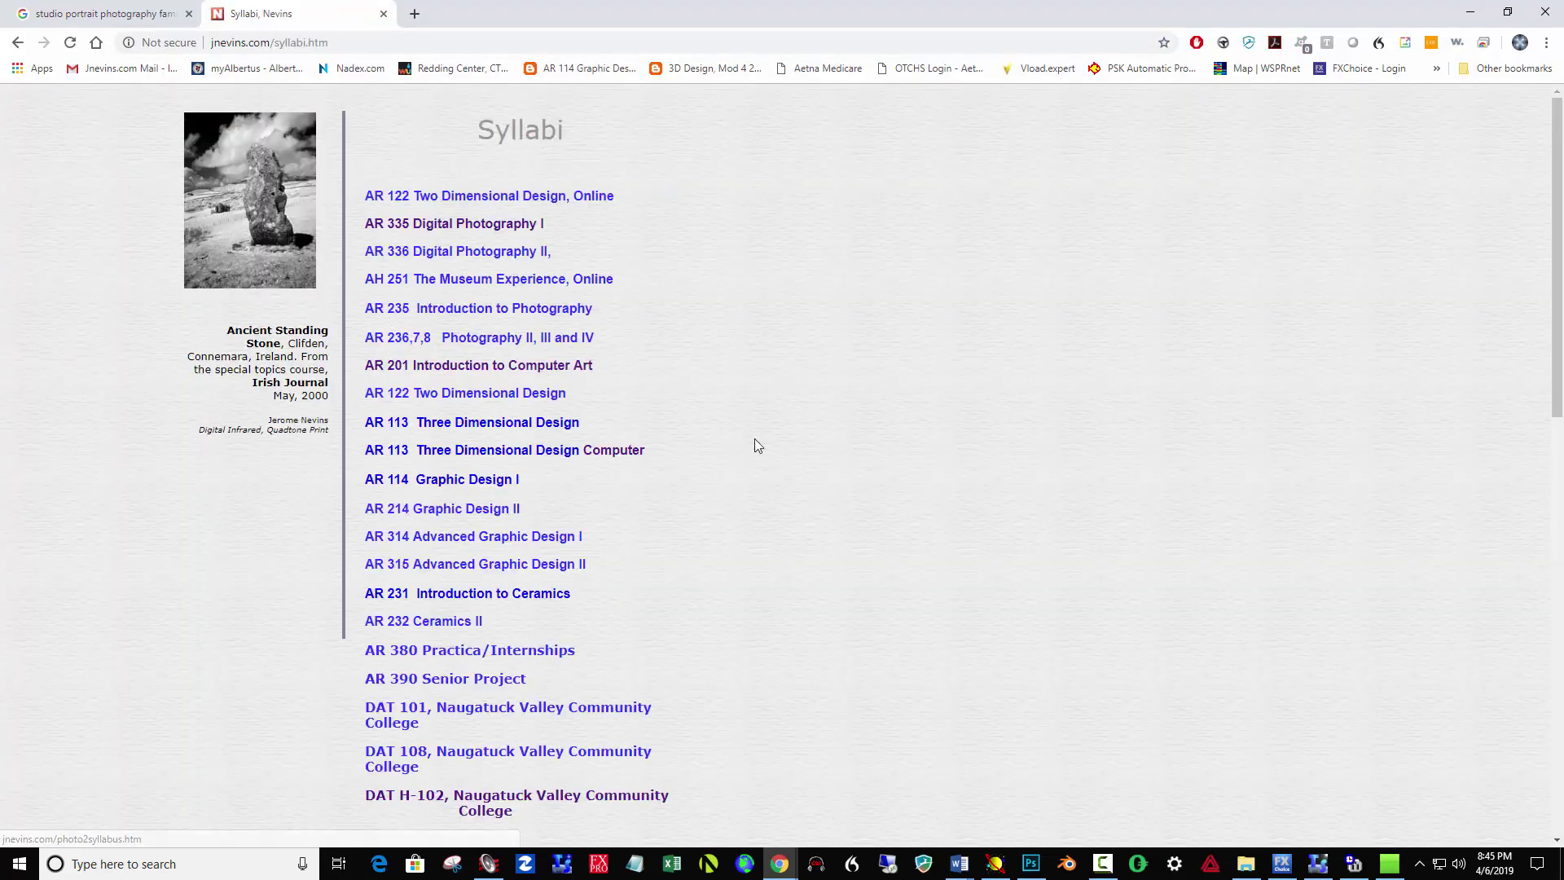
left_click(513, 482)
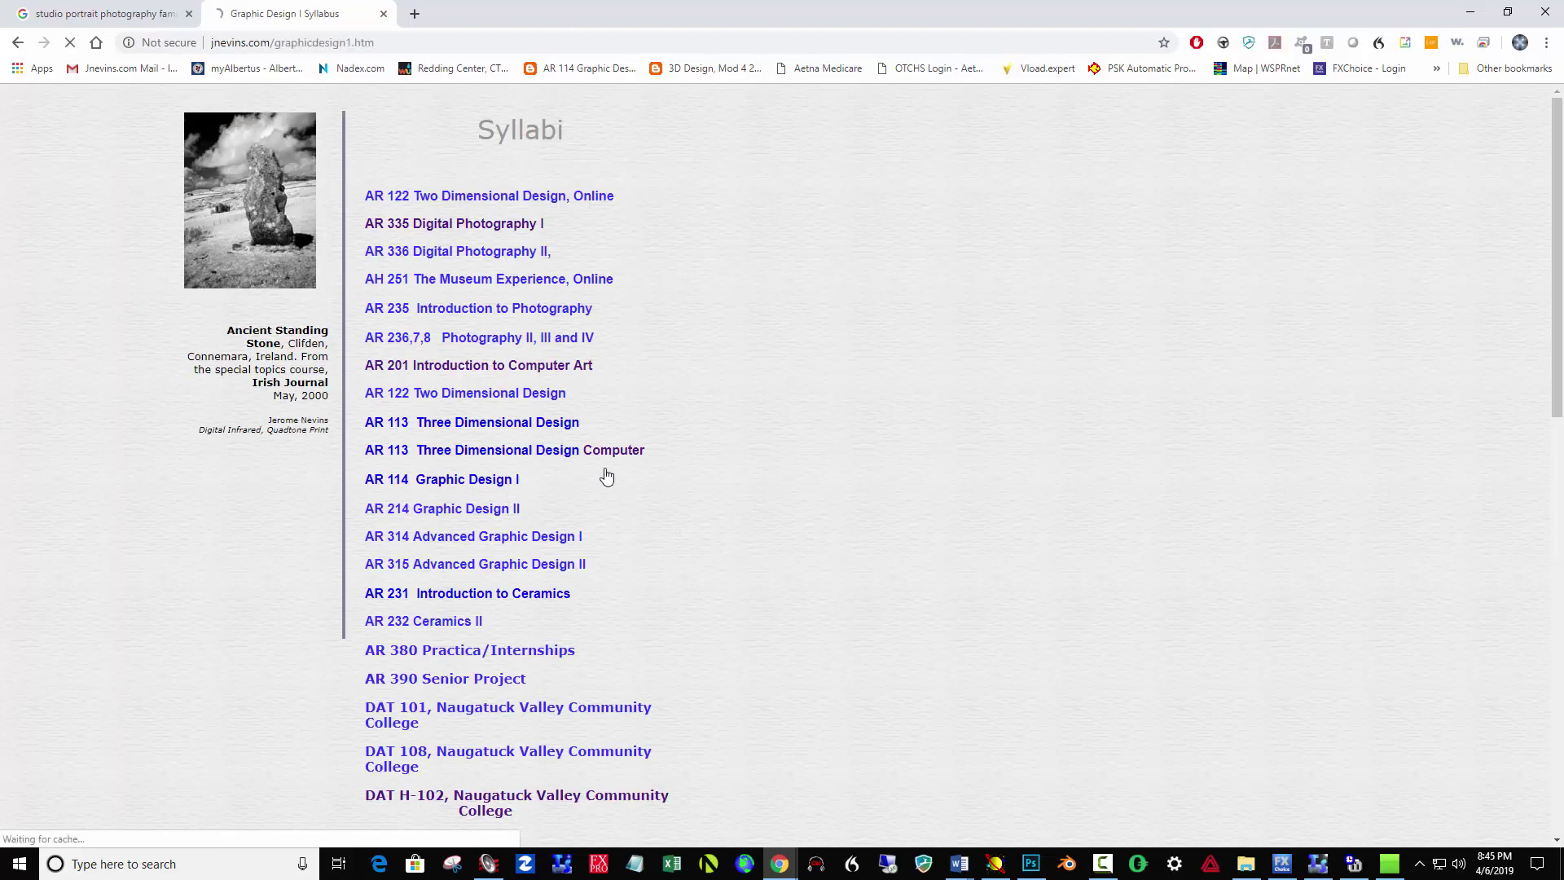
scroll(729, 451, "down", 5)
scroll(731, 458, "down", 15)
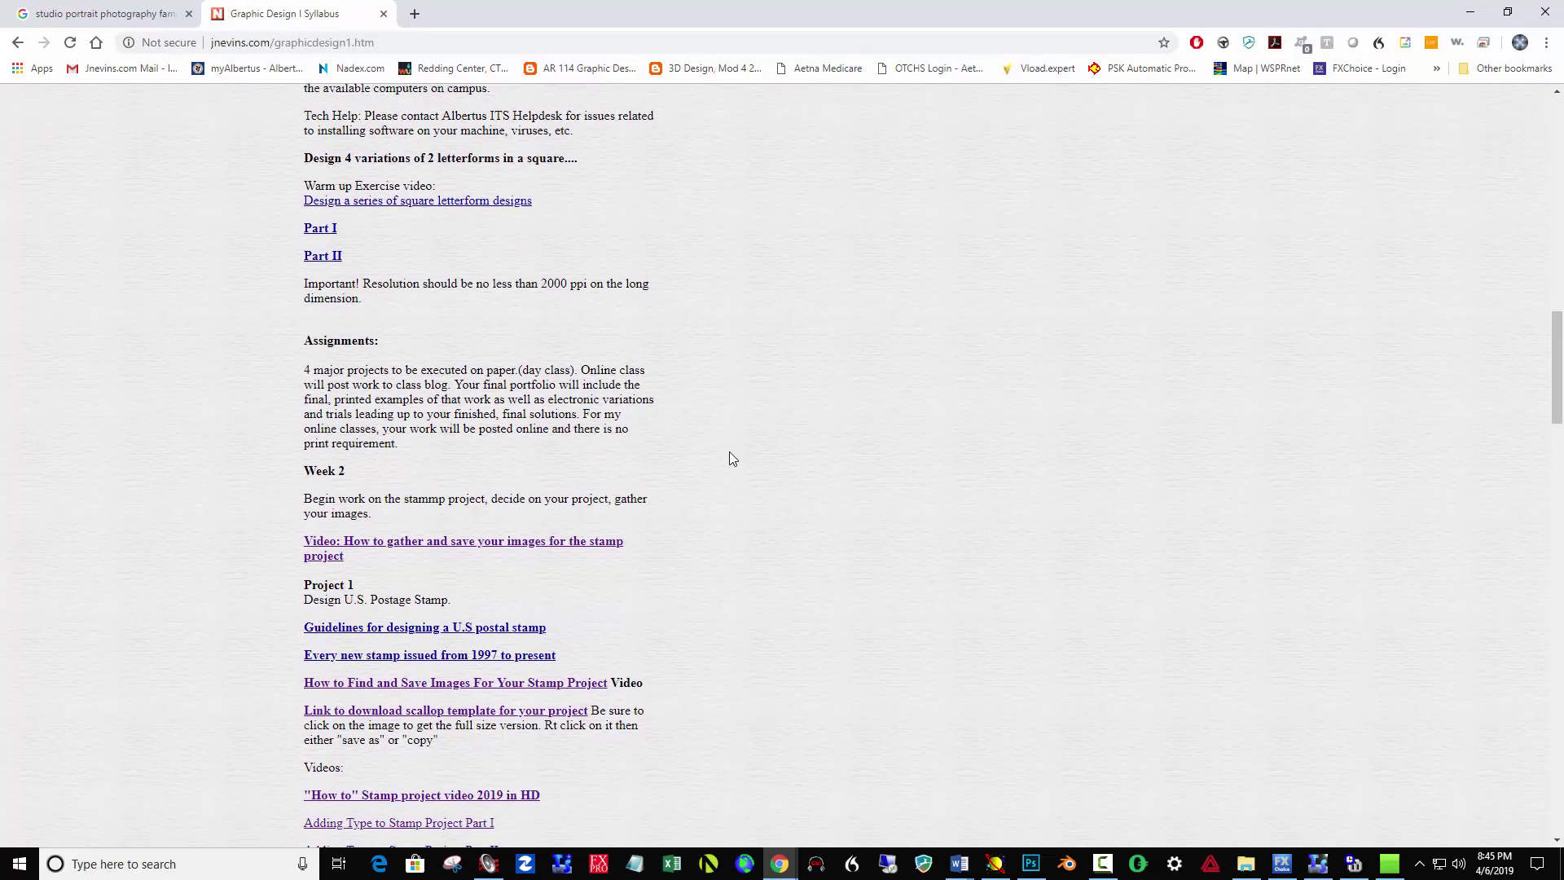
scroll(731, 457, "down", 4)
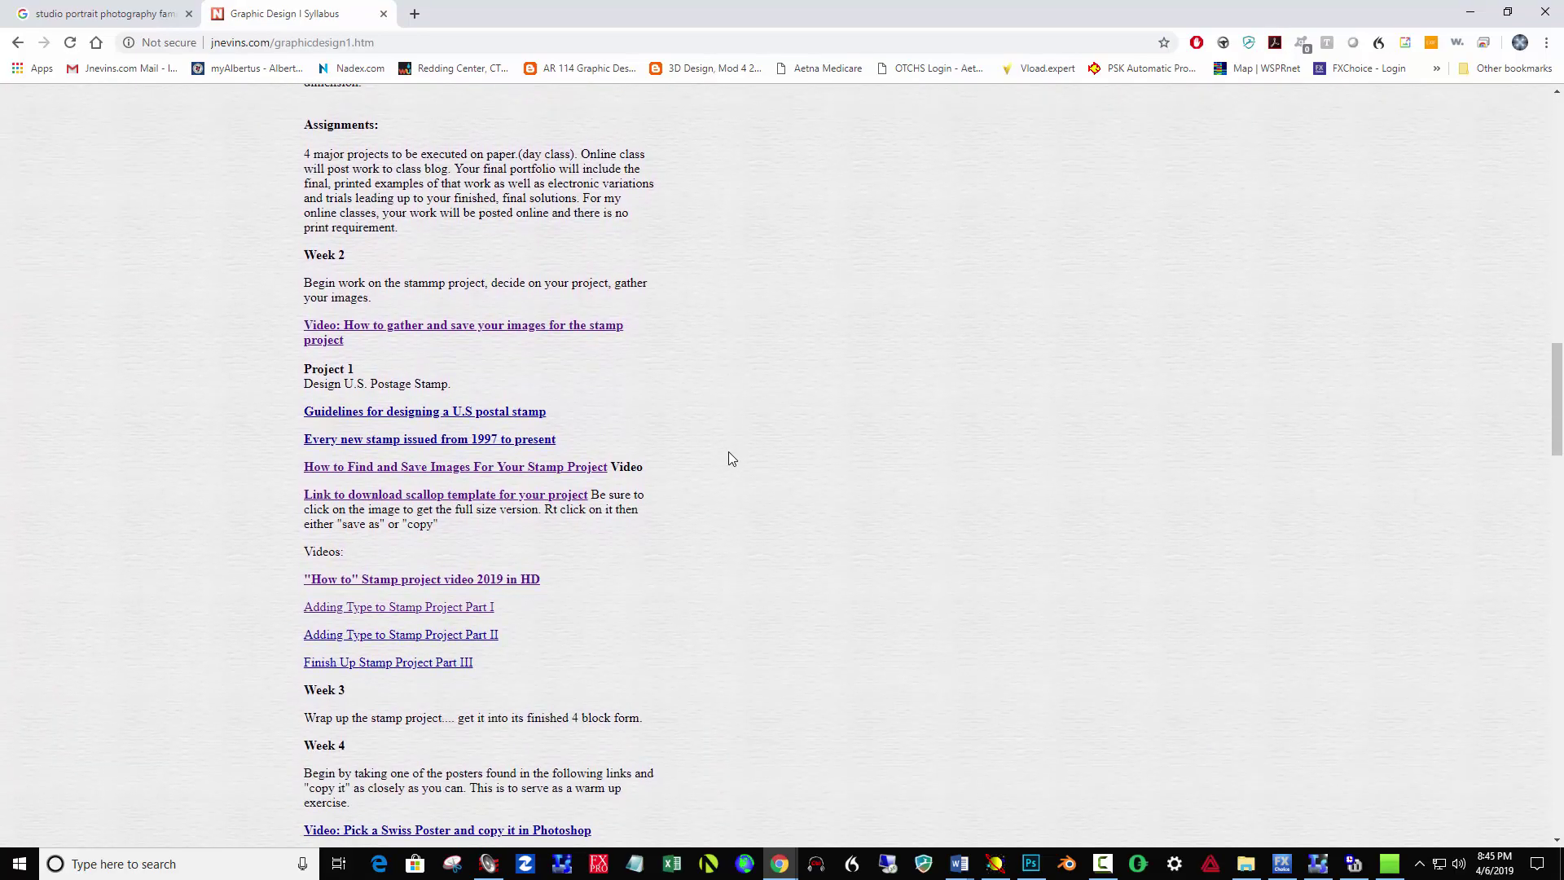
scroll(731, 458, "down", 1)
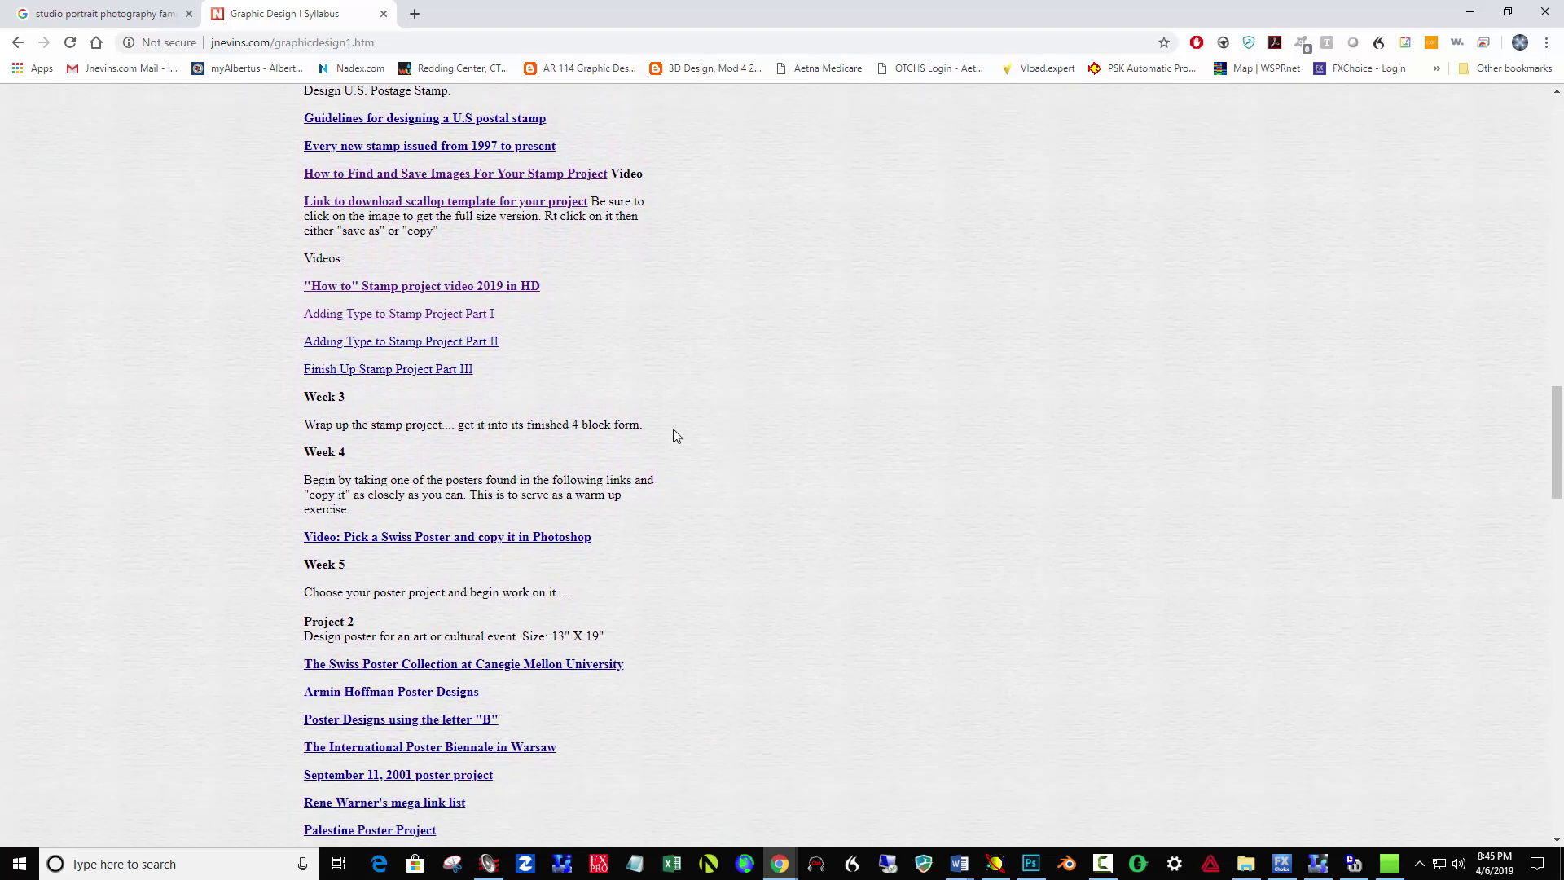
scroll(761, 415, "up", 1)
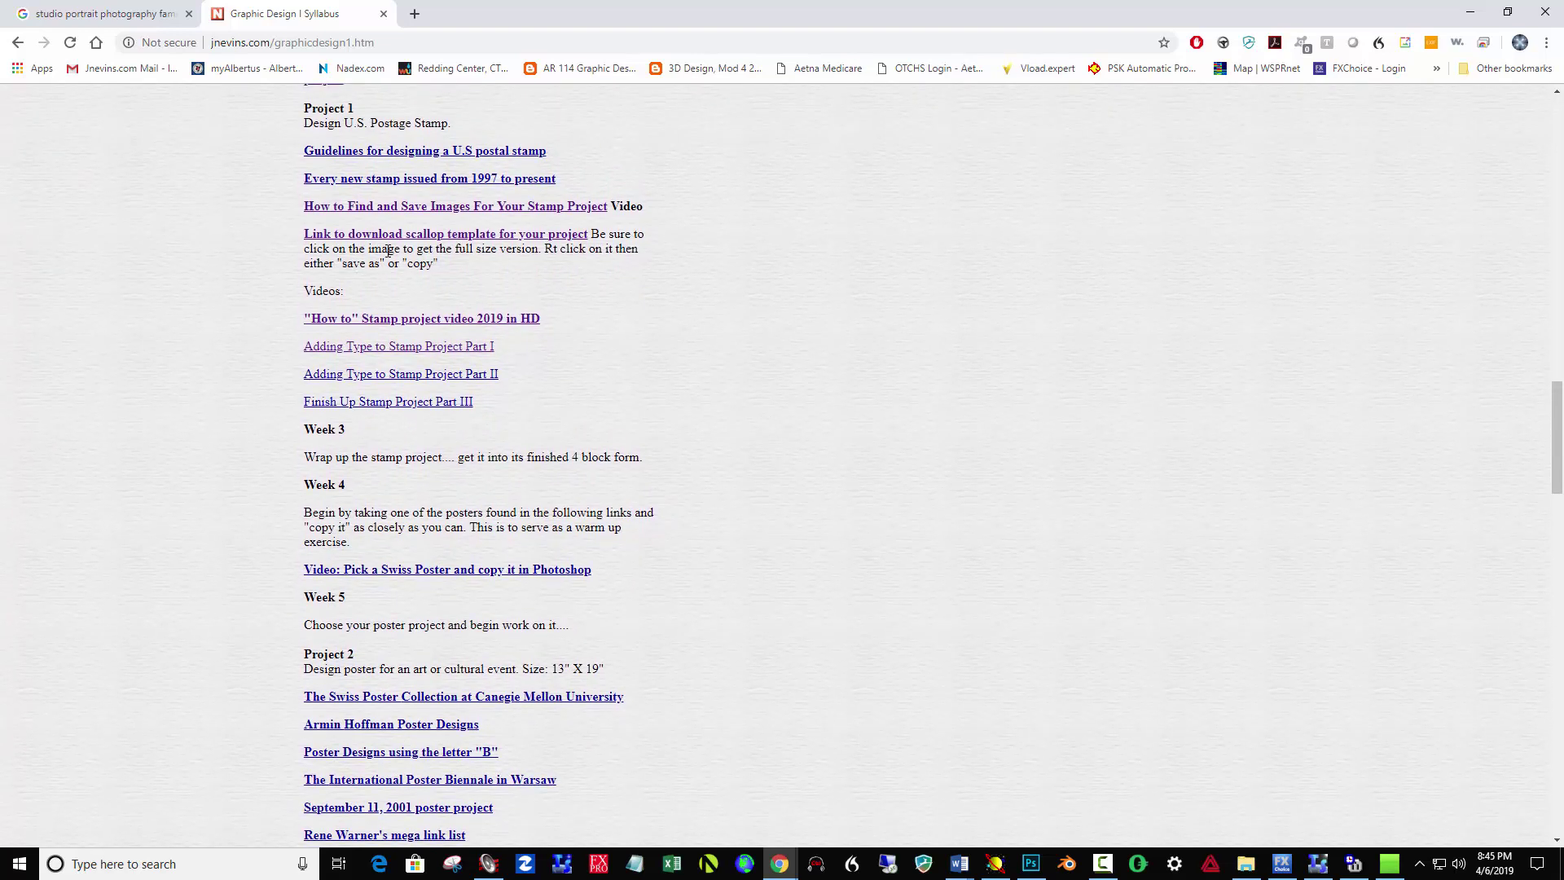
left_click(453, 237)
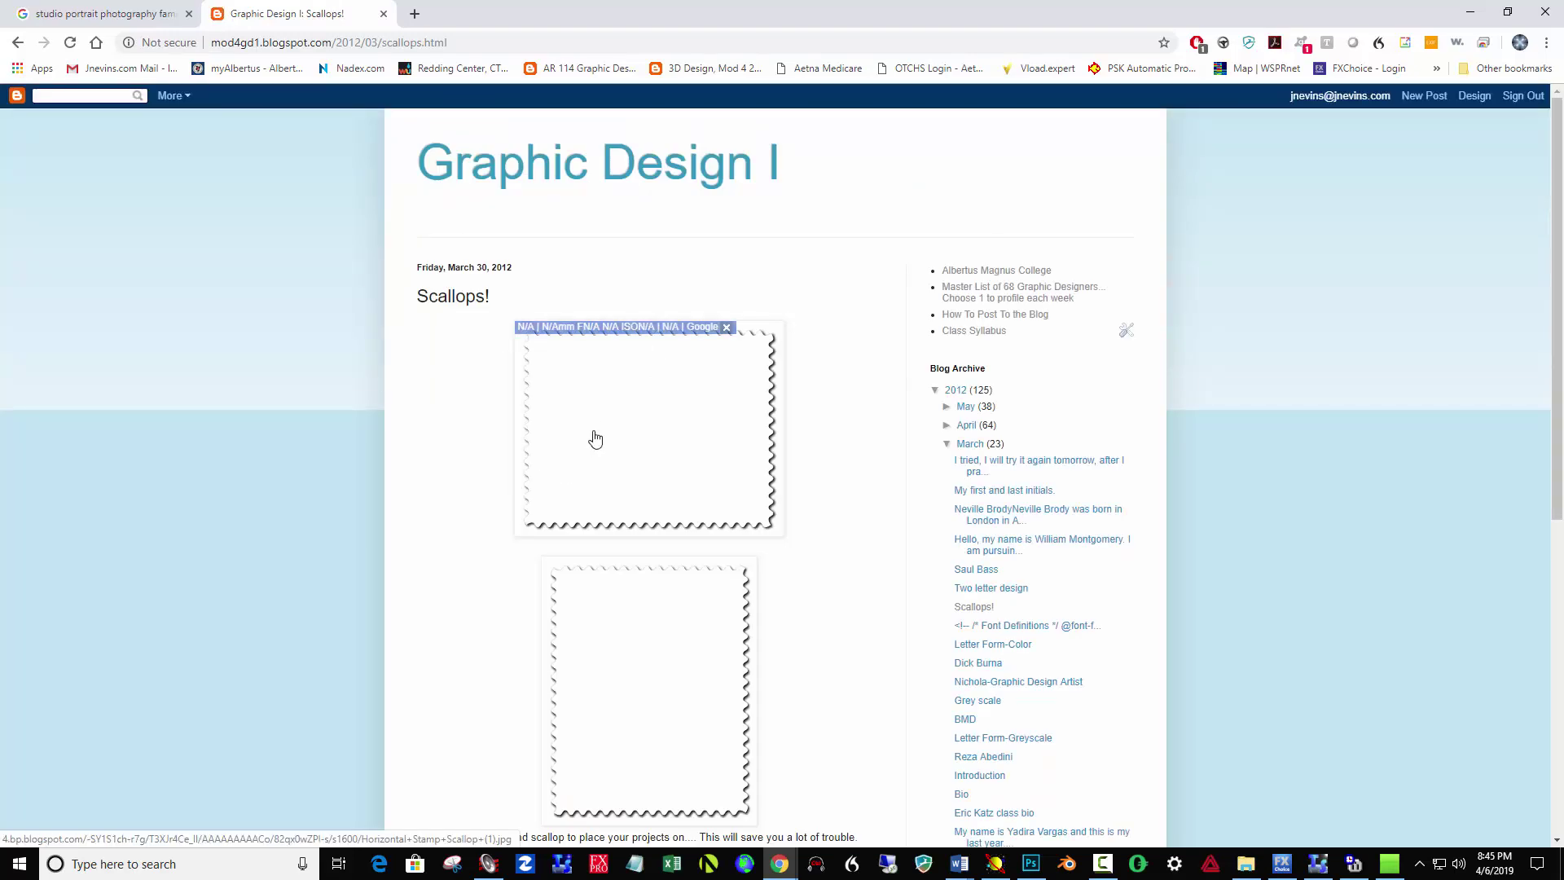
- Enlarge the Scallops! stamp template, copy the image, and return to Photoshop
left_click(598, 438)
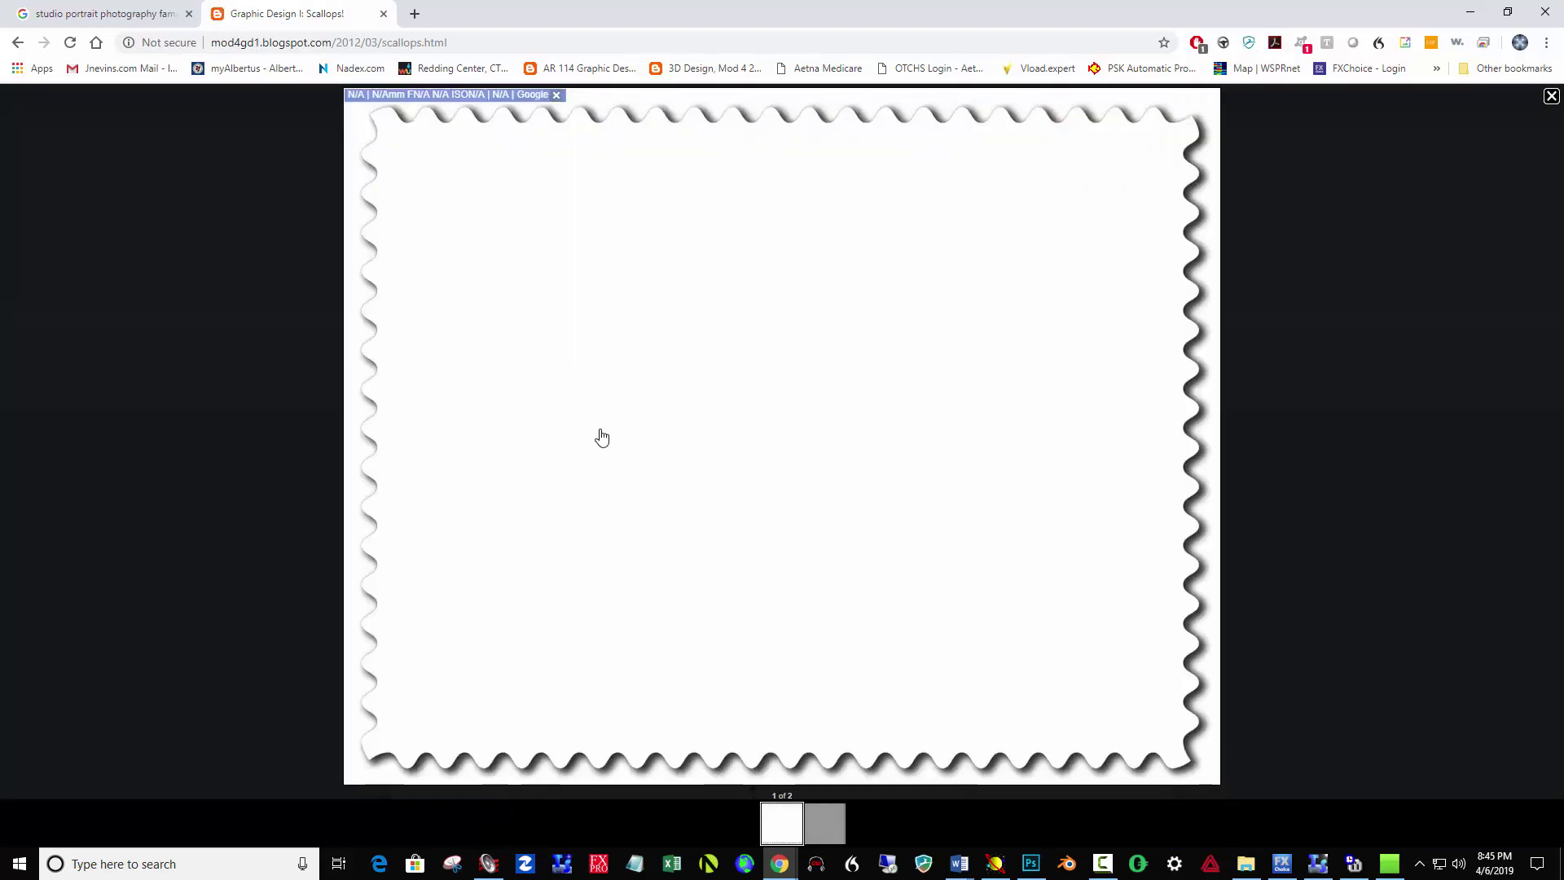
right_click(634, 399)
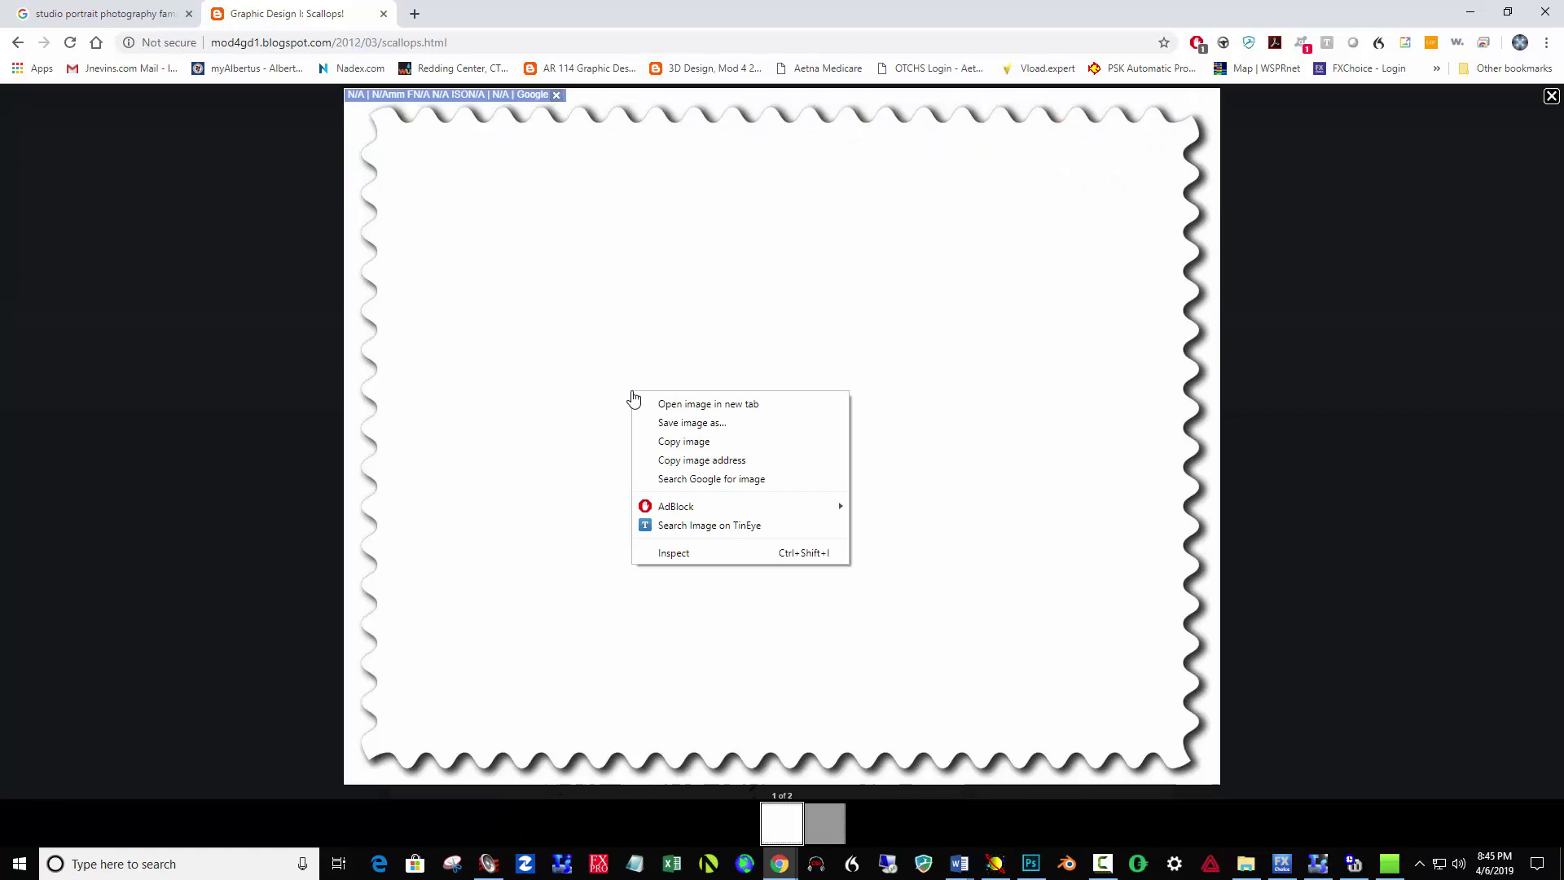
left_click(687, 441)
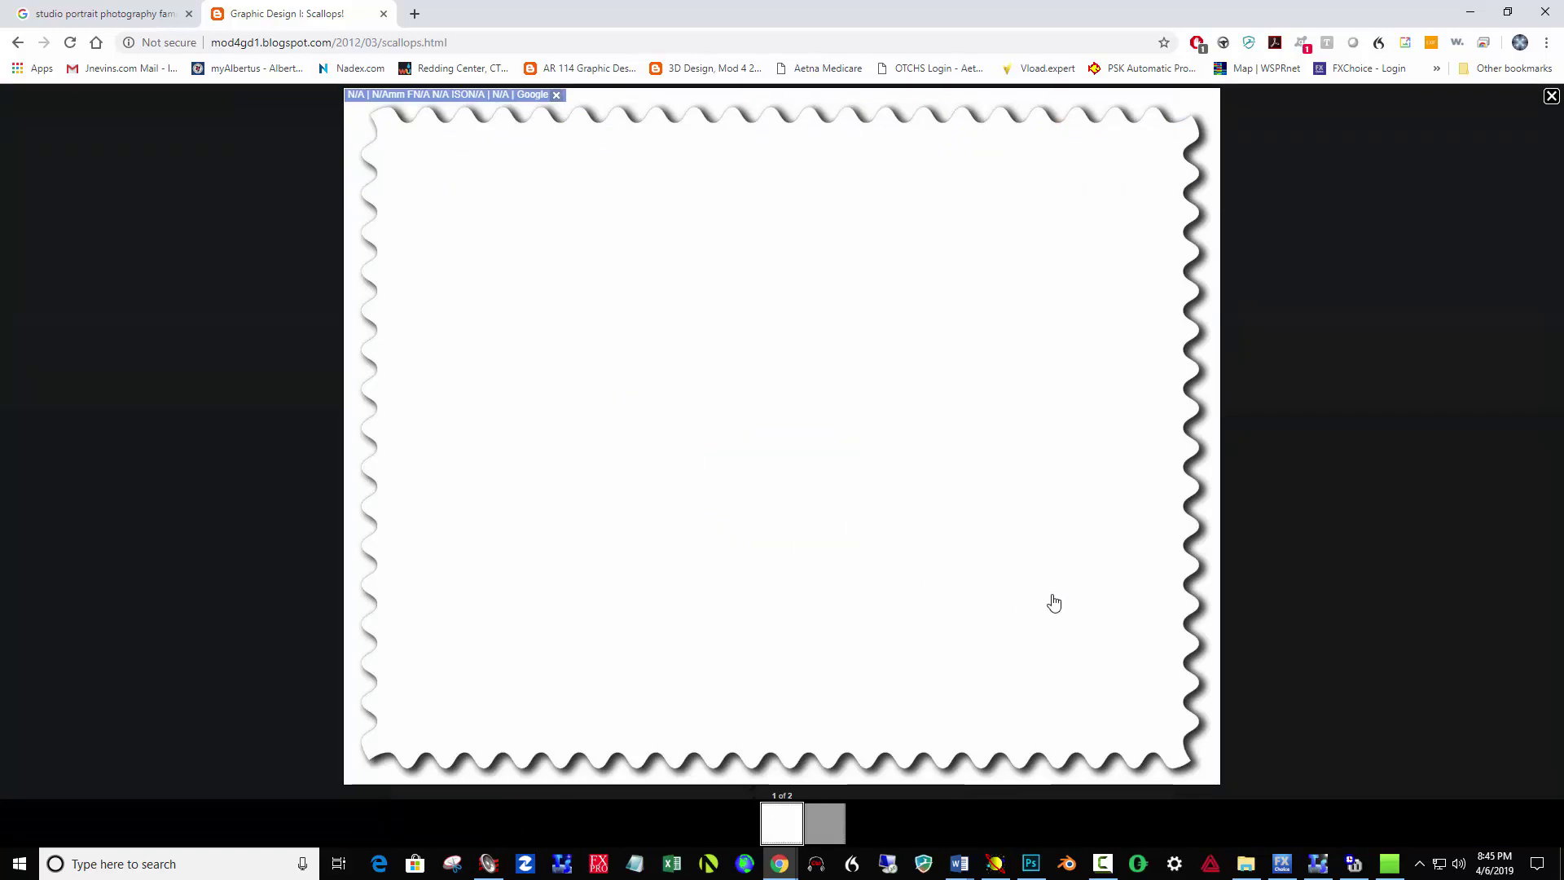
left_click(1030, 863)
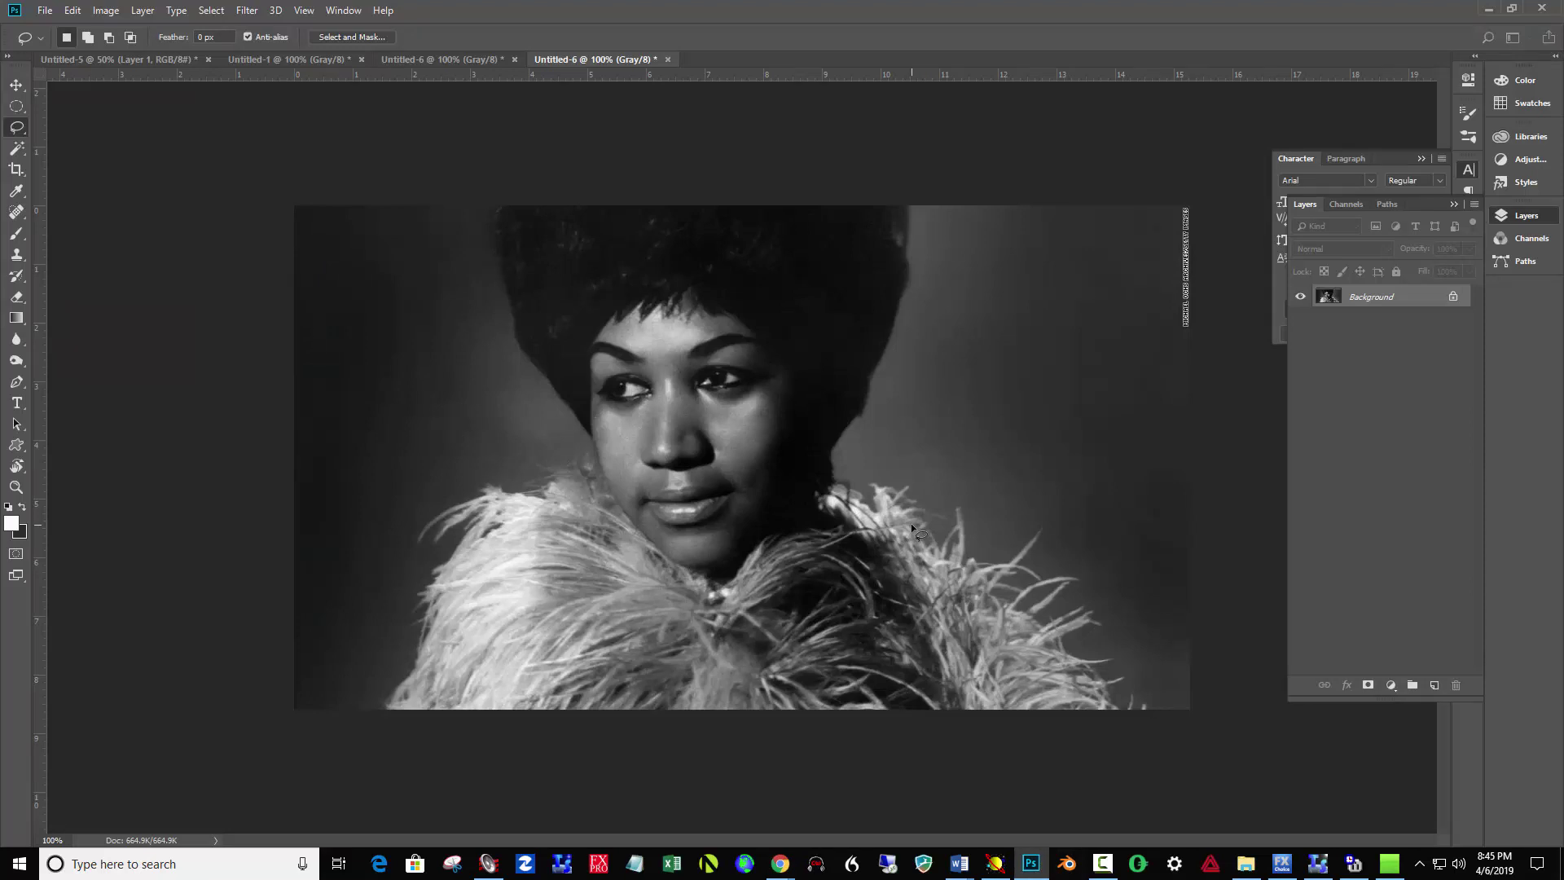
- Paste the scalloped stamp template into a new clipboard-sized document, then show the grayscale portrait
key("ctrl+n")
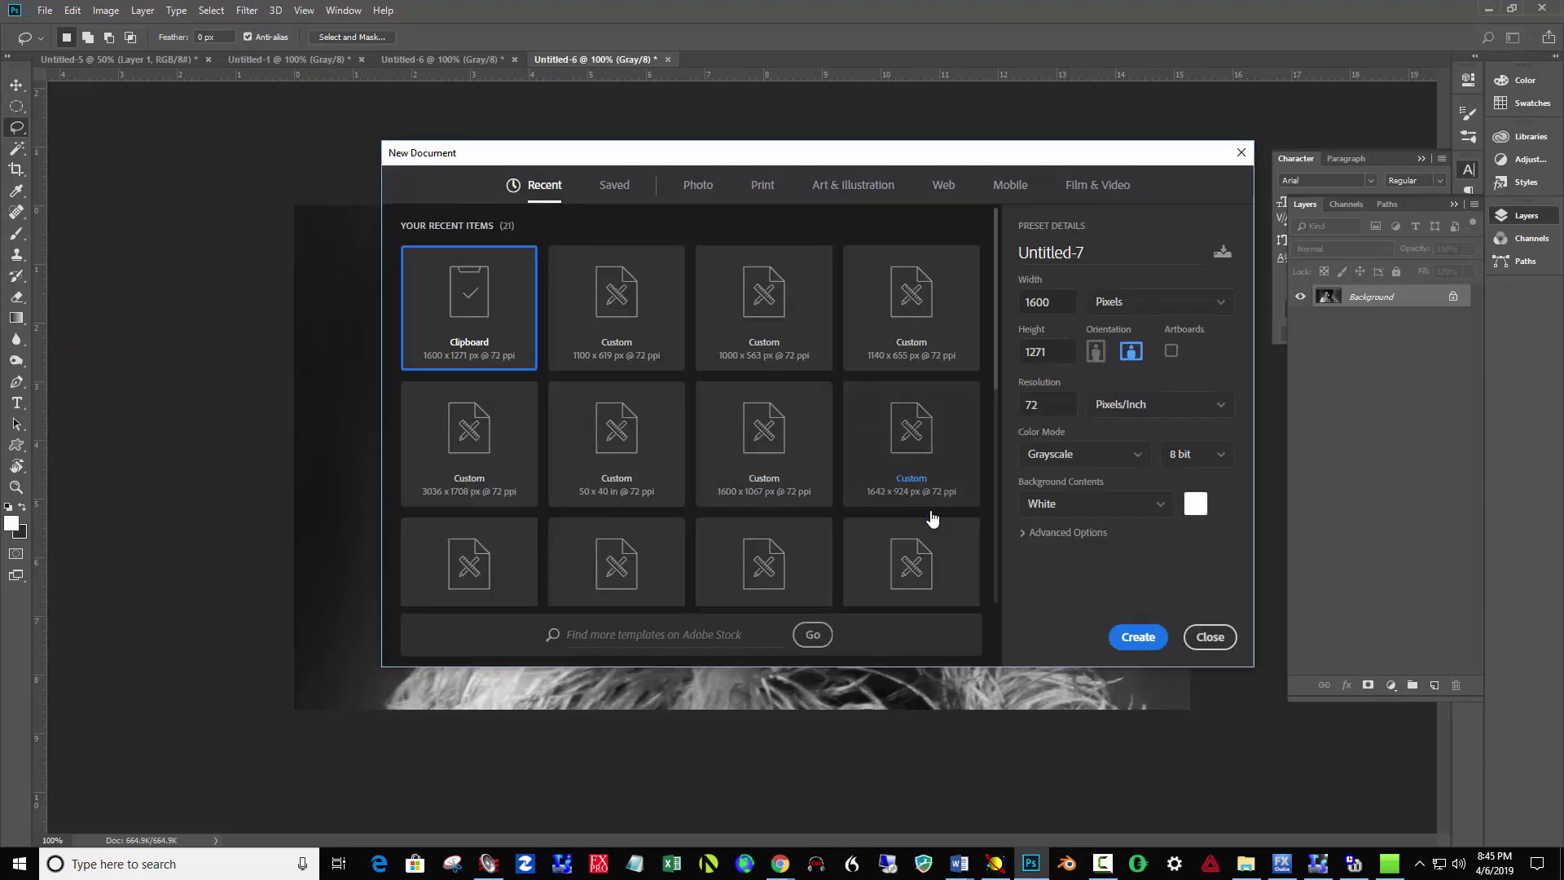
left_click(1137, 636)
key("ctrl+v")
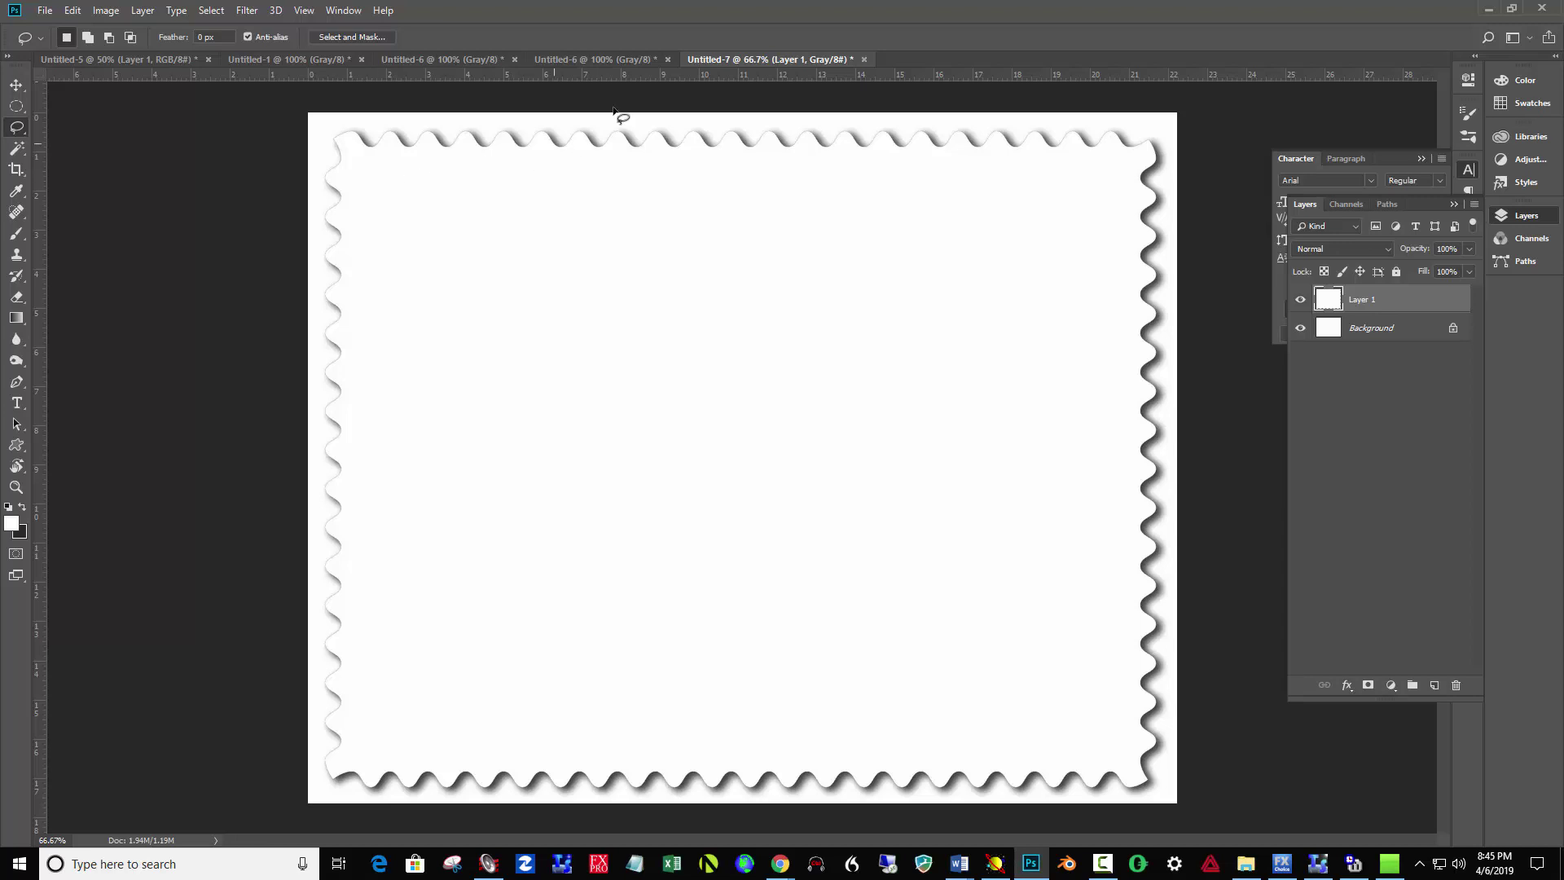
left_click(624, 57)
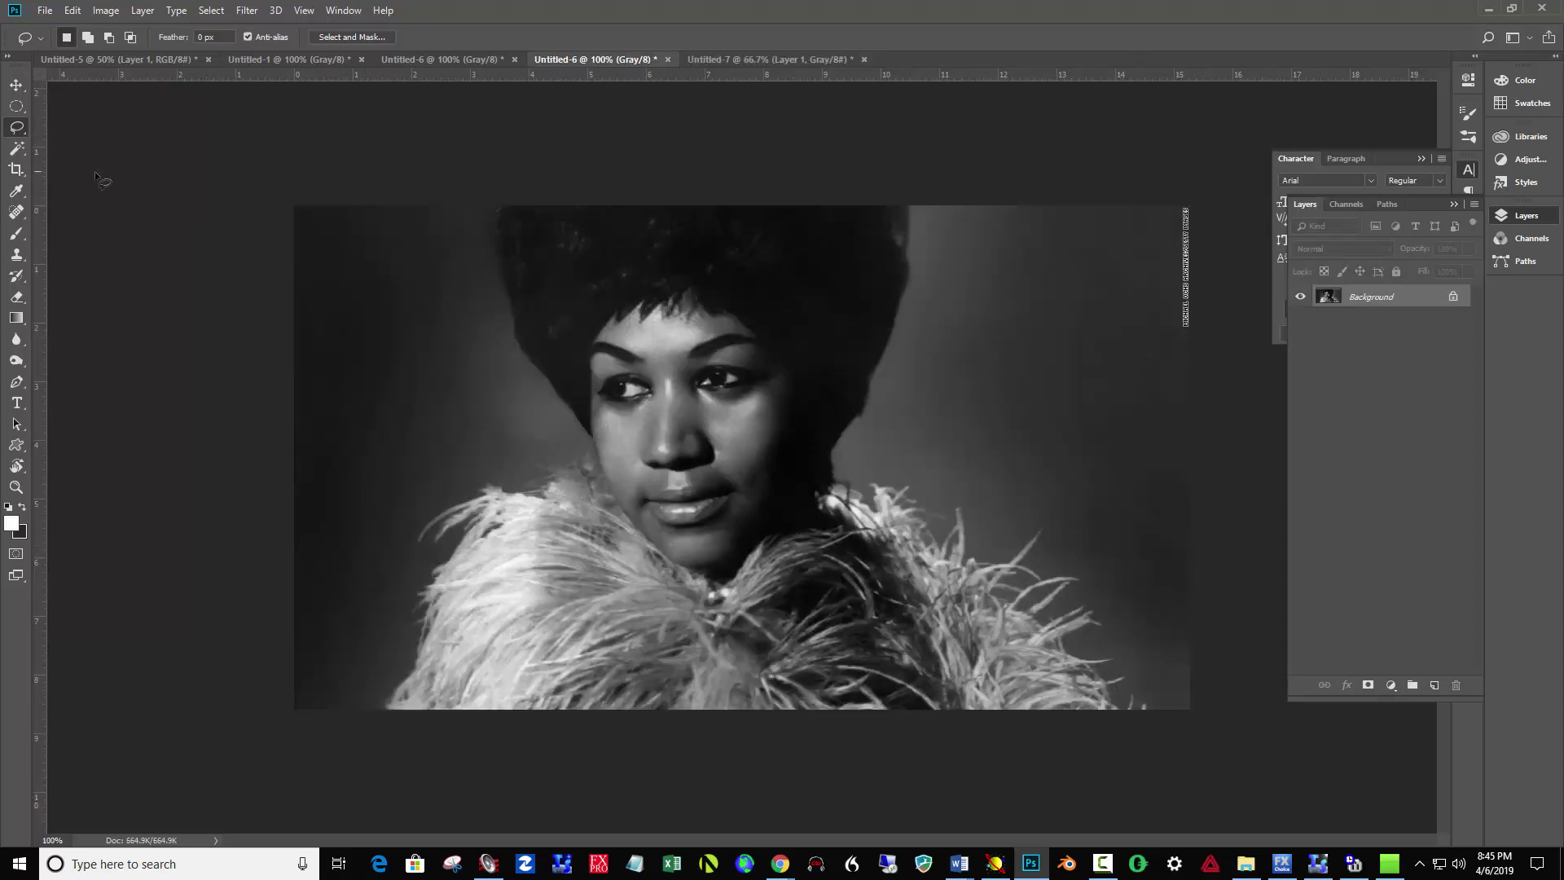
- Crop the portrait to a tighter frame centred on the singer's face and feathered collar
left_click(14, 170)
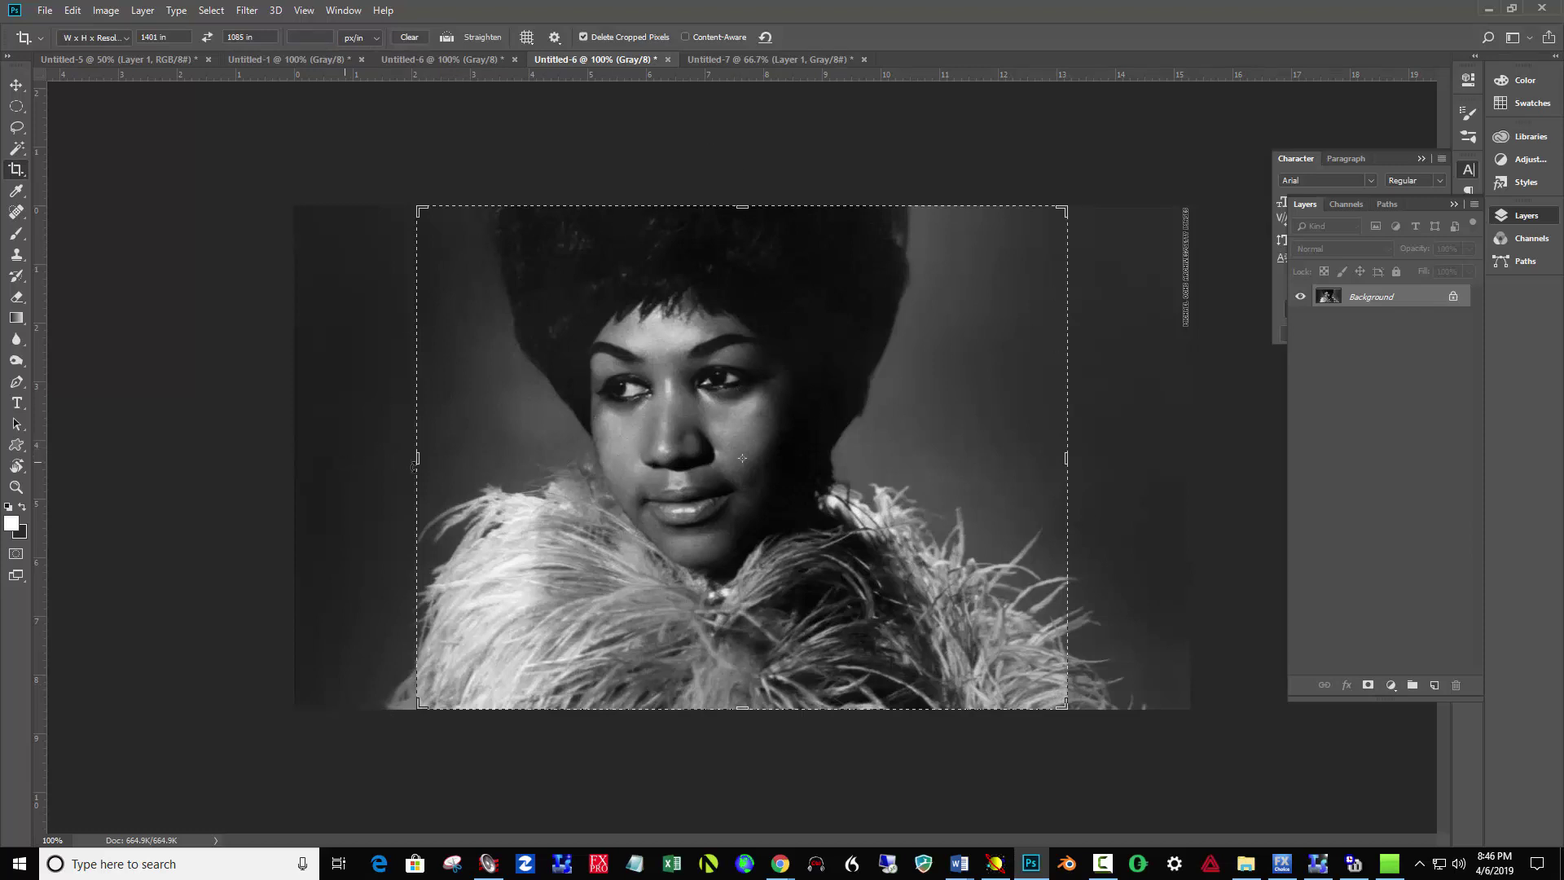
left_click(659, 471)
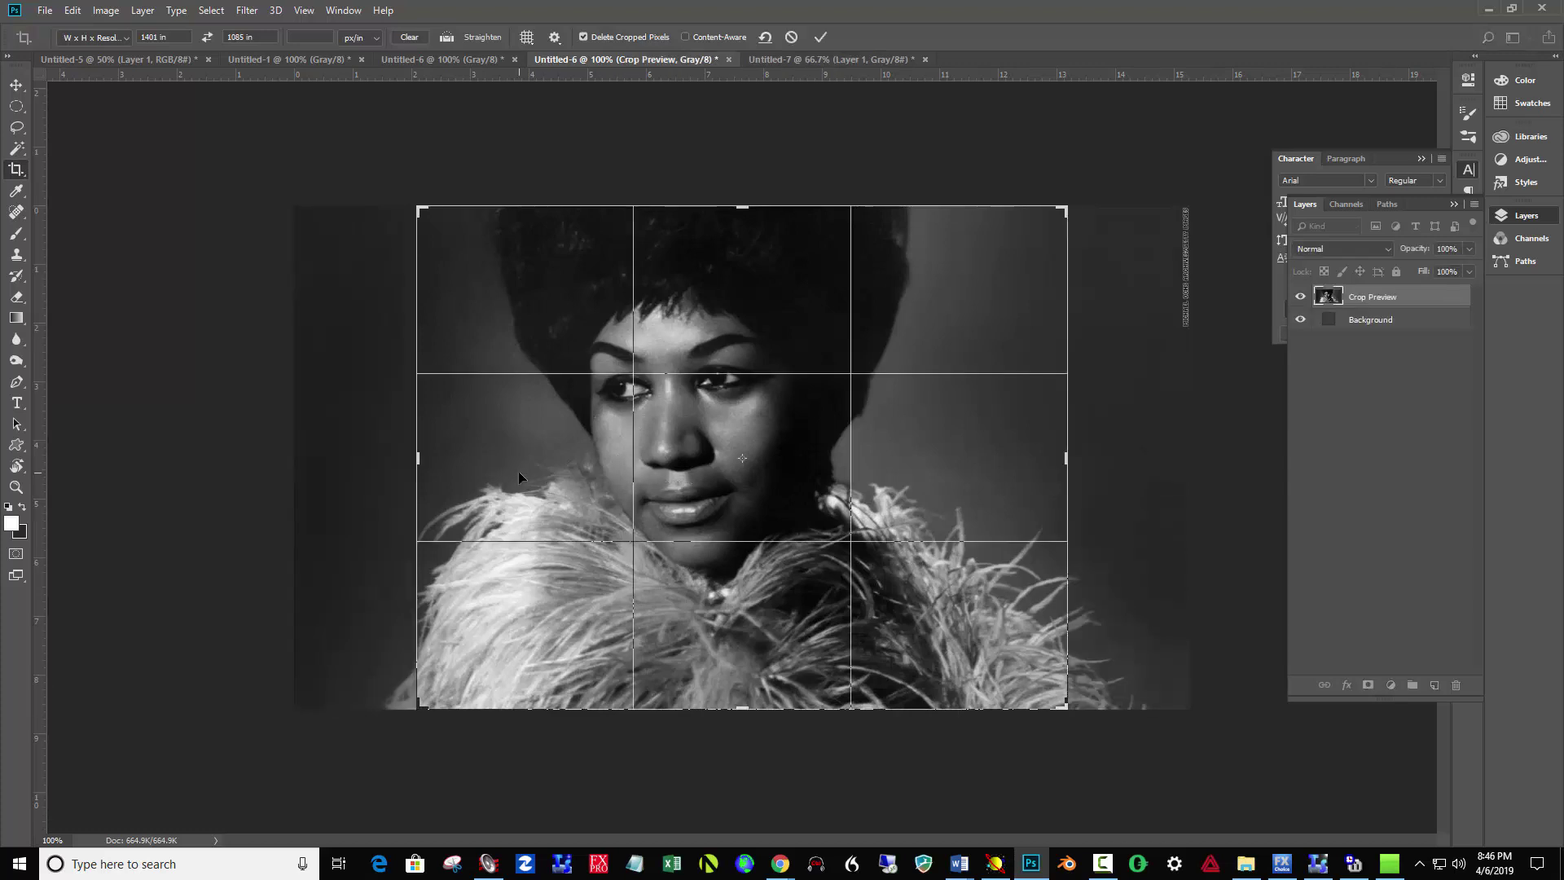
left_click_drag(525, 470, 689, 452)
key("ctrl+r")
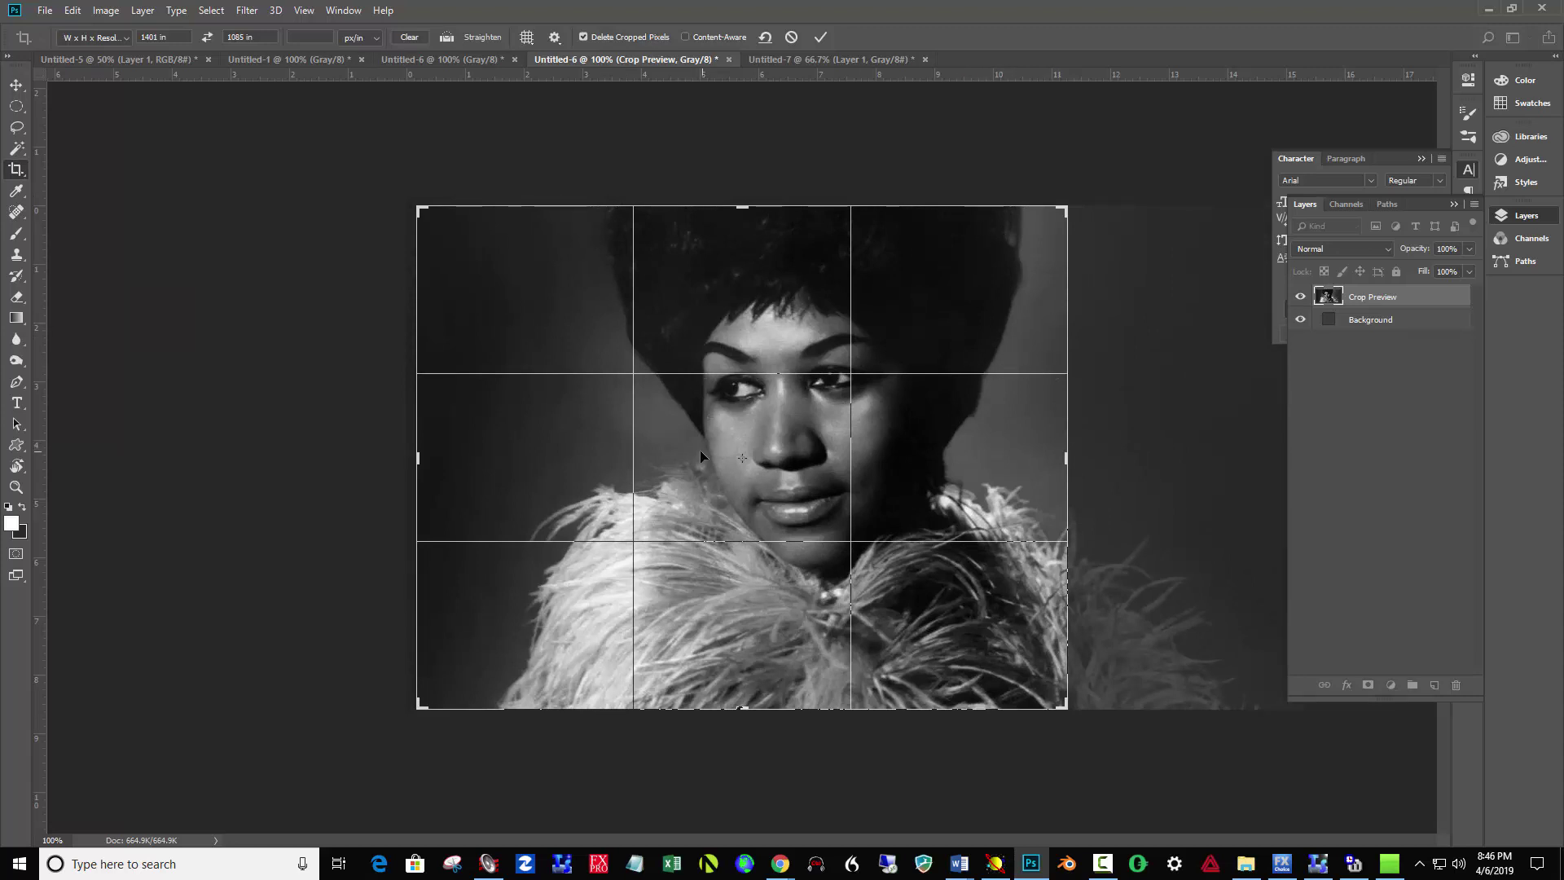
left_click(817, 38)
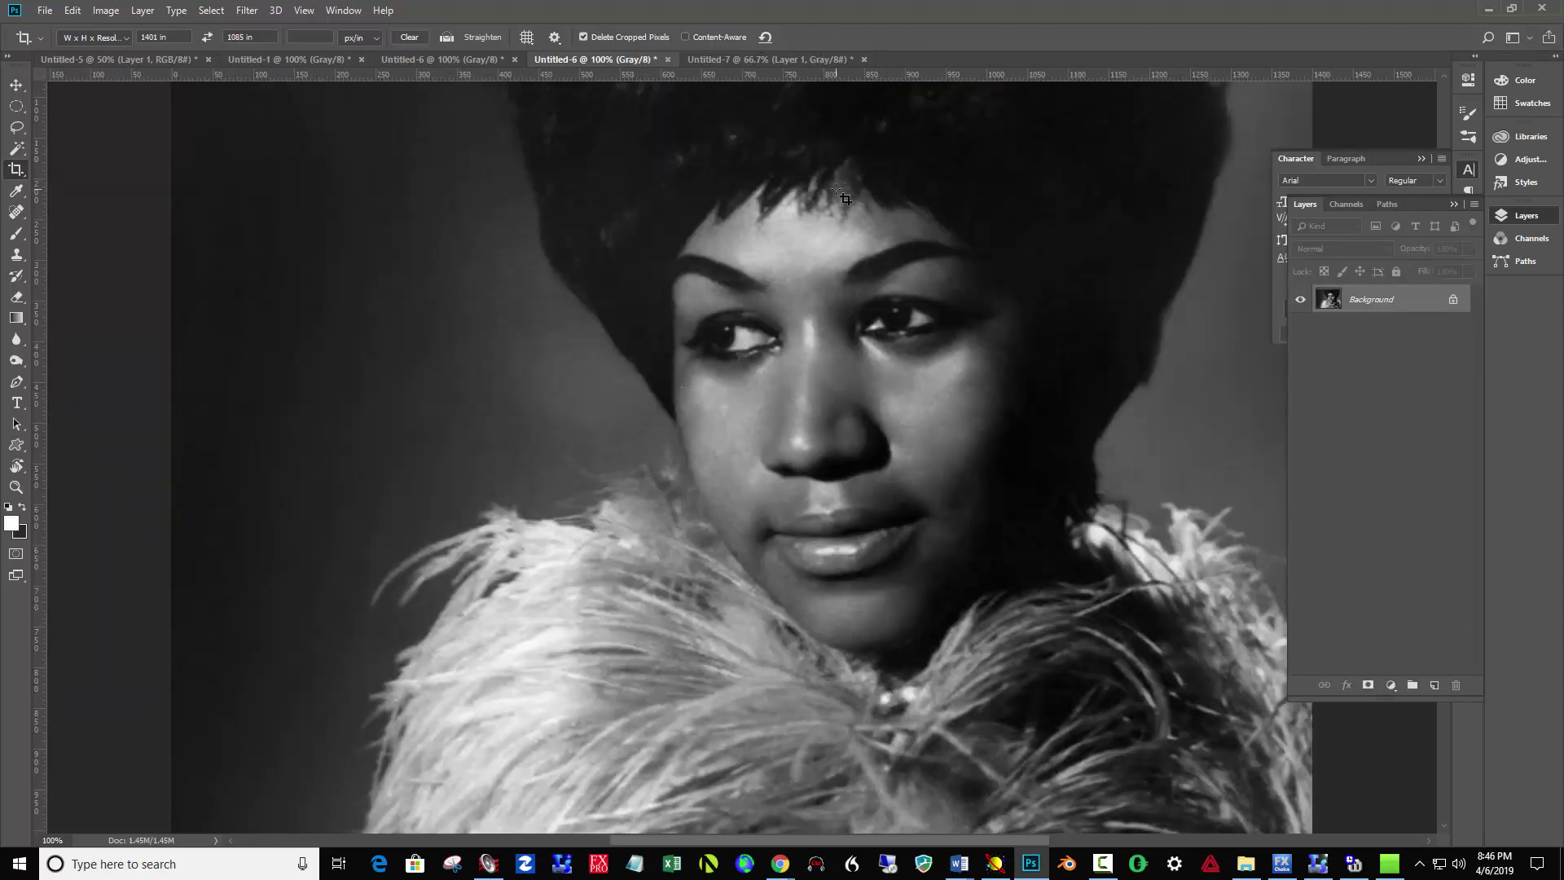
left_click(104, 11)
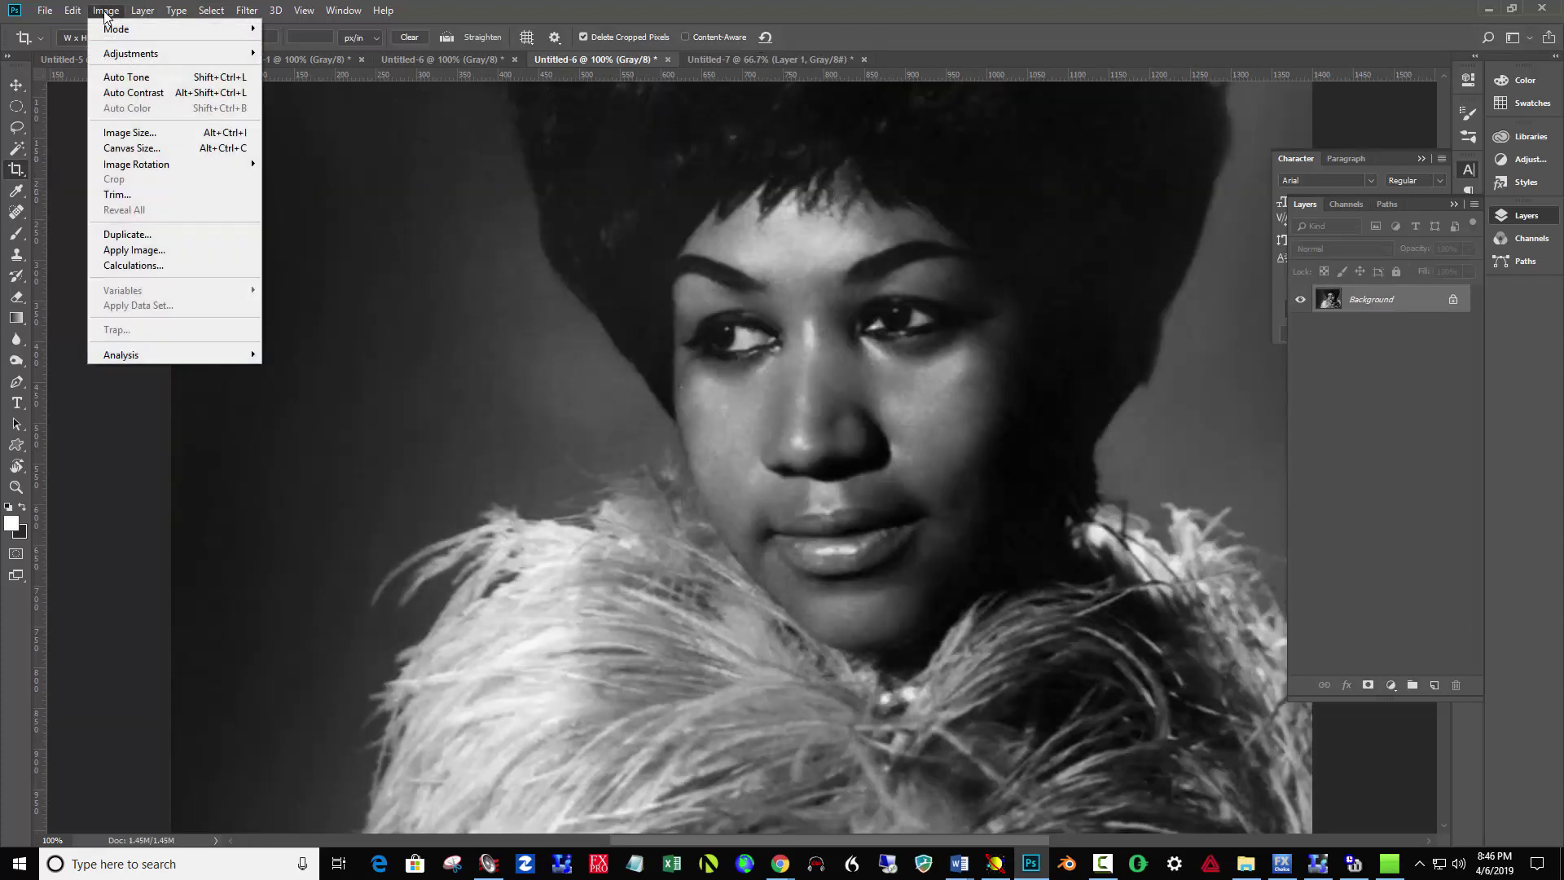
left_click(147, 133)
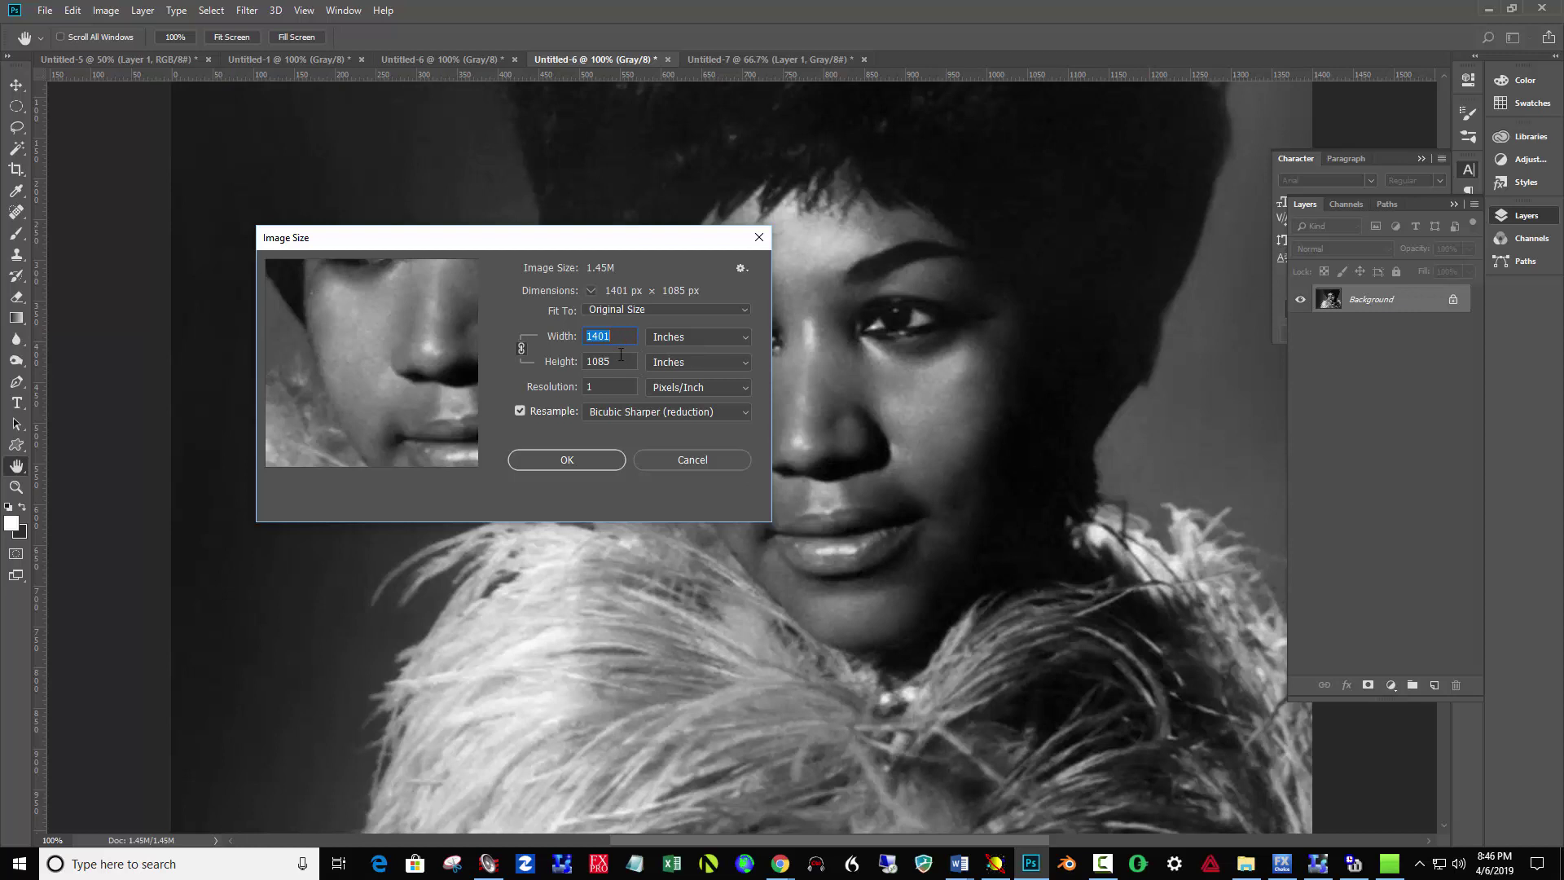
left_click(583, 459)
key("c")
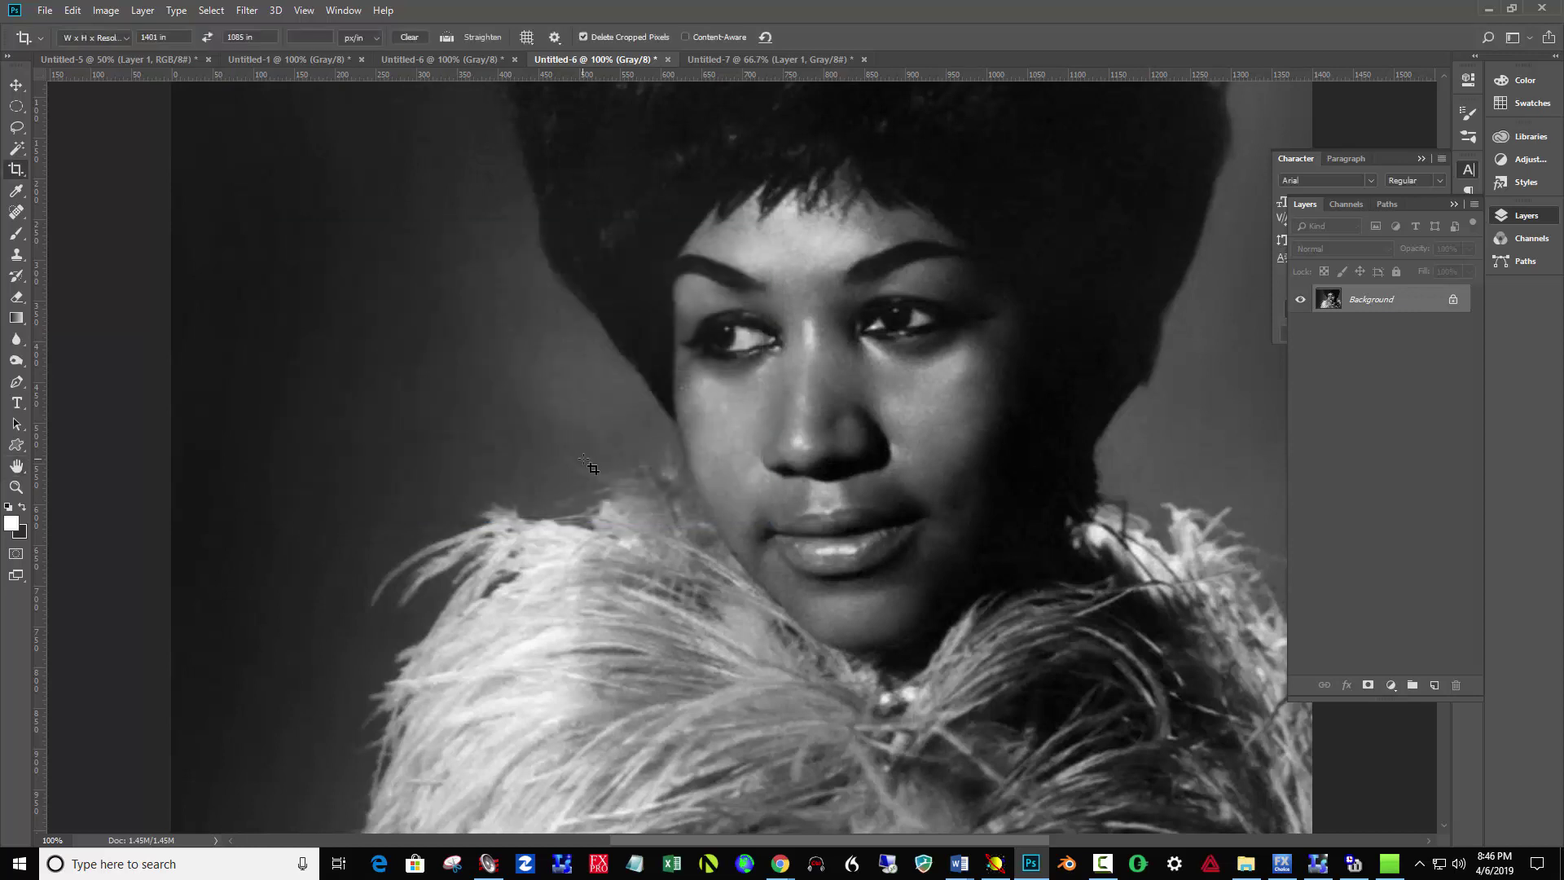
left_click(617, 447, "alt")
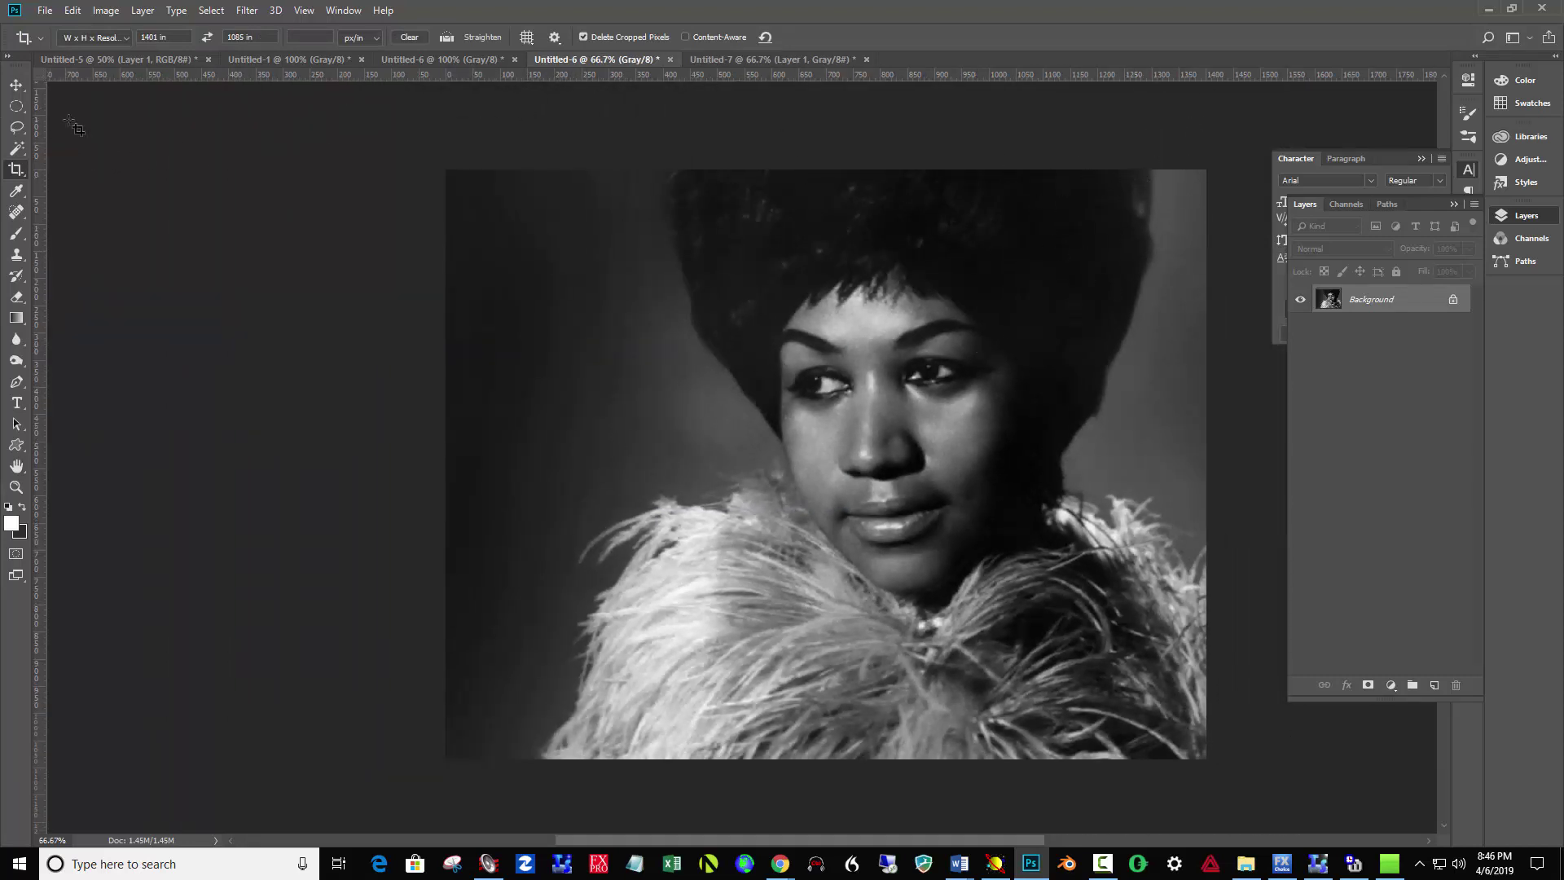
- Lasso the upper-right backdrop beside the hair and feather it by 102 px in Select and Mask
left_click(16, 127)
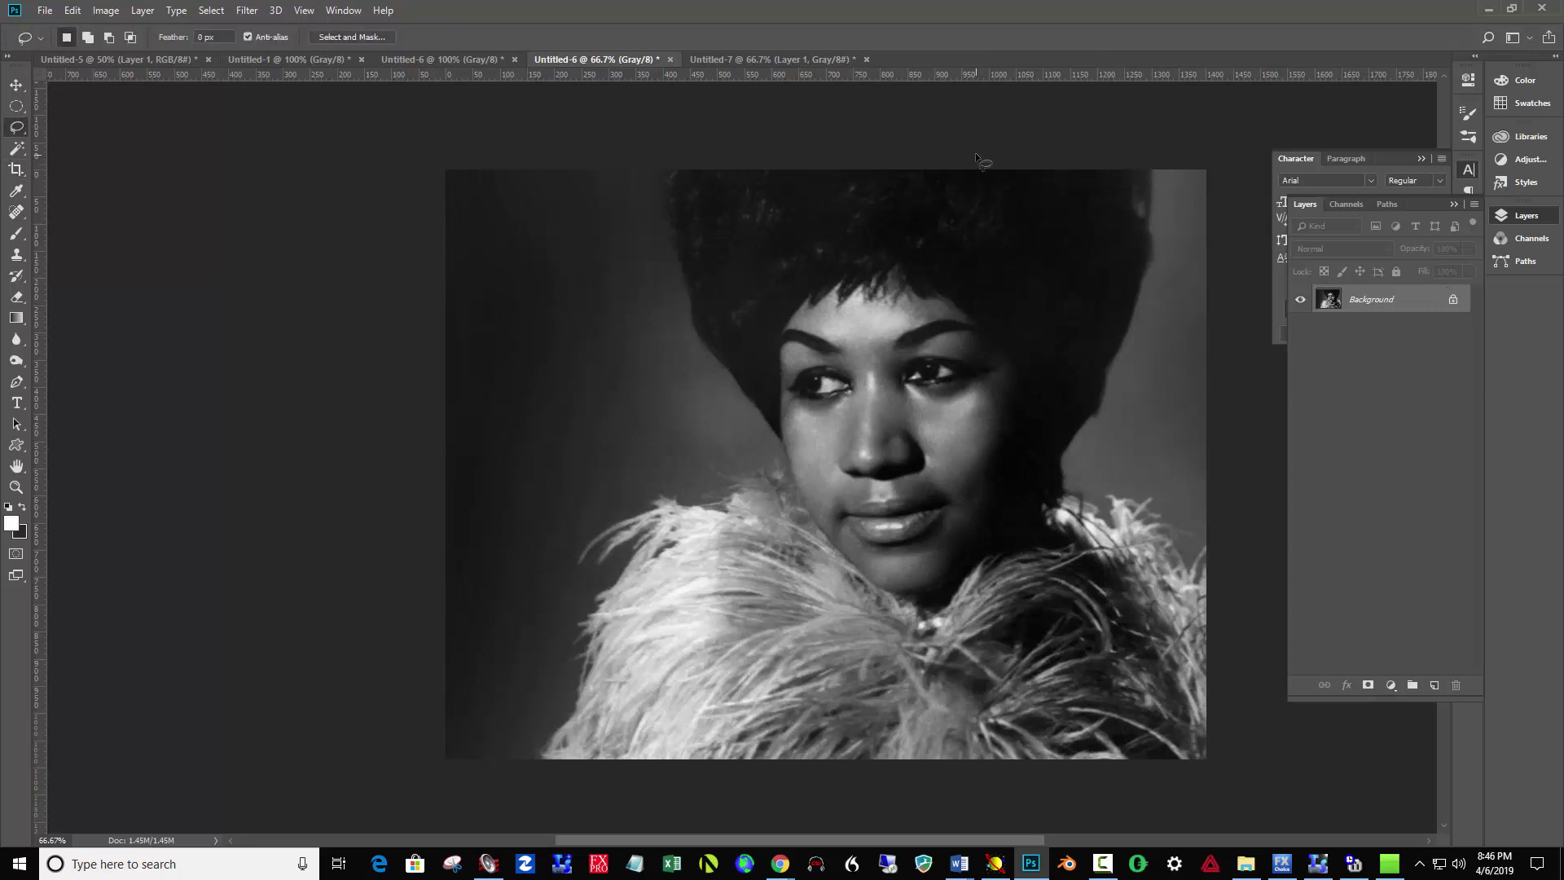
mouse_move(976, 156)
left_mouse_down()
mouse_move(1054, 310)
mouse_move(1182, 335)
mouse_move(1241, 304)
mouse_move(1250, 218)
mouse_move(1091, 129)
mouse_move(989, 139)
left_mouse_up()
left_click(360, 37)
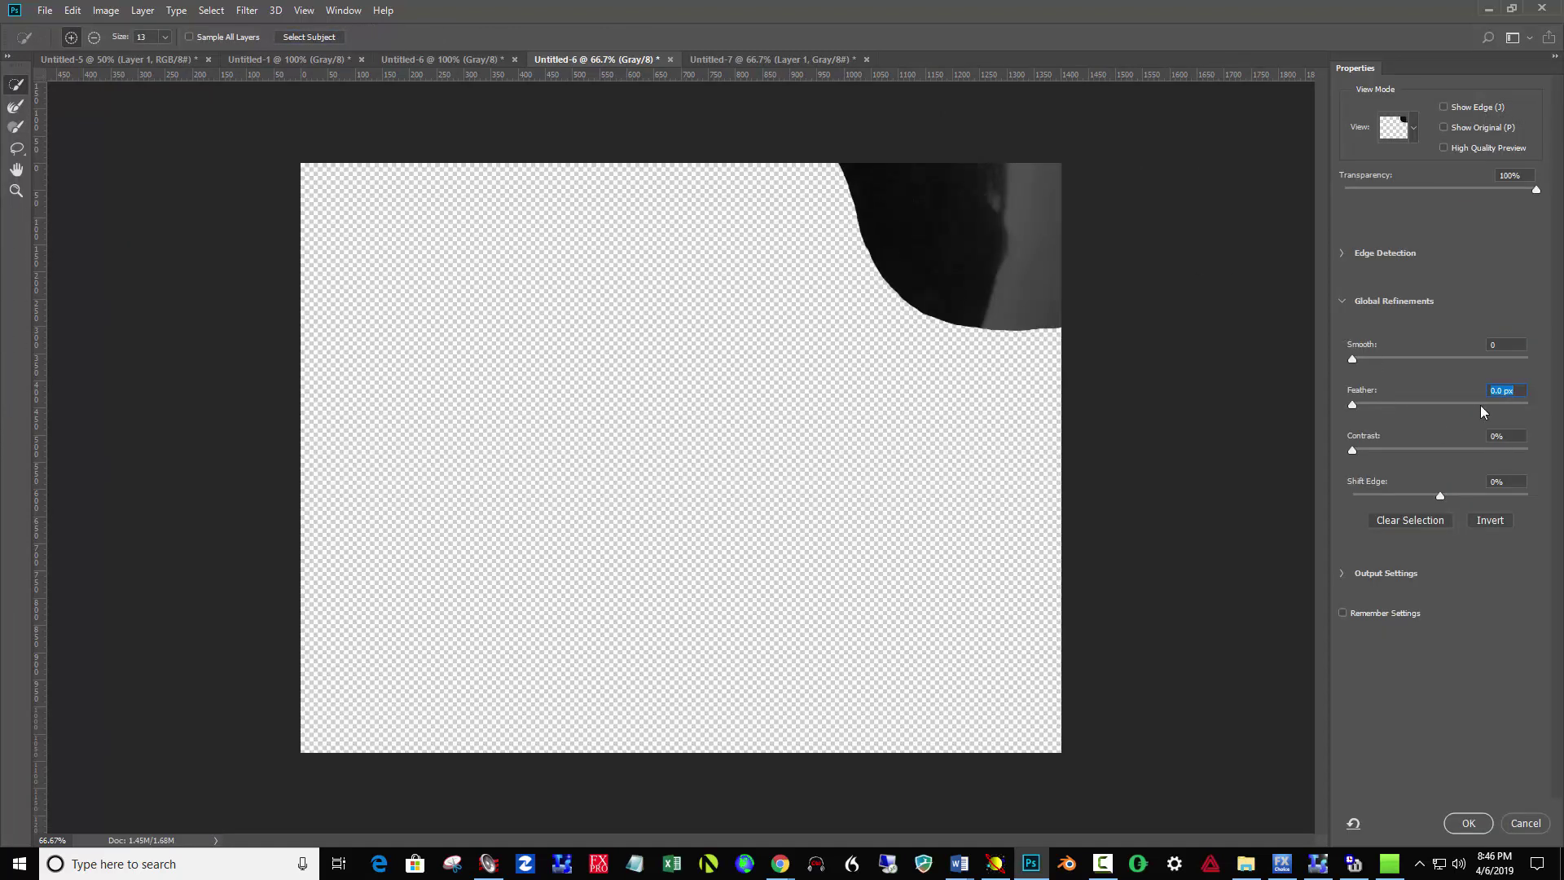
left_click(1479, 404)
left_click_drag(1481, 413, 1466, 417)
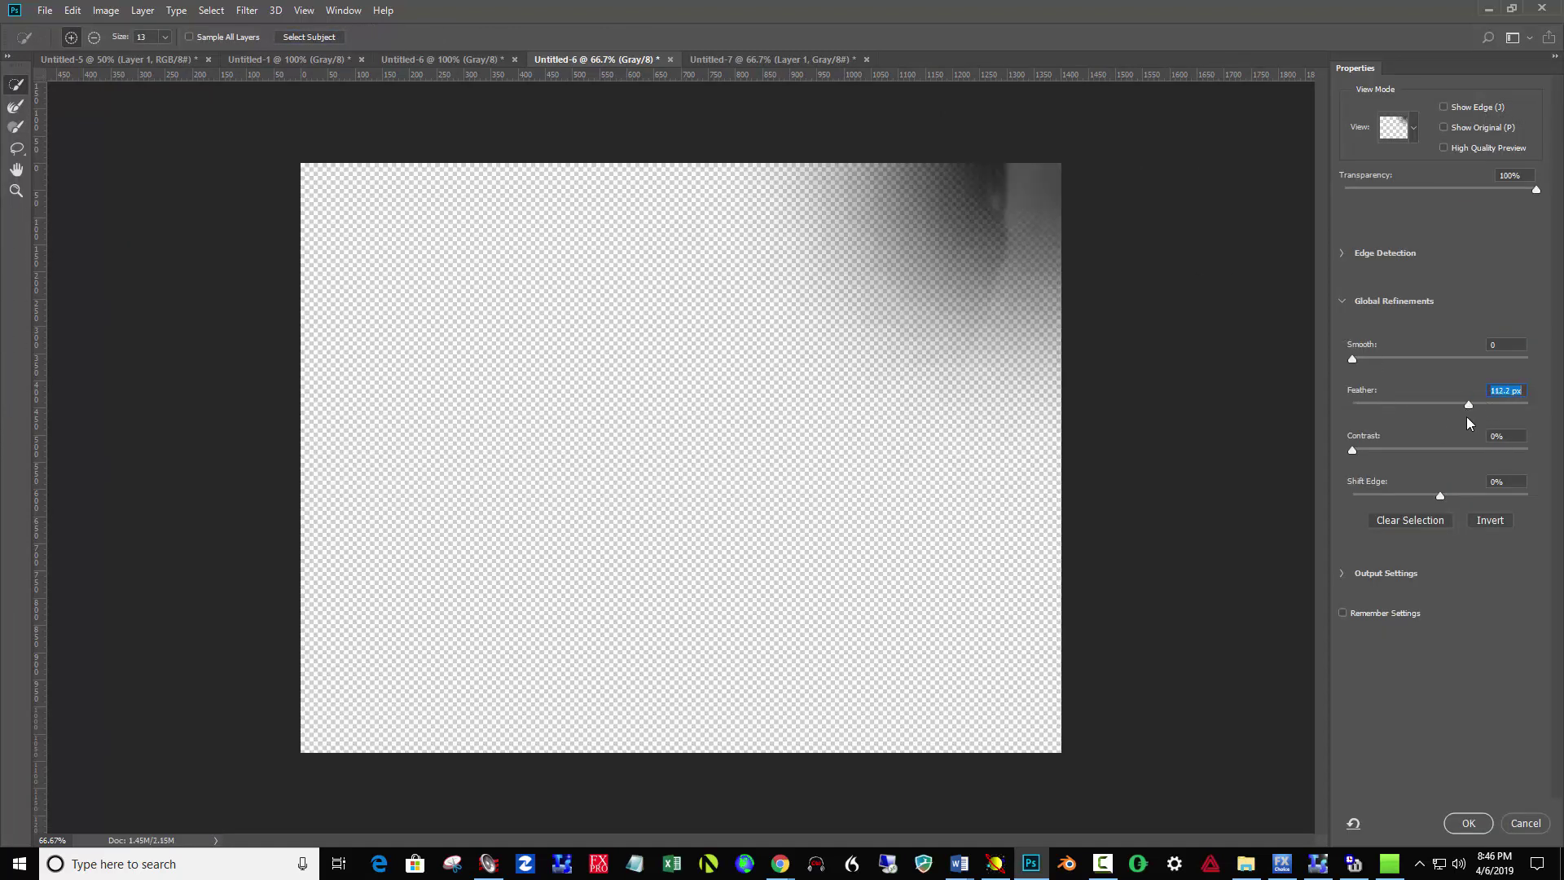
left_click(1461, 824)
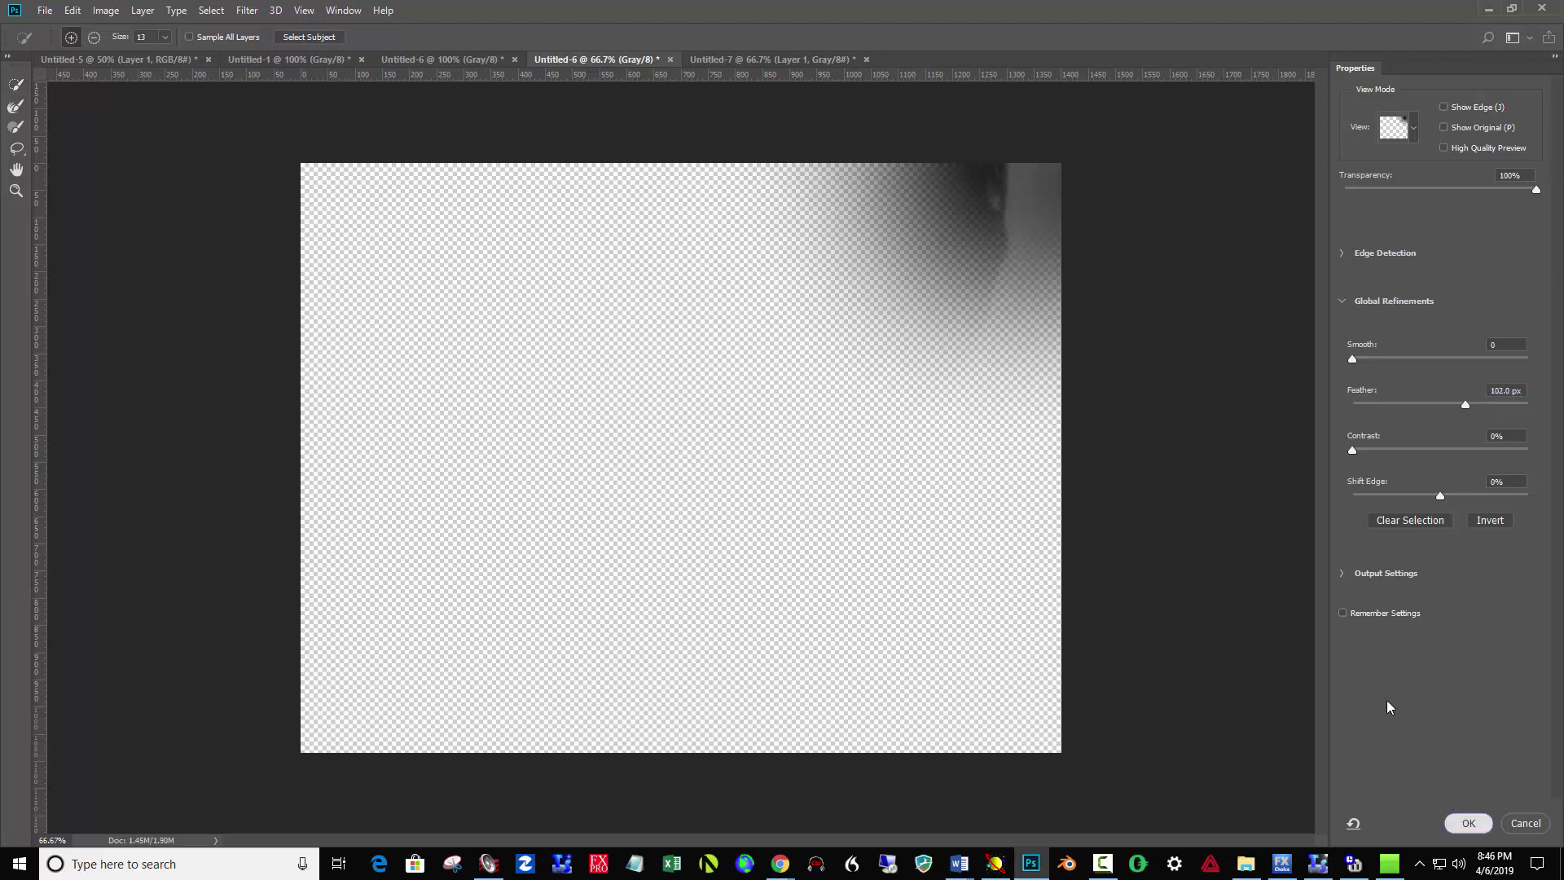
- Darken the feathered corner with Brightness/Contrast at brightness -150
left_click(106, 11)
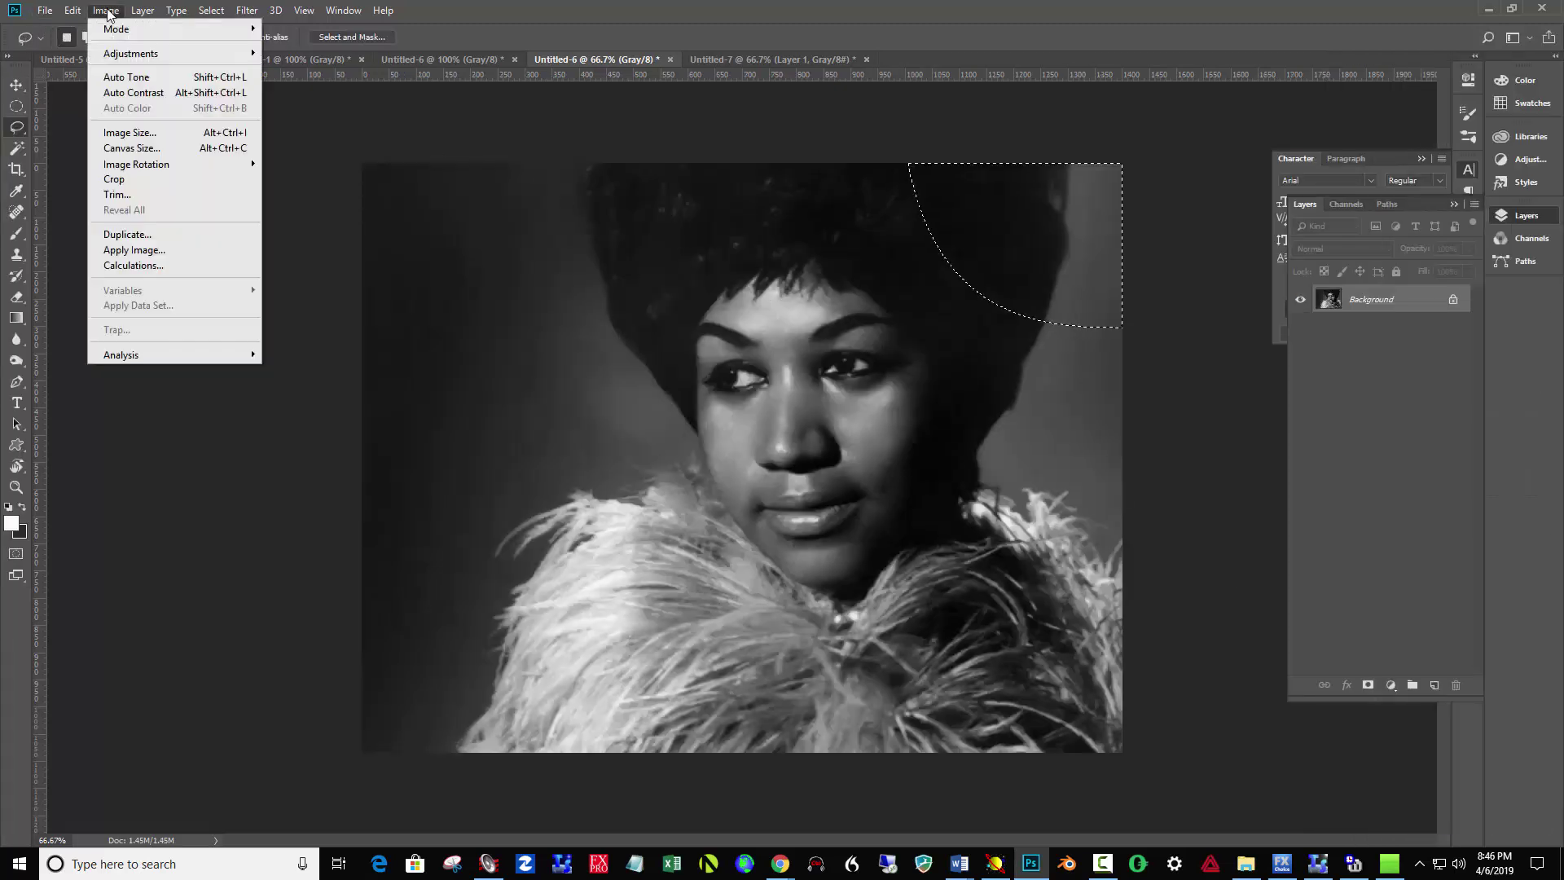
mouse_move(187, 53)
left_click(305, 53)
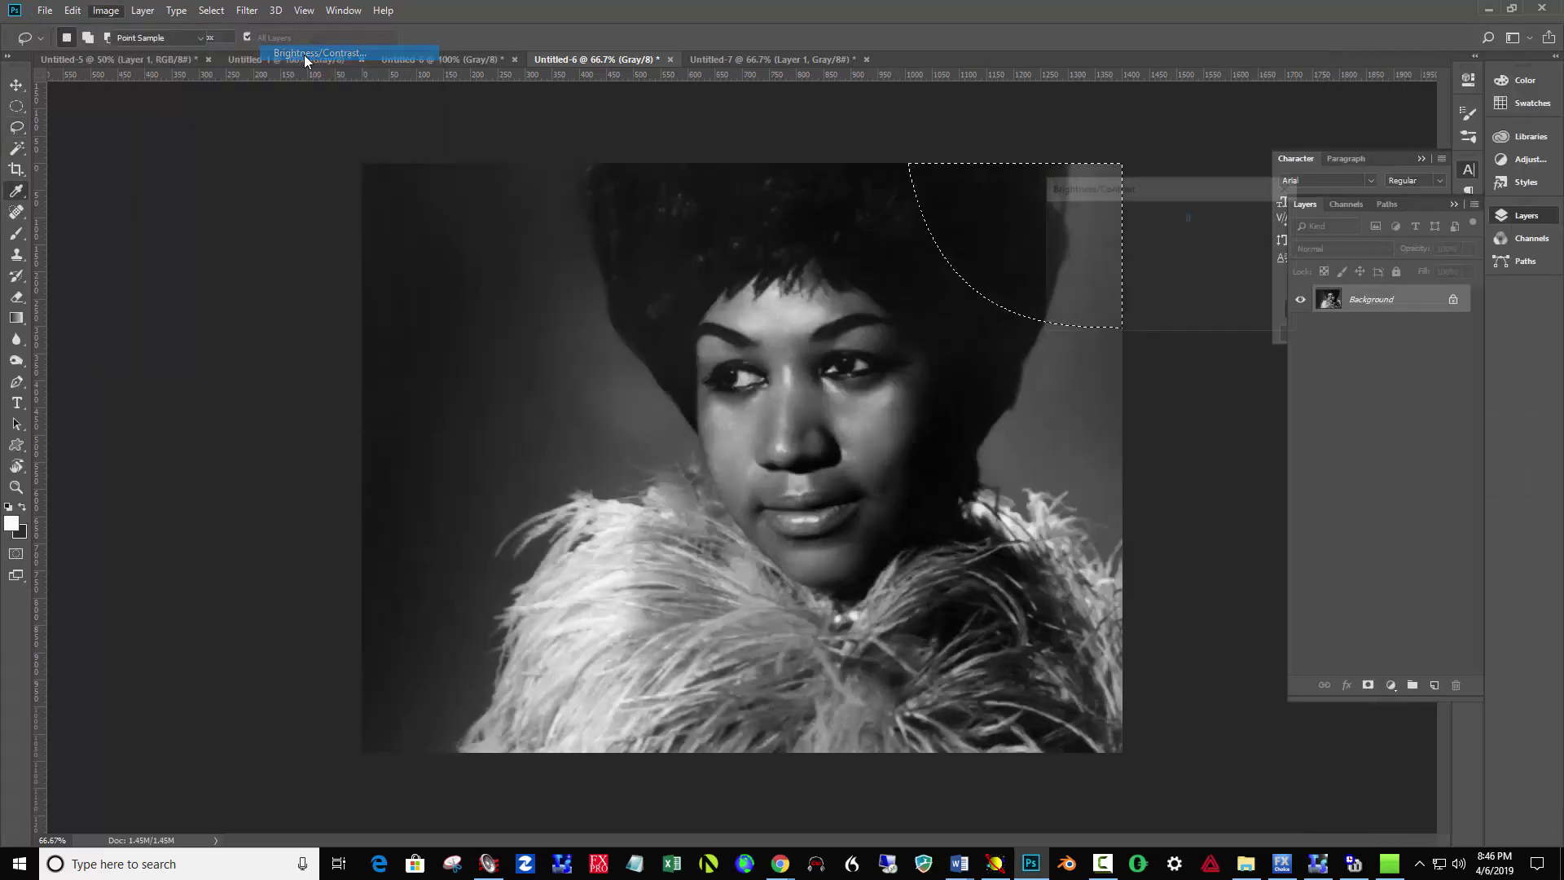
left_click_drag(1183, 195, 1132, 272)
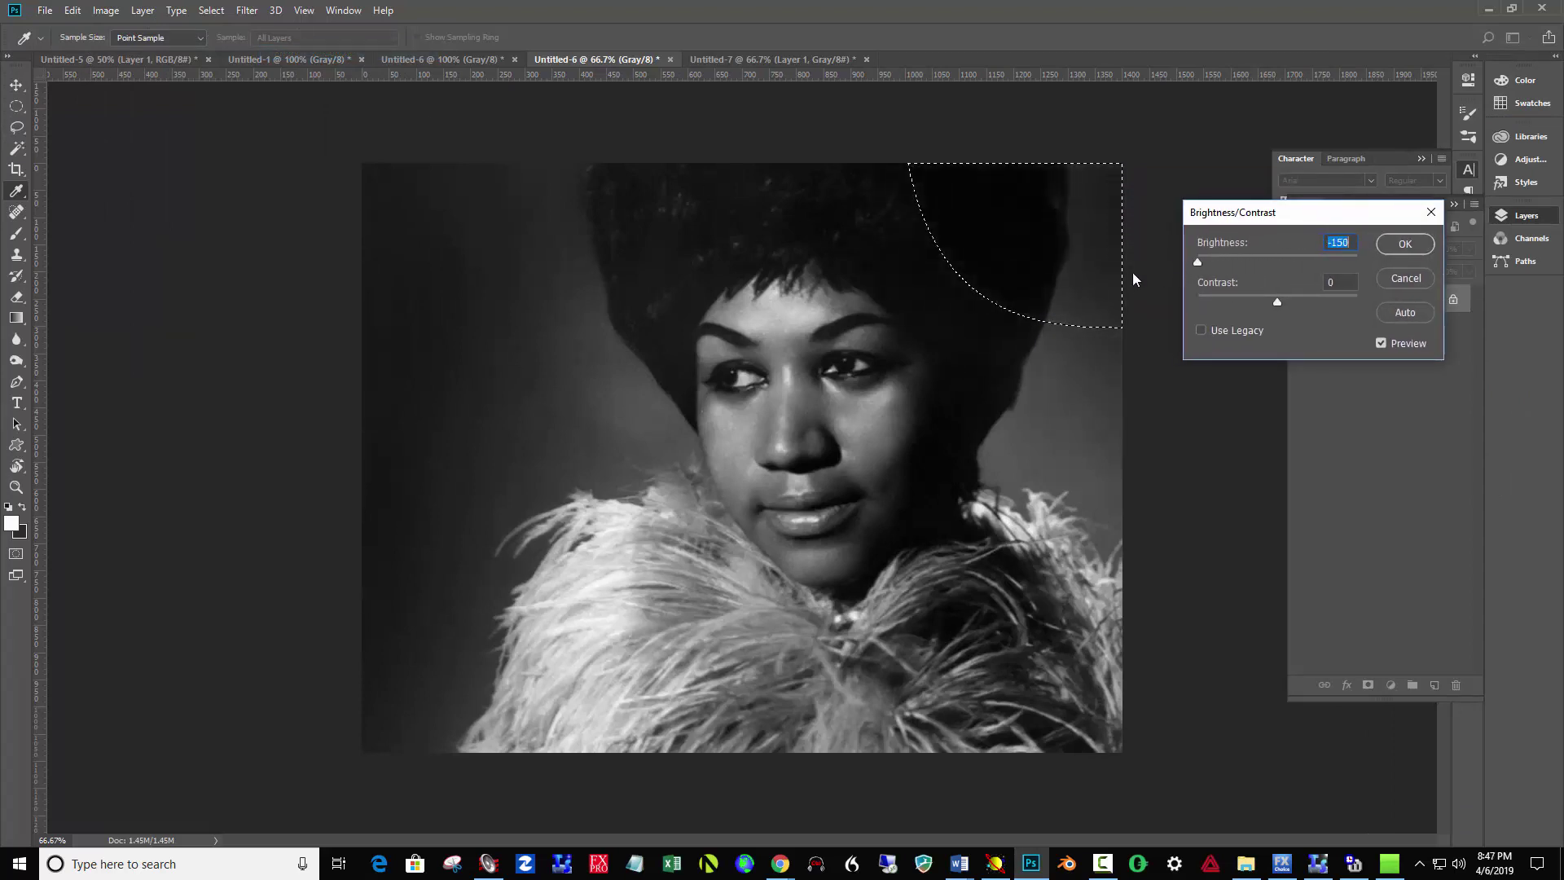
left_click(1404, 244)
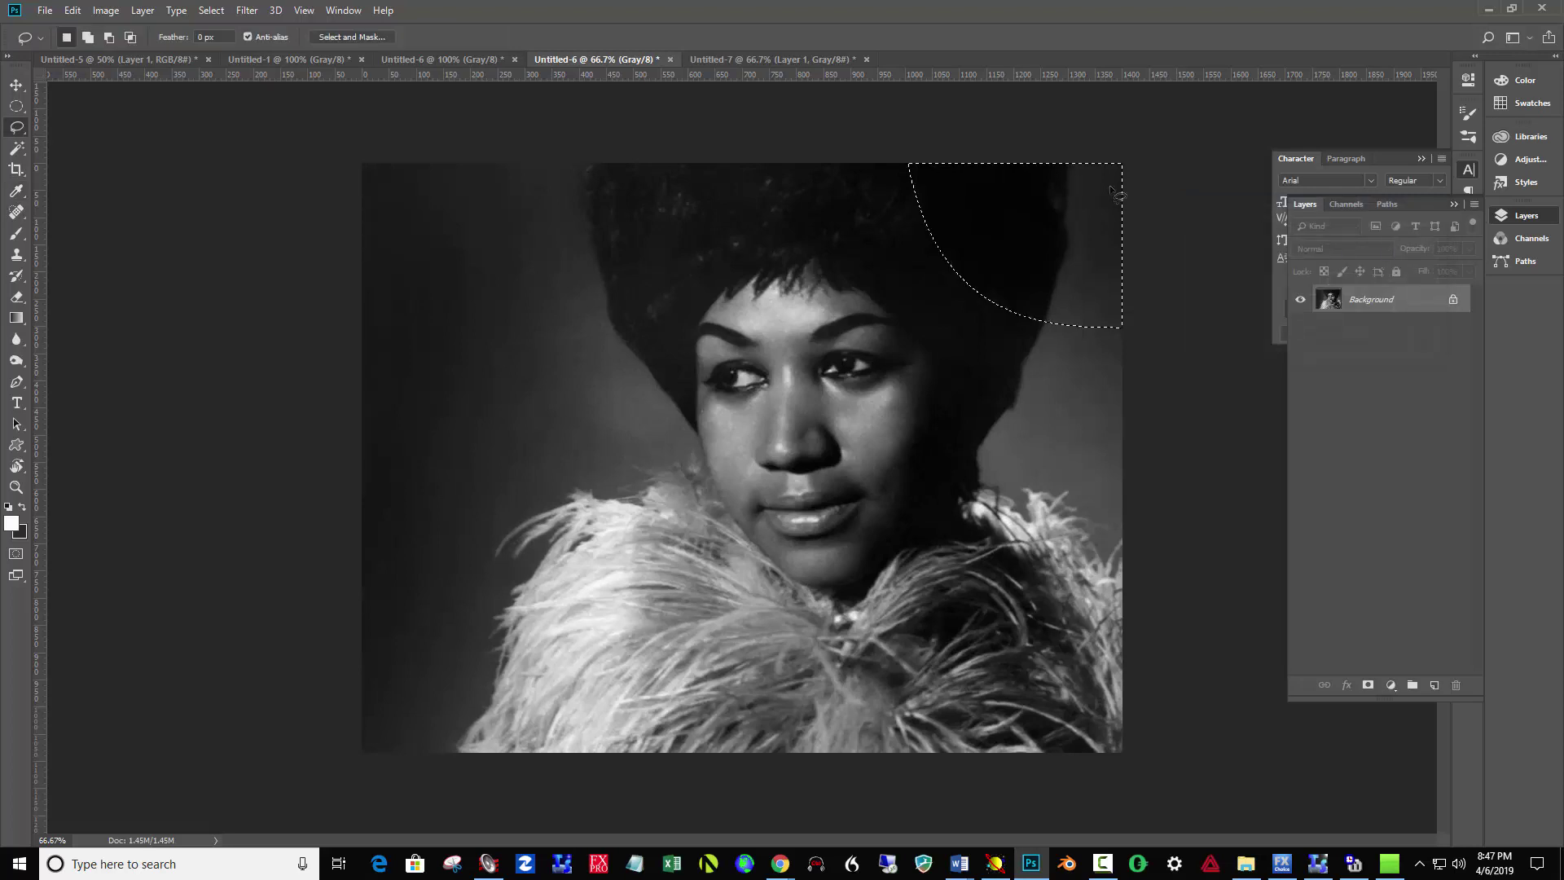
- Apply Brightness/Contrast at -150 a second time to push the corner near black
left_click(106, 10)
mouse_move(128, 65)
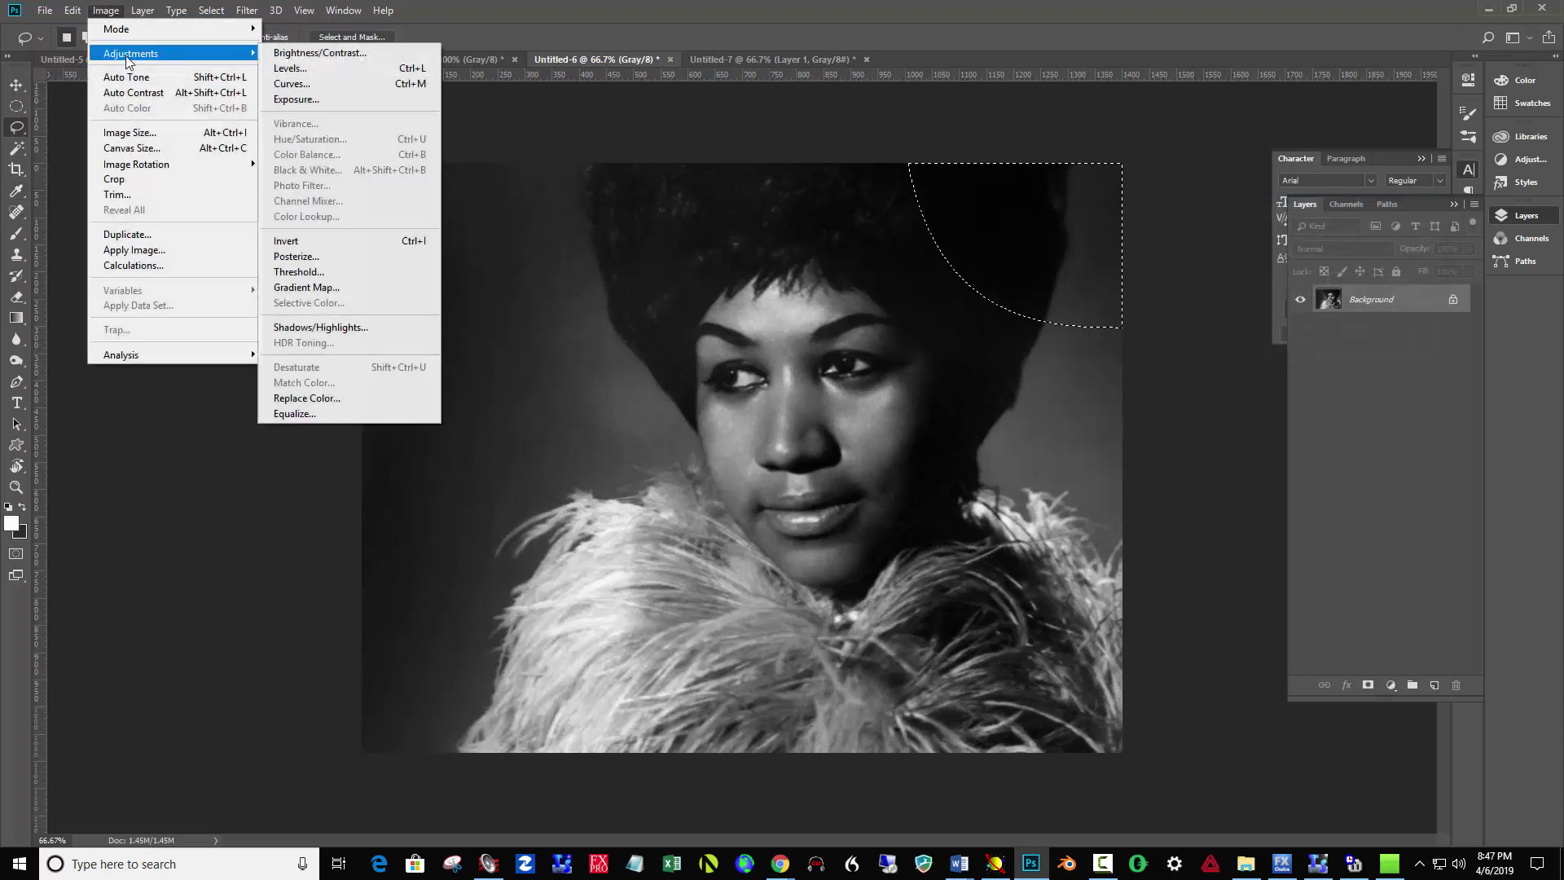
left_click(305, 55)
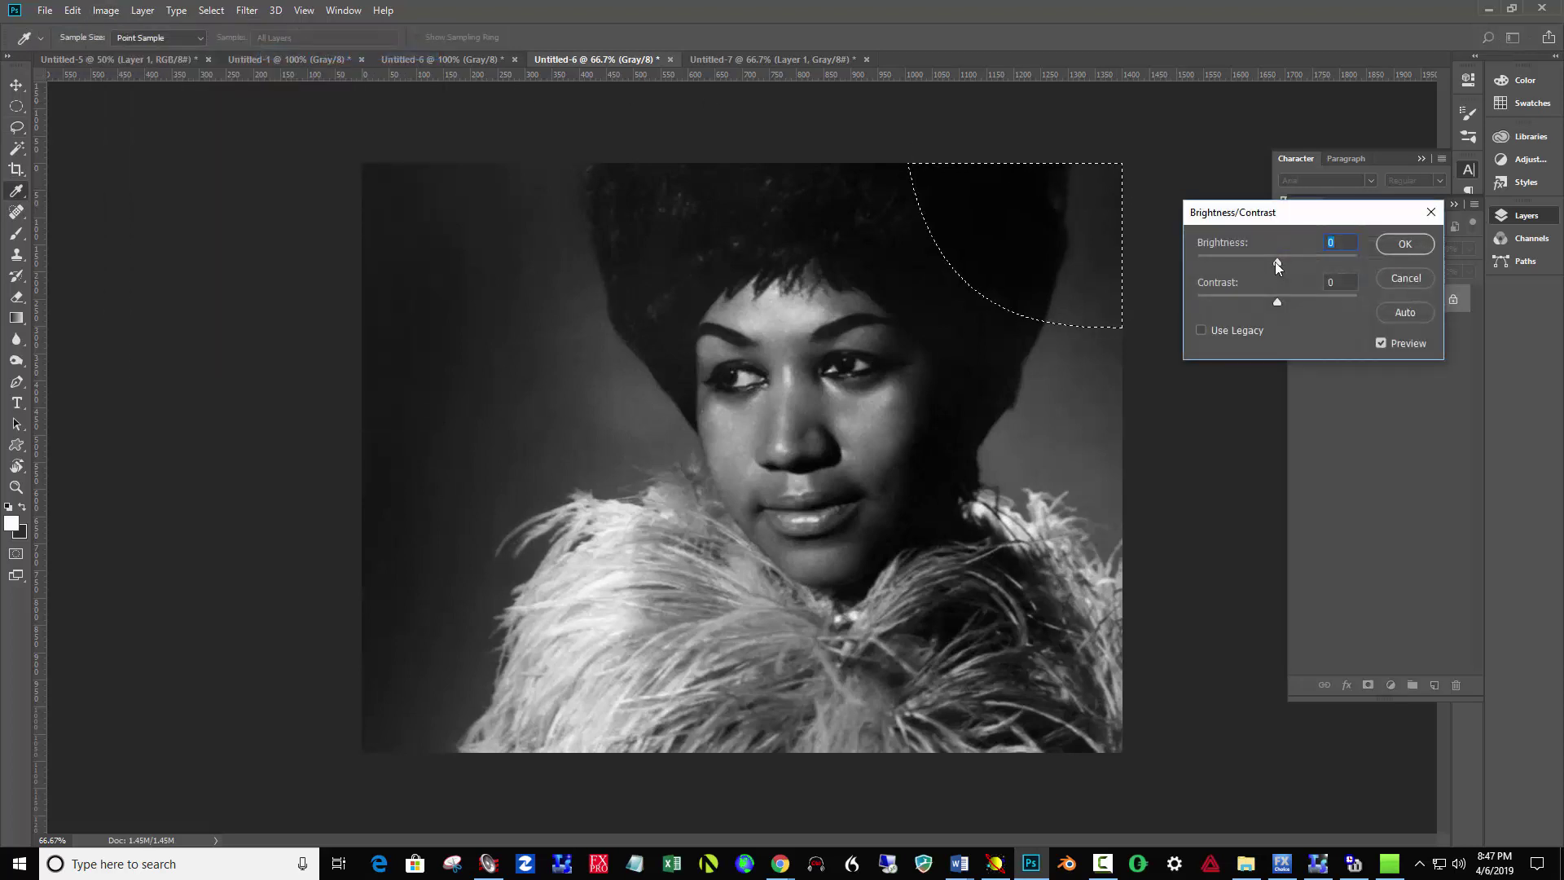
left_click_drag(1275, 262, 1151, 262)
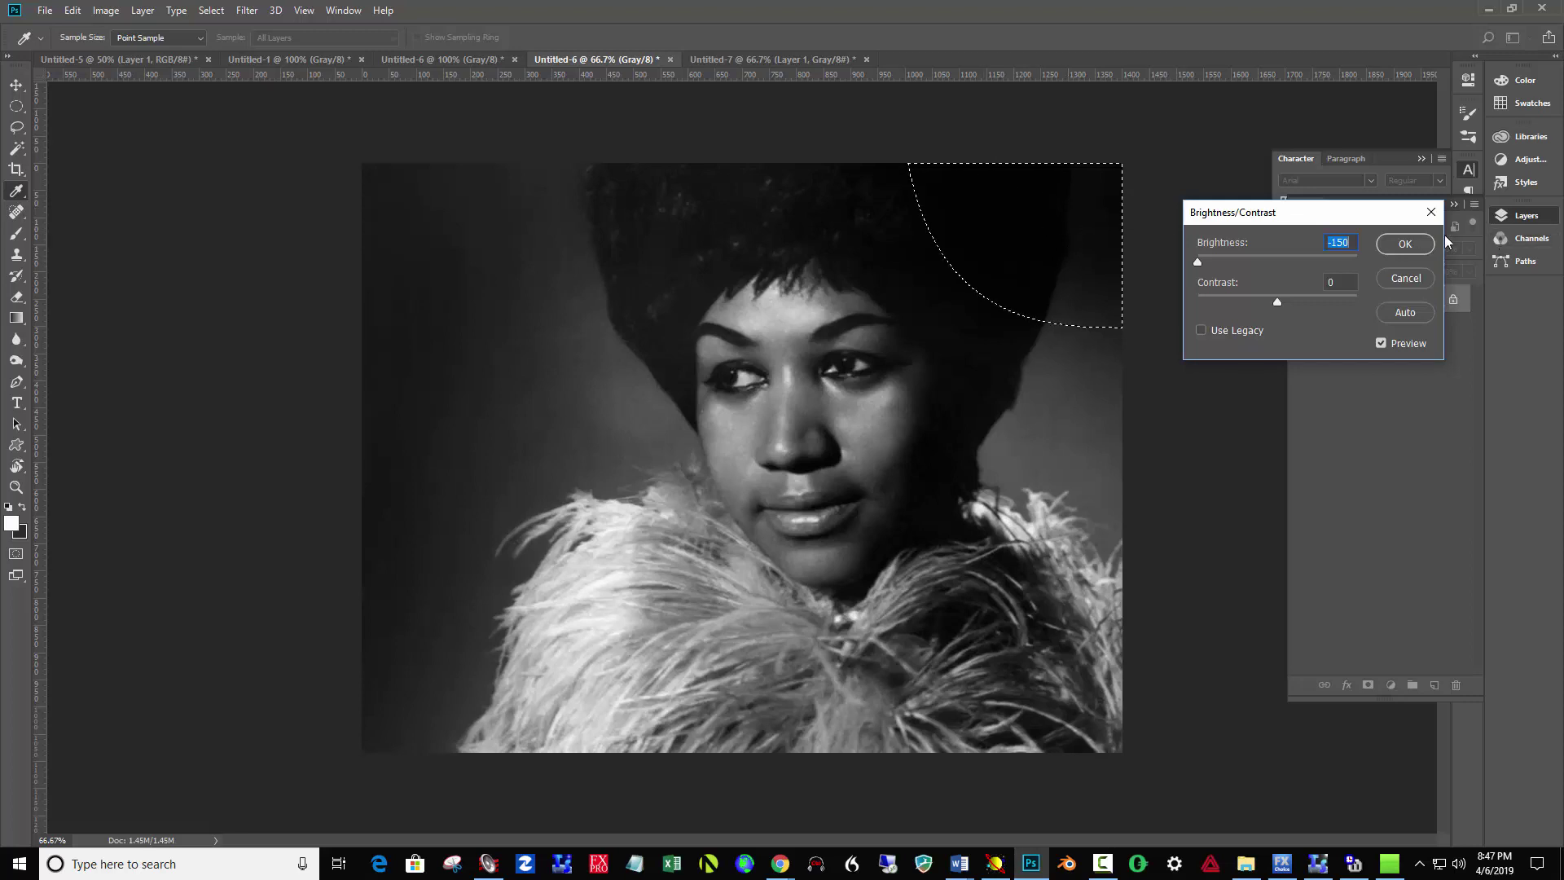
left_click(1404, 244)
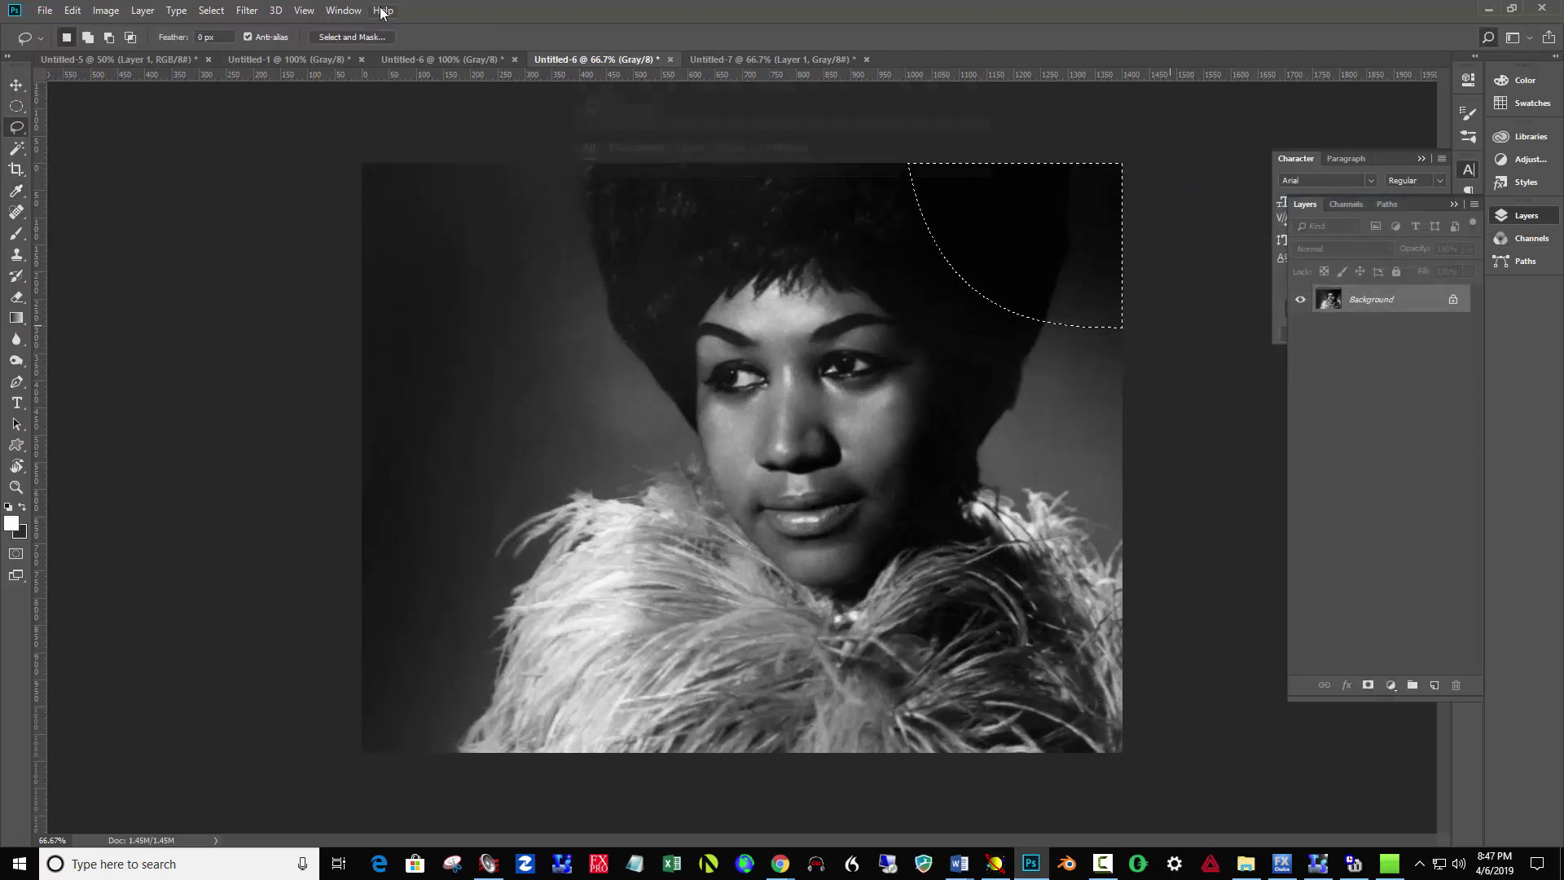
key("ctrl+f")
- Select the entire darkened portrait and switch to the Untitled-7 stamp document
left_click(423, 105)
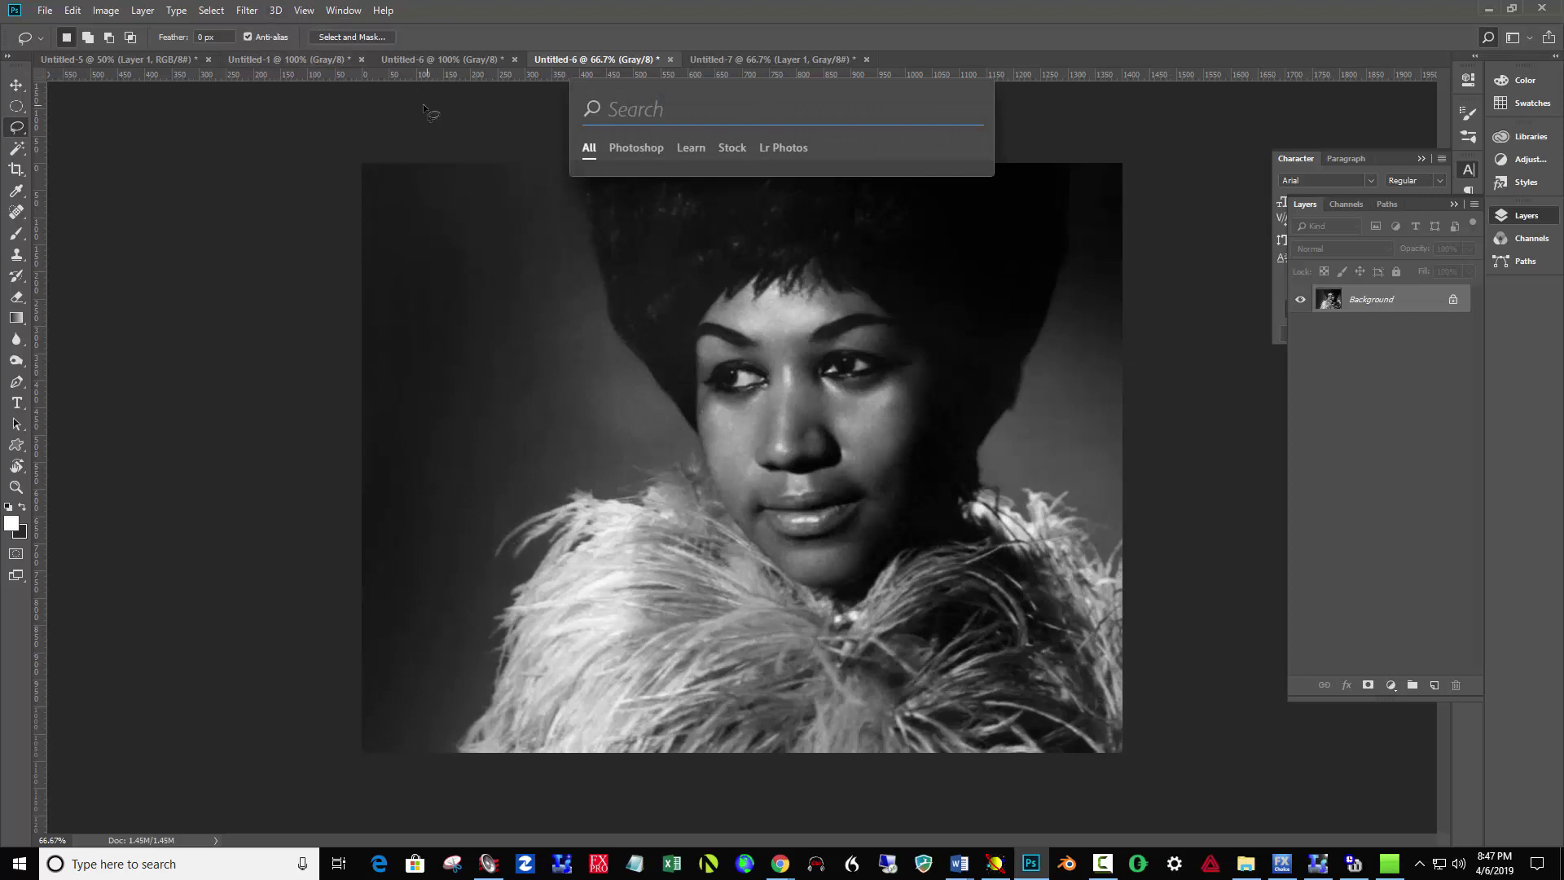
left_click(210, 10)
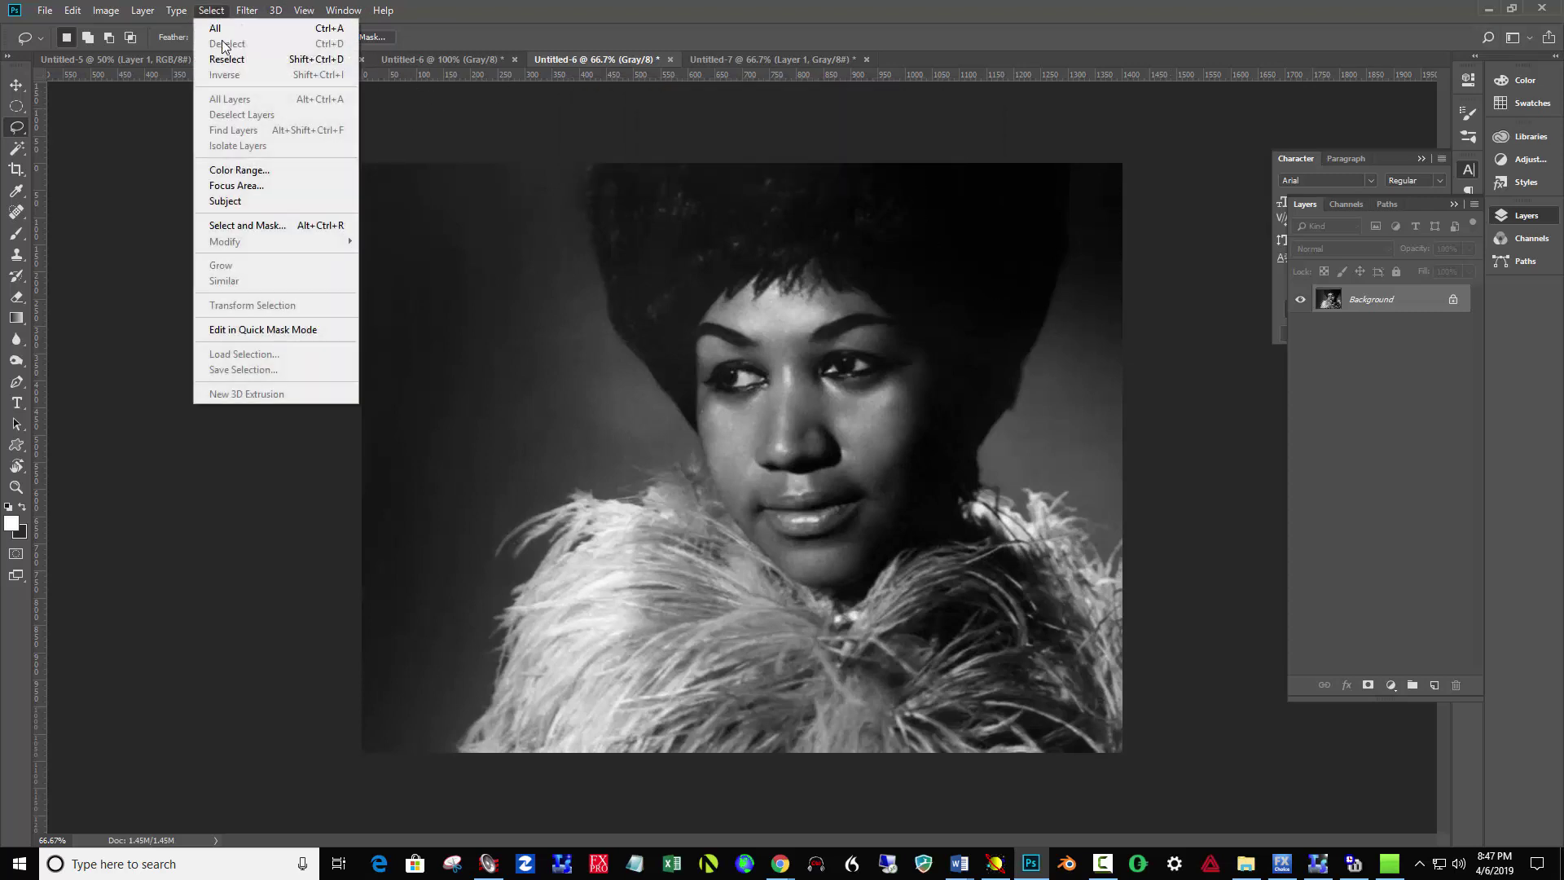
left_click(131, 202)
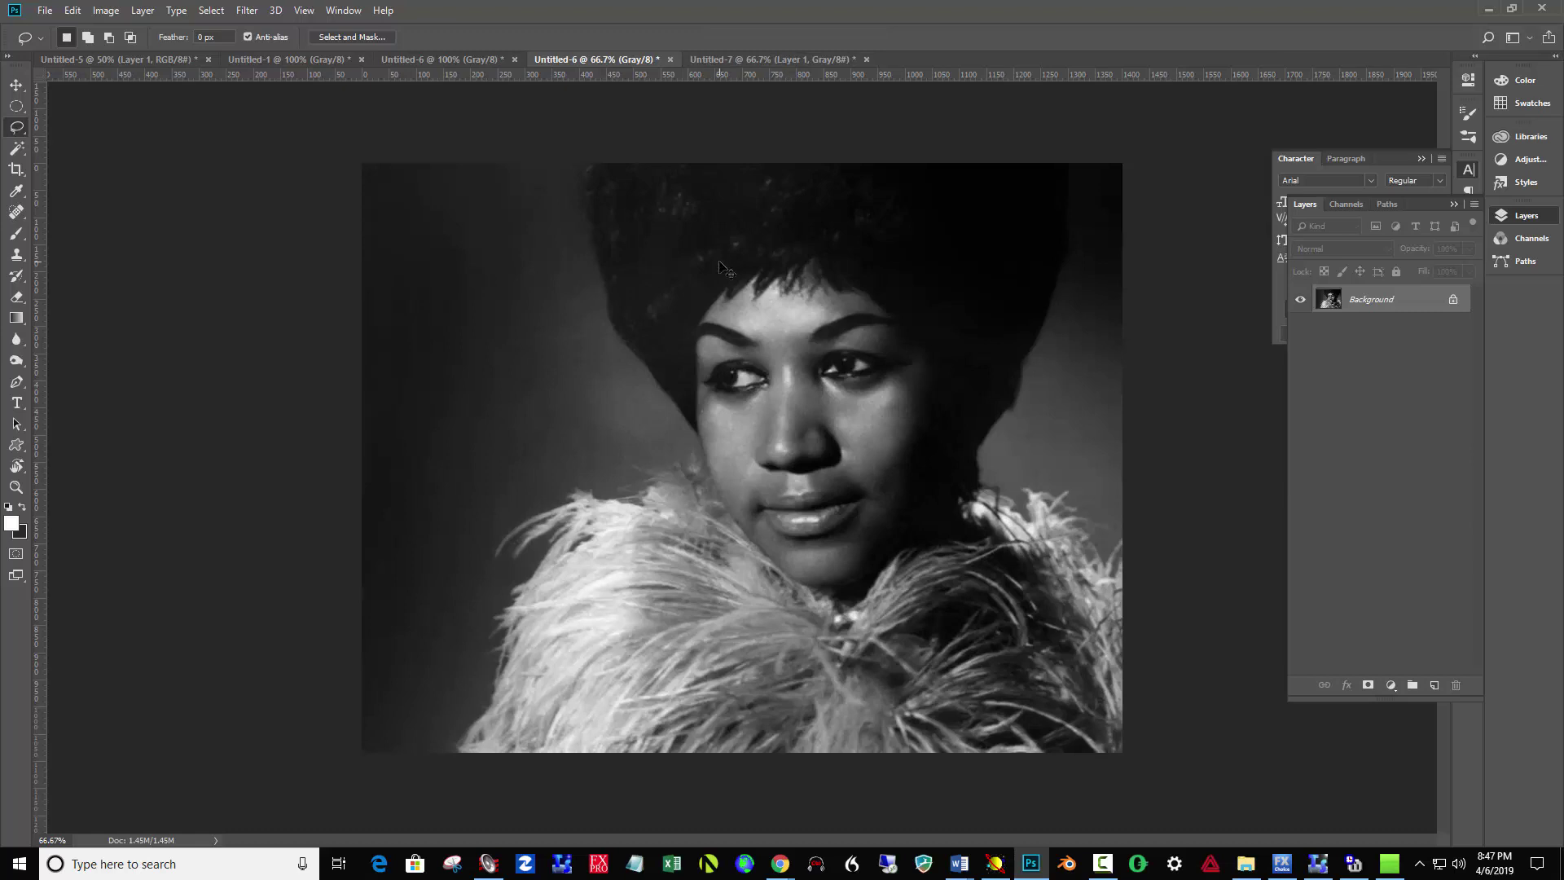
key("ctrl+a")
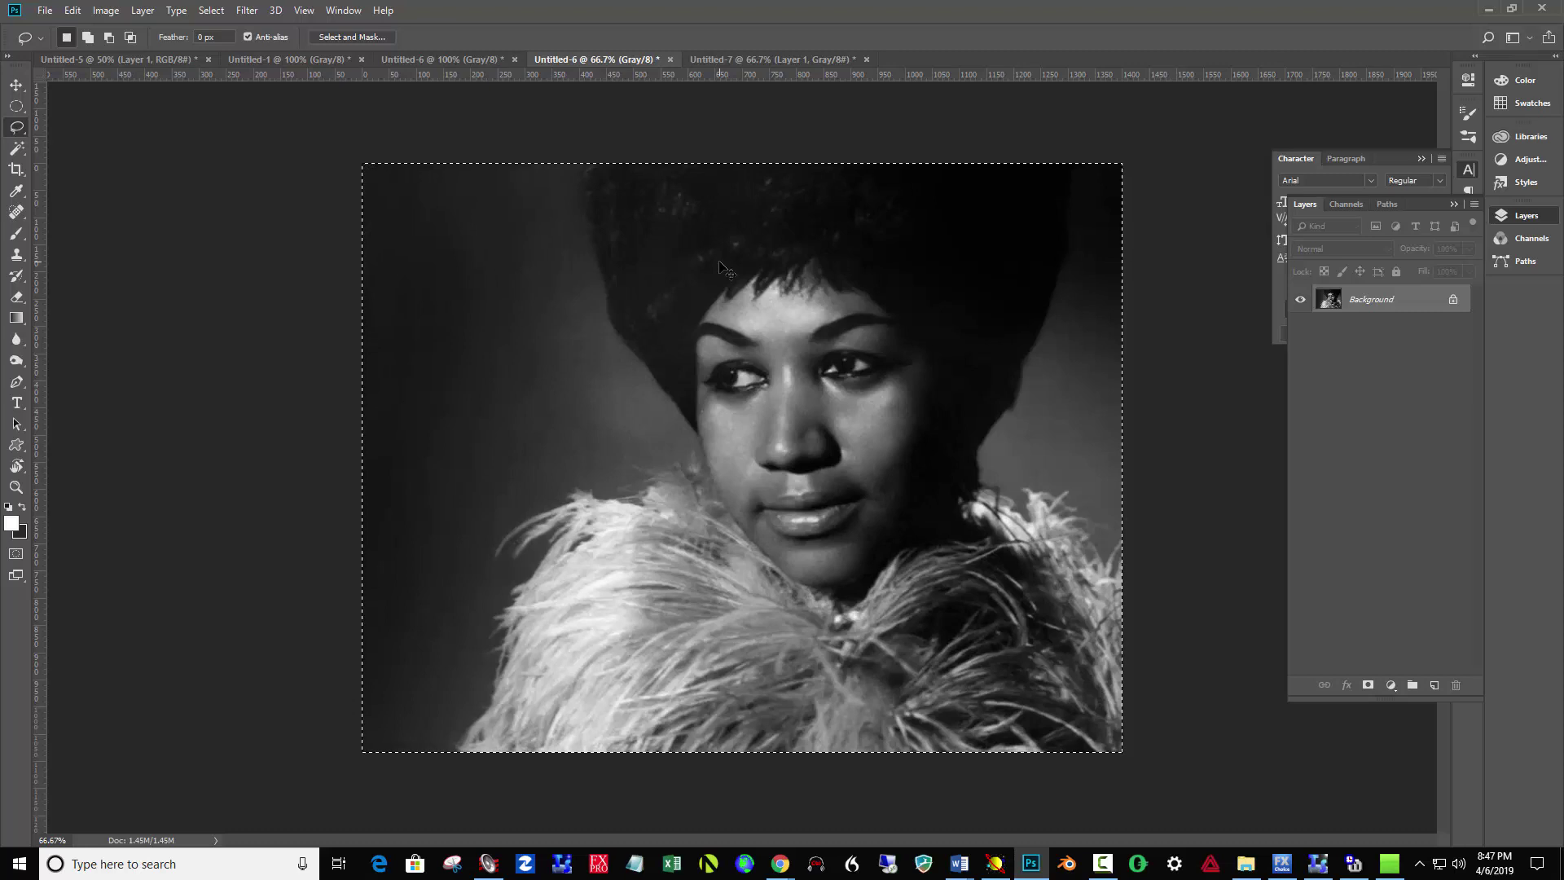
left_click(771, 60)
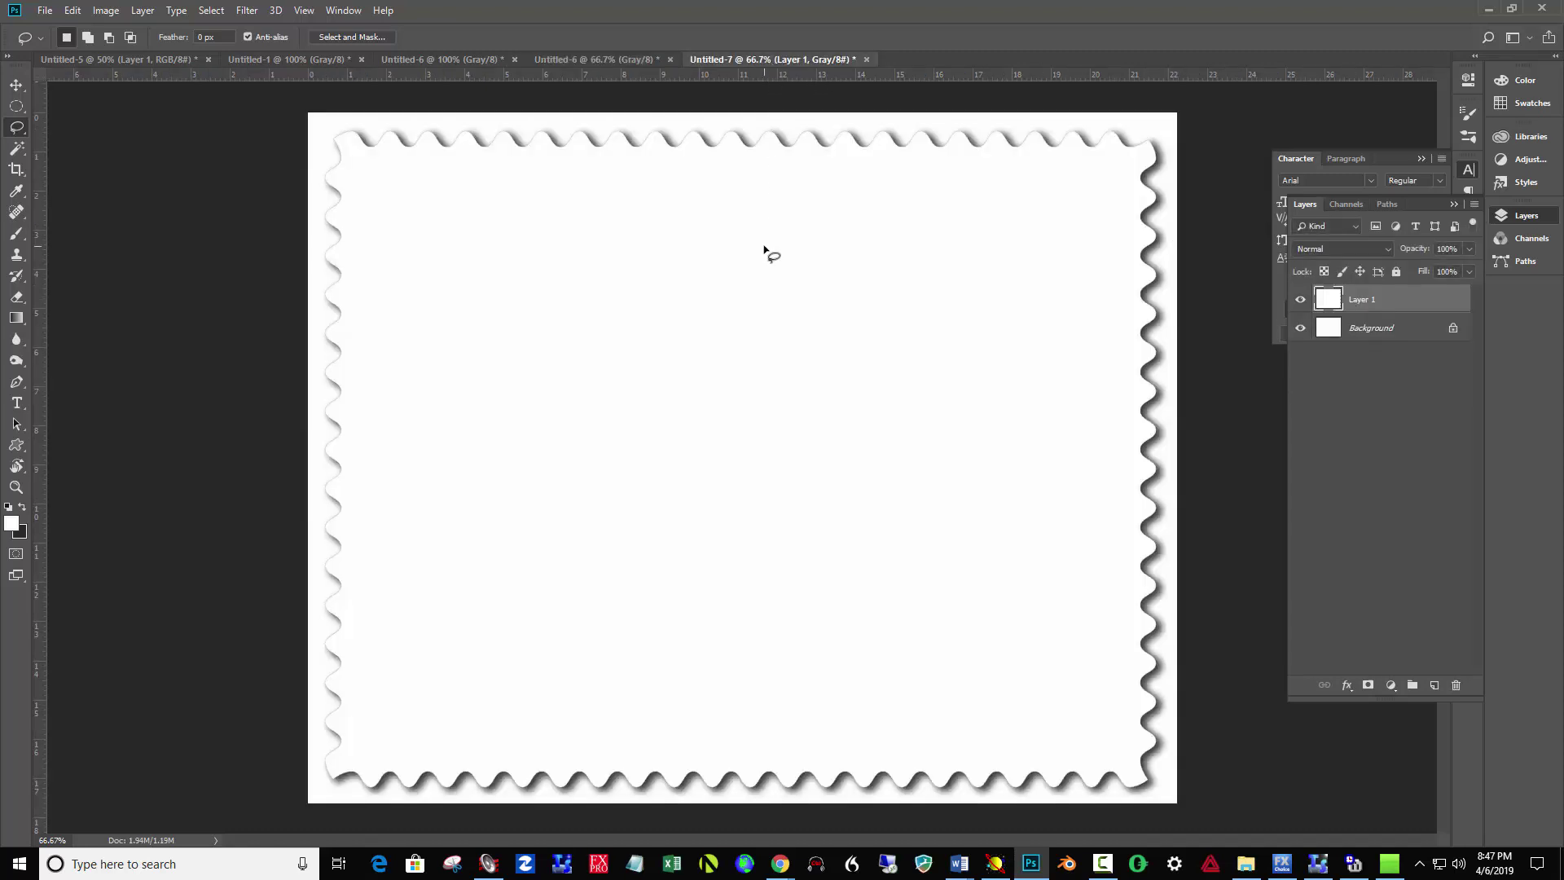
- Paste the portrait into Untitled-7 as Layer 2, toggling the rulers off and on
key("ctrl+v")
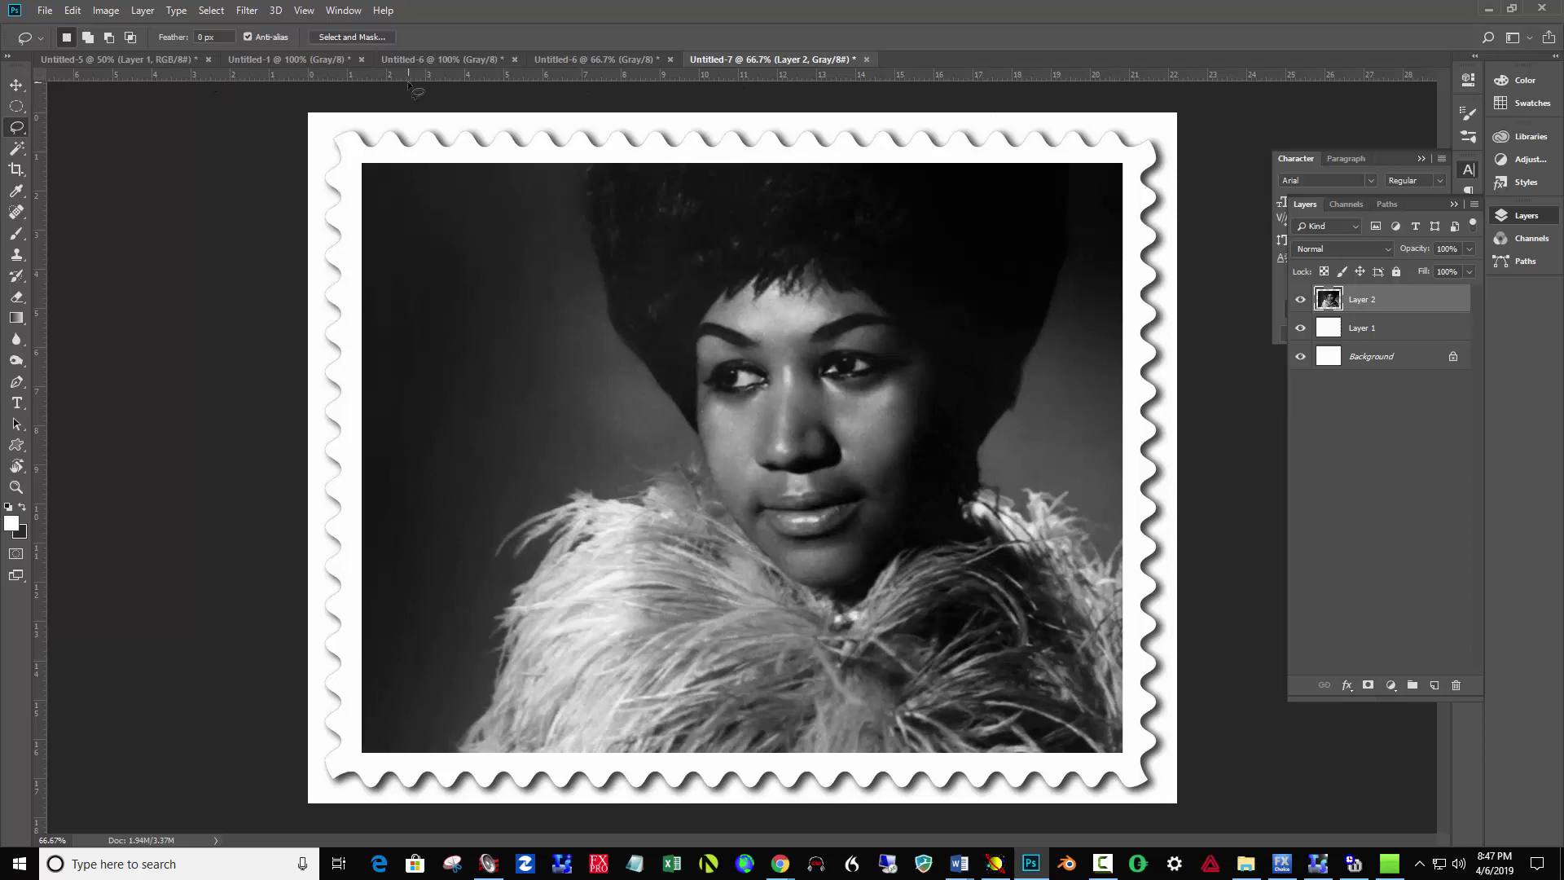
key("ctrl+r")
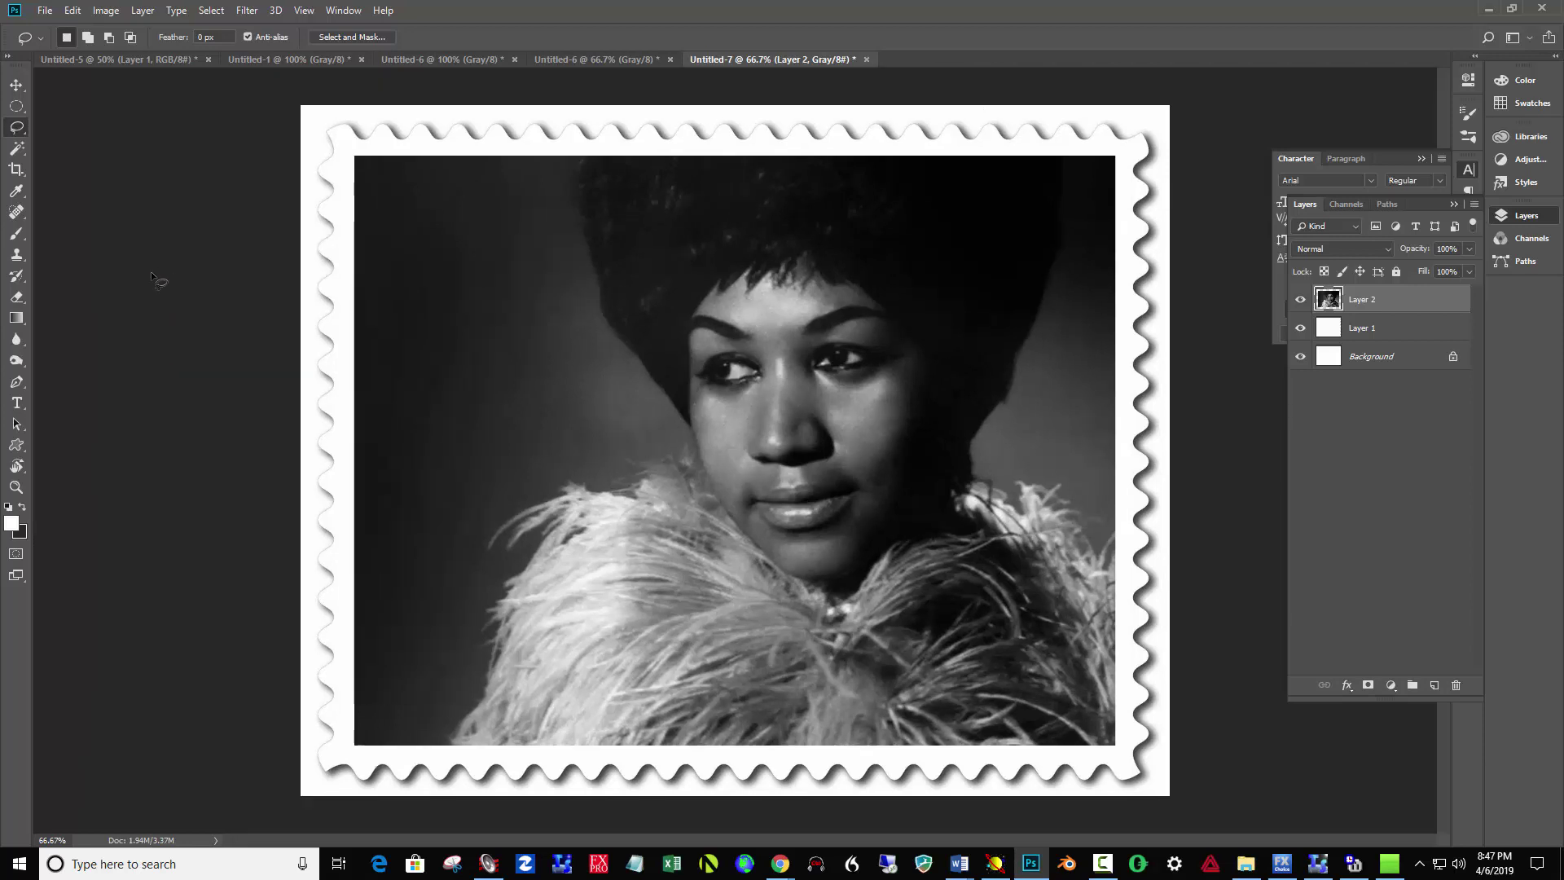
key("ctrl+r")
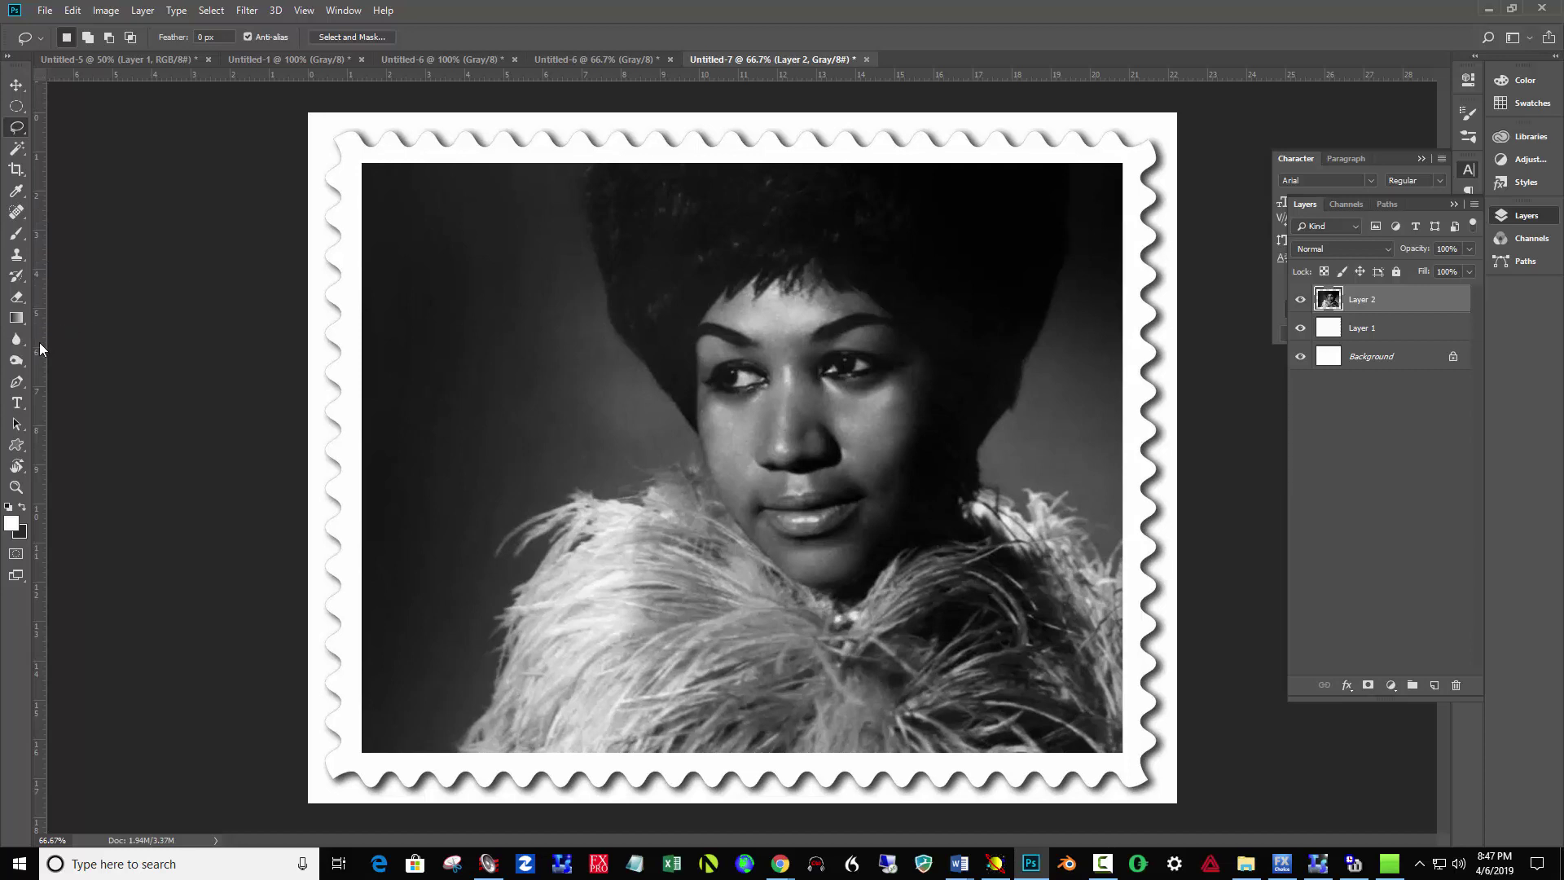
- Add guides at the photo's edges: vertical at 1.958 and 13.412 in, horizontal near the top and 15.779 in
left_click_drag(37, 344, 385, 401)
left_click_drag(459, 76, 468, 184)
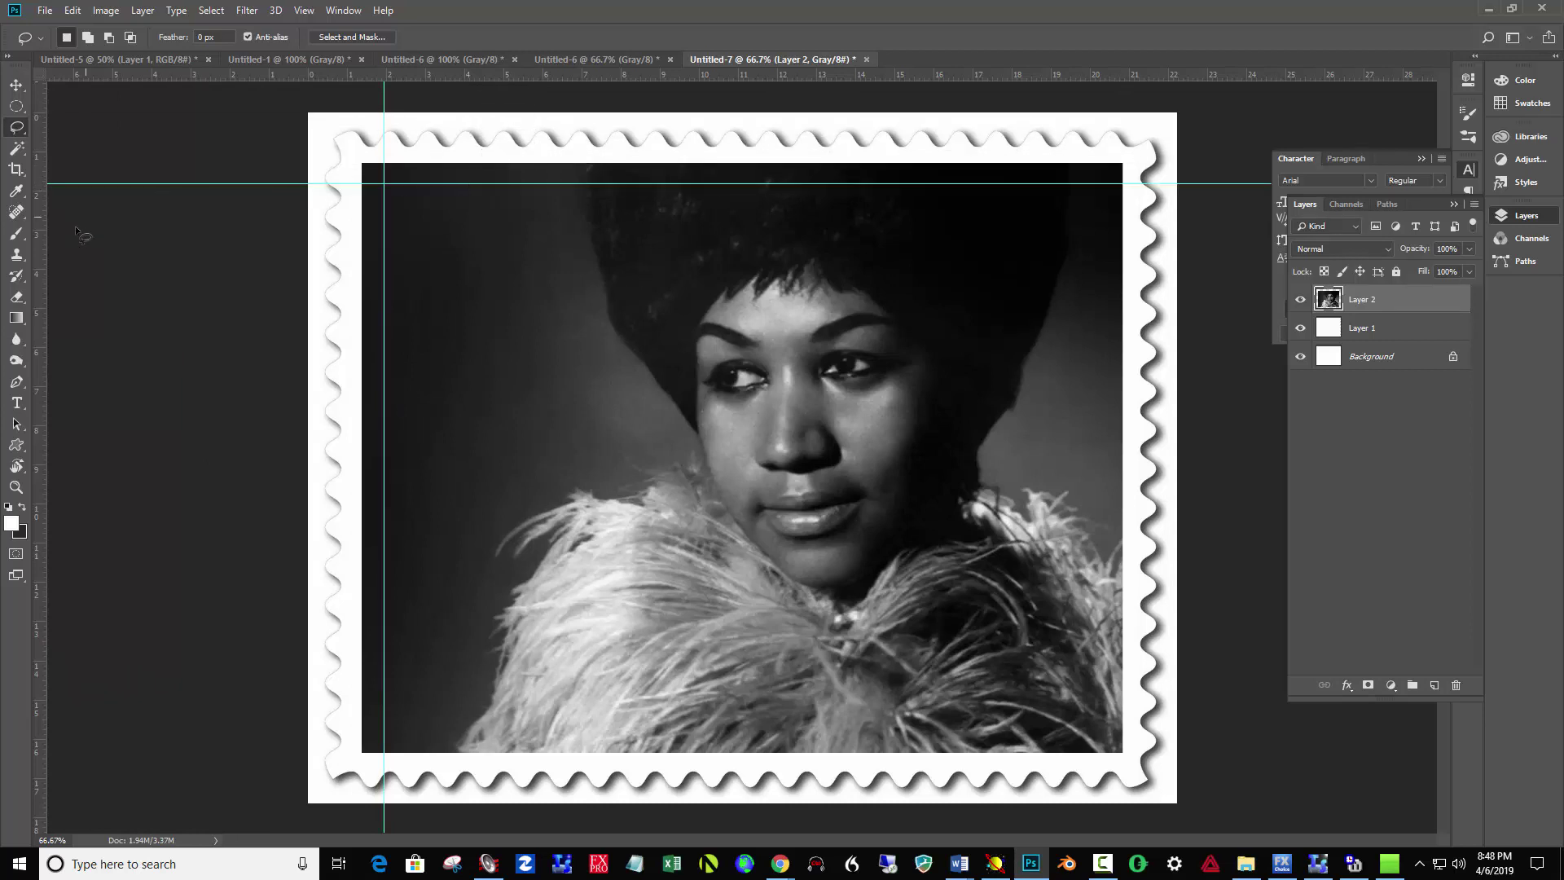
left_click_drag(39, 281, 1100, 338)
left_click_drag(681, 72, 715, 730)
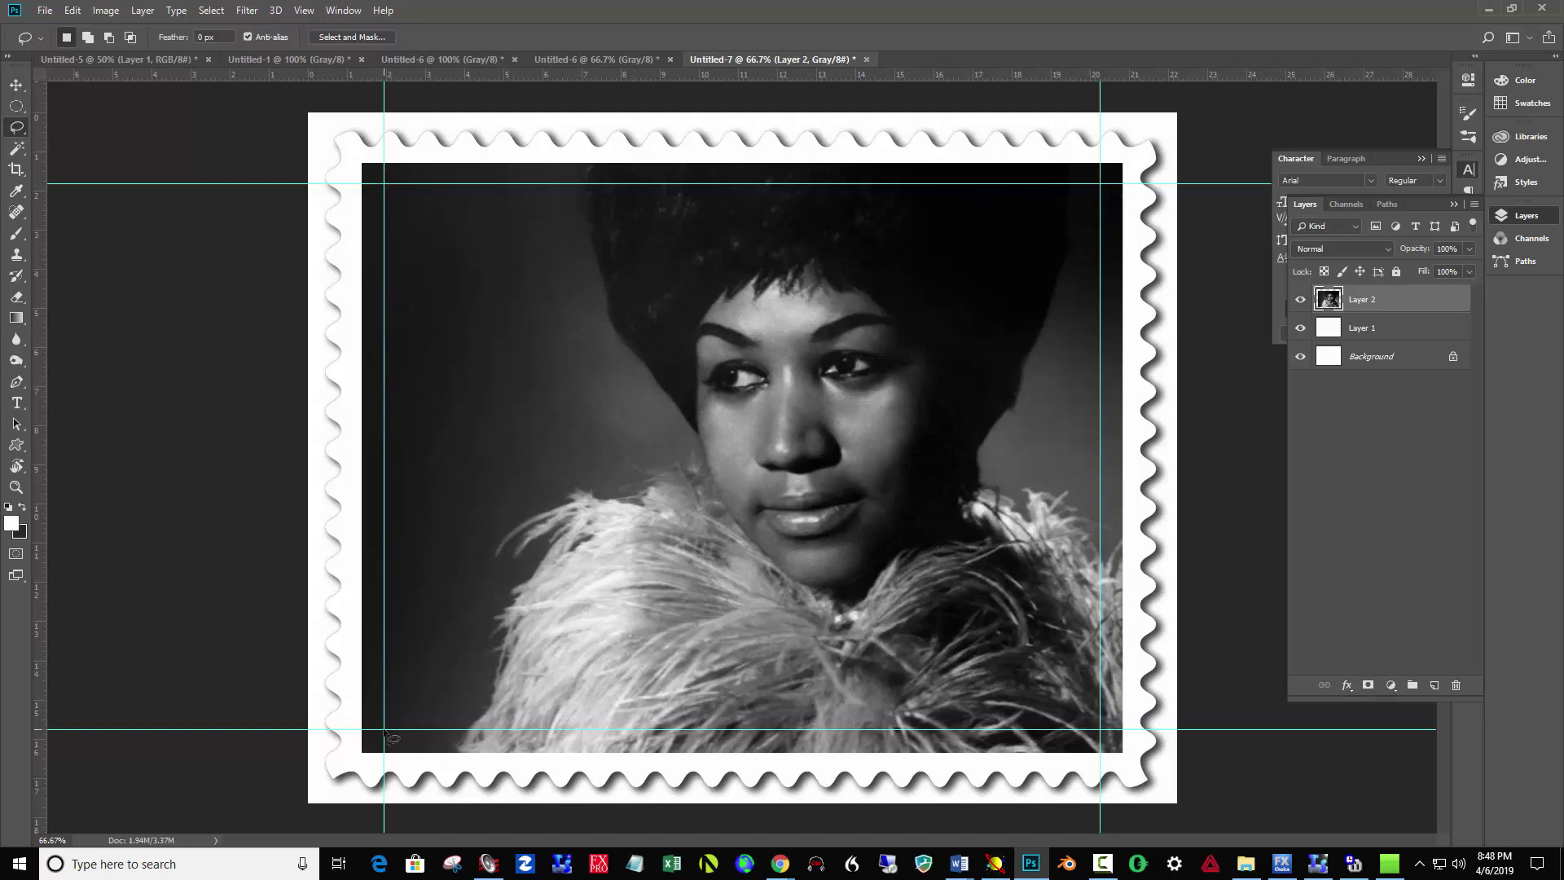
- Type 'ARETHA FRANKLIN' in bold white Arial across the middle of the portrait
left_click(17, 403)
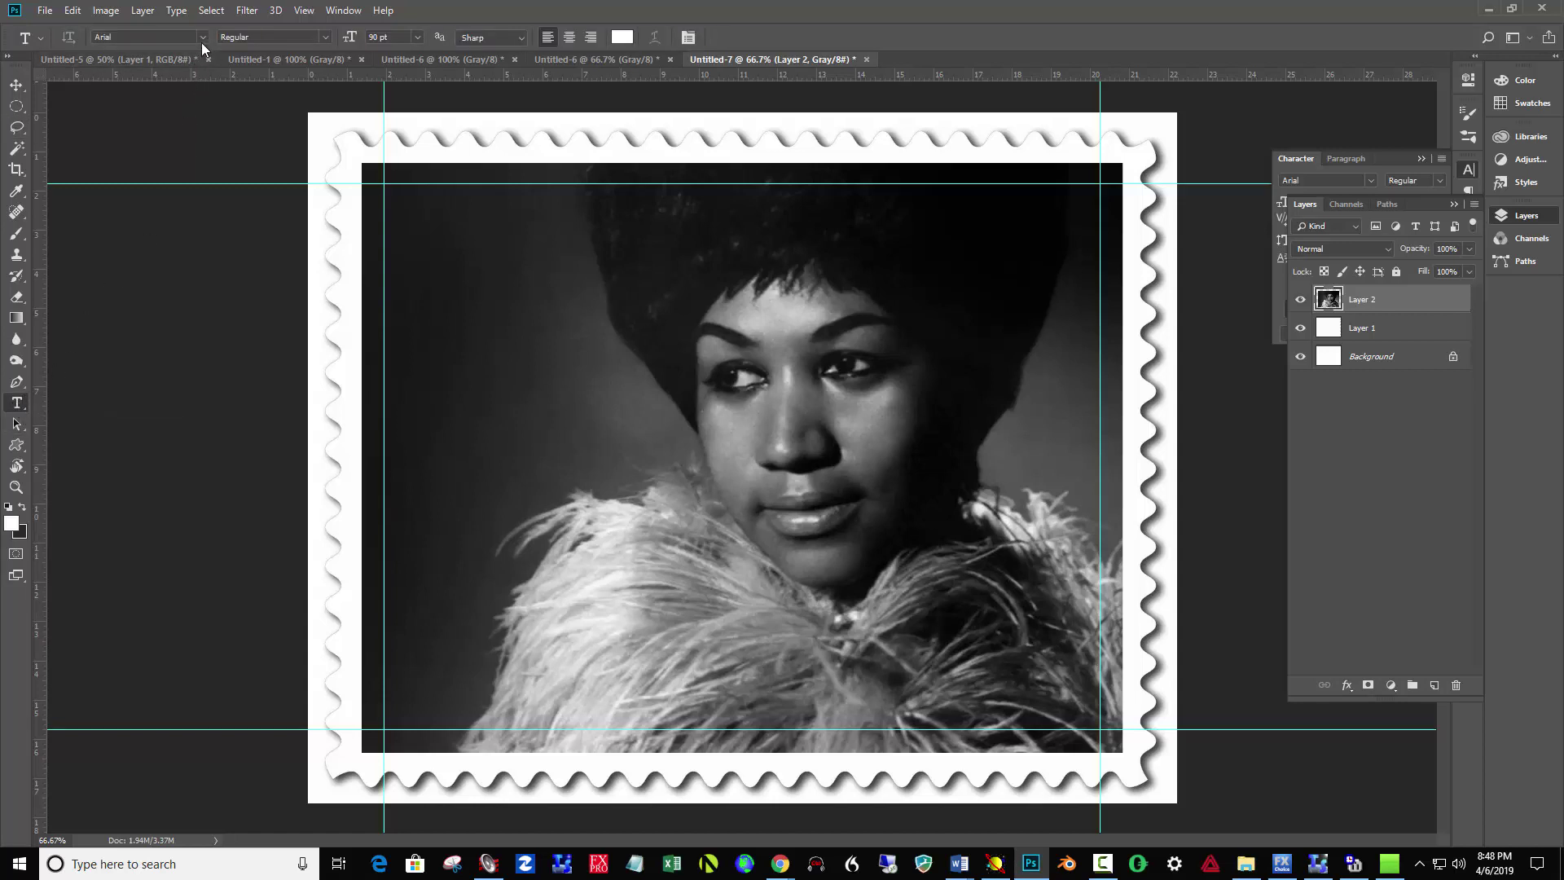
left_click(326, 38)
left_click(313, 130)
left_click(450, 438)
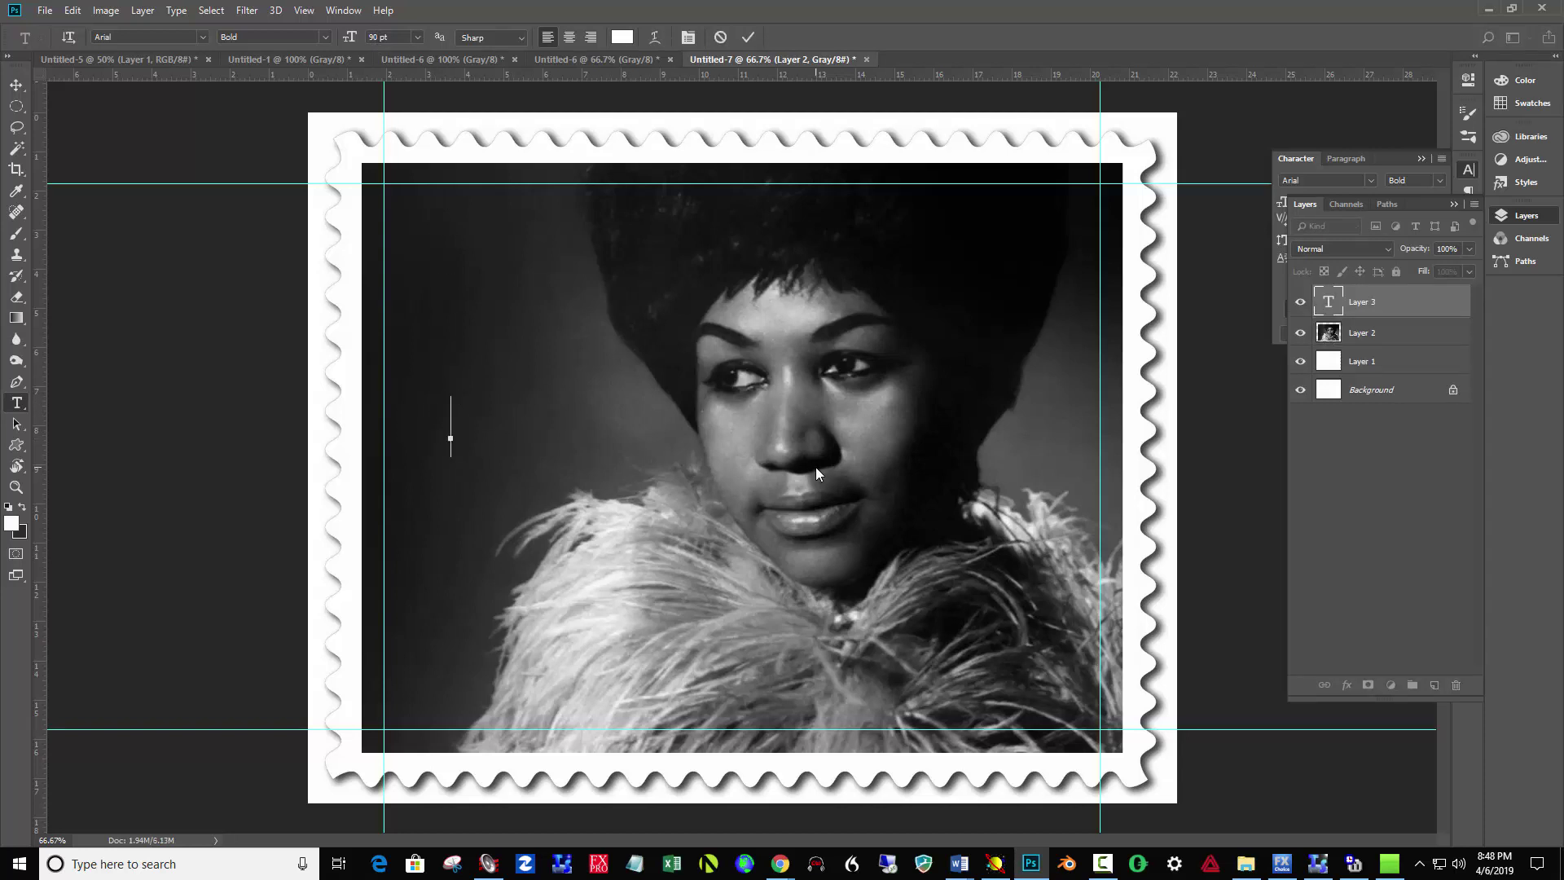
type("AR")
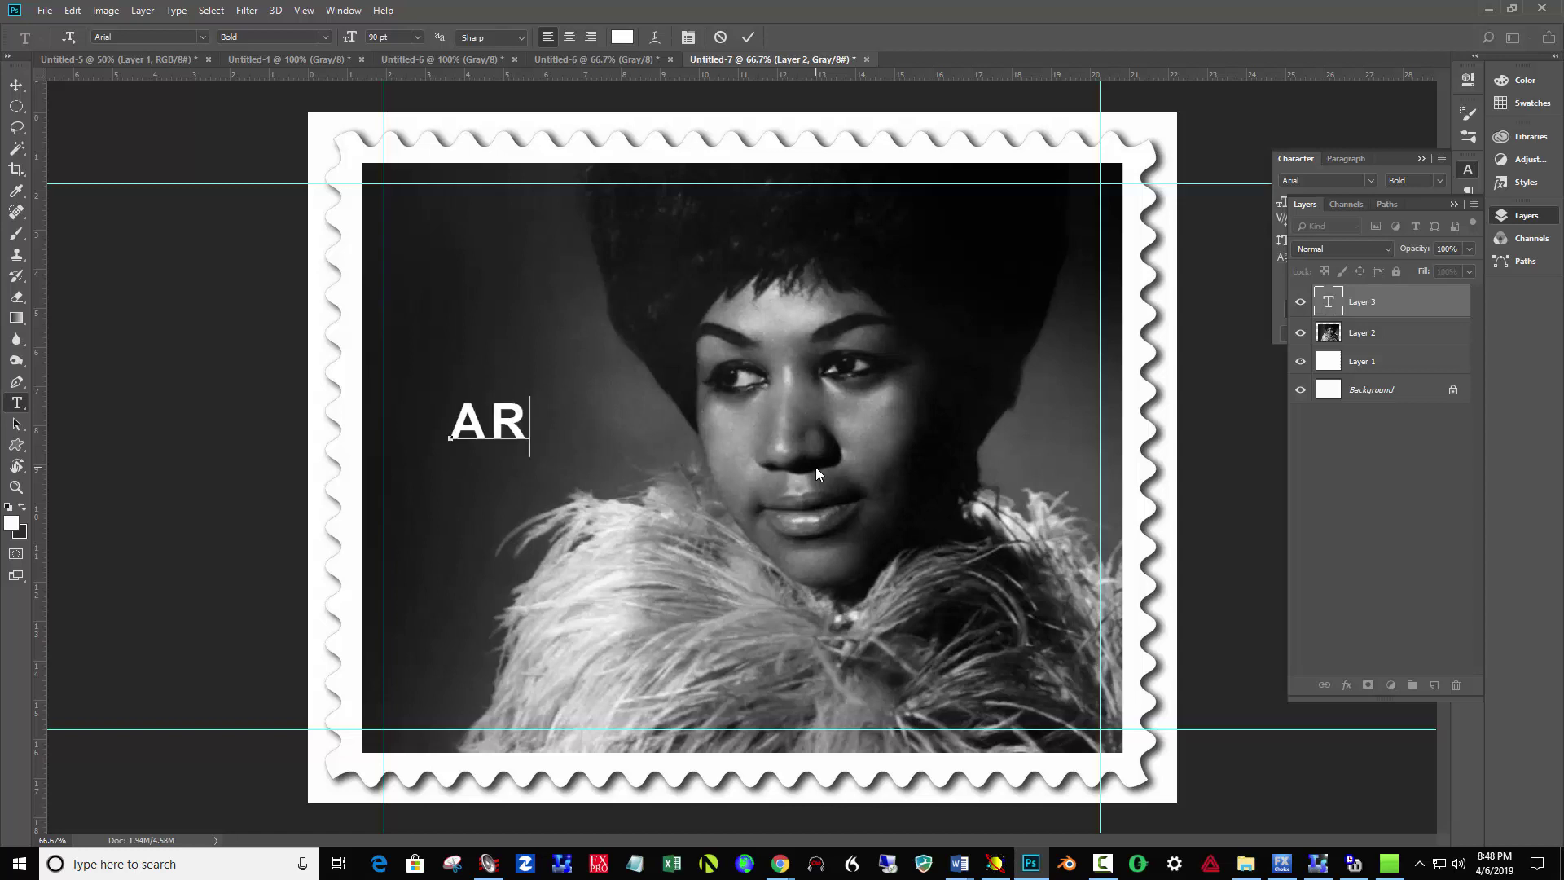
type("ETHA")
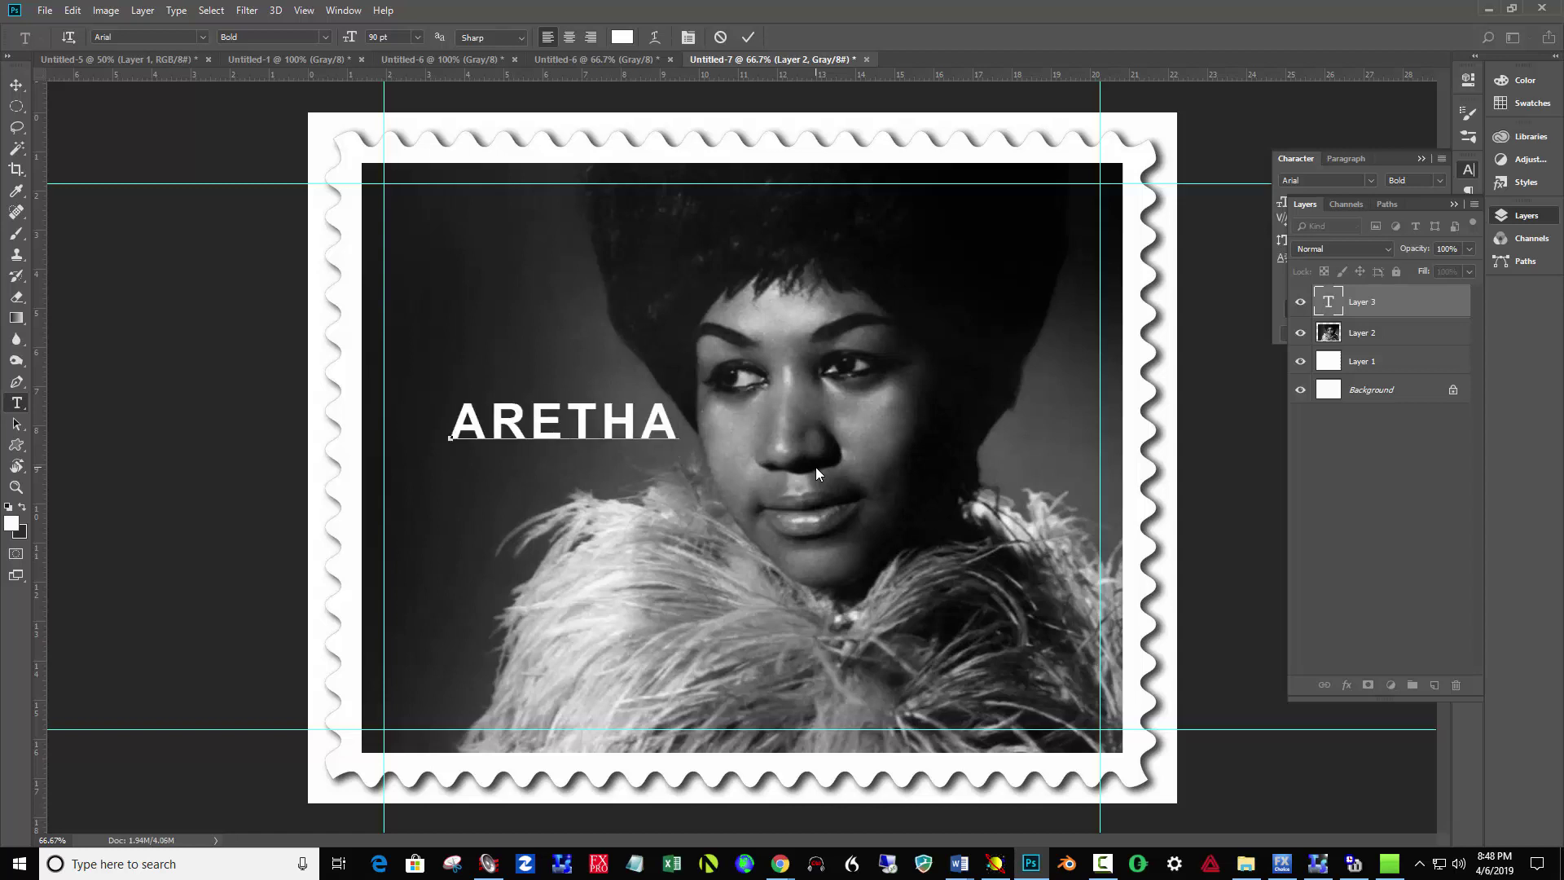
type(" FRANKLIN")
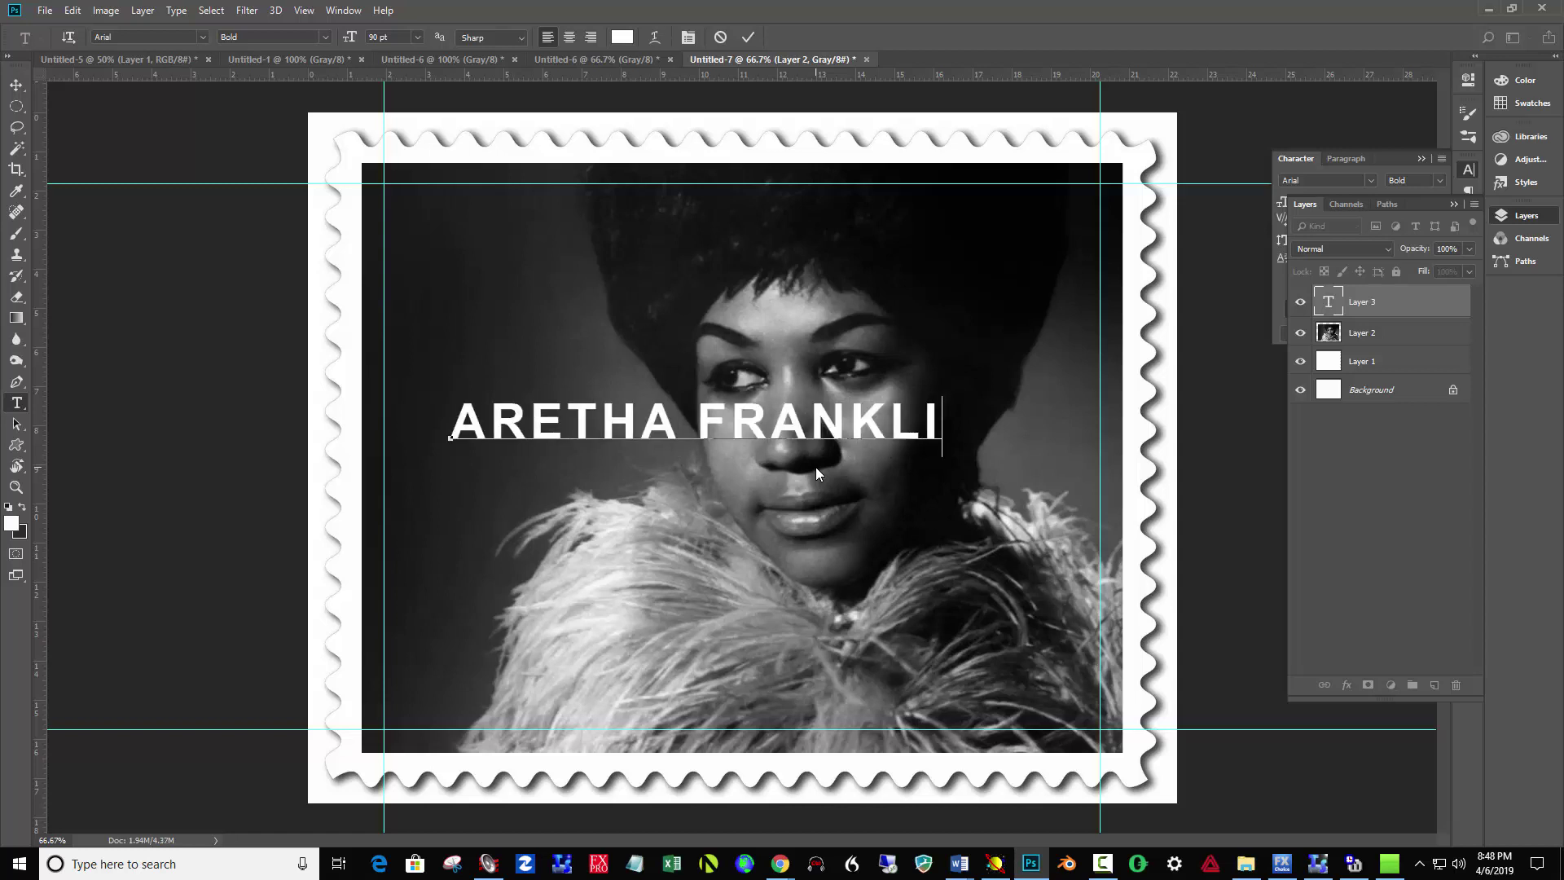
left_click(747, 36)
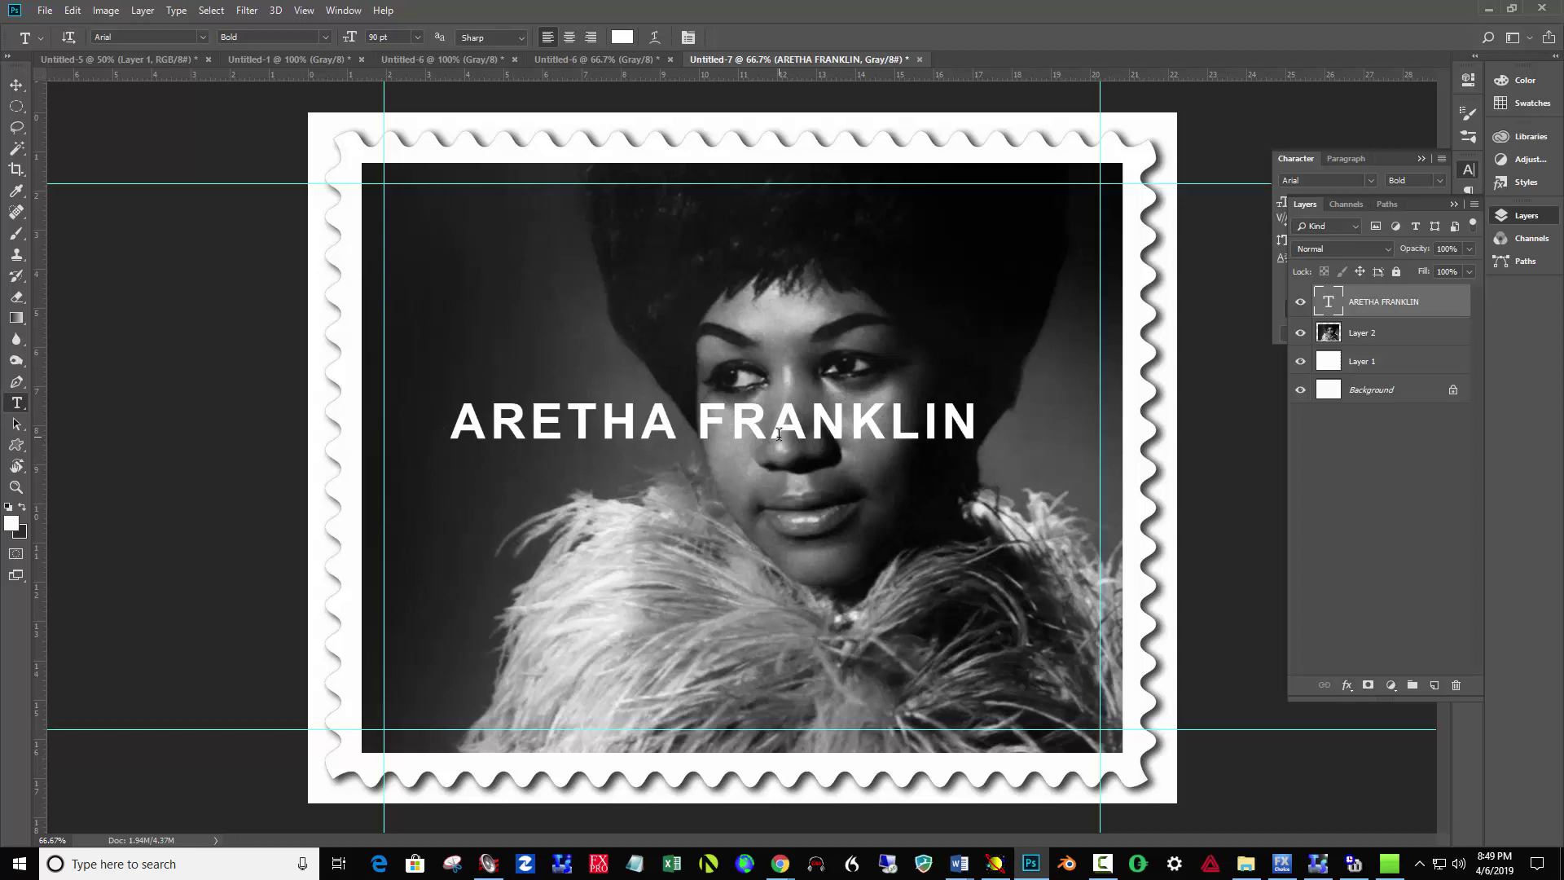
- Rotate the ARETHA FRANKLIN text 90° counter-clockwise and move it to the portrait's left edge
key("ctrl+t")
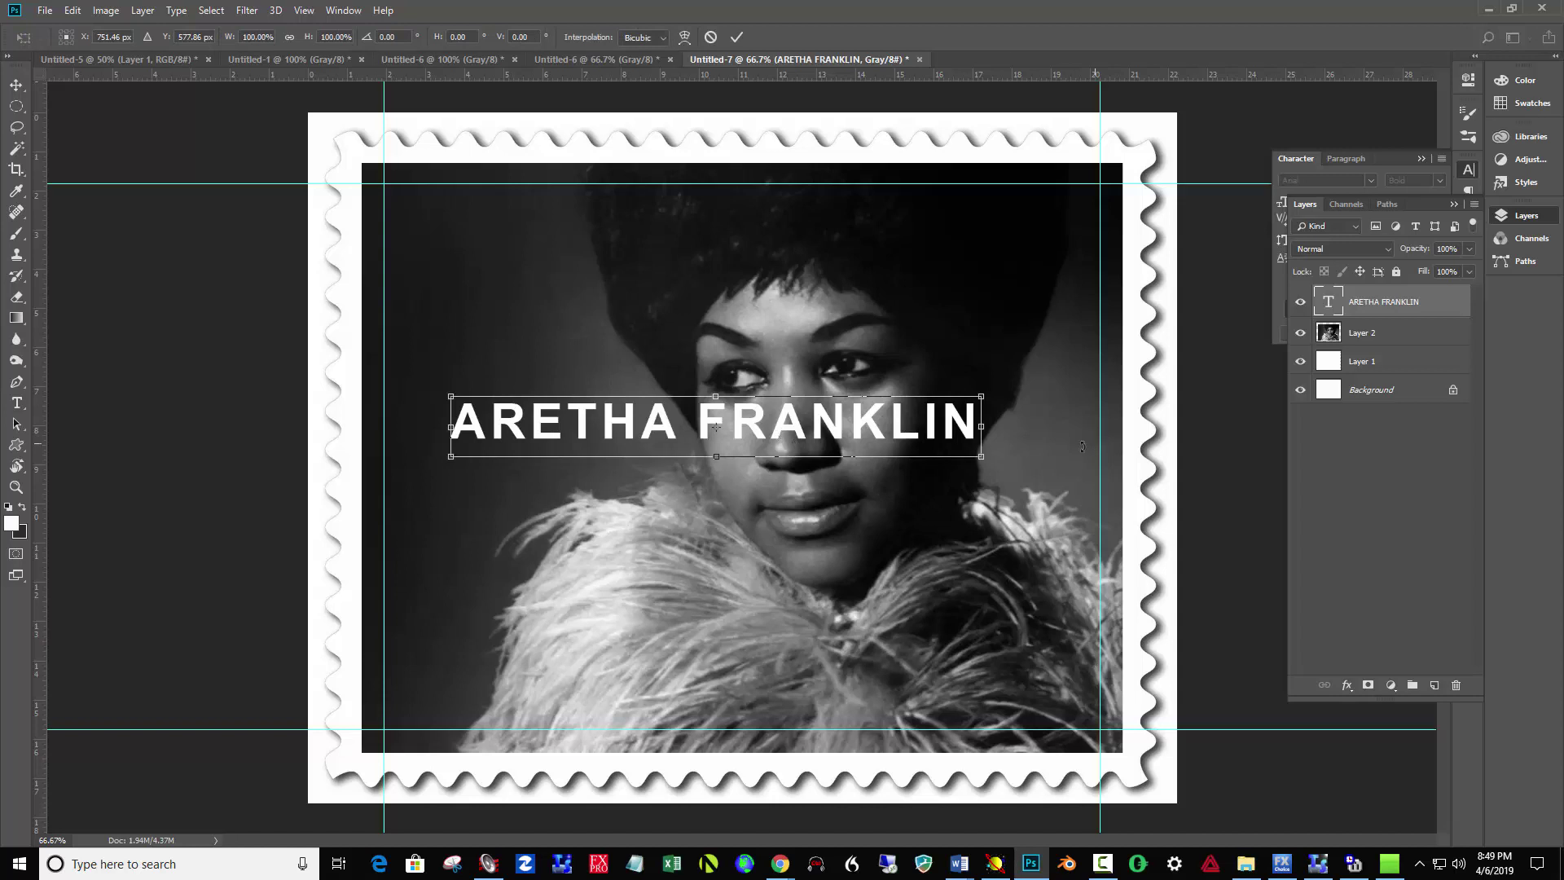
right_click(739, 431)
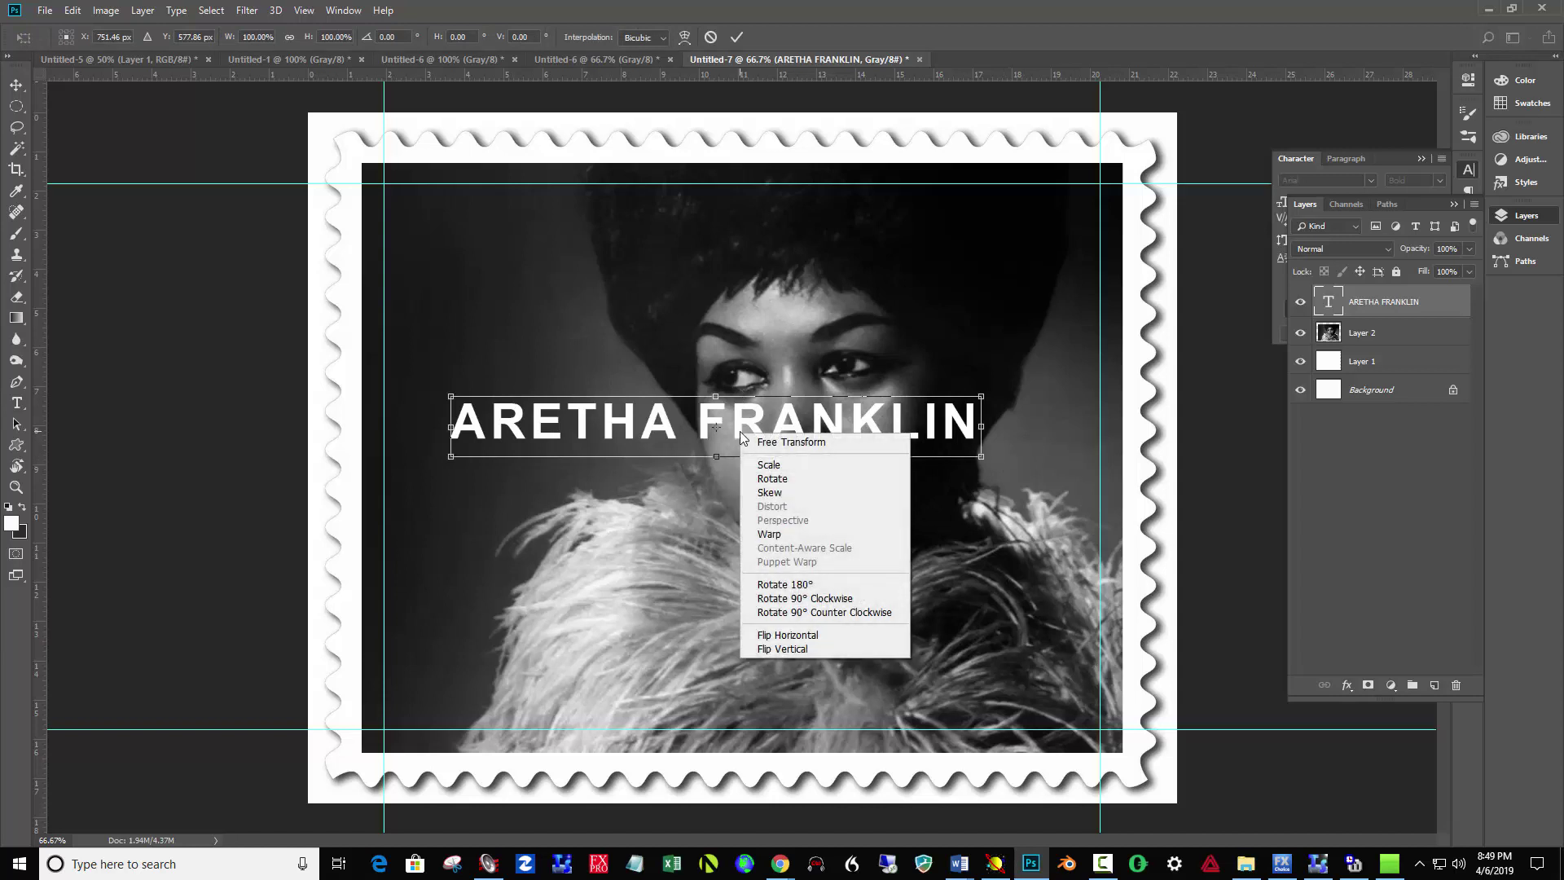
left_click(836, 618)
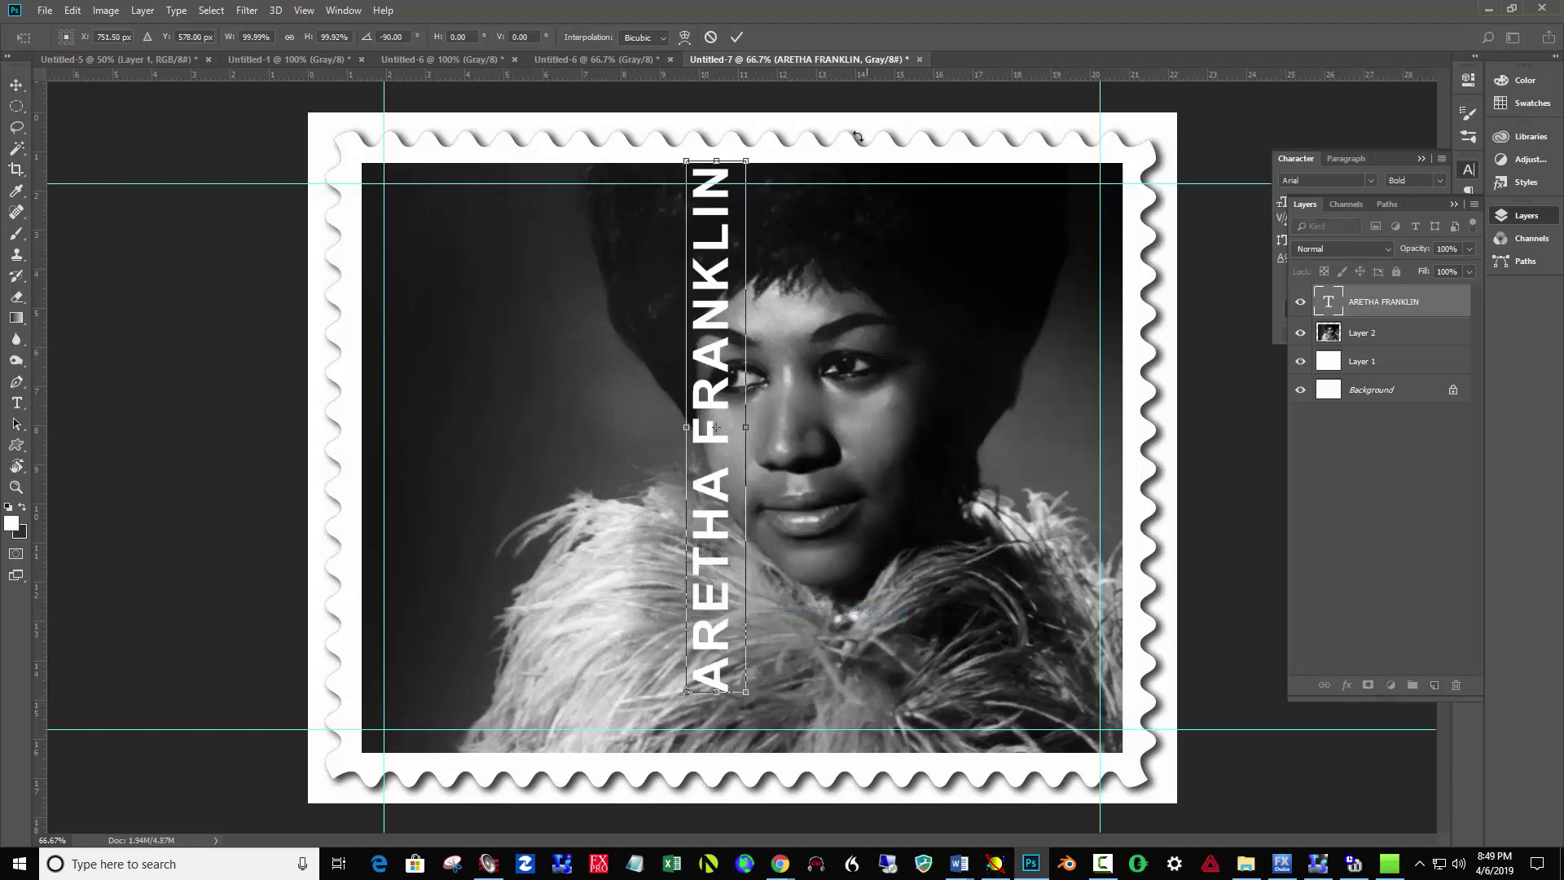
left_click(742, 36)
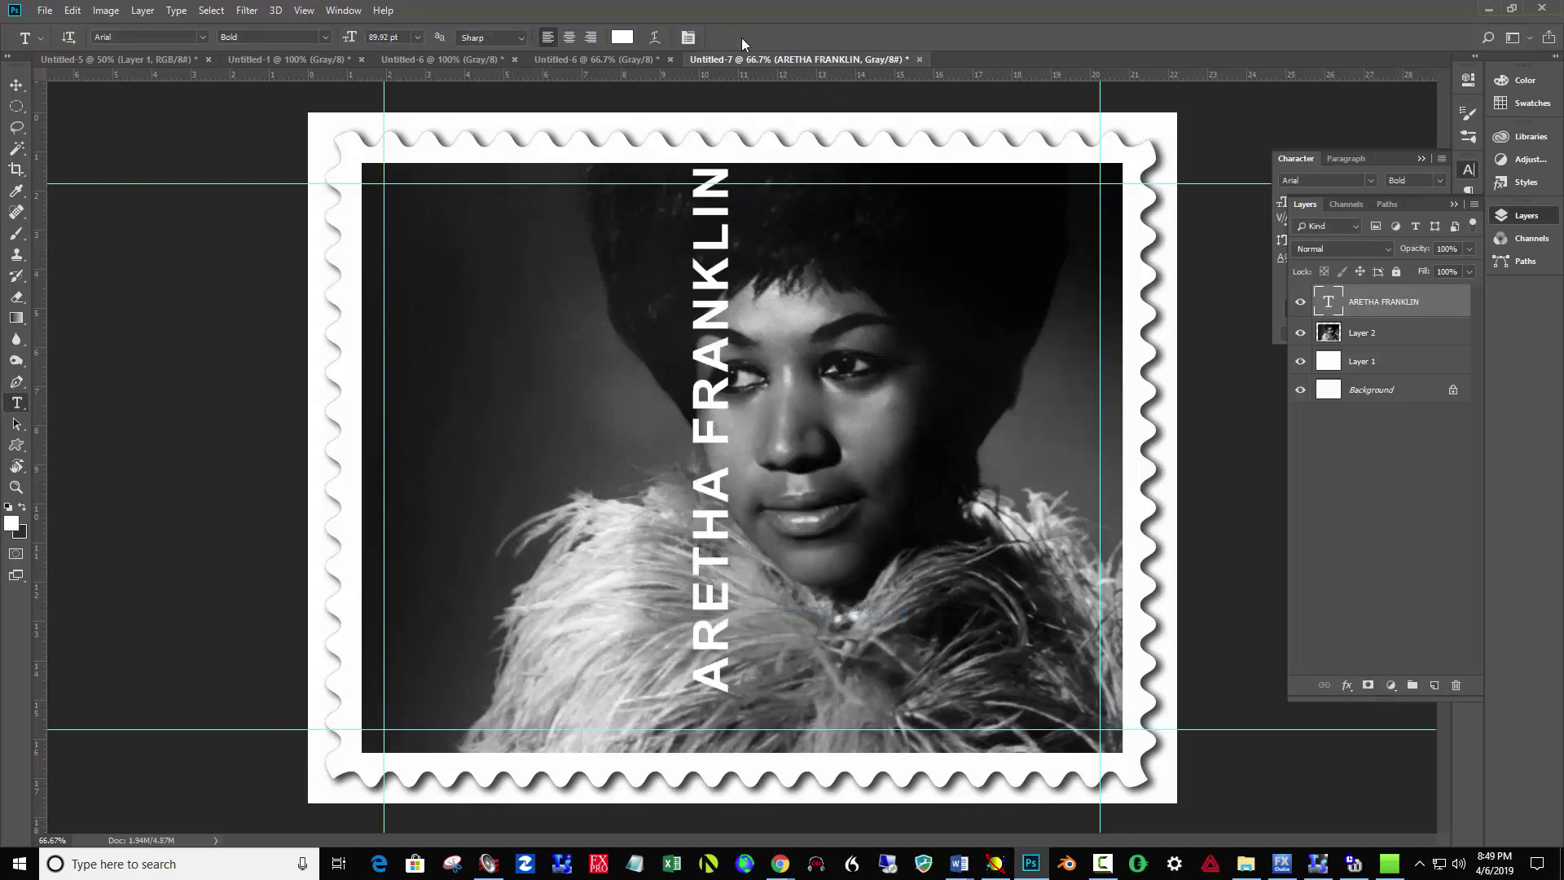
key("v")
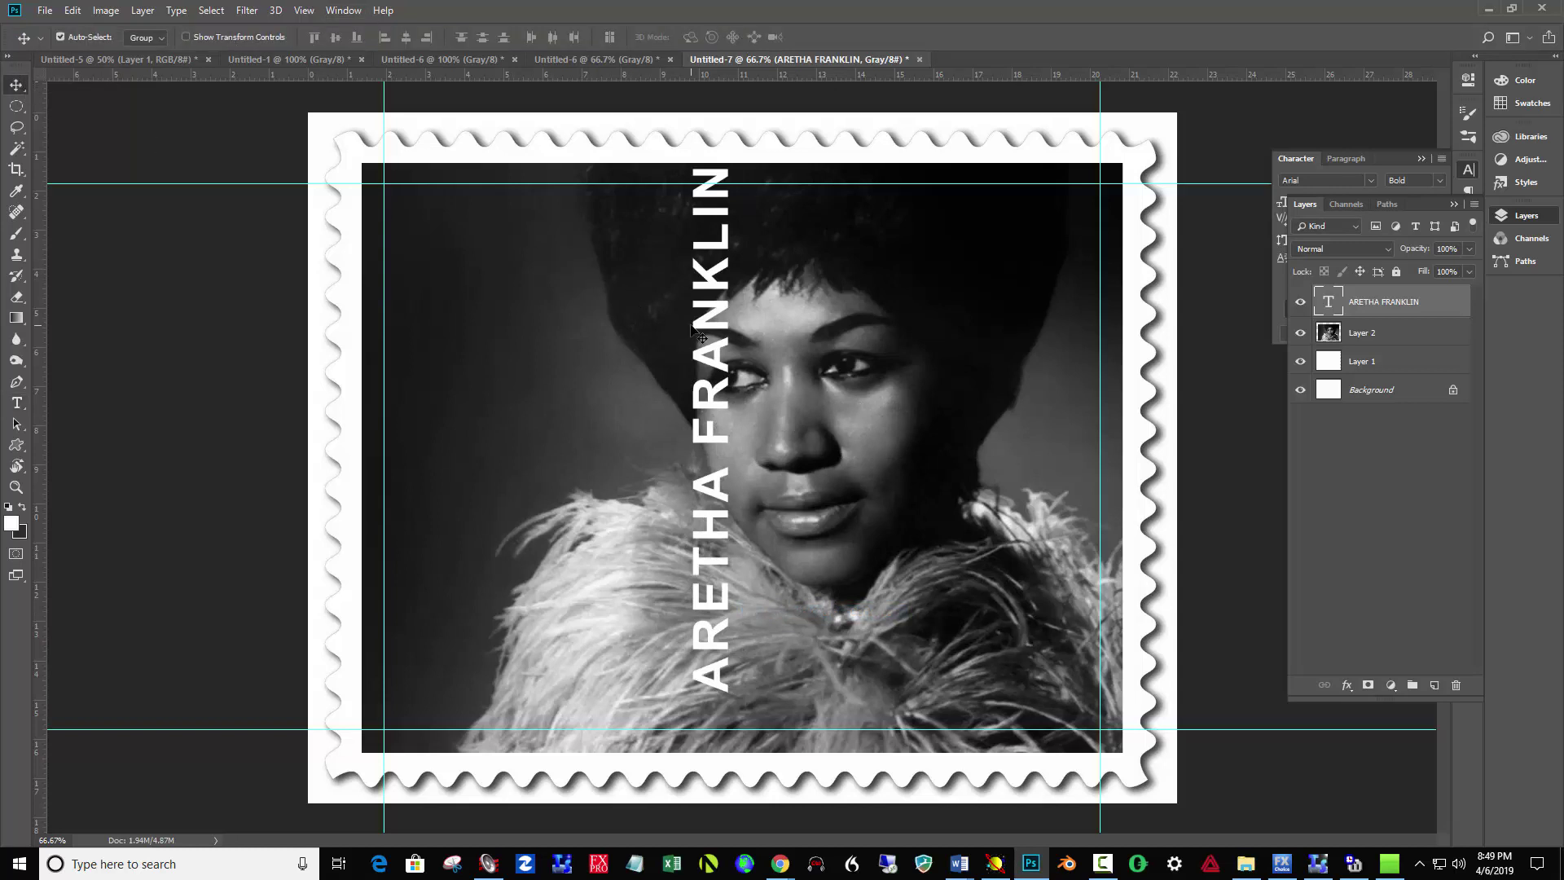
left_click_drag(691, 324, 390, 364)
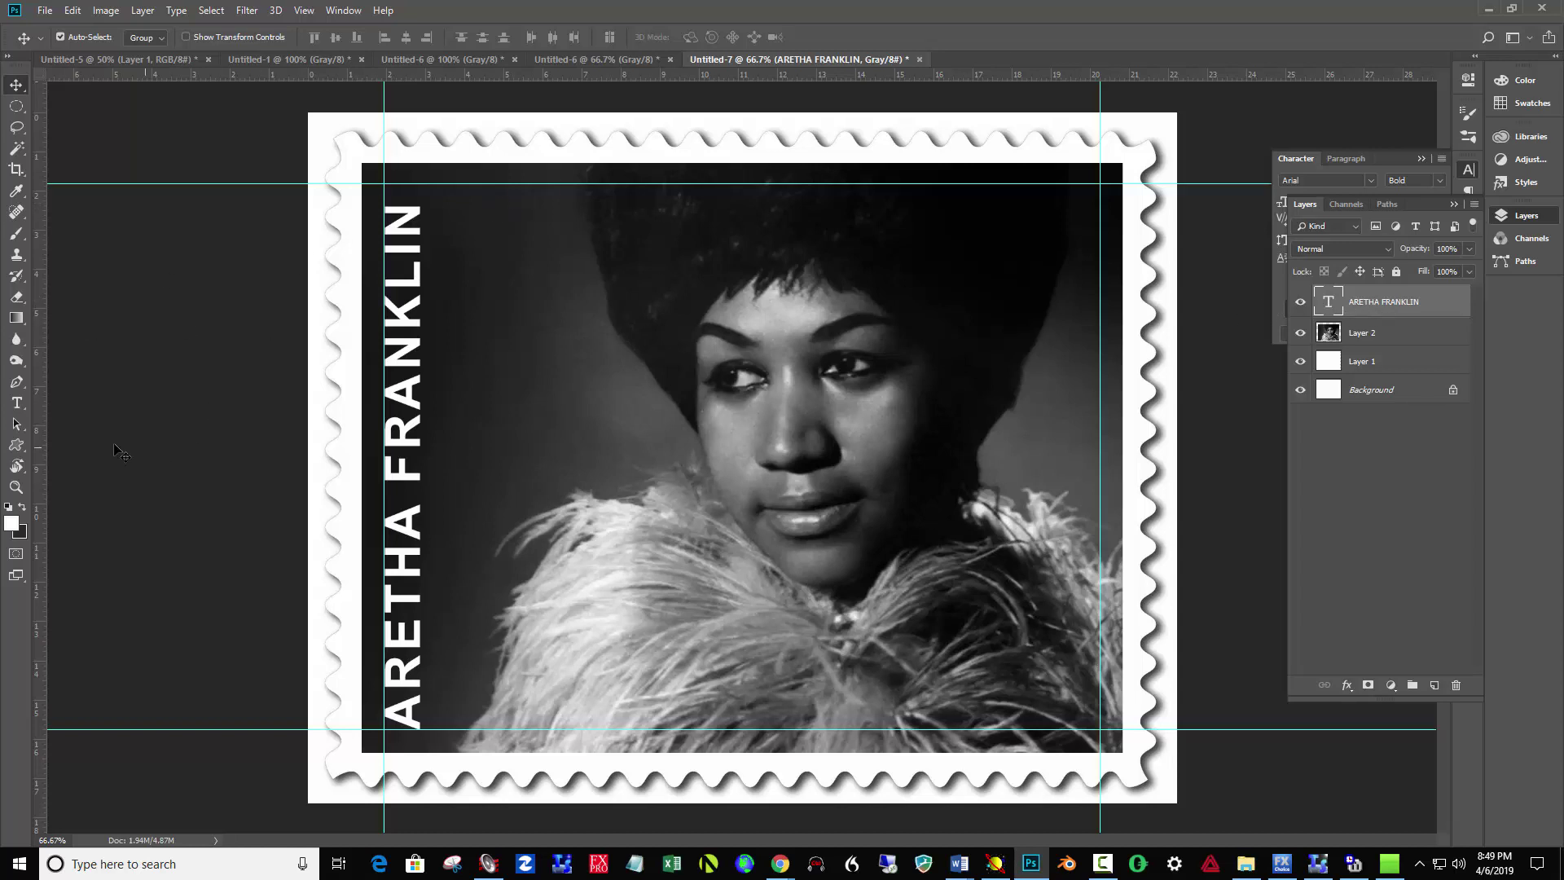
- In the Character panel, try tracking values of 100 and 150 on the vertical name
left_click(17, 403)
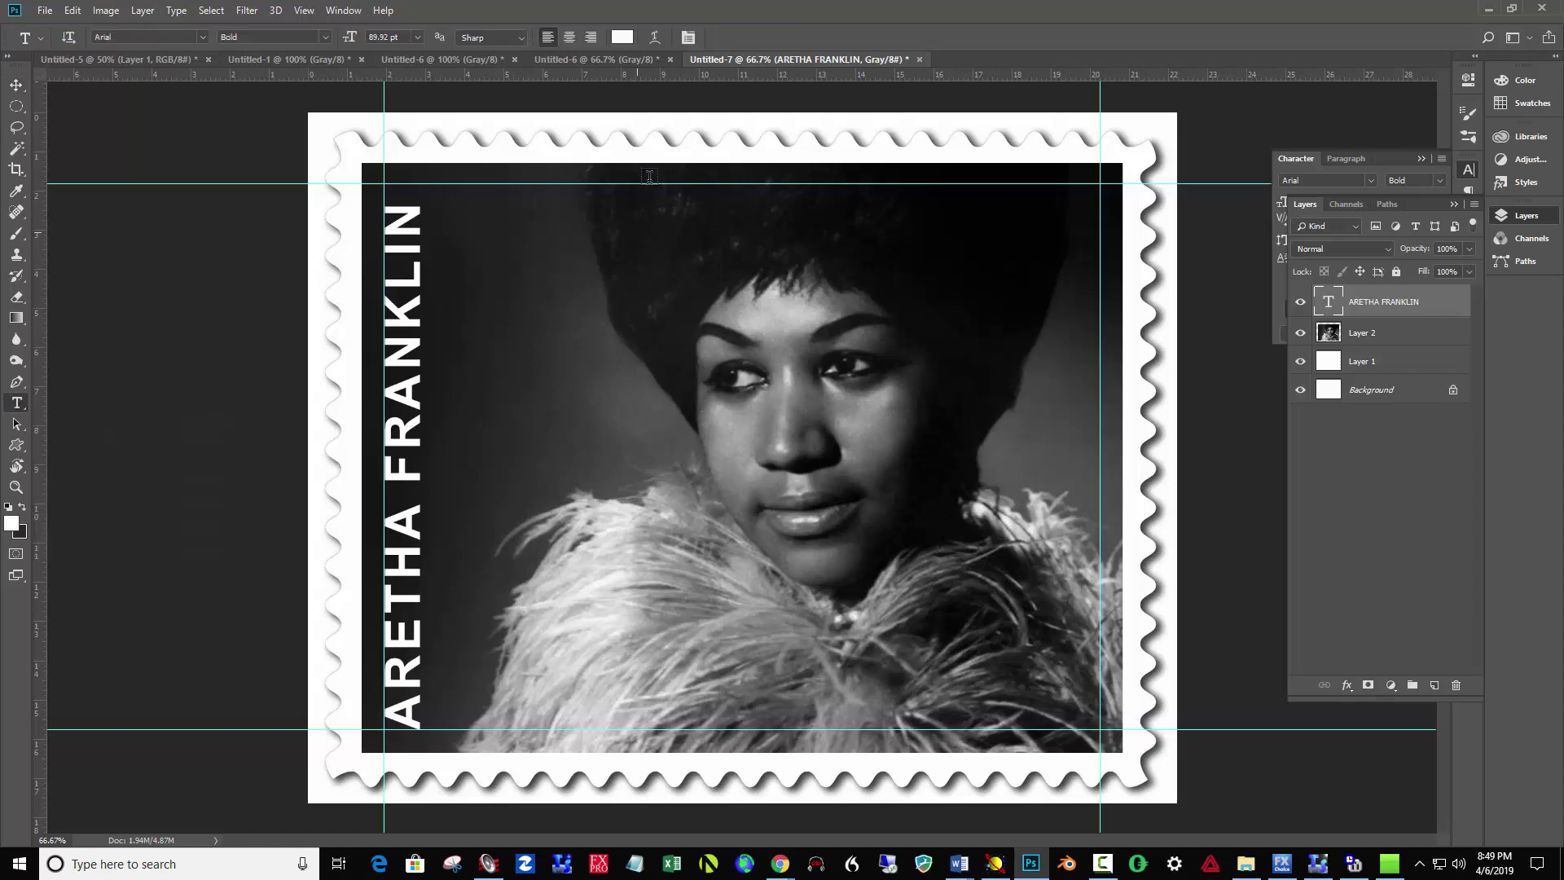
left_click(689, 37)
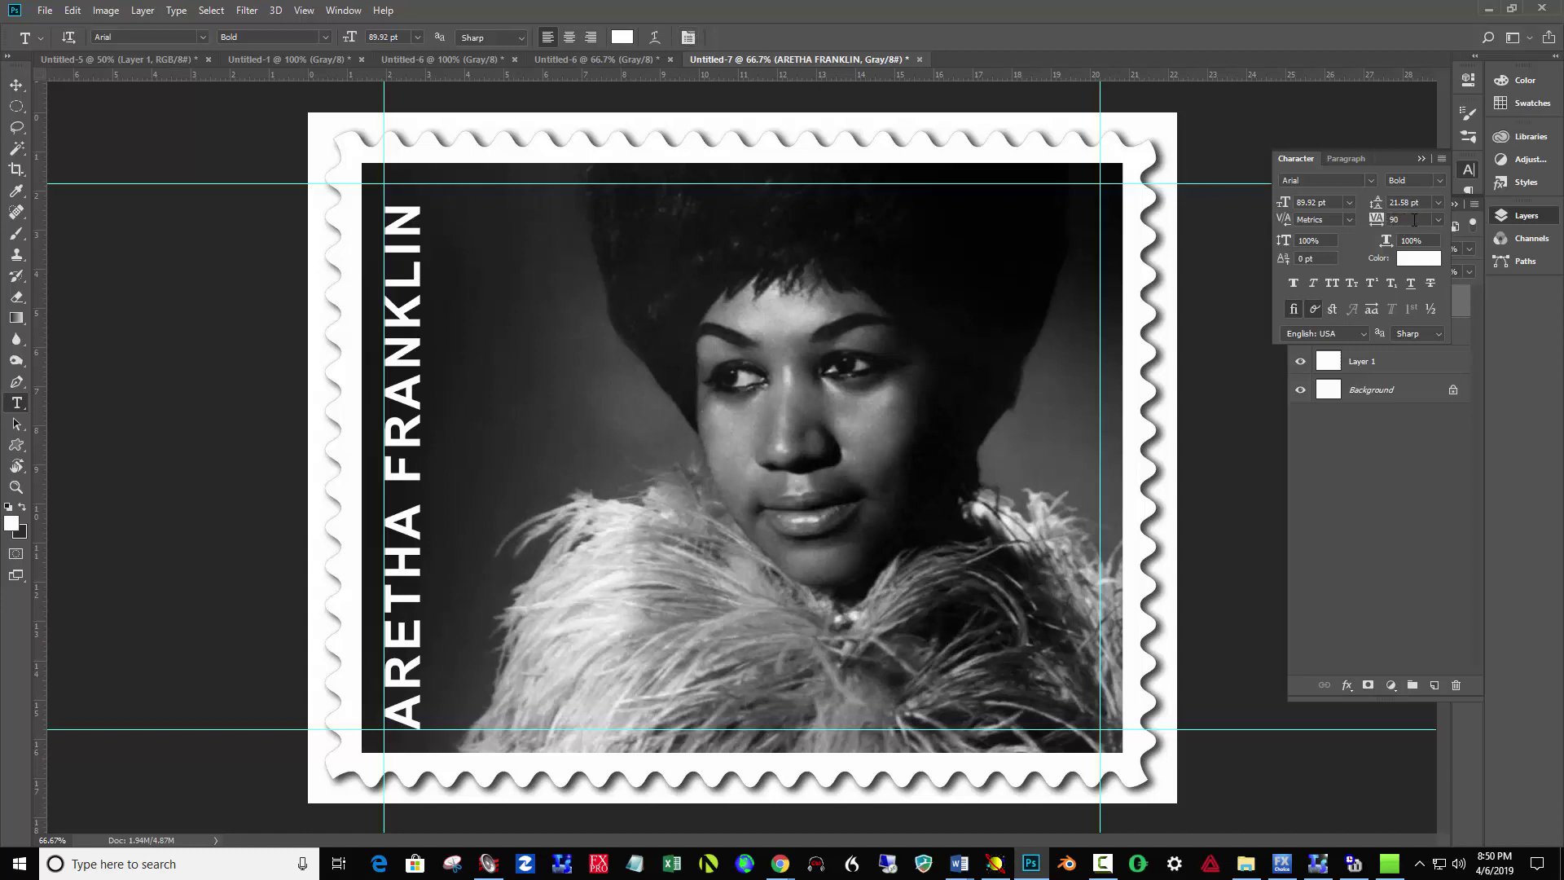
left_click(1439, 220)
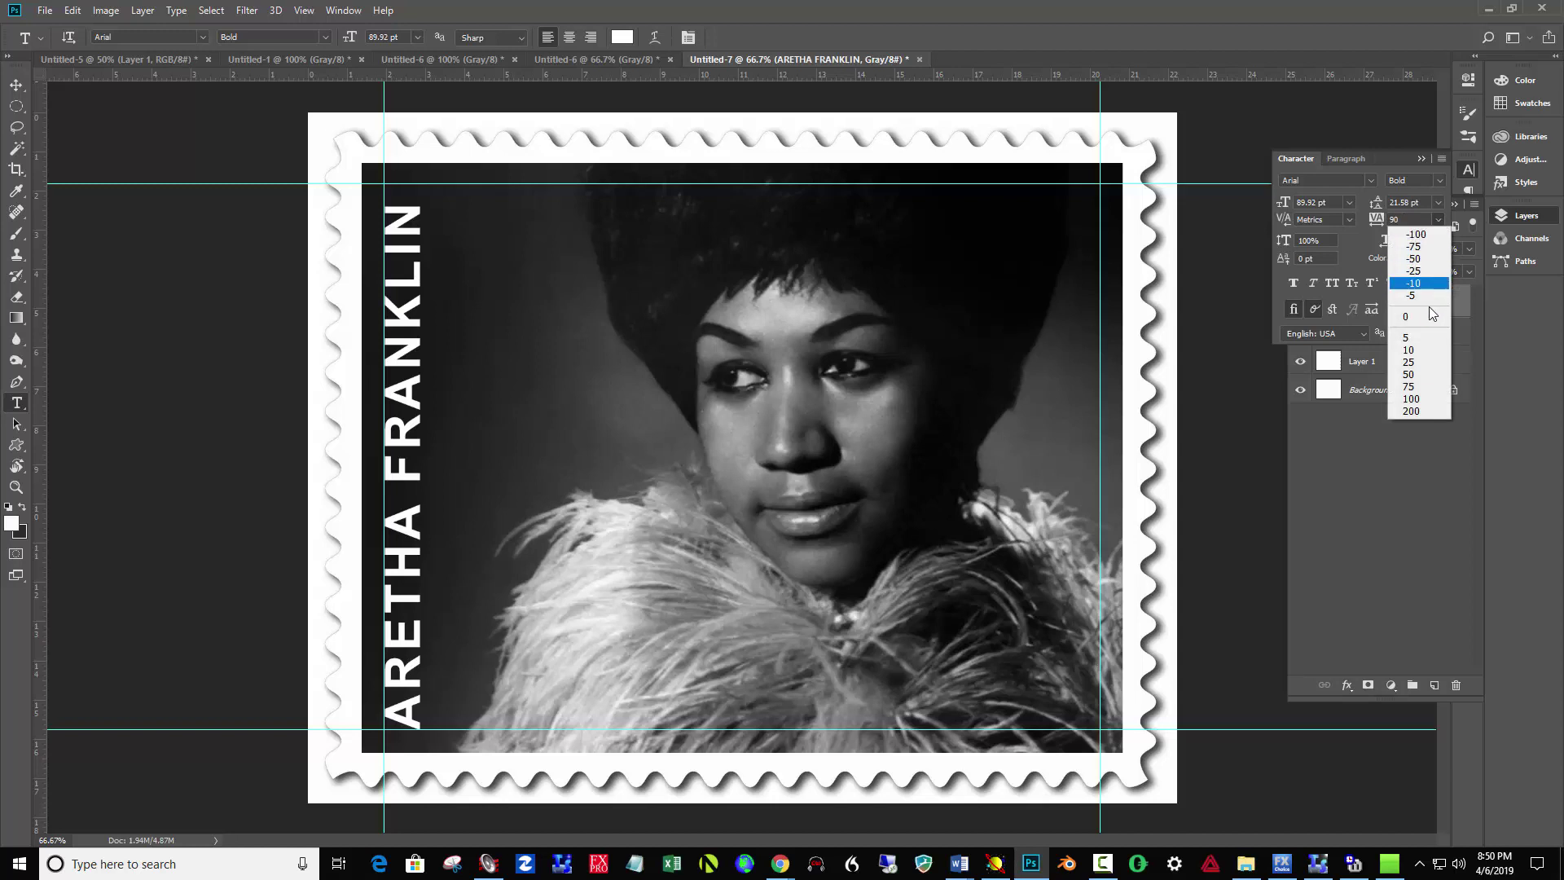
left_click(1415, 398)
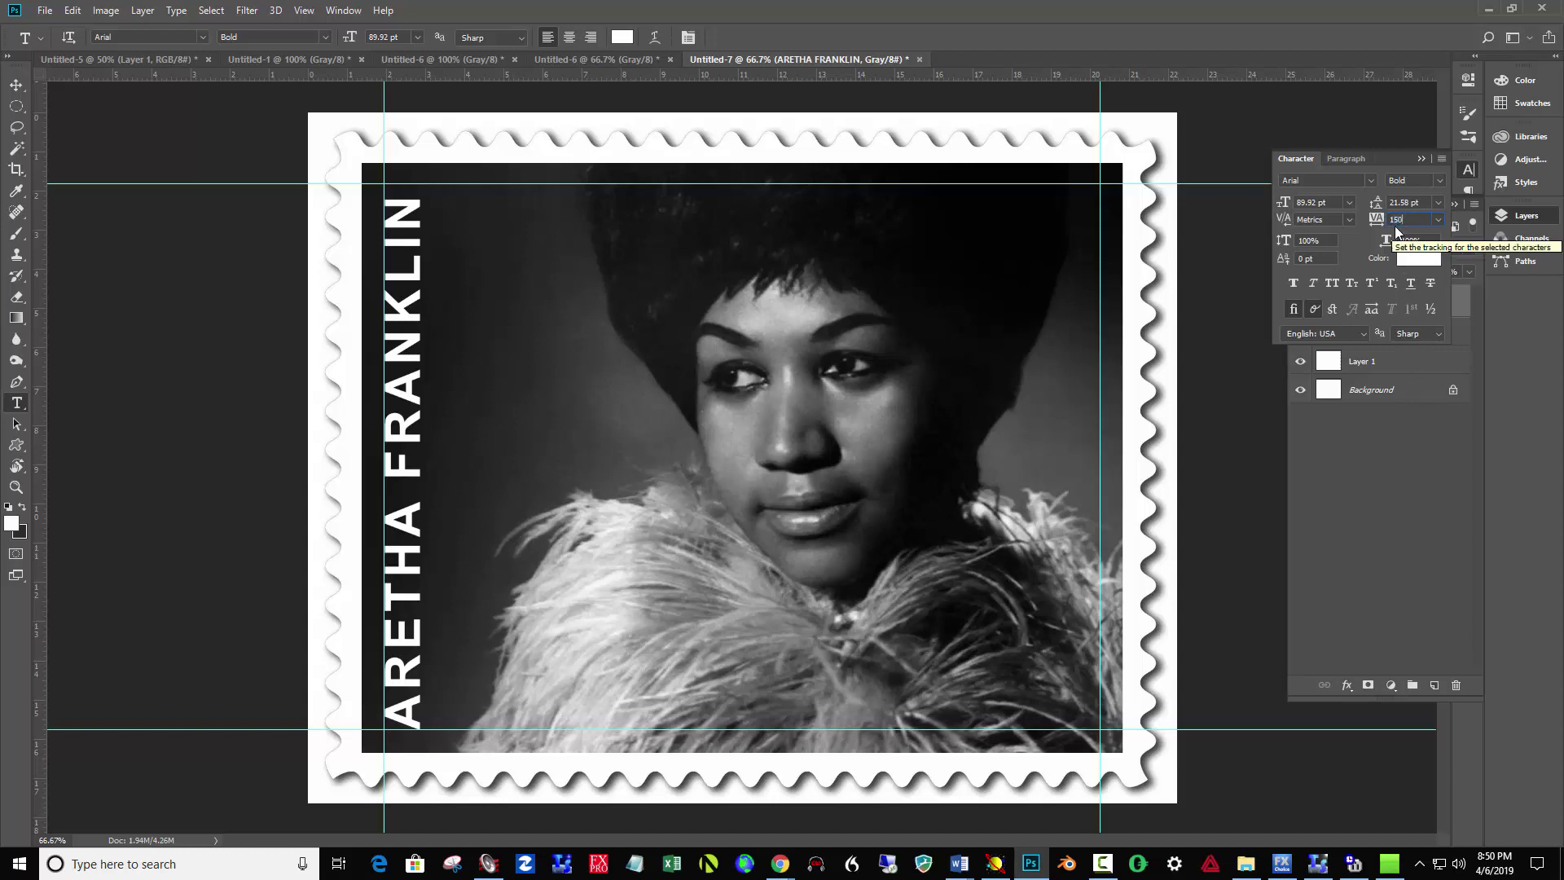
type("150")
key("Return")
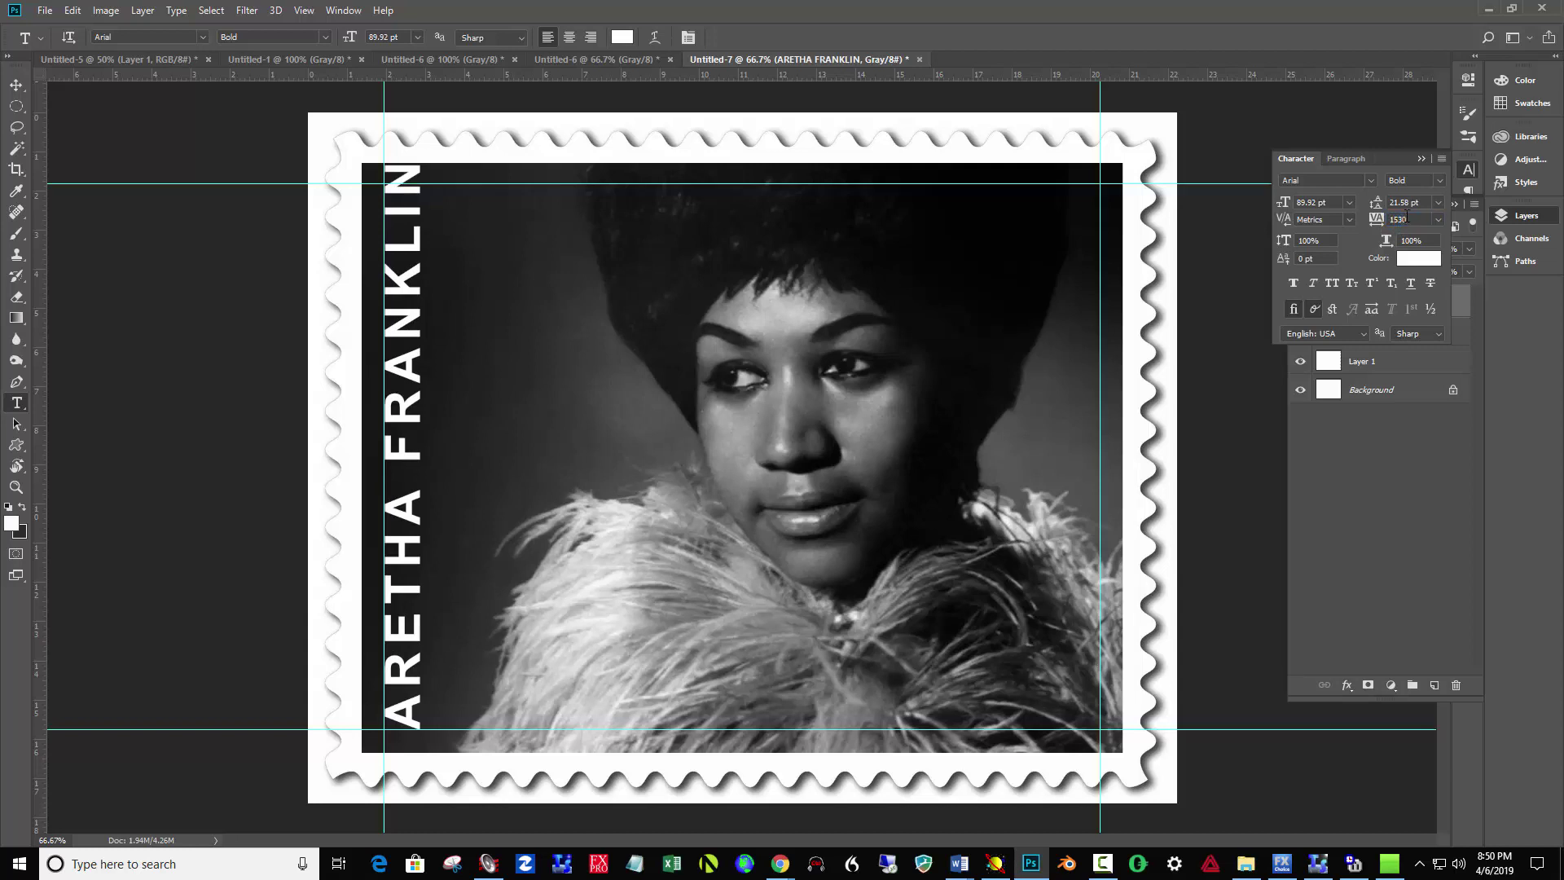
key("Return")
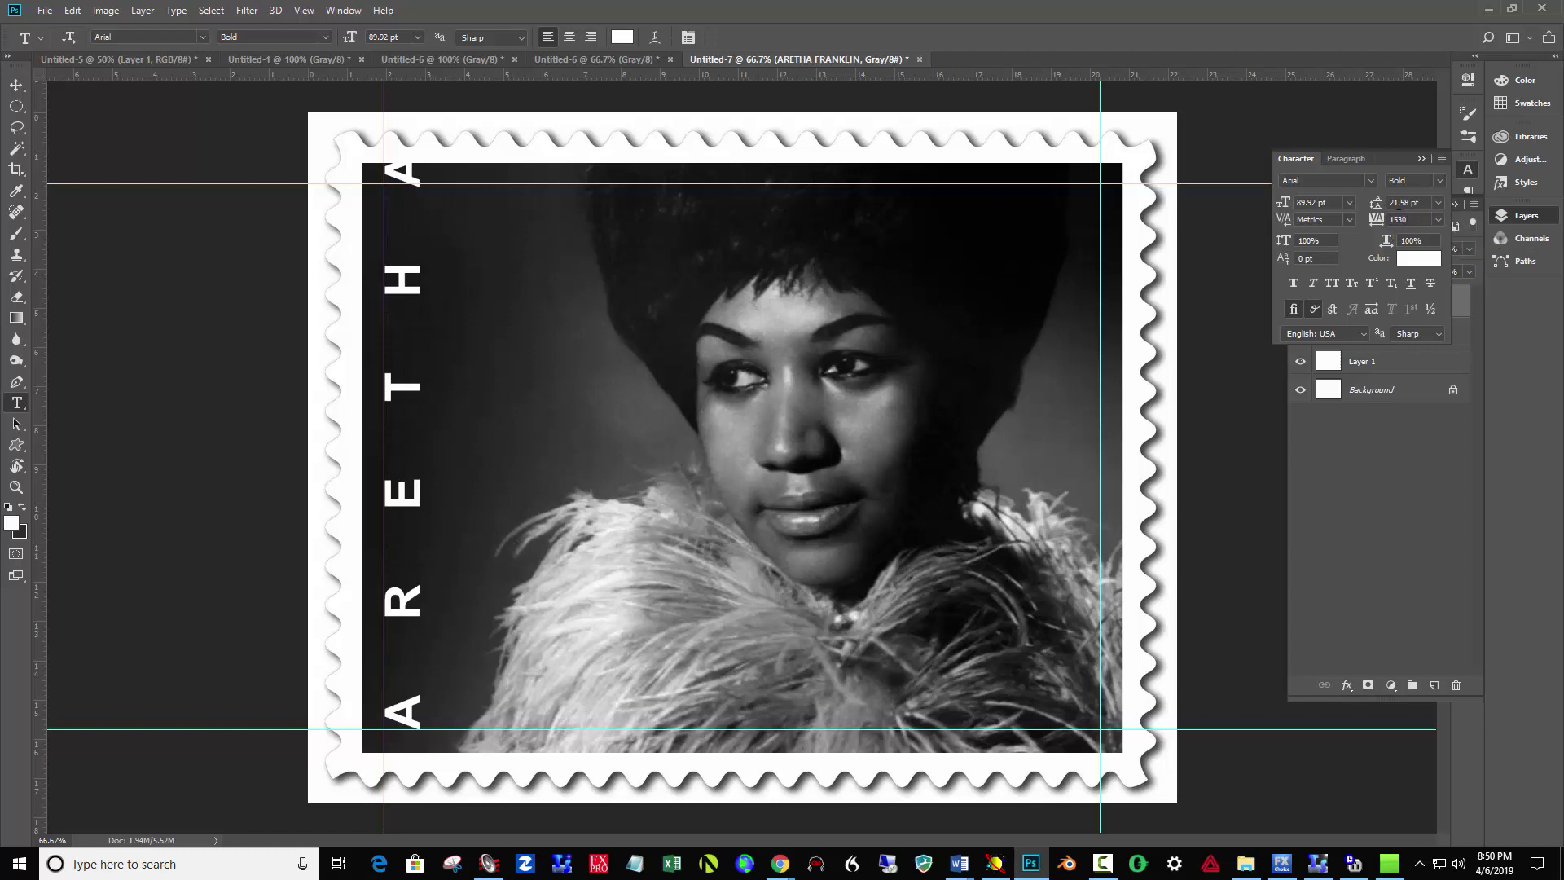
- Refine the name's tracking through 130 and 120 to a final value of 123
left_click(1421, 220)
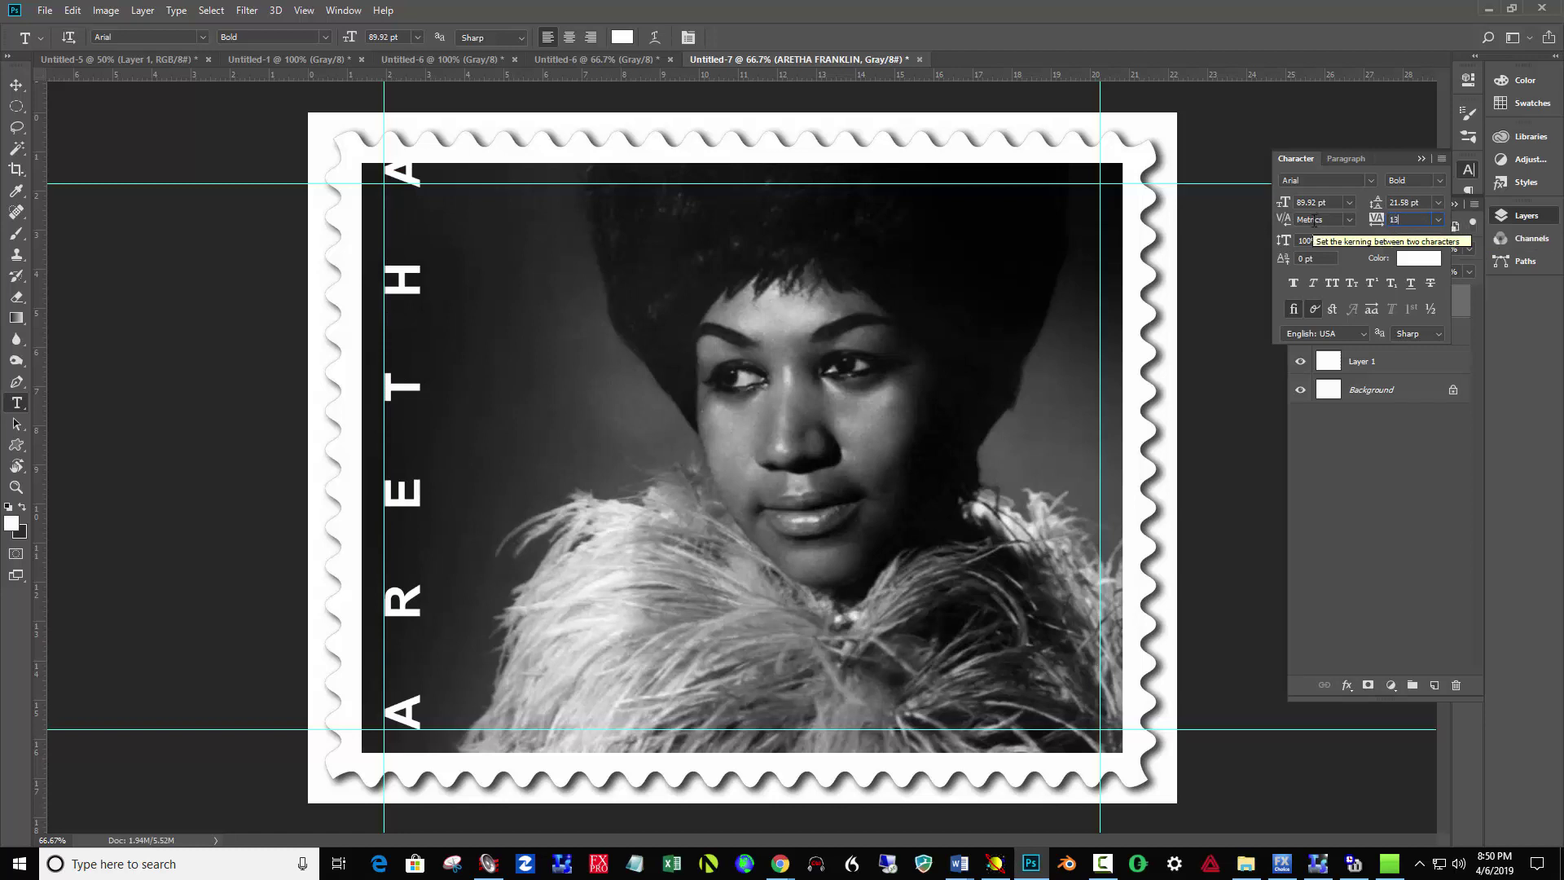
type("30")
key("Return")
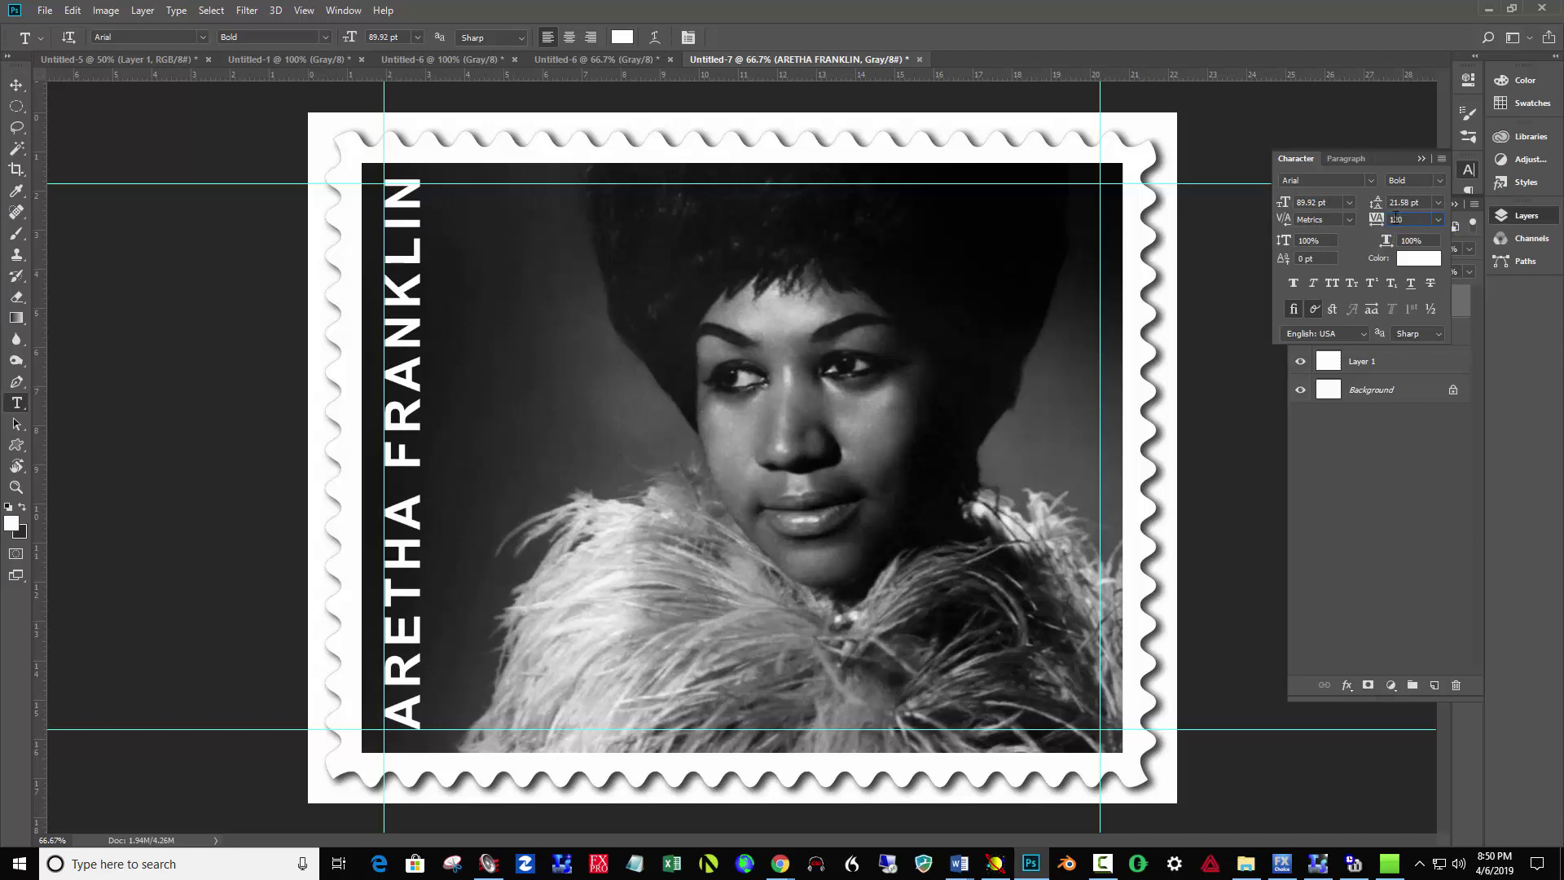
type("120")
key("Return")
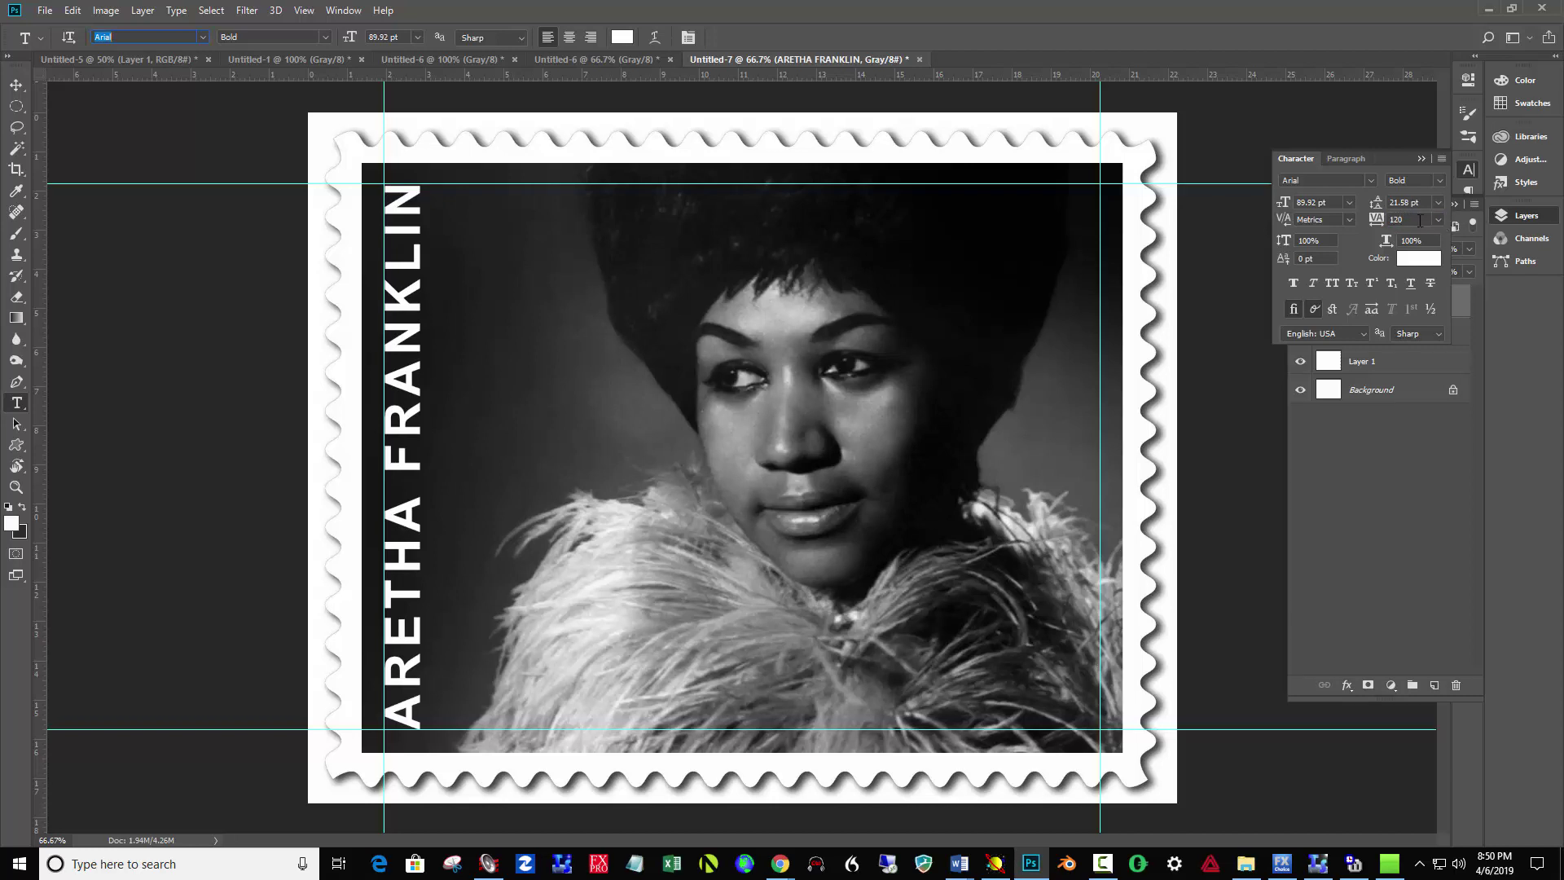
left_click(1407, 220)
key("Return")
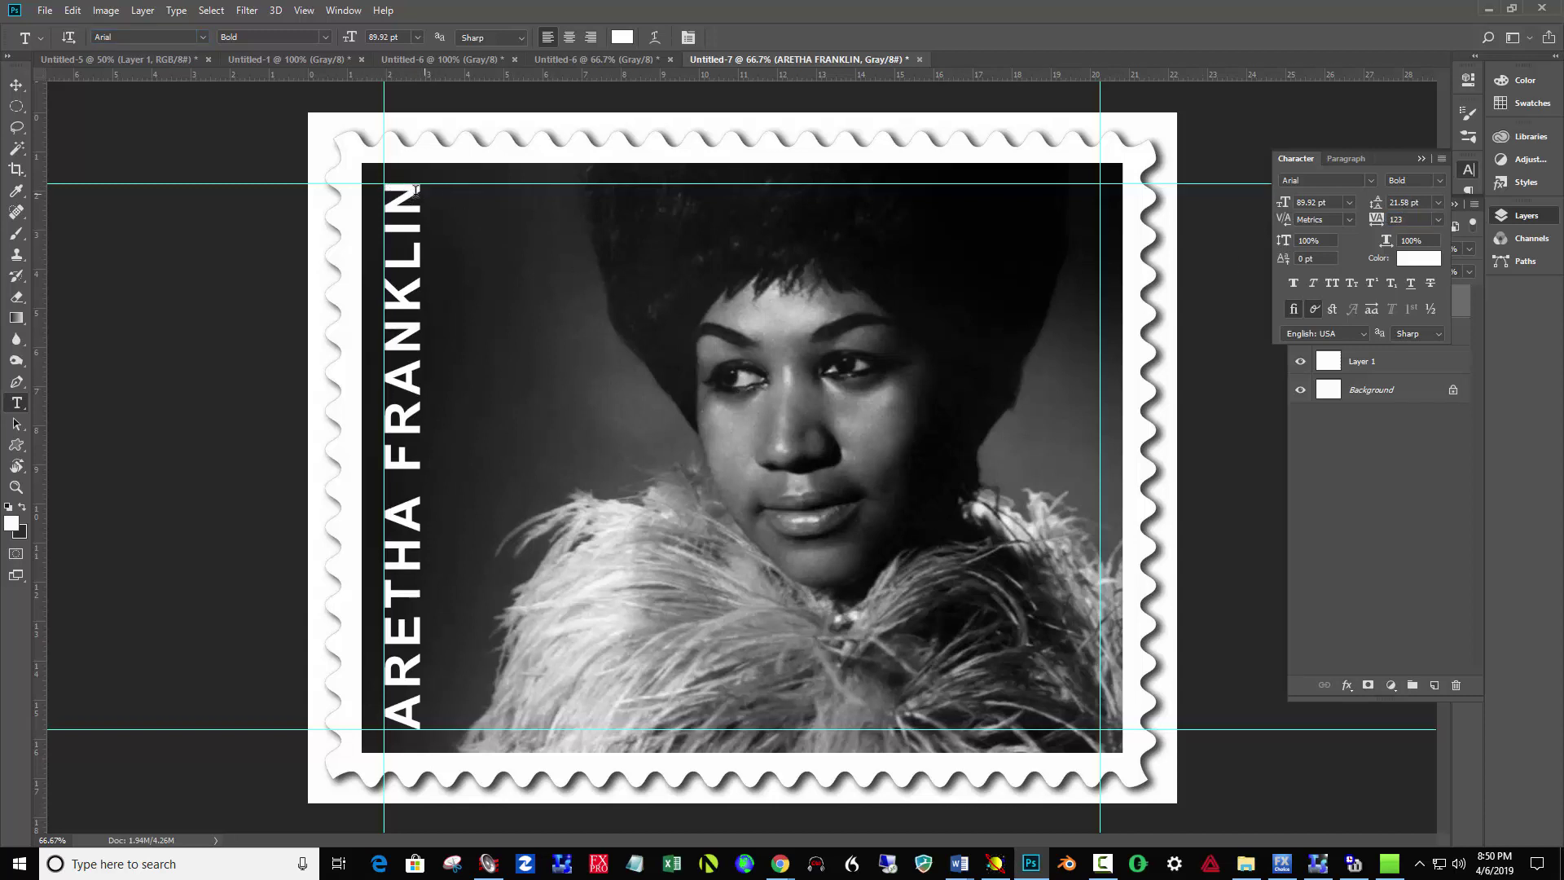
- Type '55' in Arial Regular at the portrait's top-right corner
left_click(973, 244)
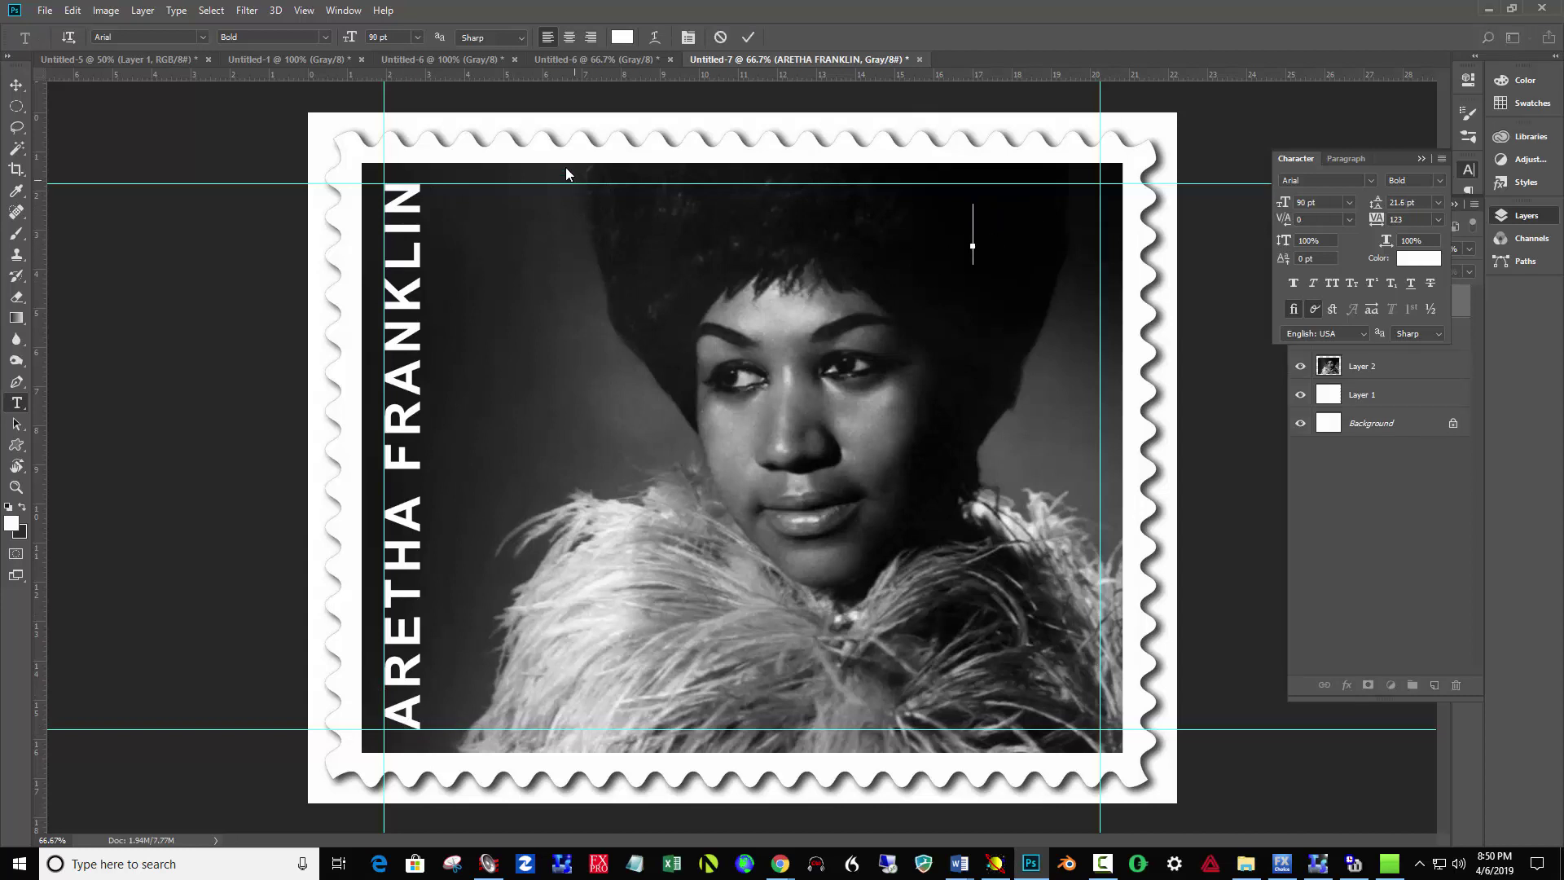
left_click(400, 36)
type("160")
key("Return")
left_click(323, 37)
left_click(270, 104)
type("55")
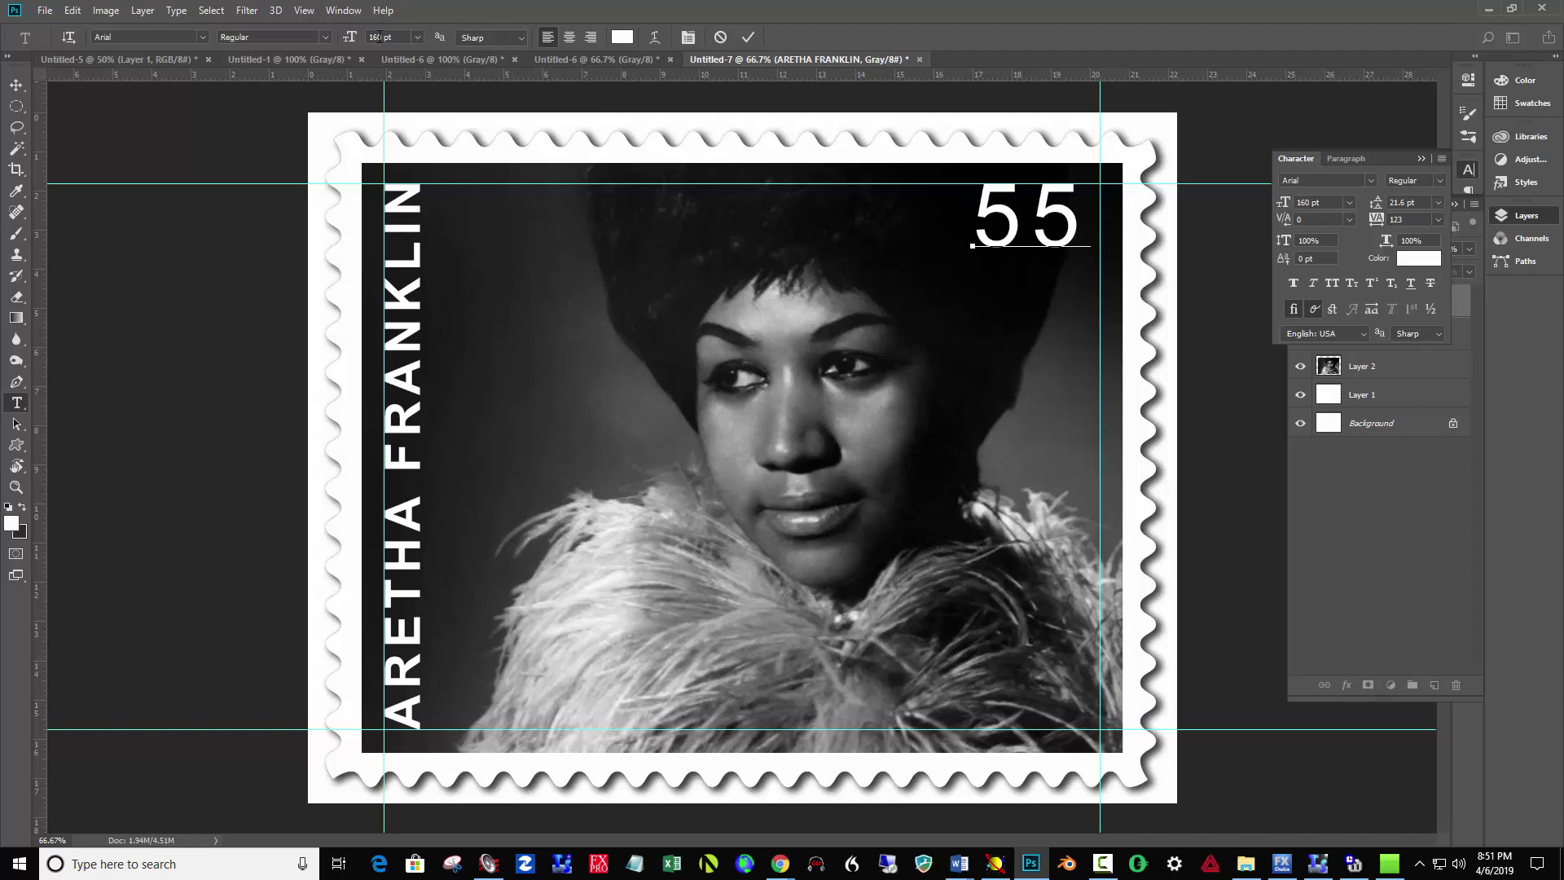
type("200")
key("Return")
- Enlarge the 55 to 200 pt with tracking -50 and commit it
left_click_drag(1087, 222, 962, 225)
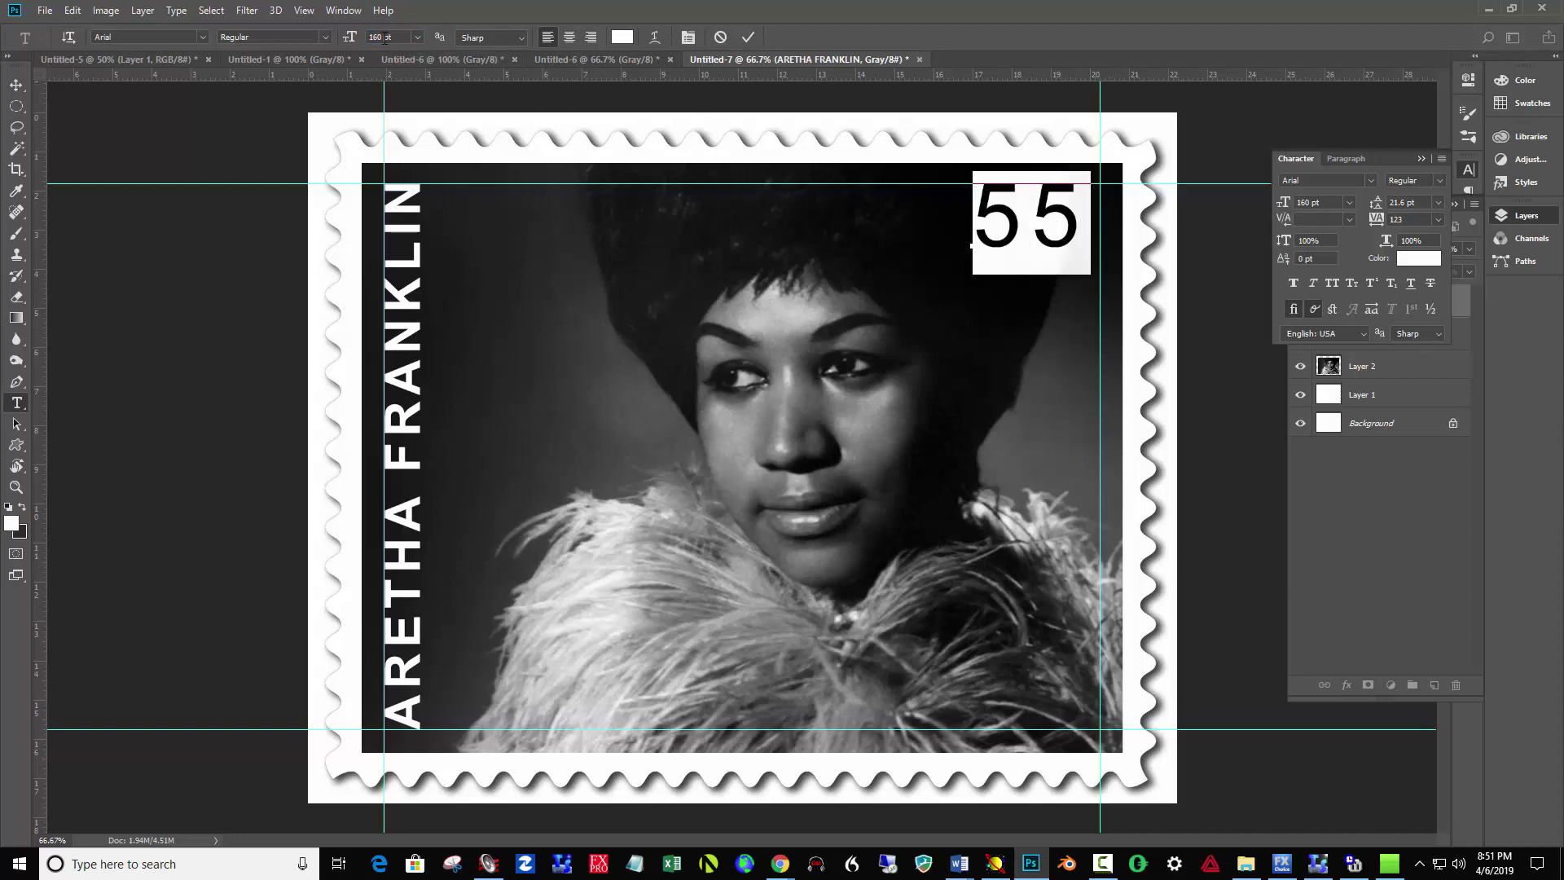
left_click(384, 38)
type("200")
key("Return")
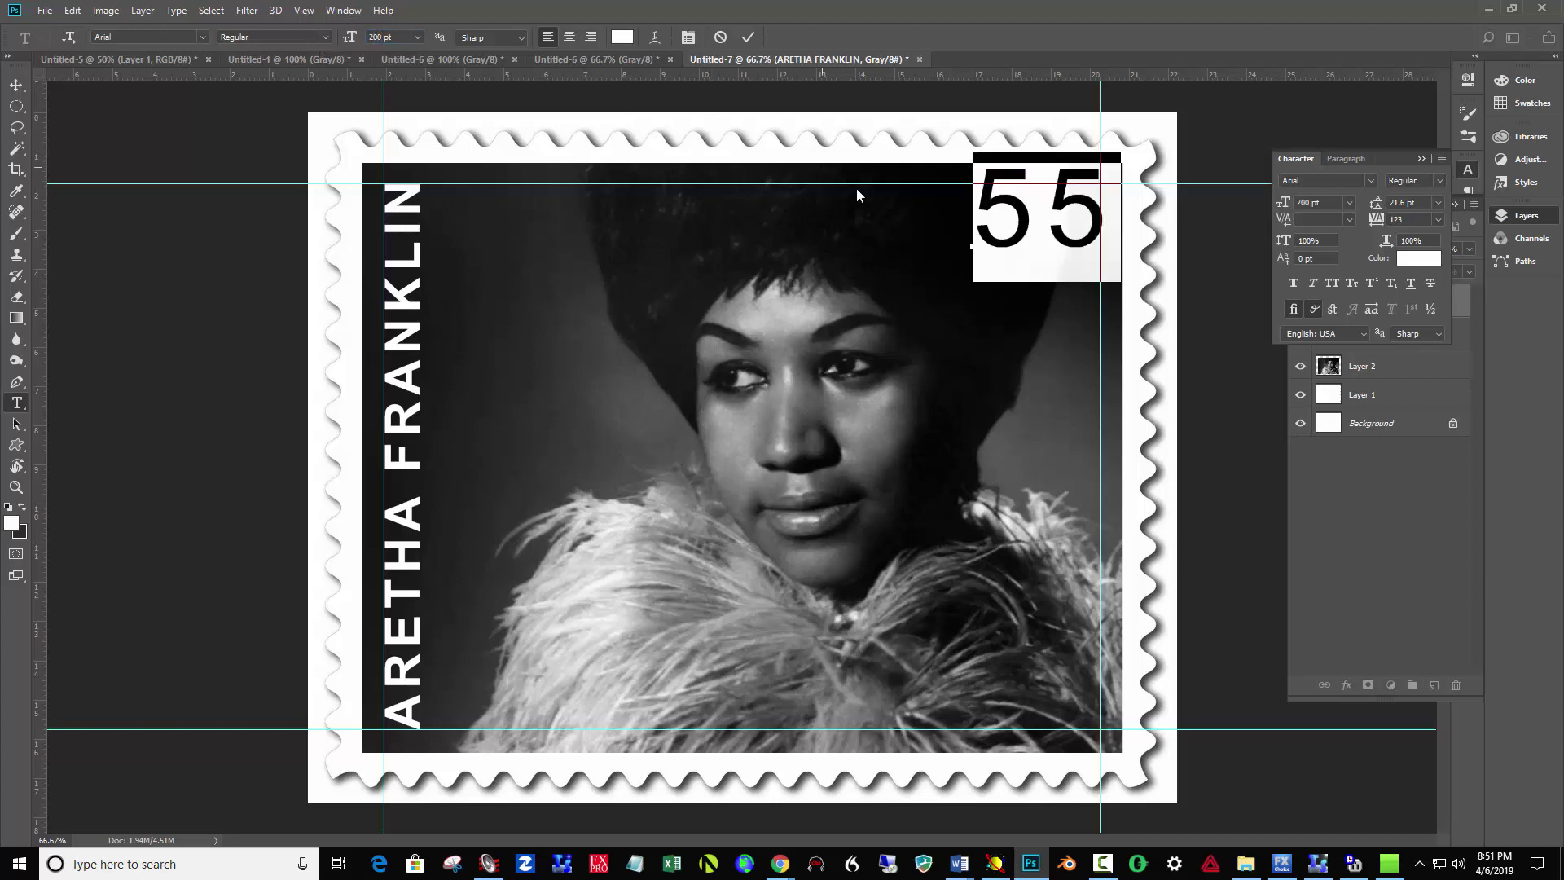
left_click(1432, 223)
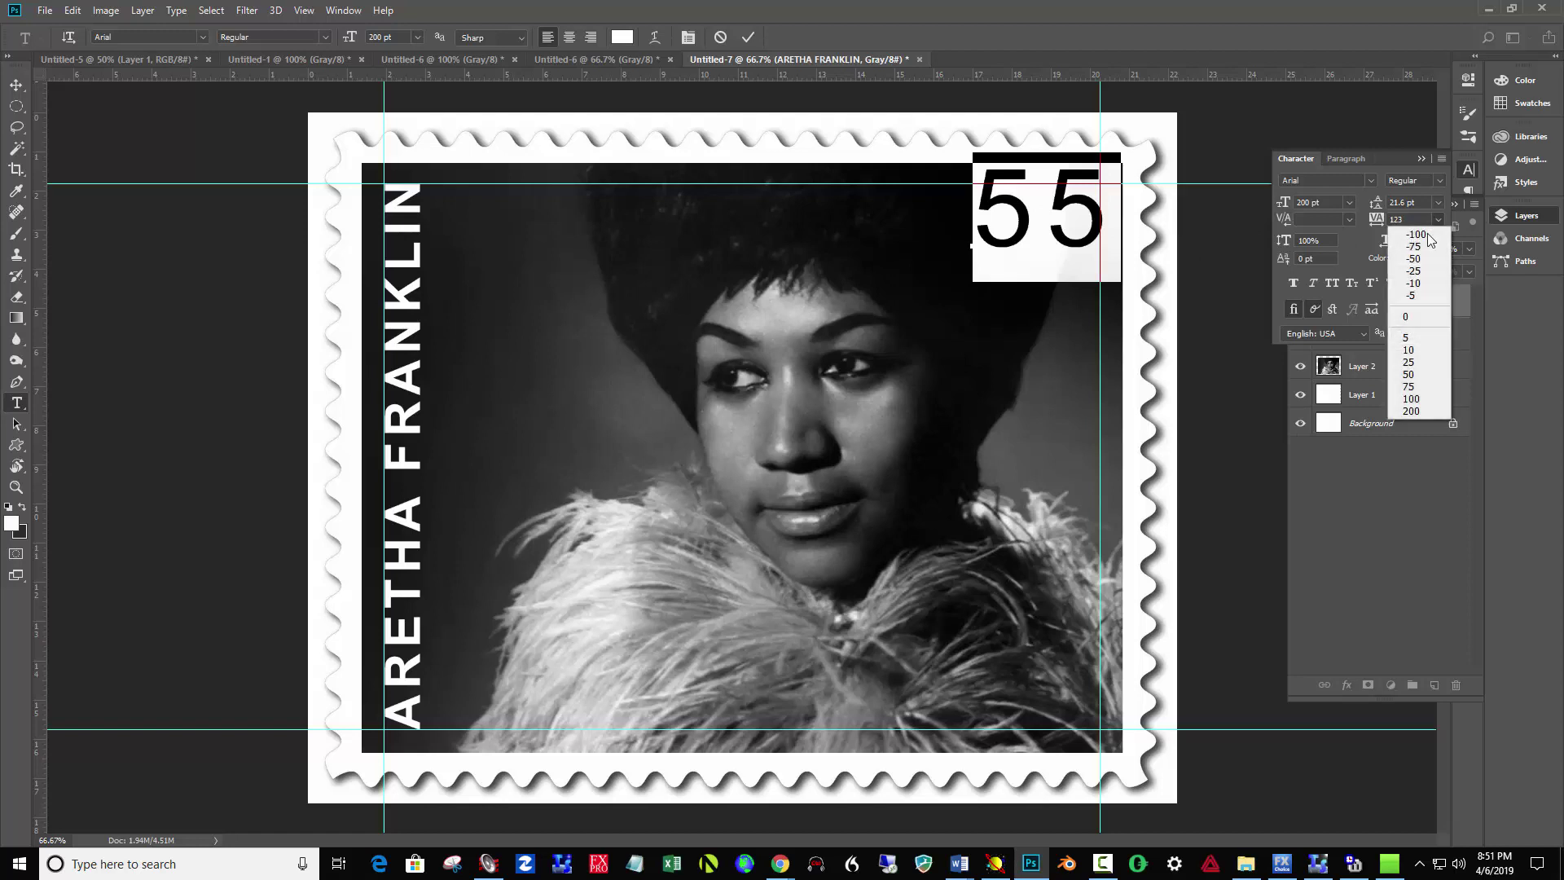
left_click(1413, 259)
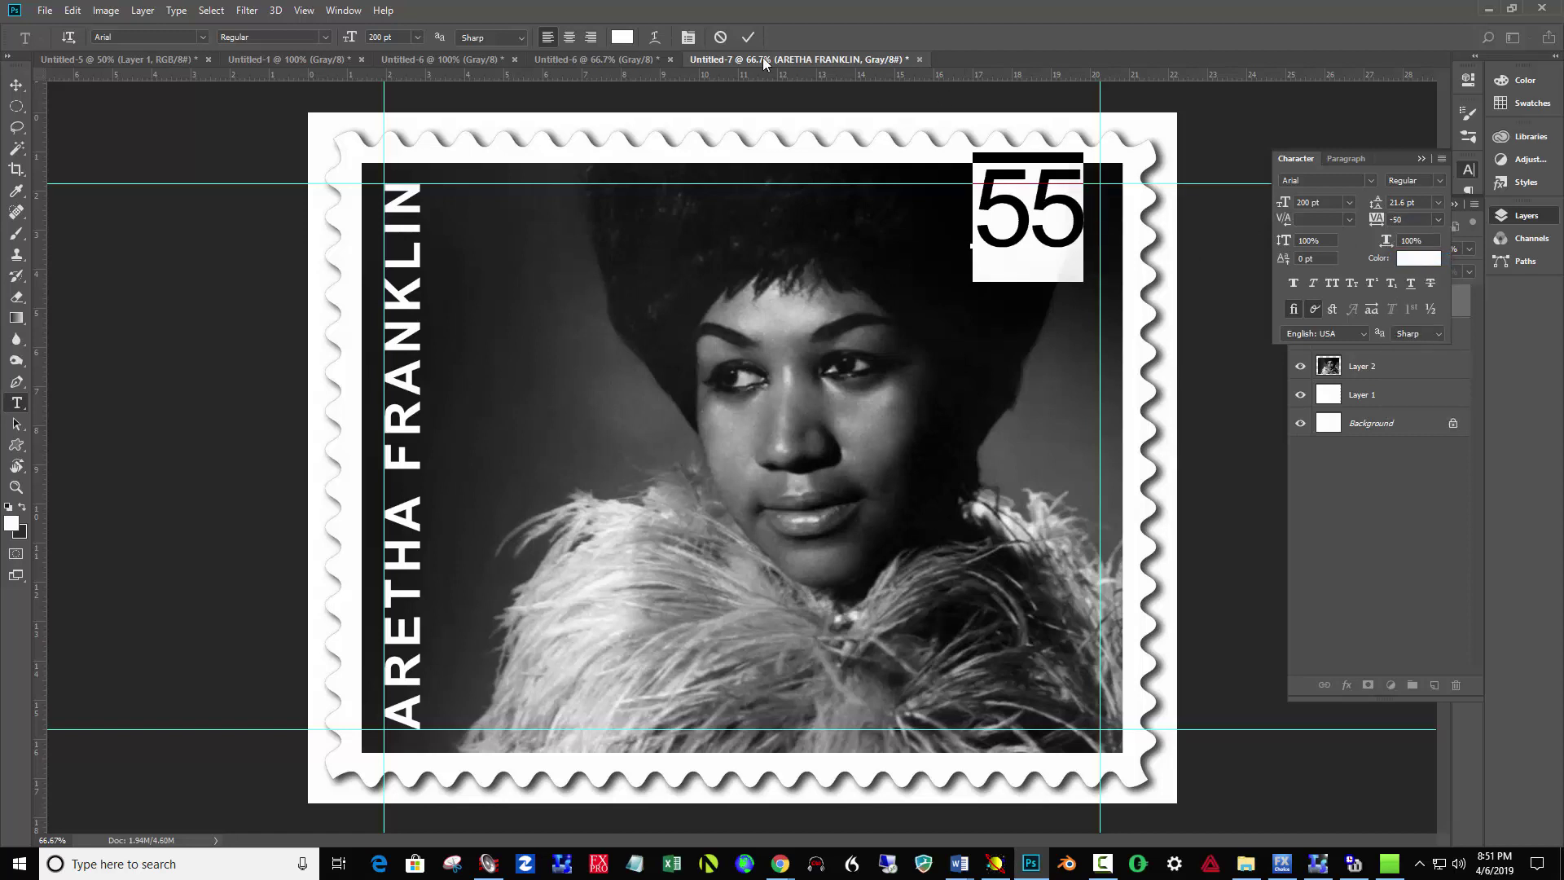
left_click(749, 35)
- Snap the 55 to the top and right guides and add a vertical guide at its left edge (~17.564 in)
key("v")
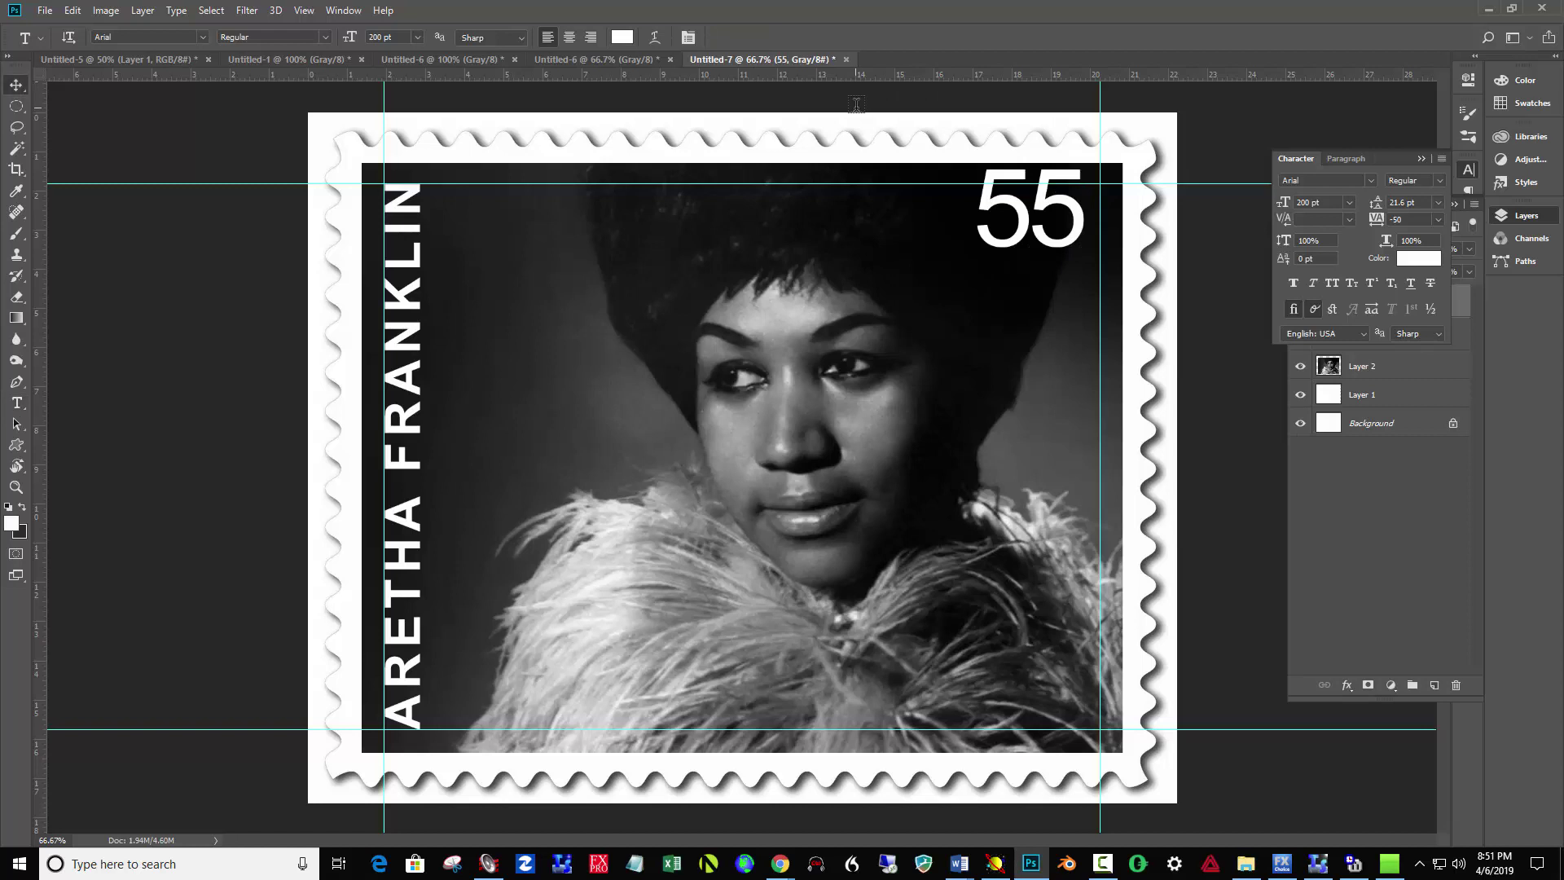
left_click_drag(1000, 242, 1025, 261)
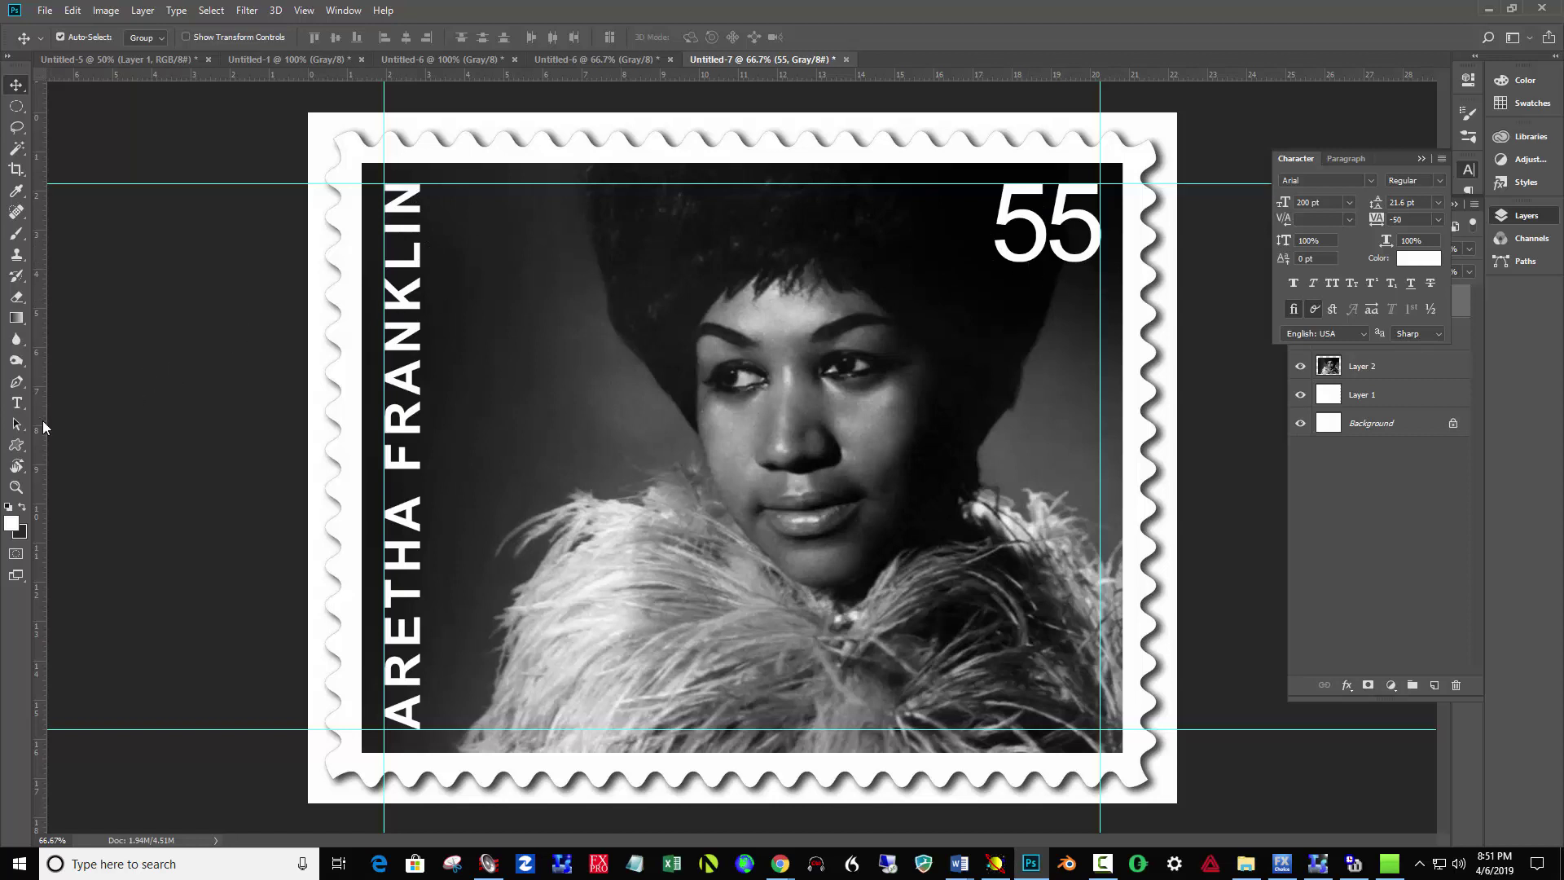
left_click_drag(42, 427, 994, 446)
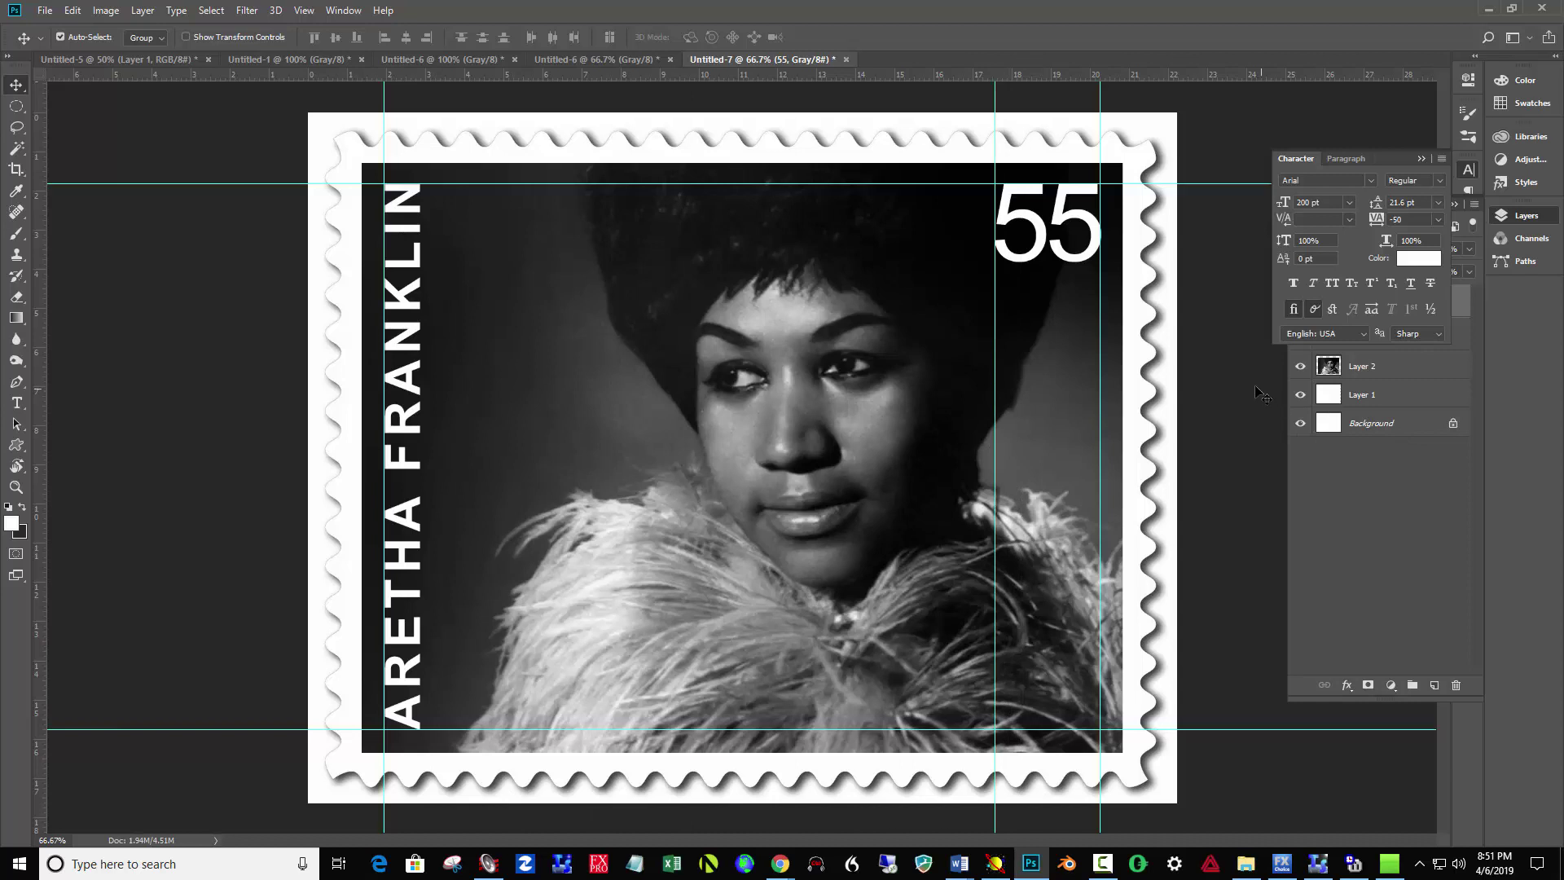
left_click(18, 404)
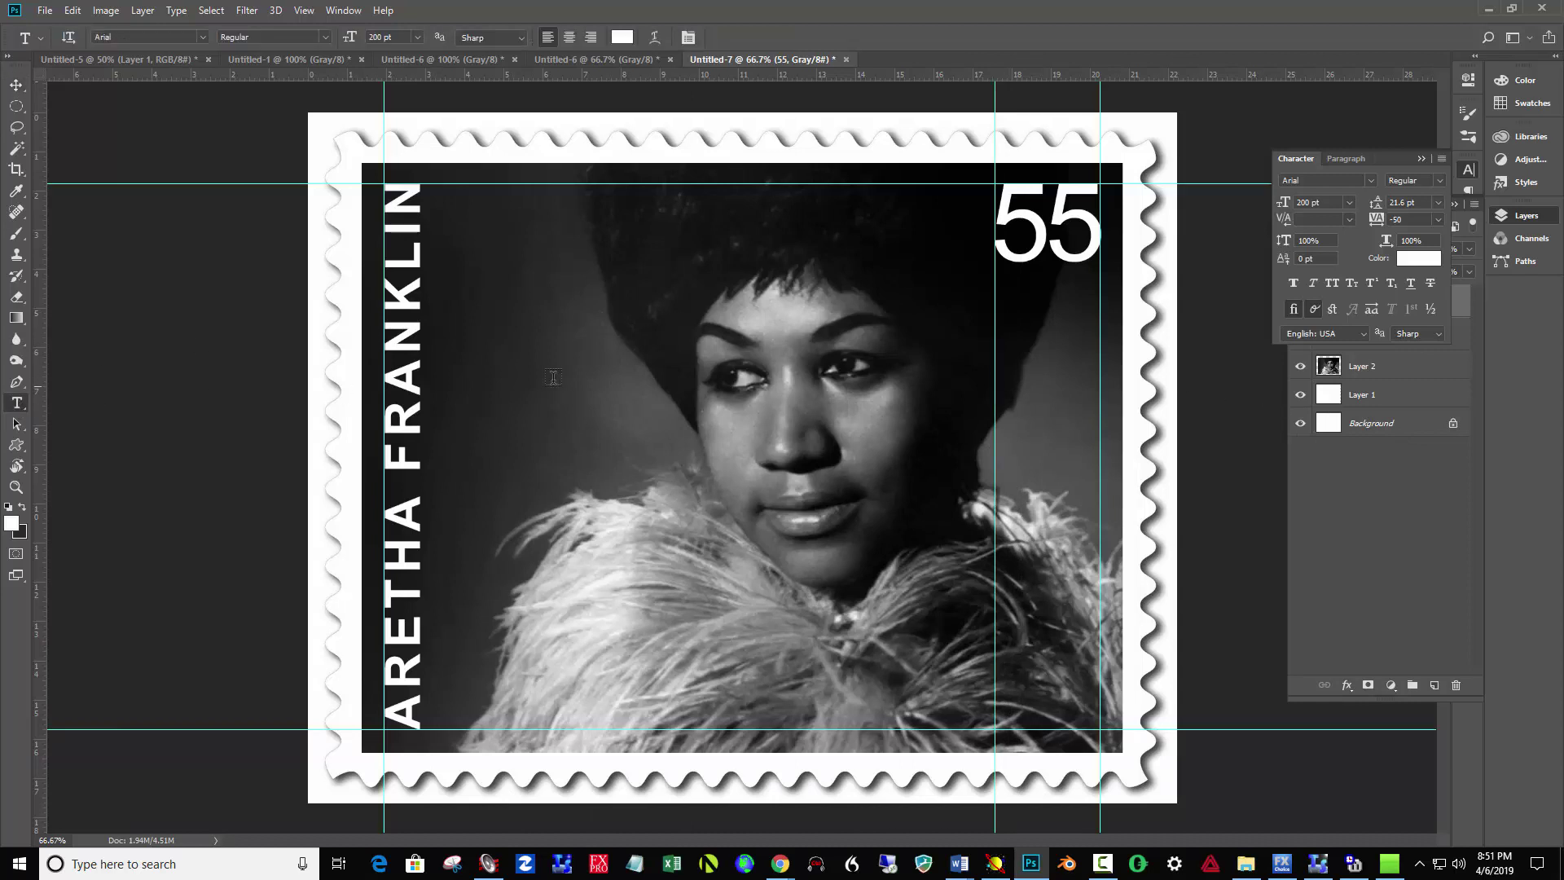
- Add a white 90 pt 'USA' text layer and move it directly beneath the 55
left_click(581, 369)
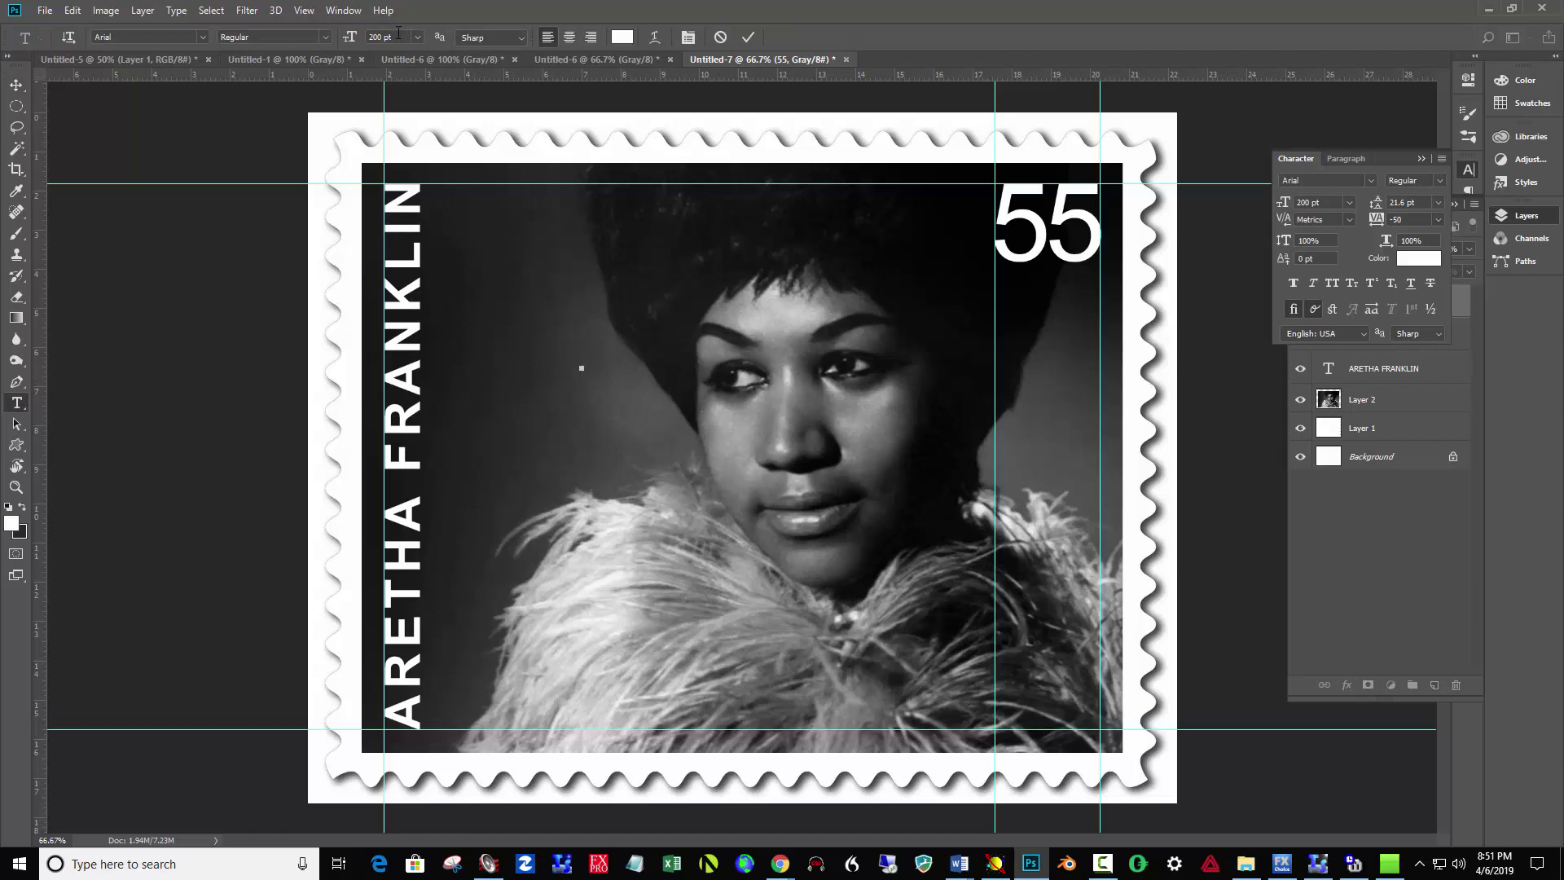
left_click(353, 40)
type("90")
key("Return")
type("USA")
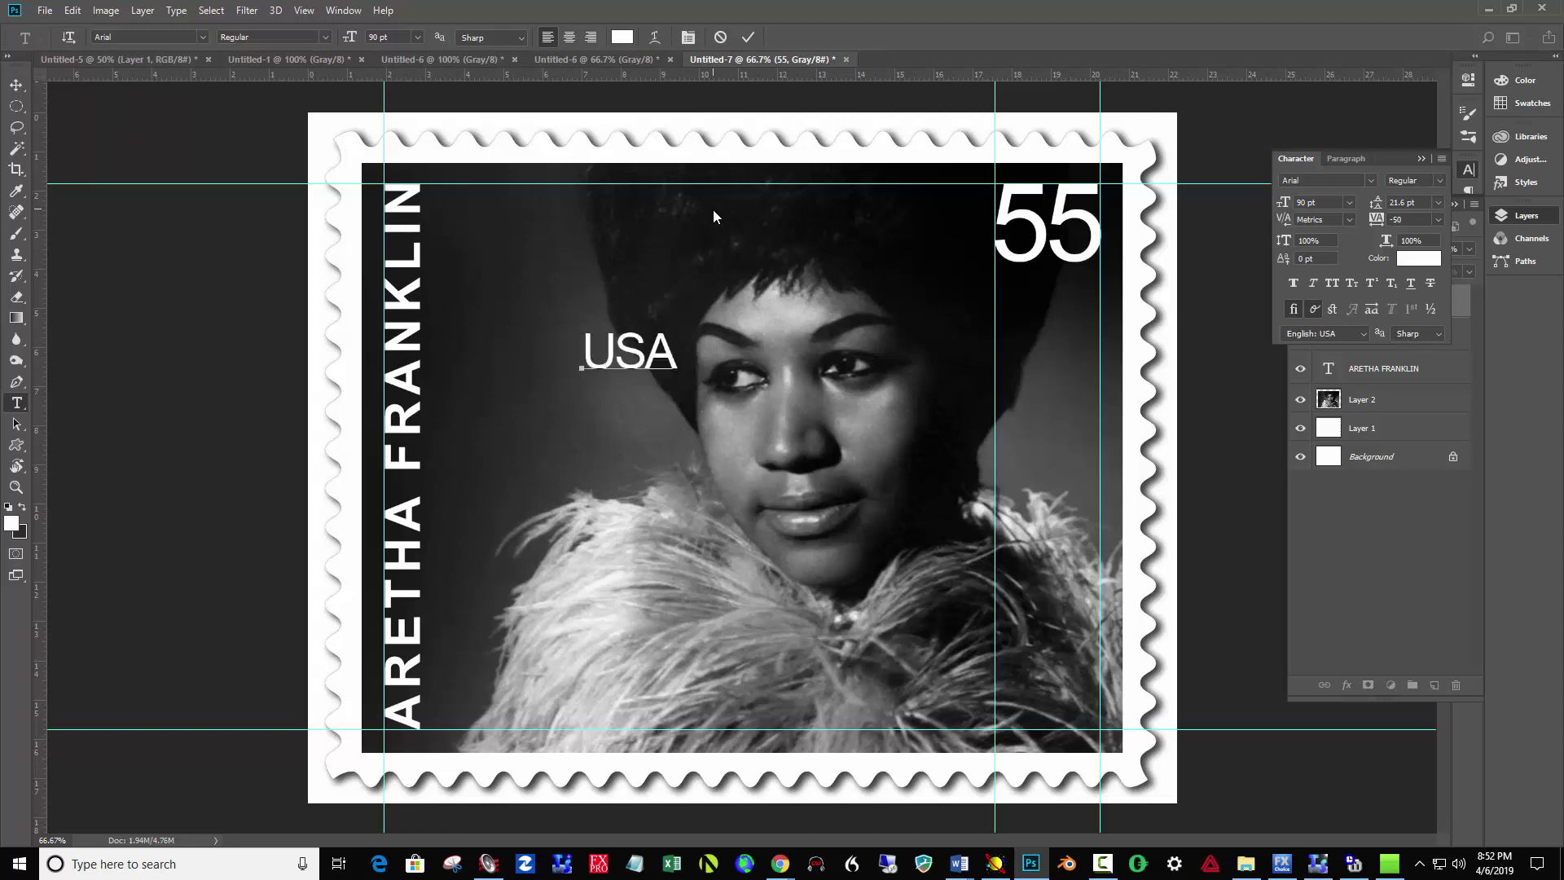
left_click(748, 37)
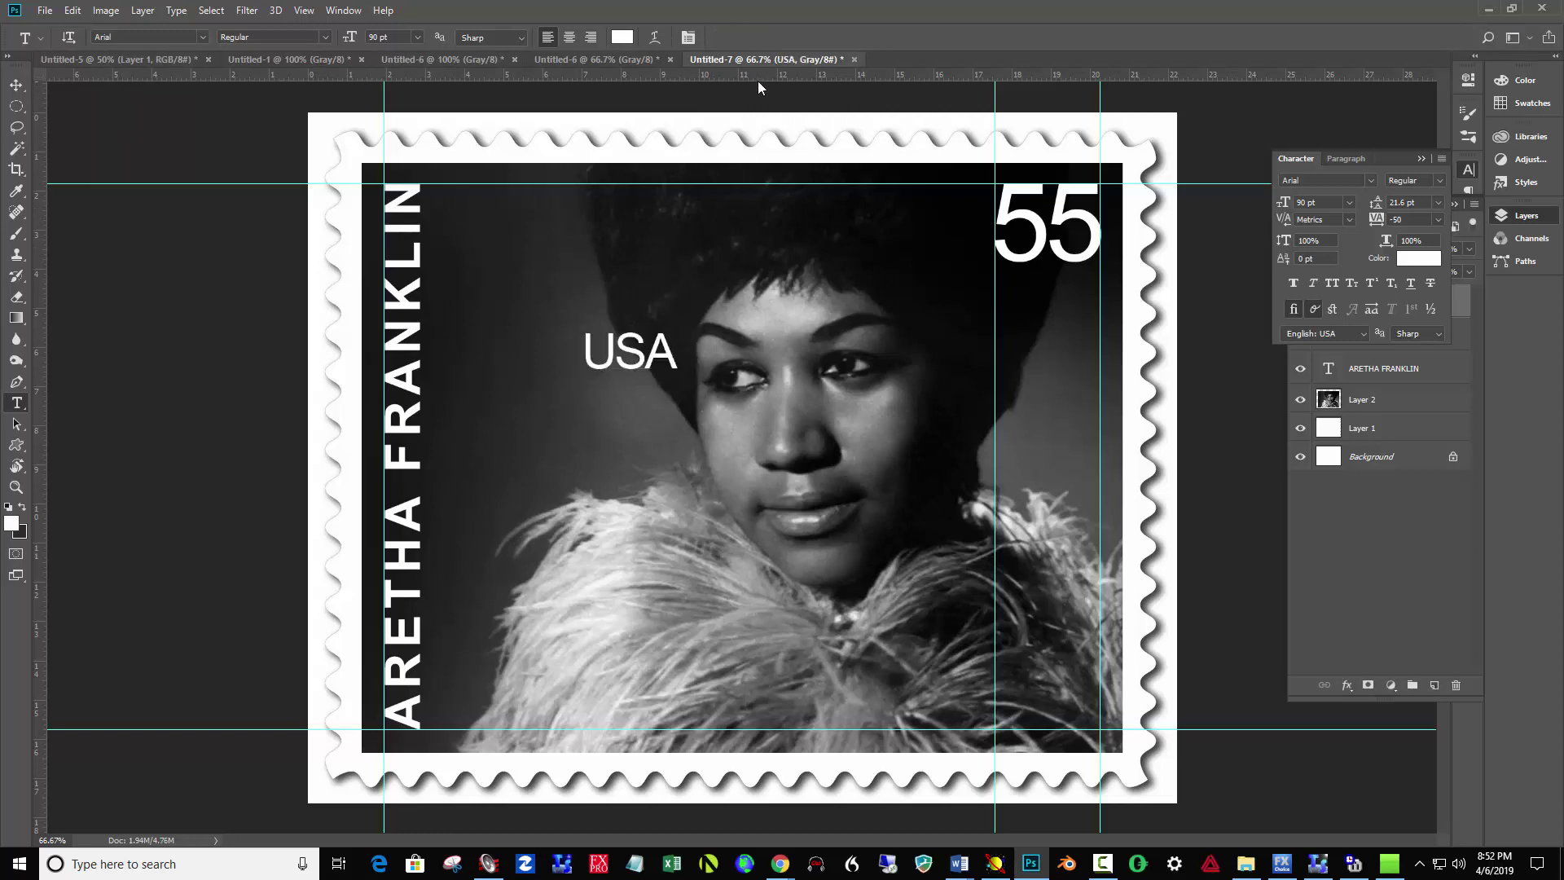
key("v")
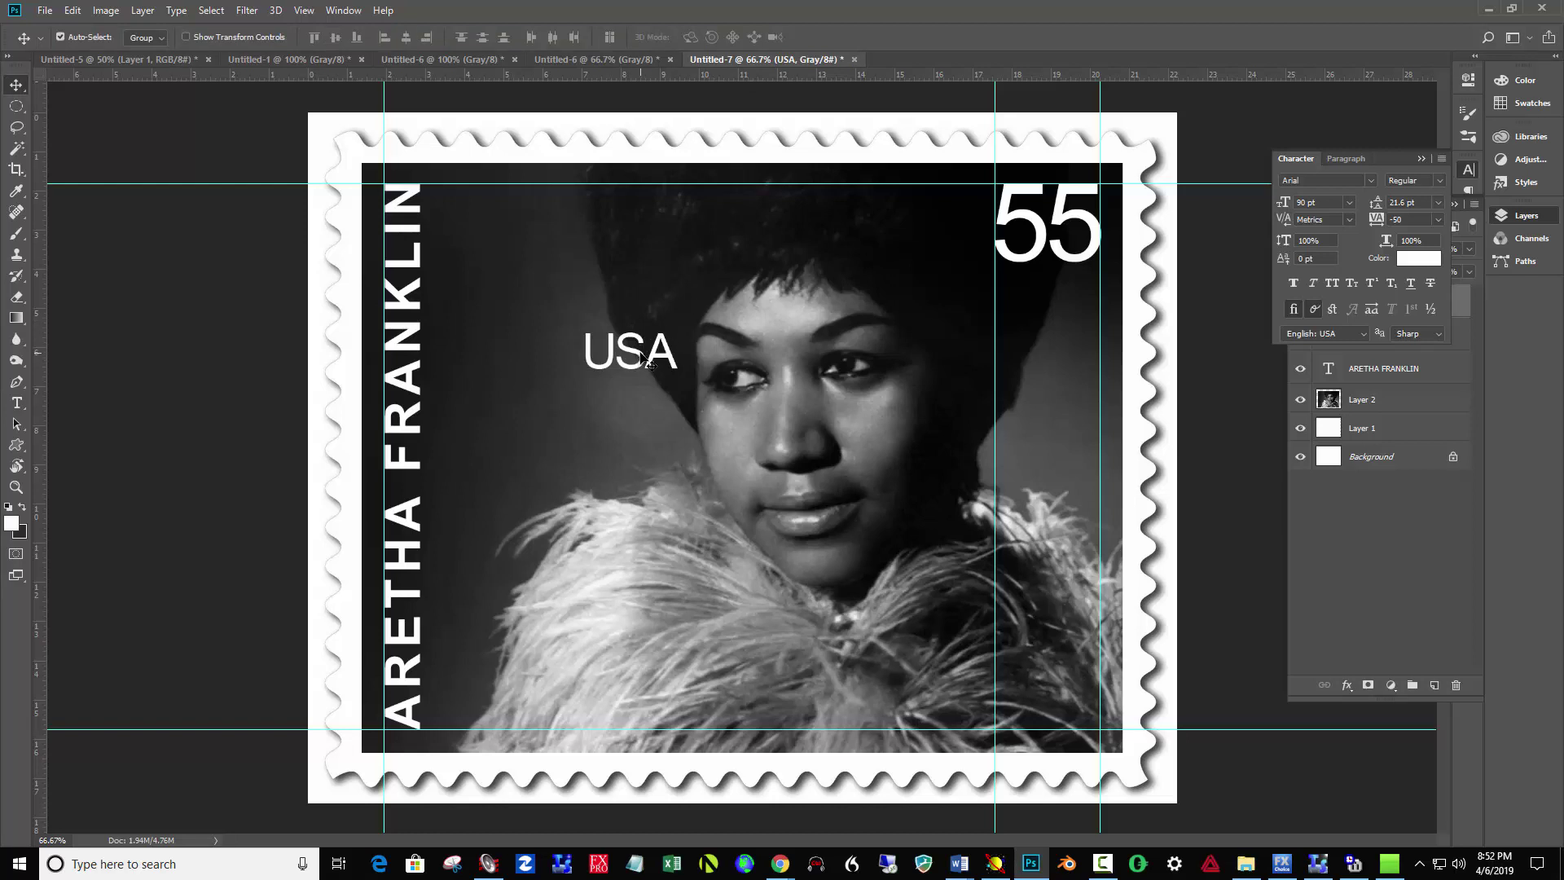
left_click_drag(639, 357, 1049, 290)
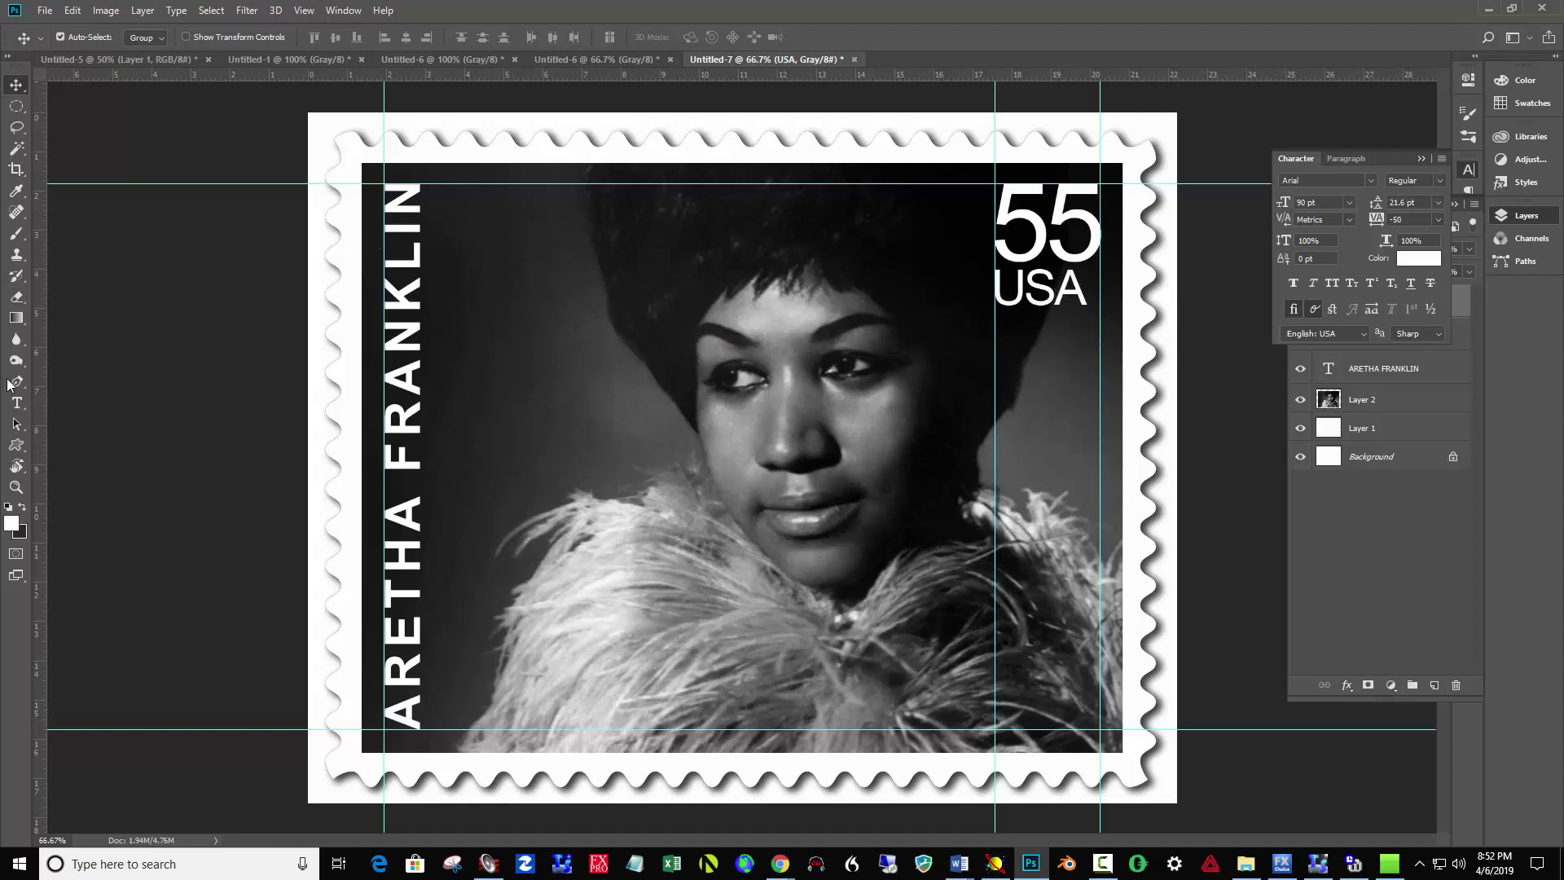
left_click(16, 403)
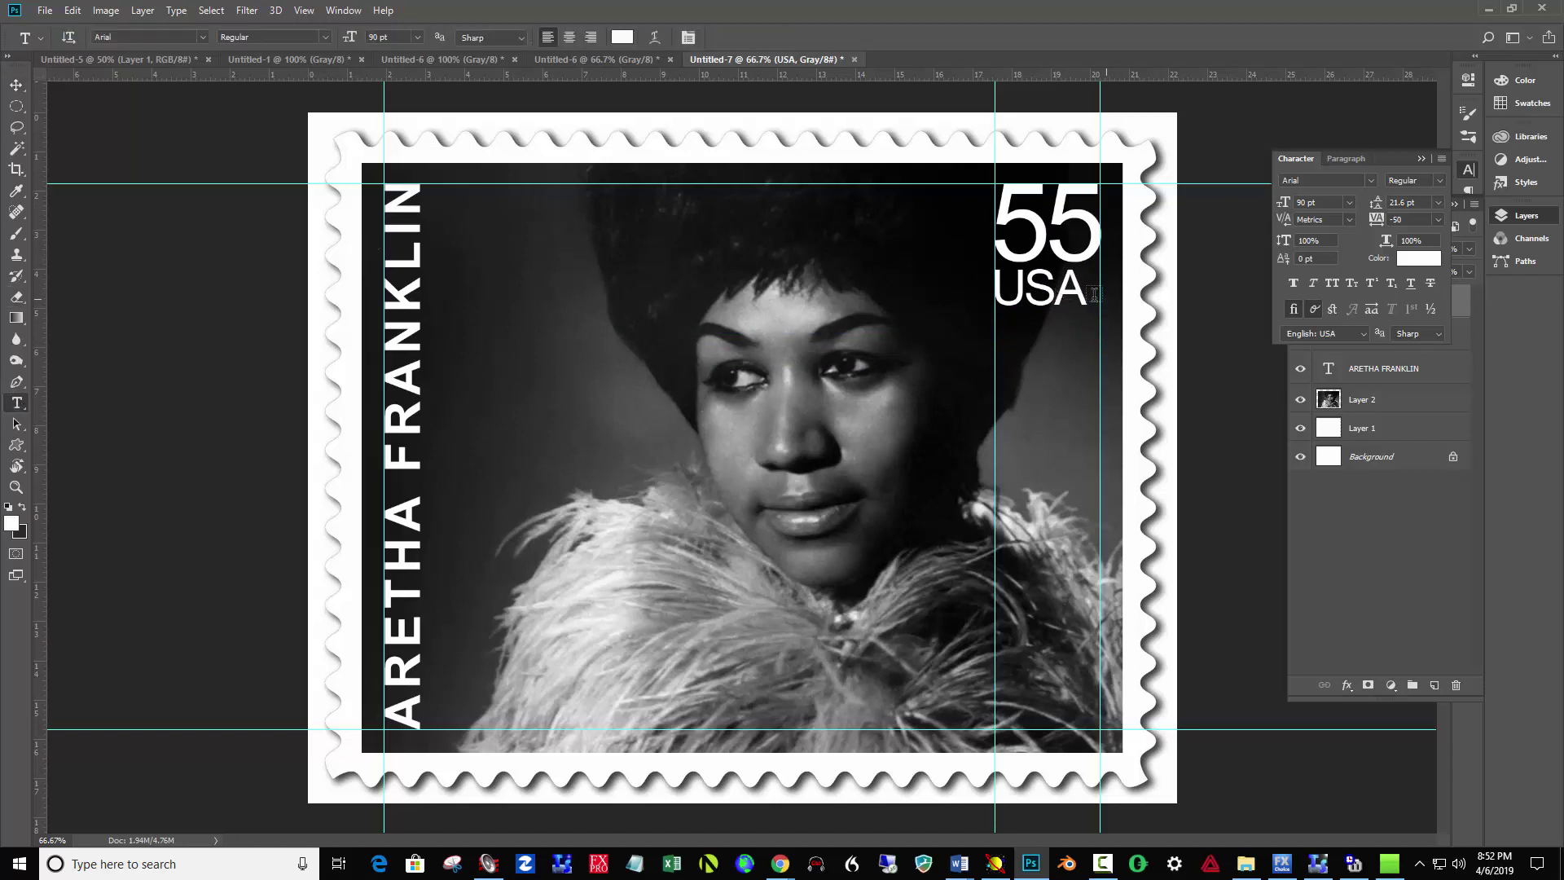
- Select the USA letters and set their tracking to 100, then tighten it to 92
left_click_drag(1086, 293, 988, 295)
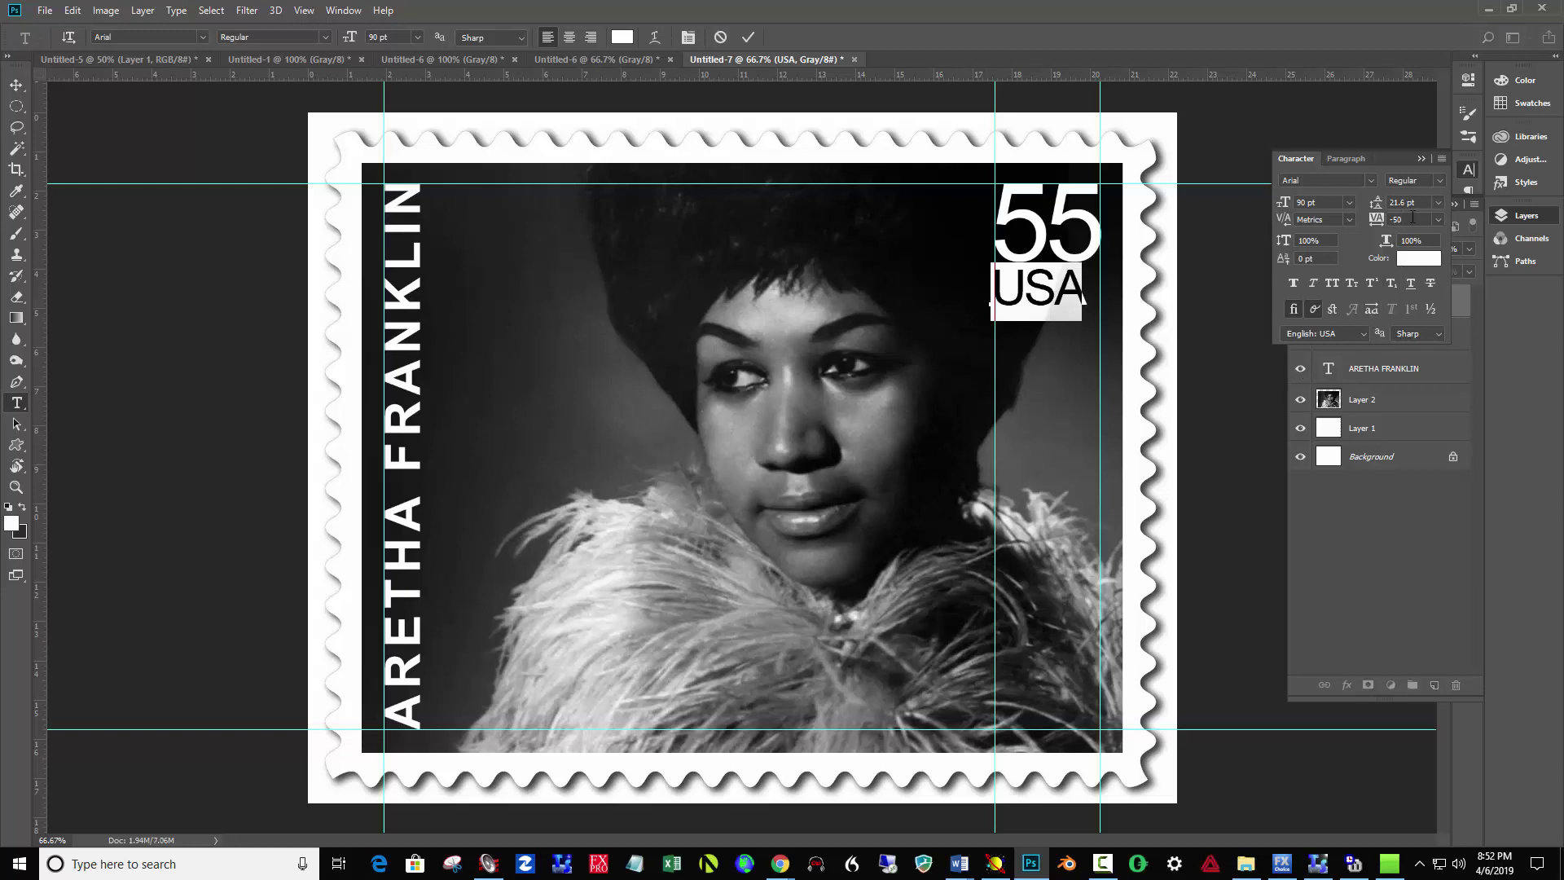
left_click(1435, 220)
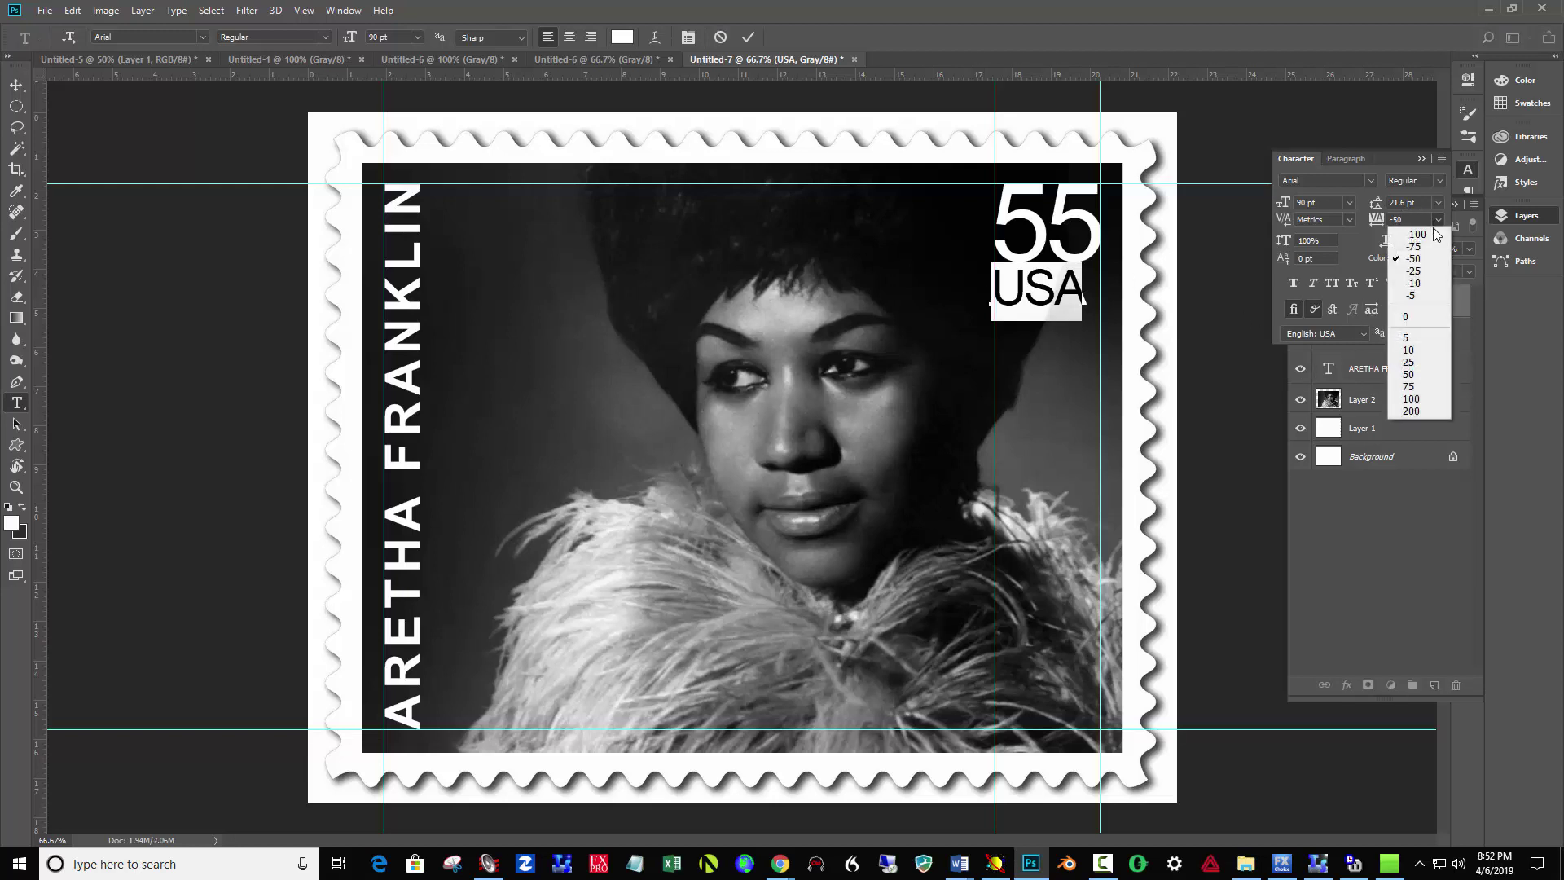
left_click(1424, 398)
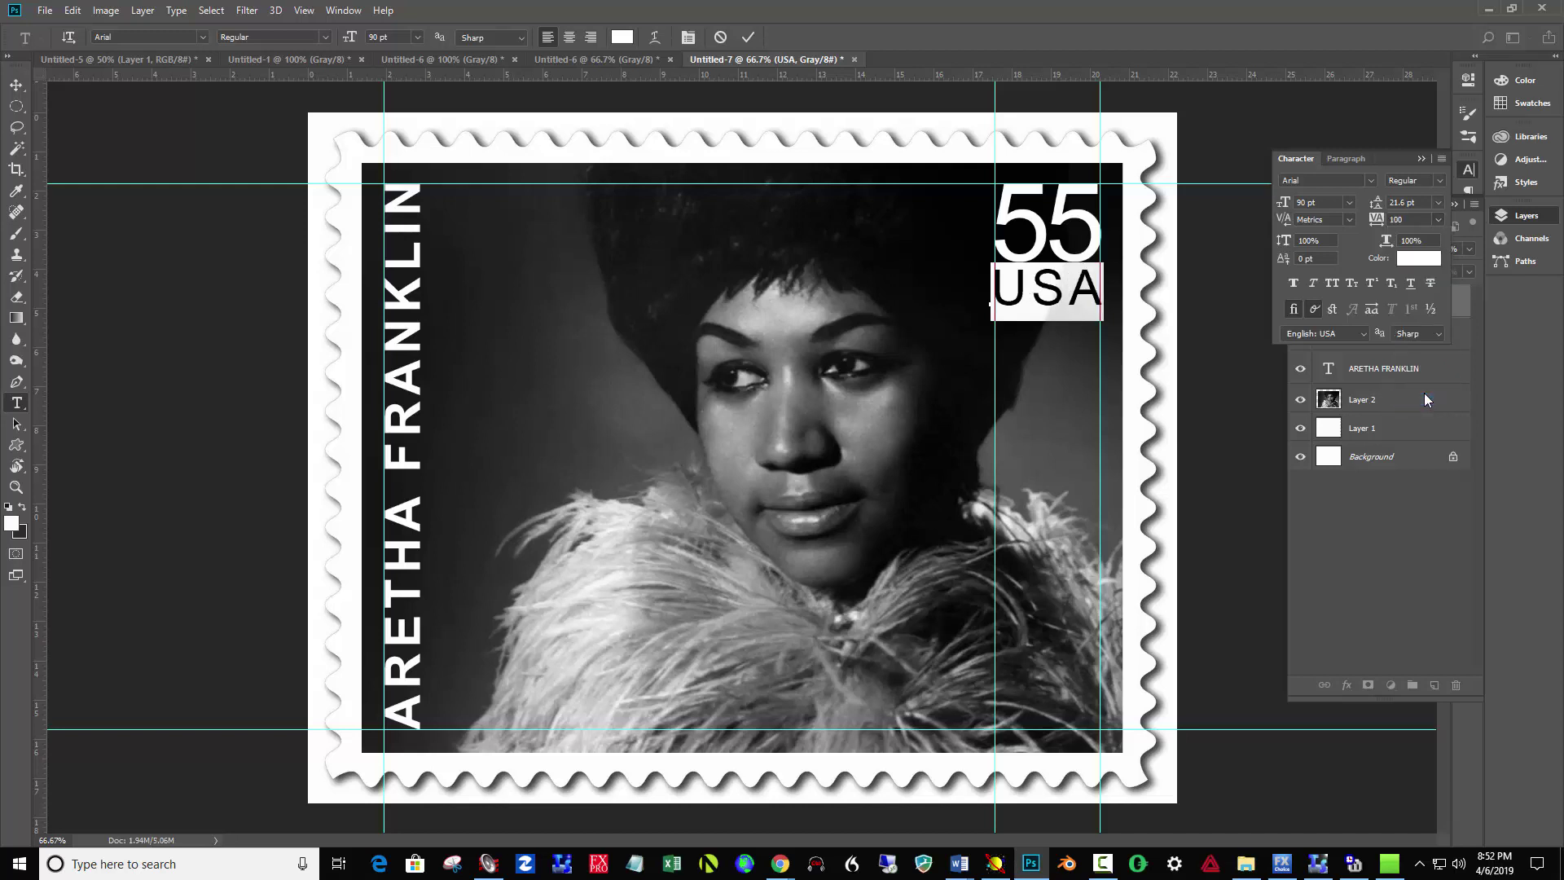
left_click(1393, 219)
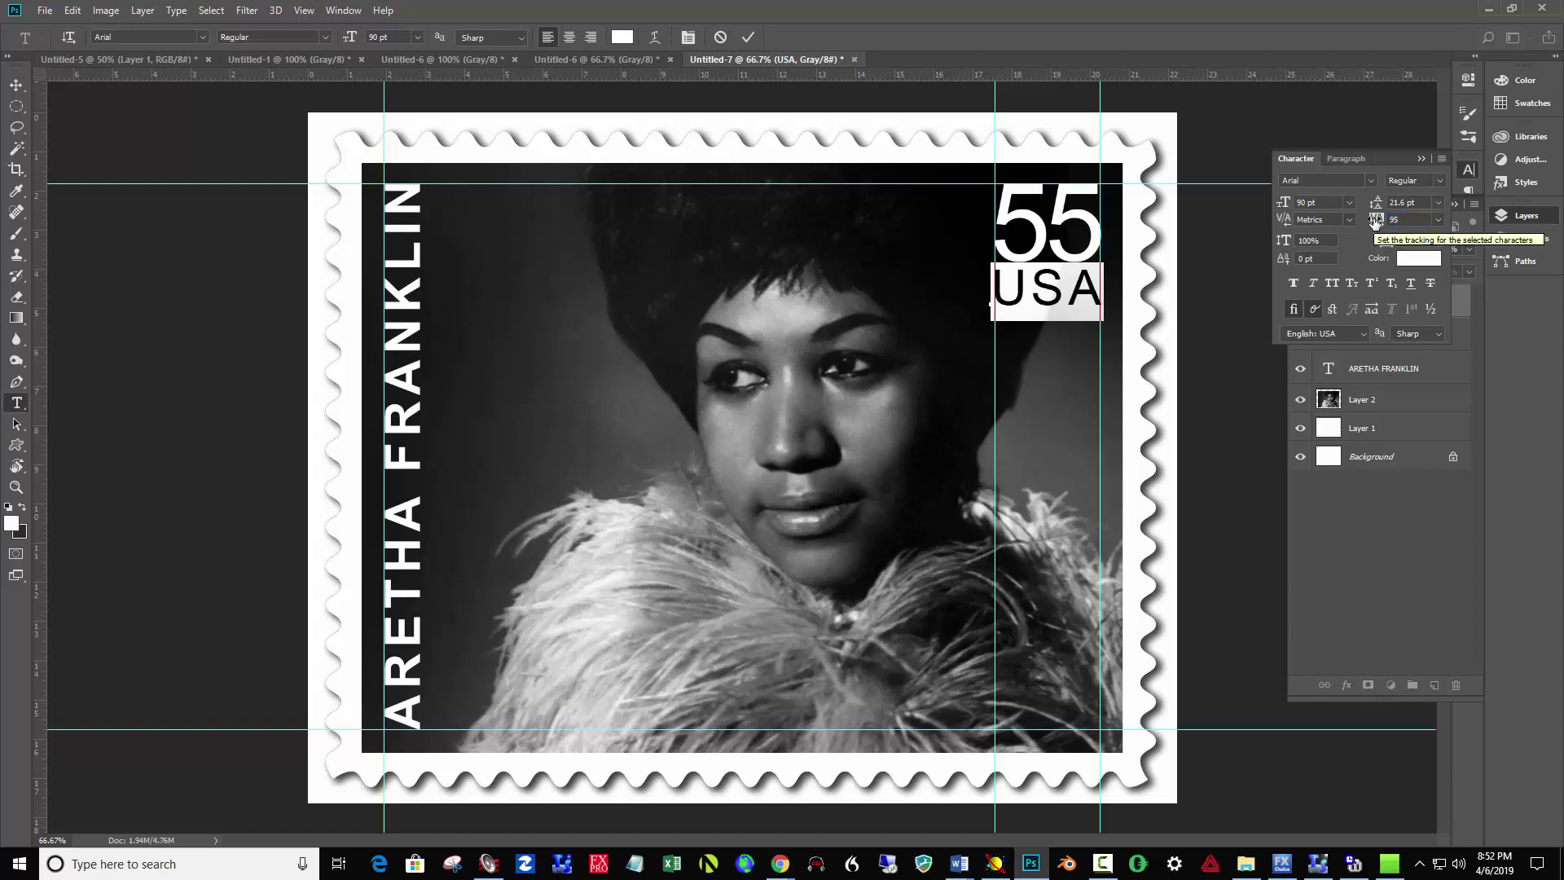
left_click(1402, 219)
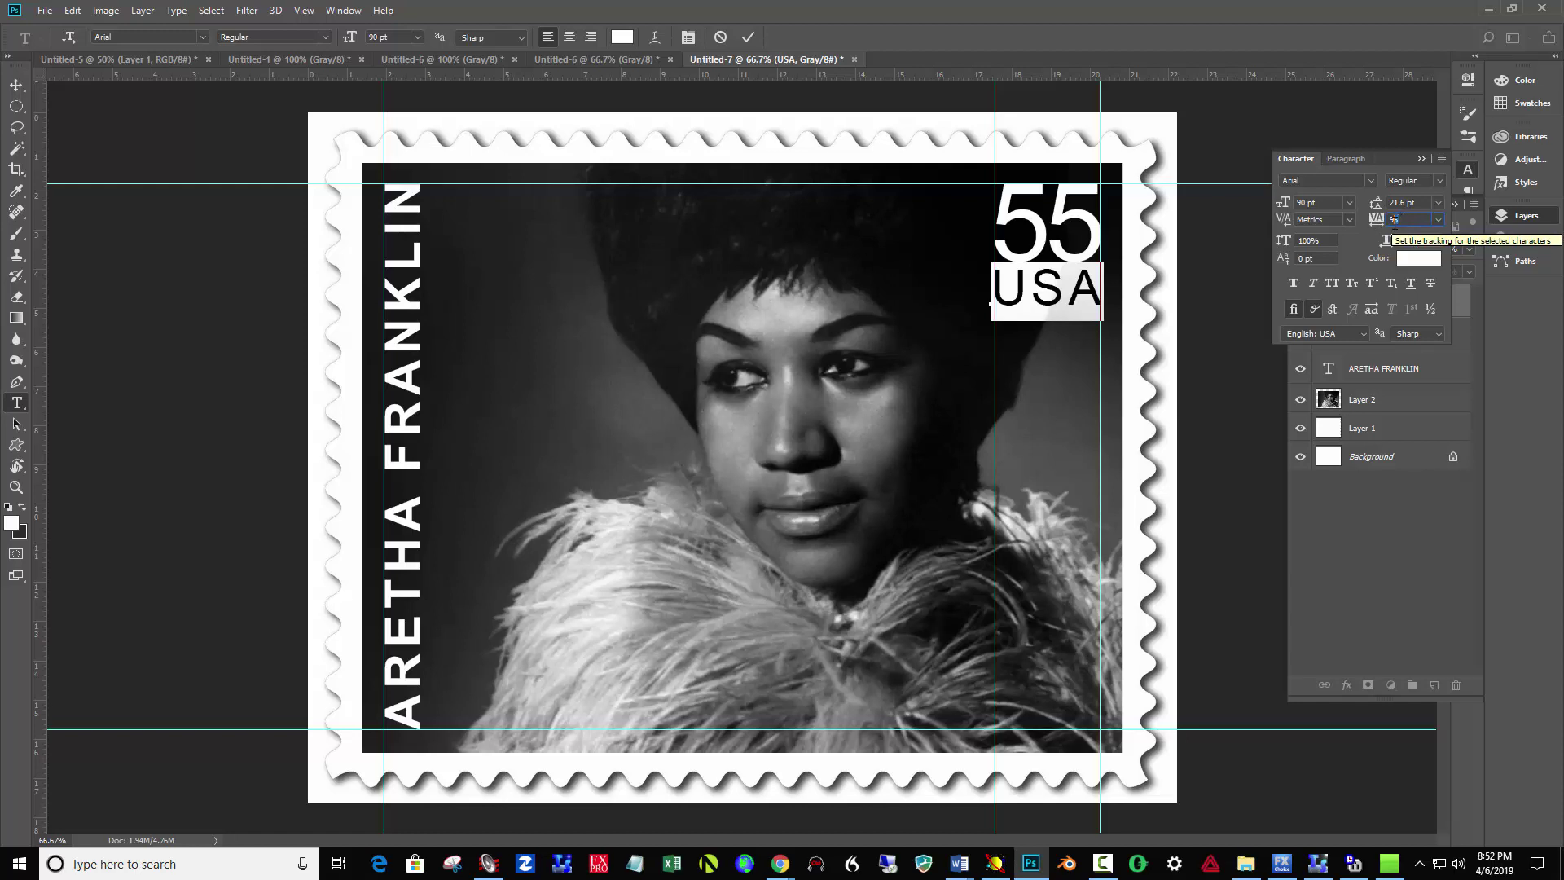
key("Down")
key("Down")
key("Down")
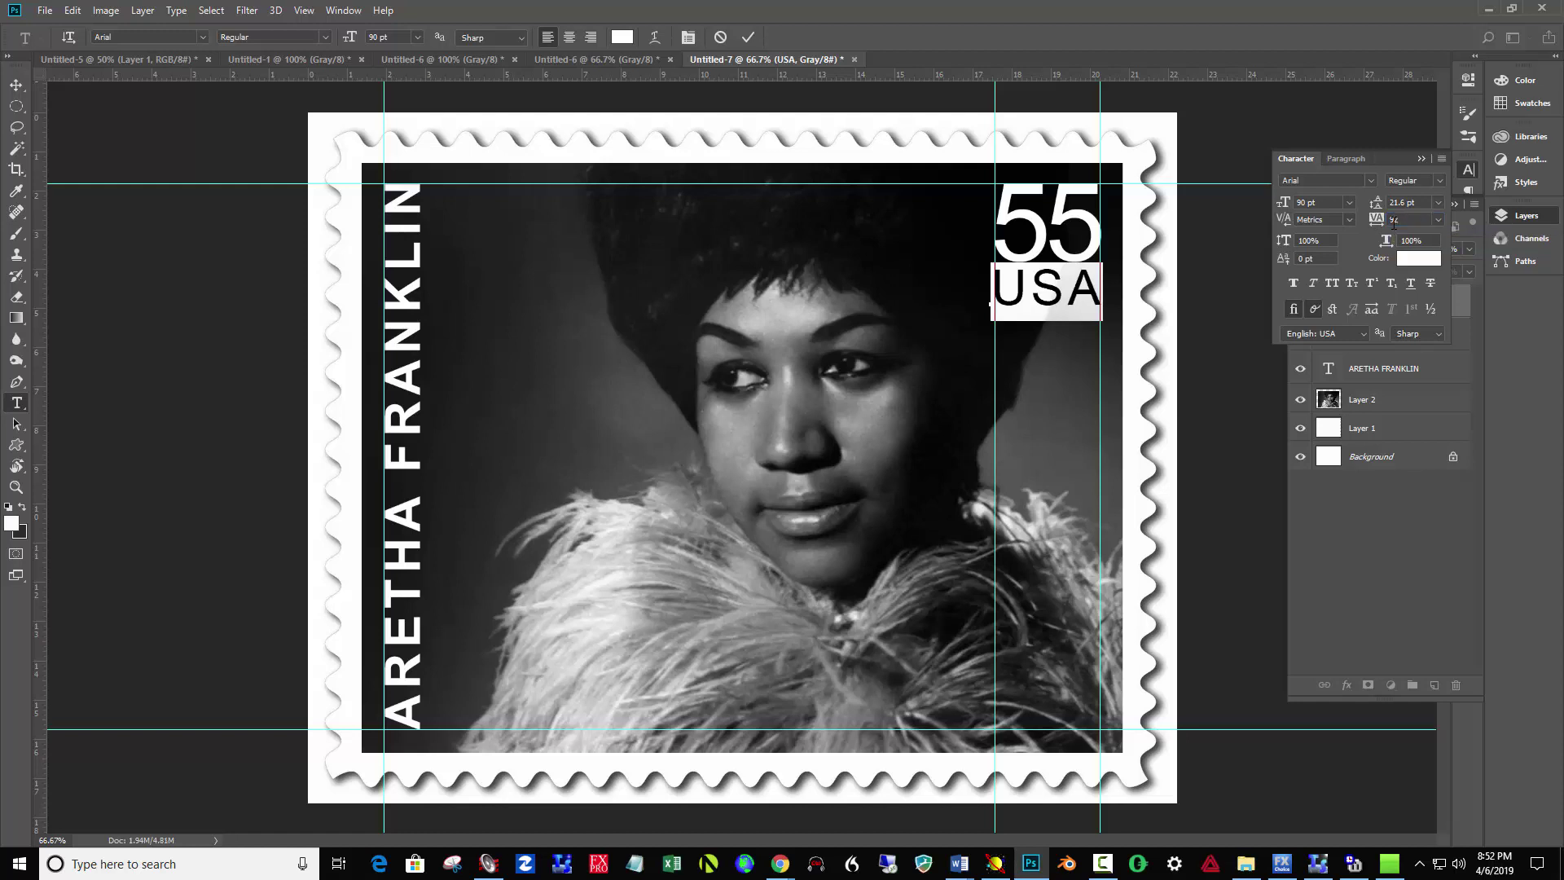
left_click(746, 37)
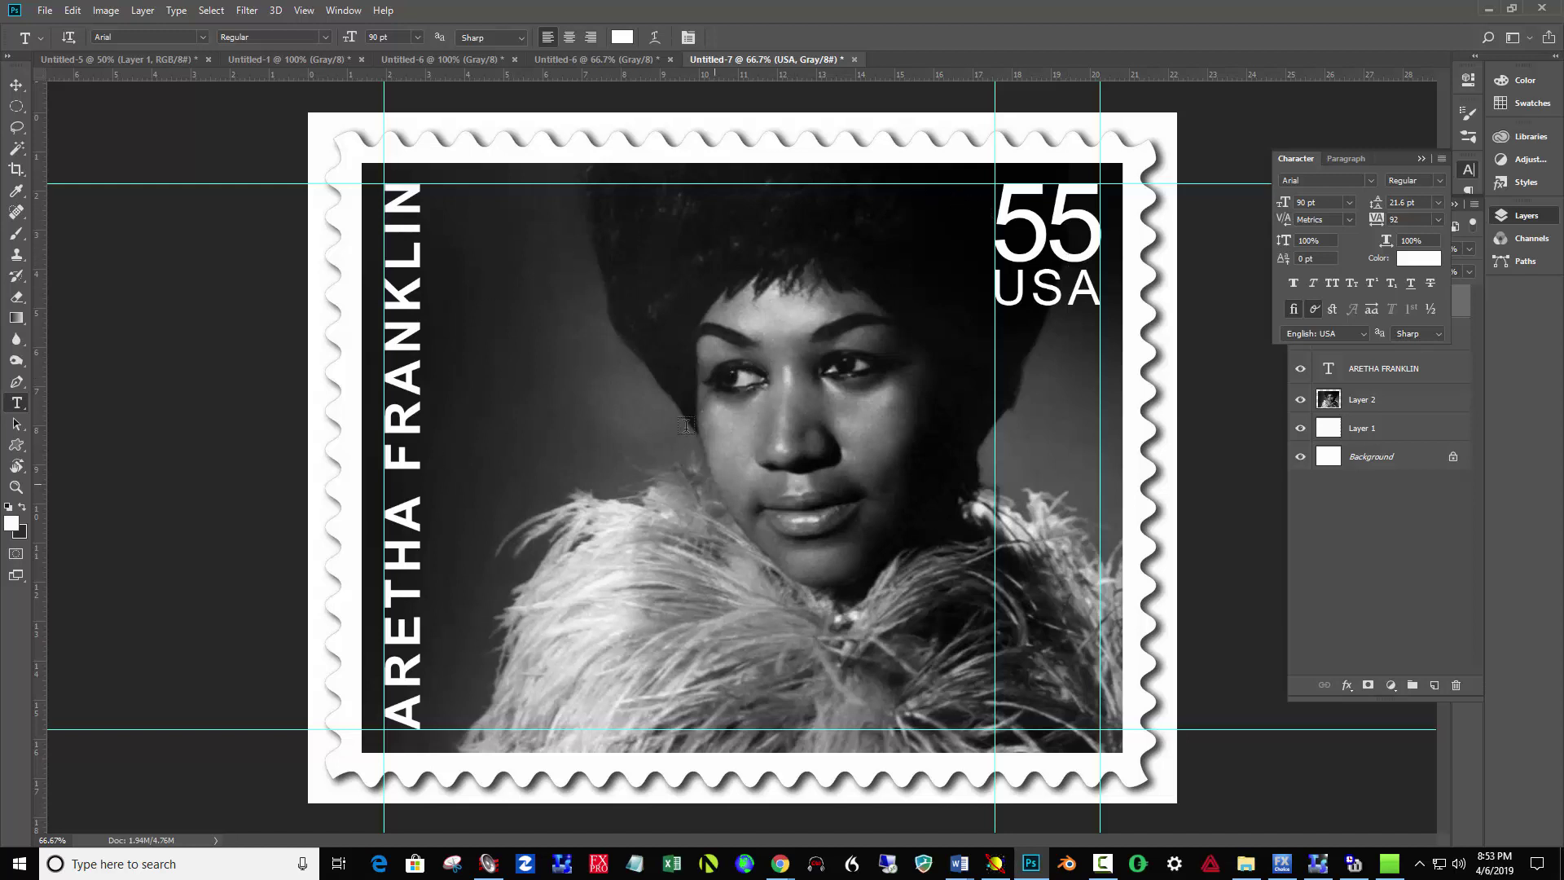
- Crop the microphone concert photo, shifting the framing within the crop box
left_click(601, 60)
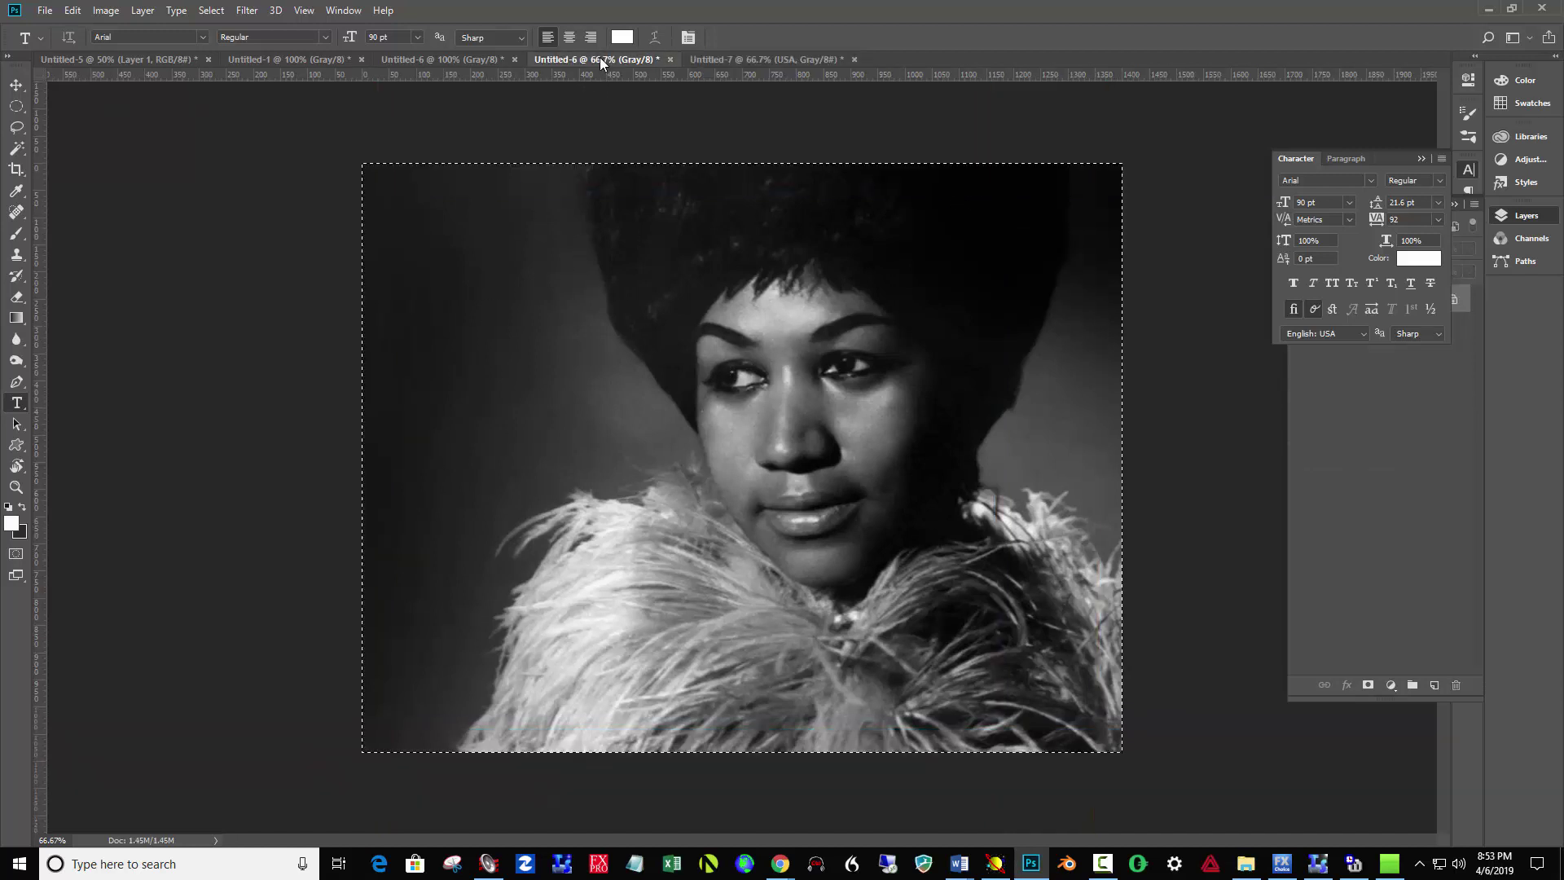
left_click(463, 58)
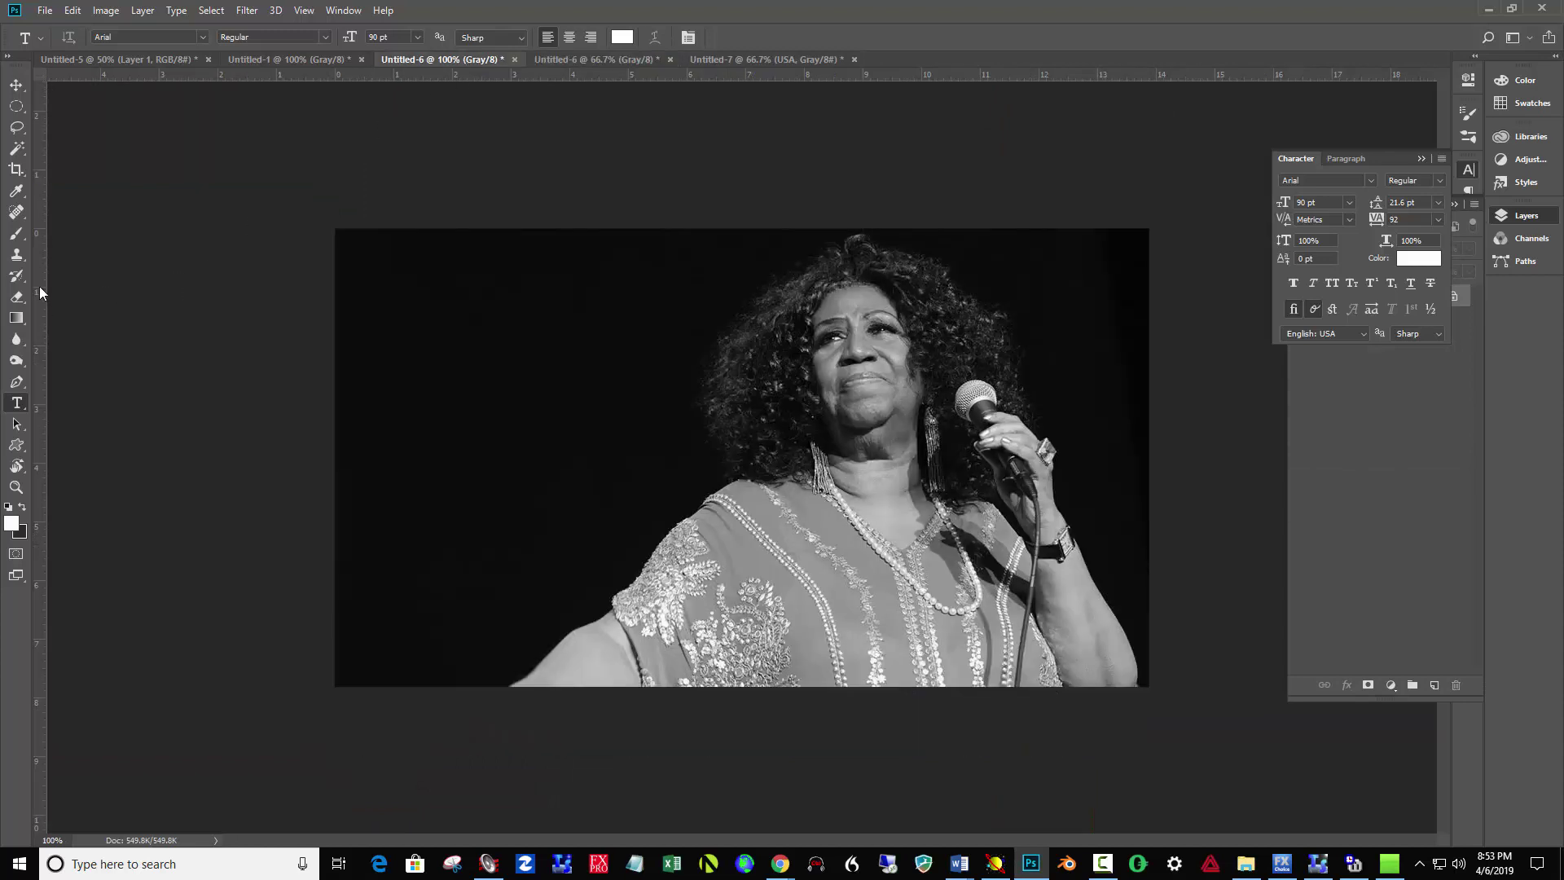
left_click(17, 169)
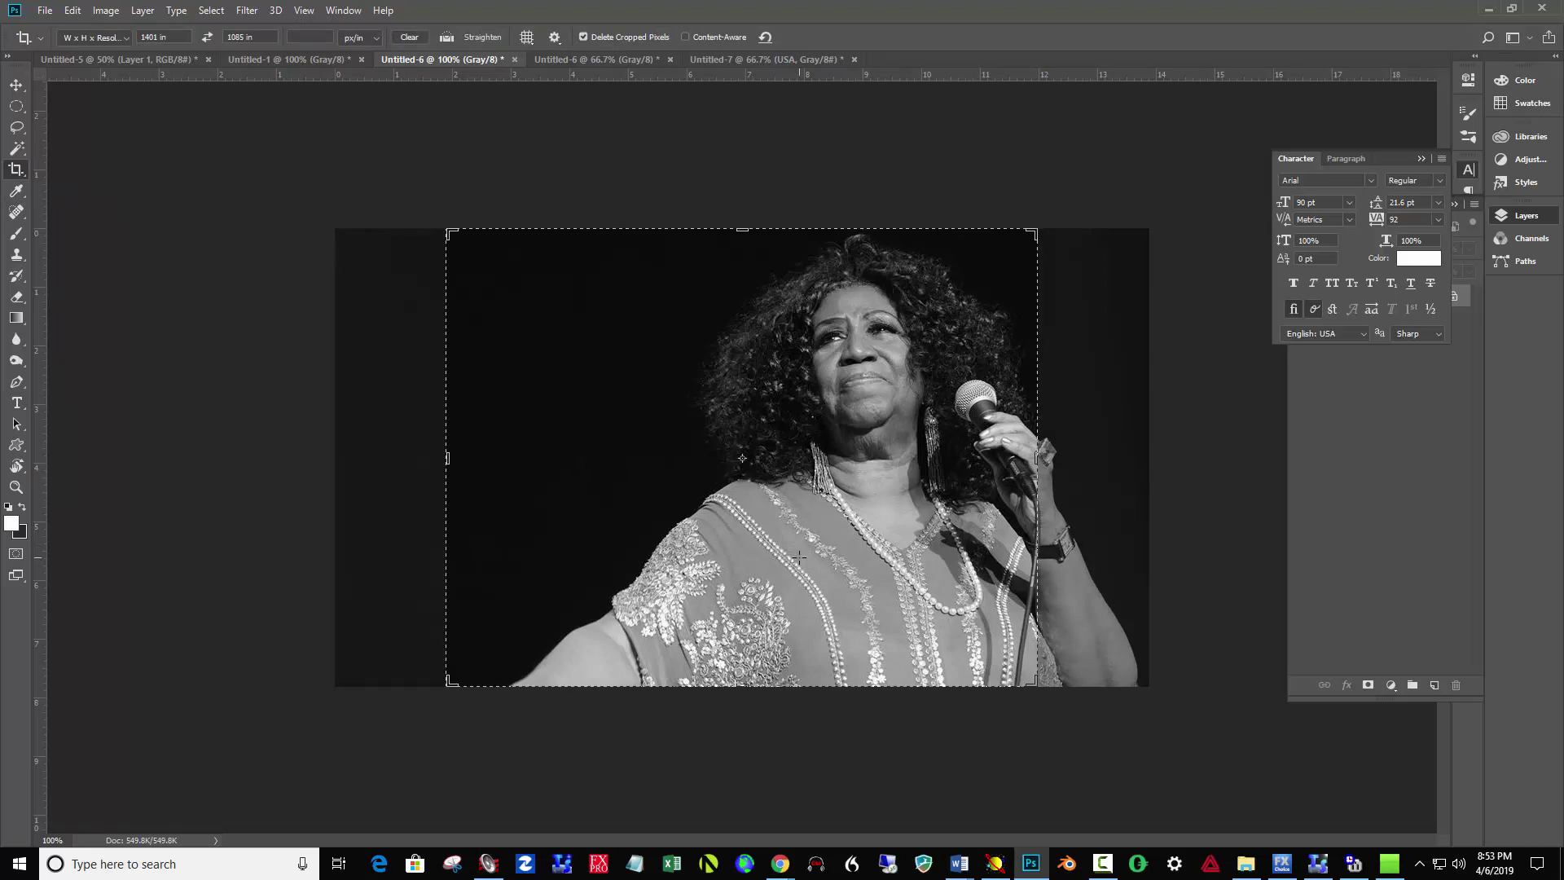
left_click_drag(798, 557, 767, 560)
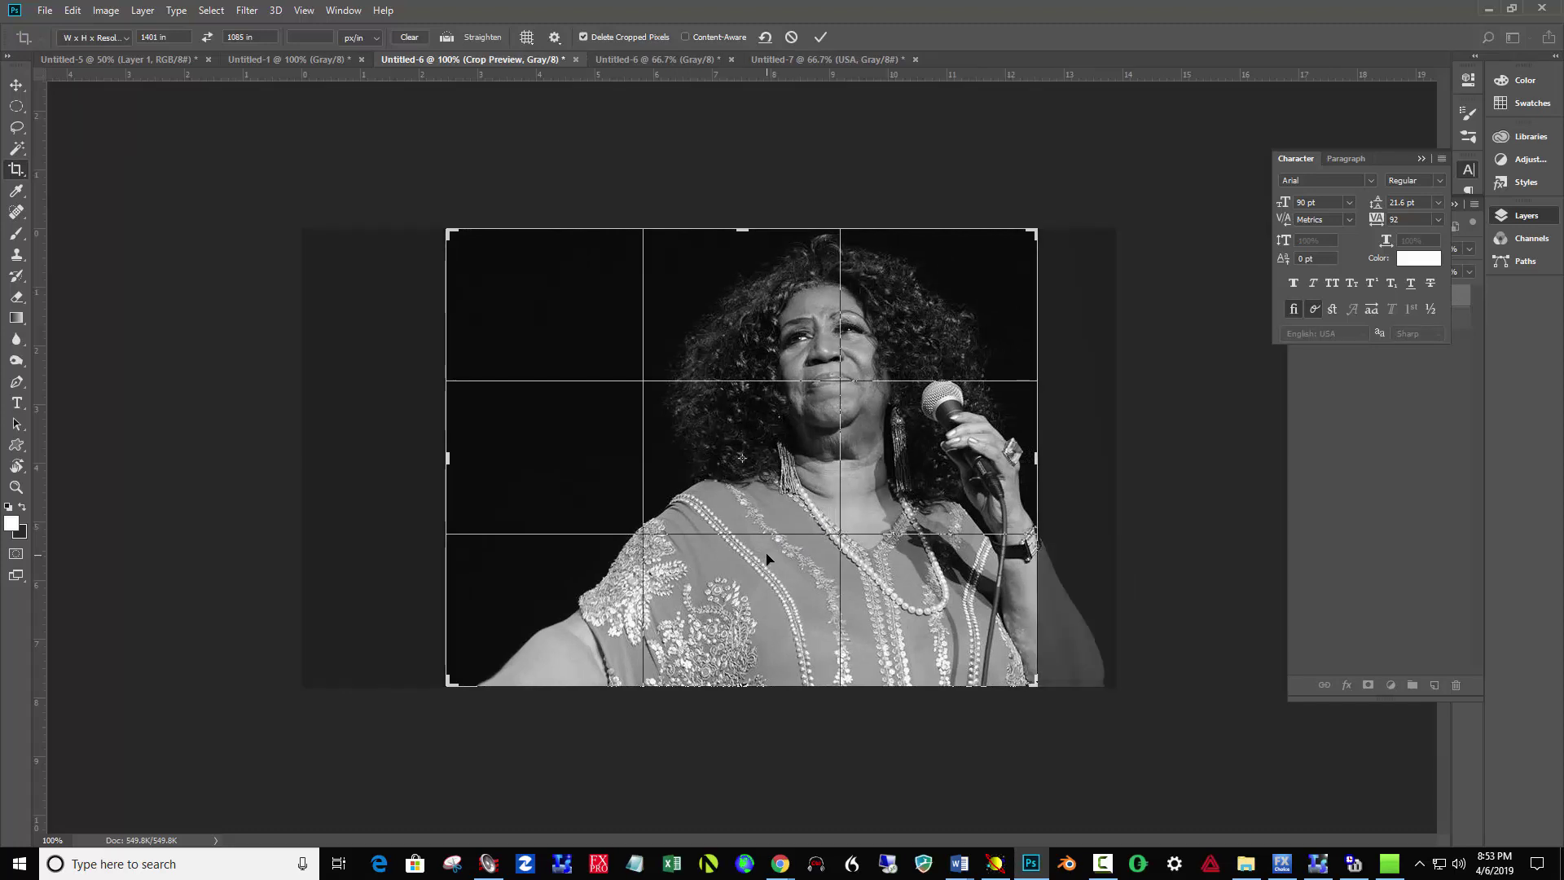
left_click(821, 39)
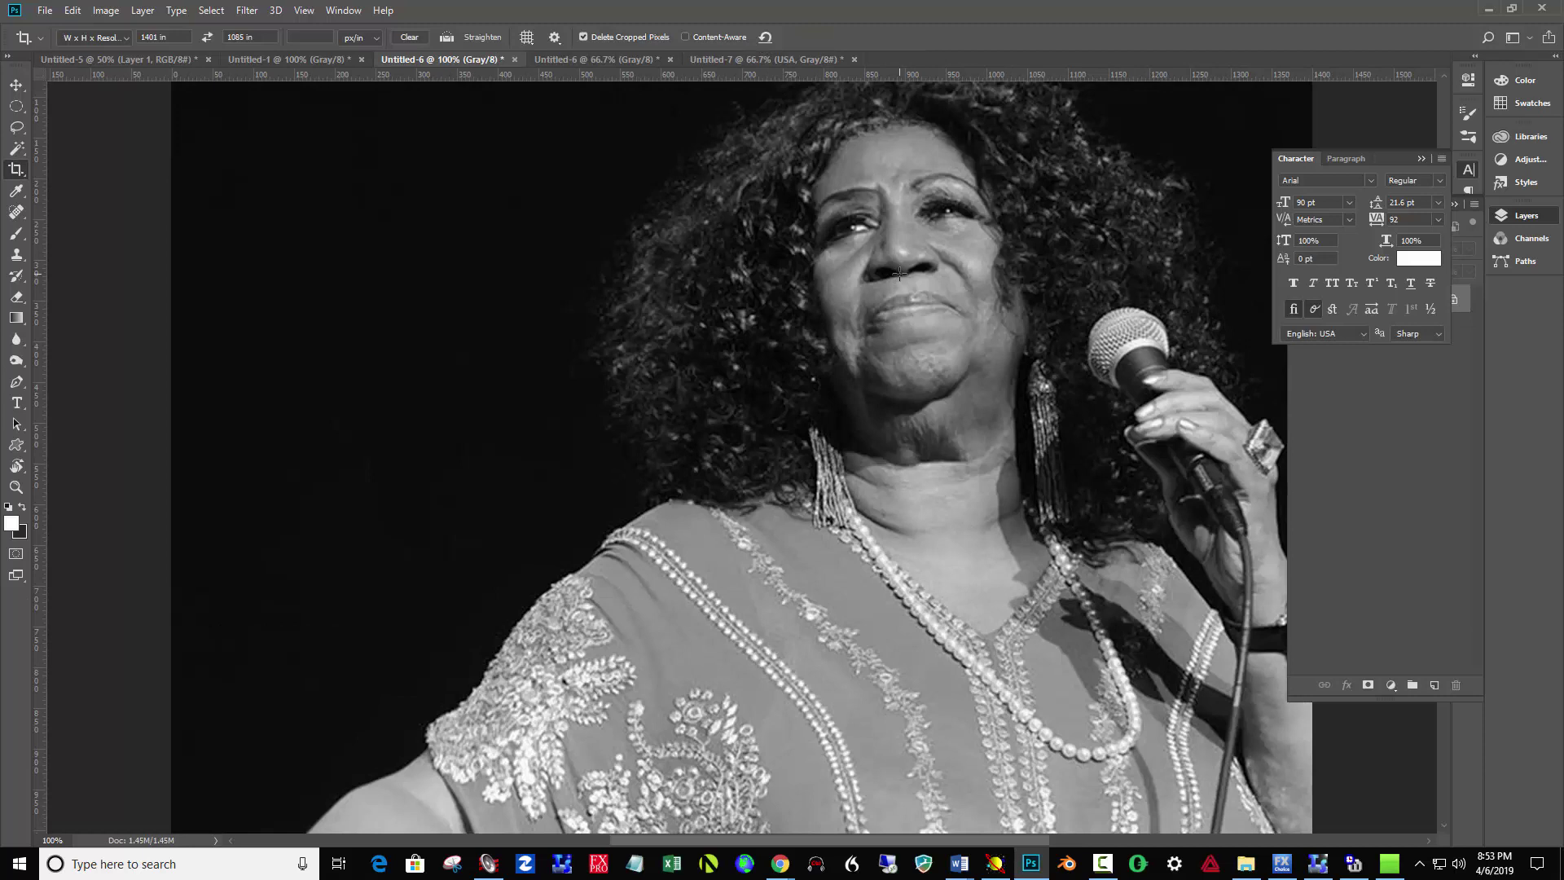
- Copy the cropped photo and paste it above Layer 2 in the stamp as Layer 3
key("ctrl+a")
left_click(775, 58)
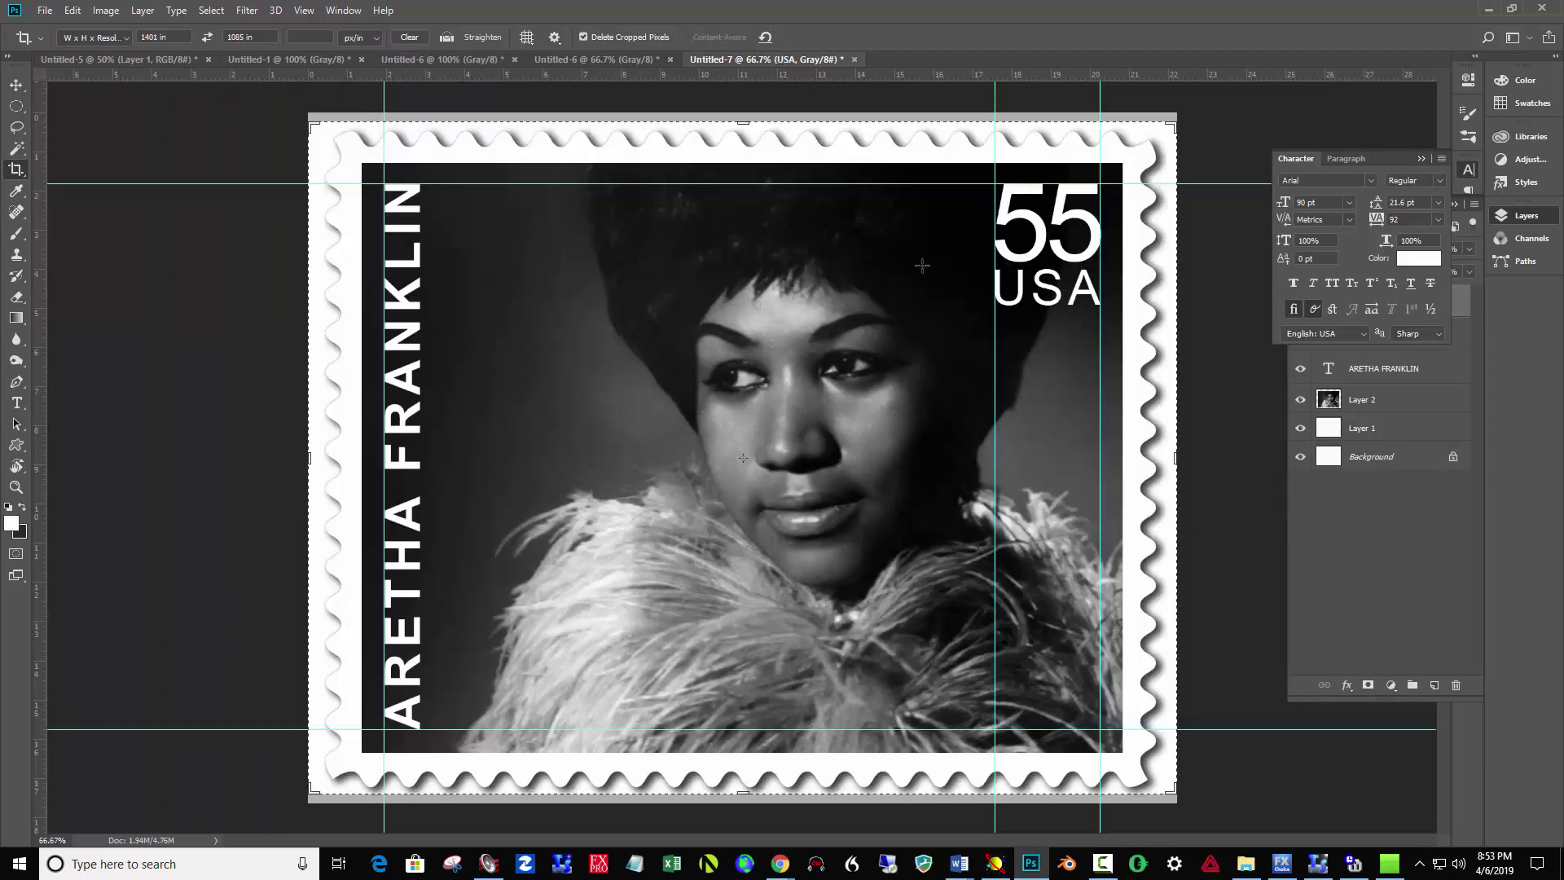
left_click(1358, 400)
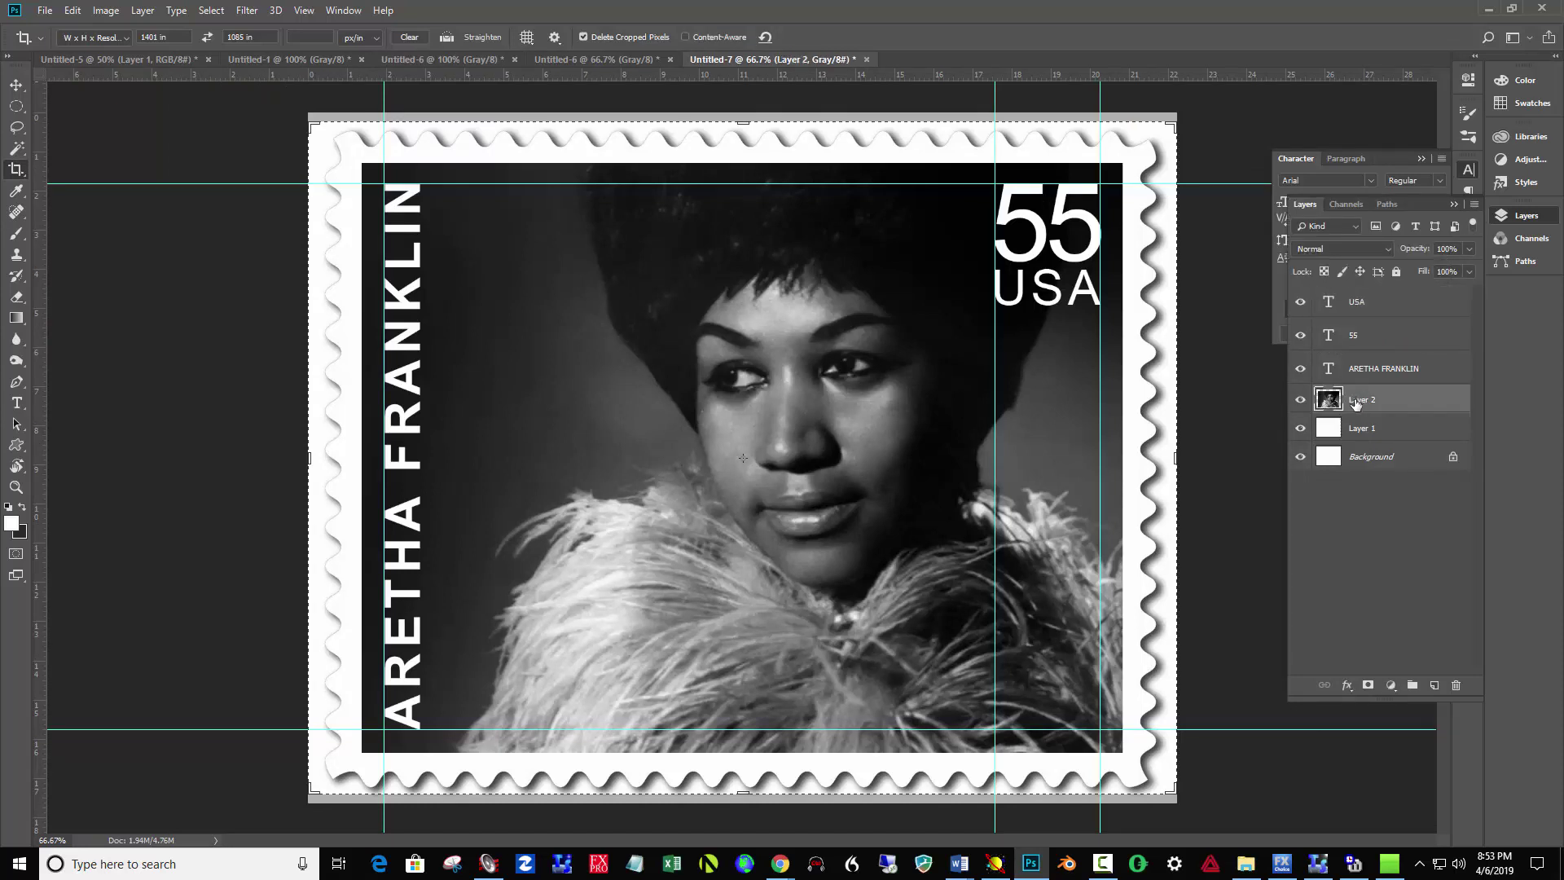
key("ctrl+v")
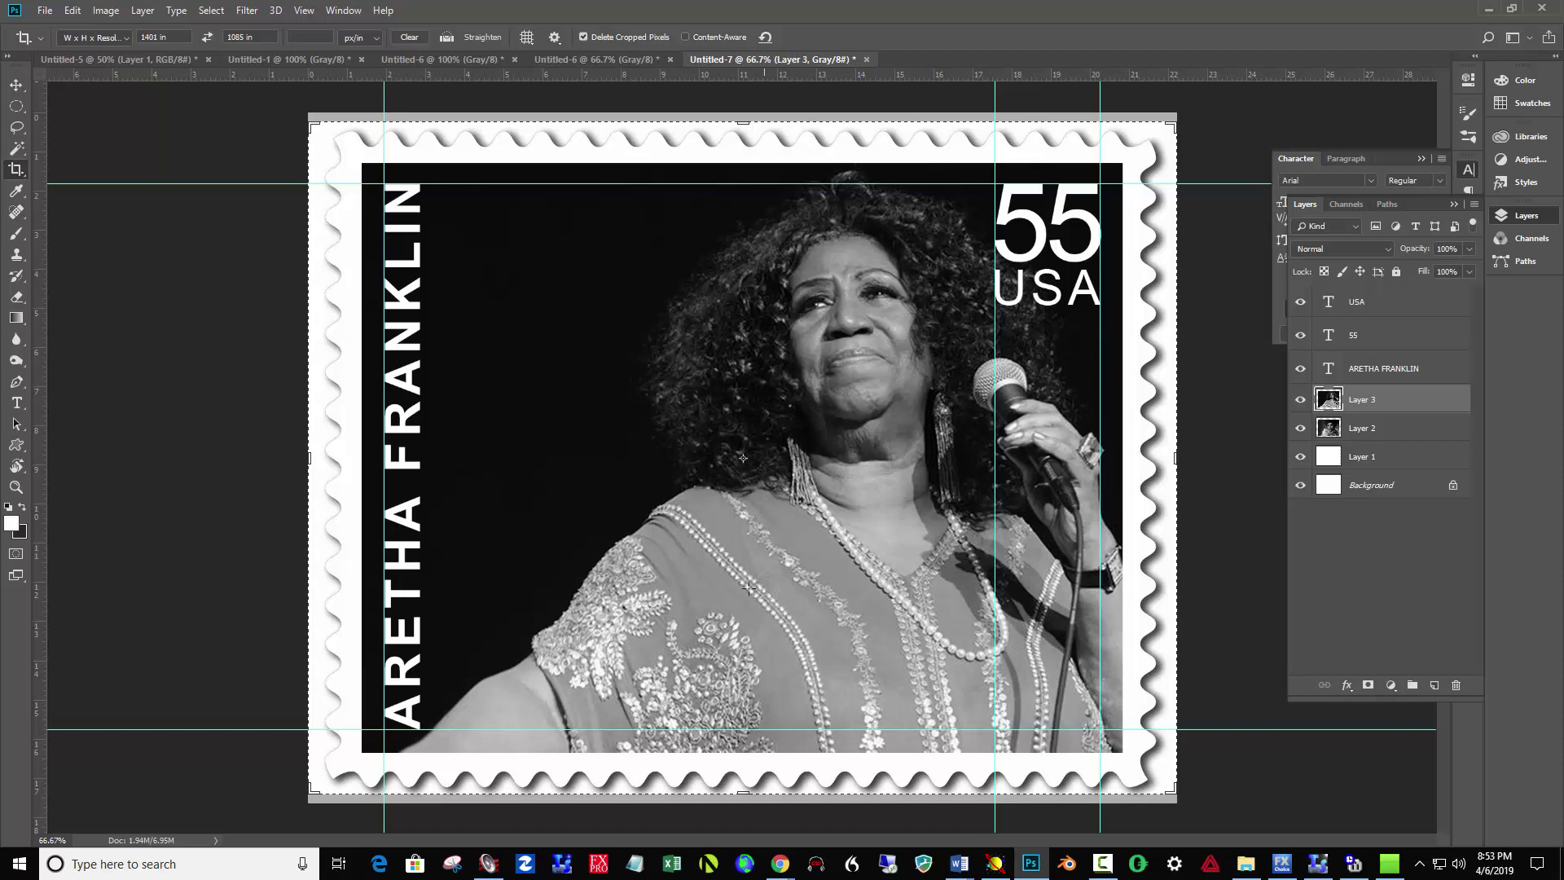
left_click(330, 60)
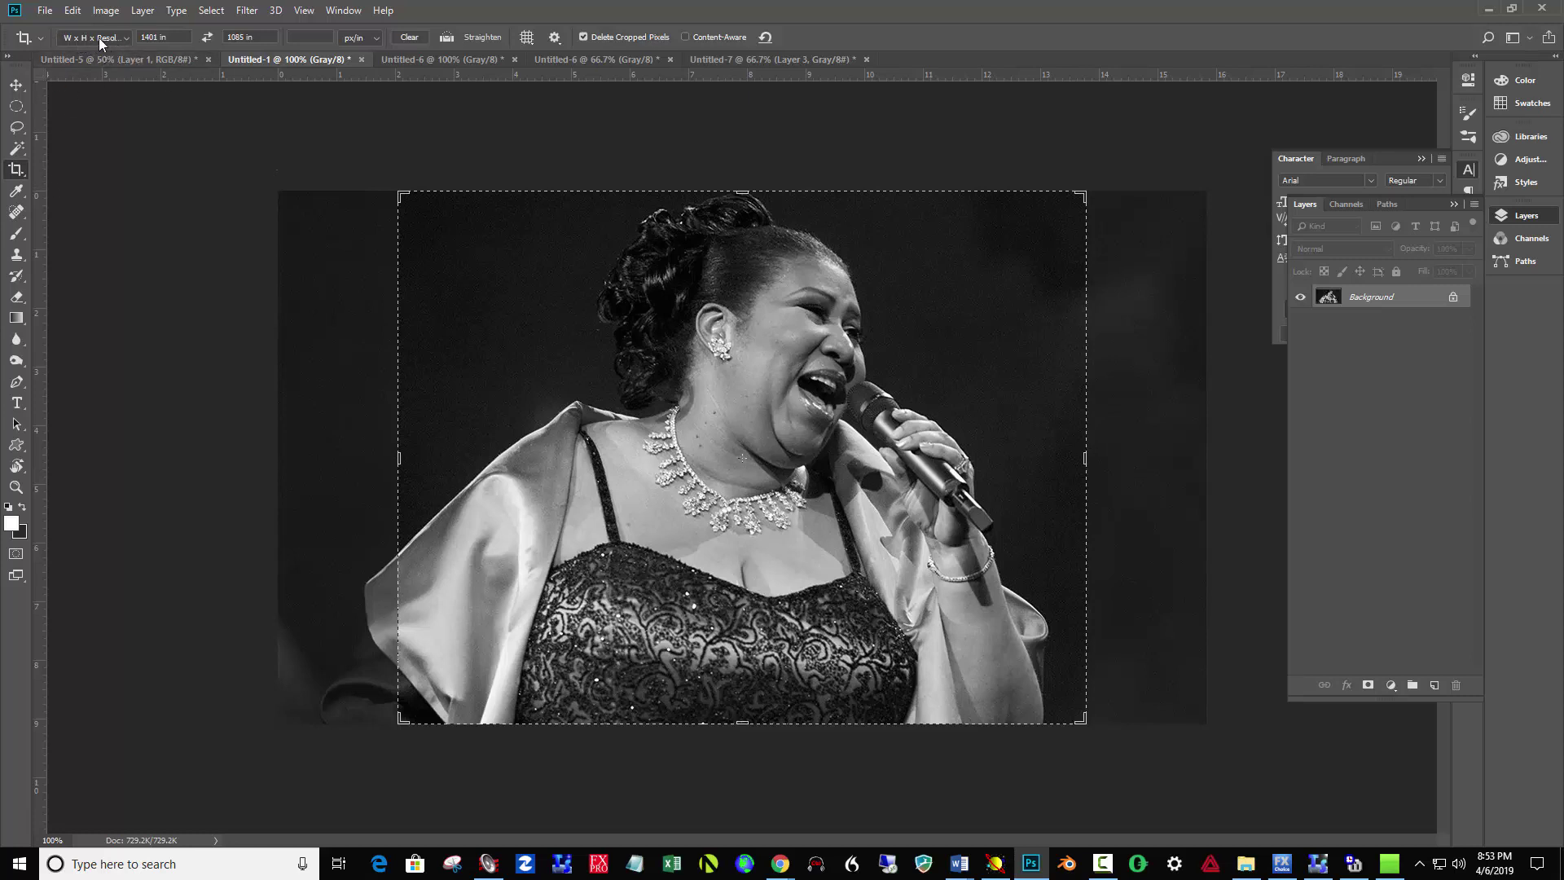
- Crop the singing photo with the W x H x Resolution preset, repositioning the image first
left_click(124, 36)
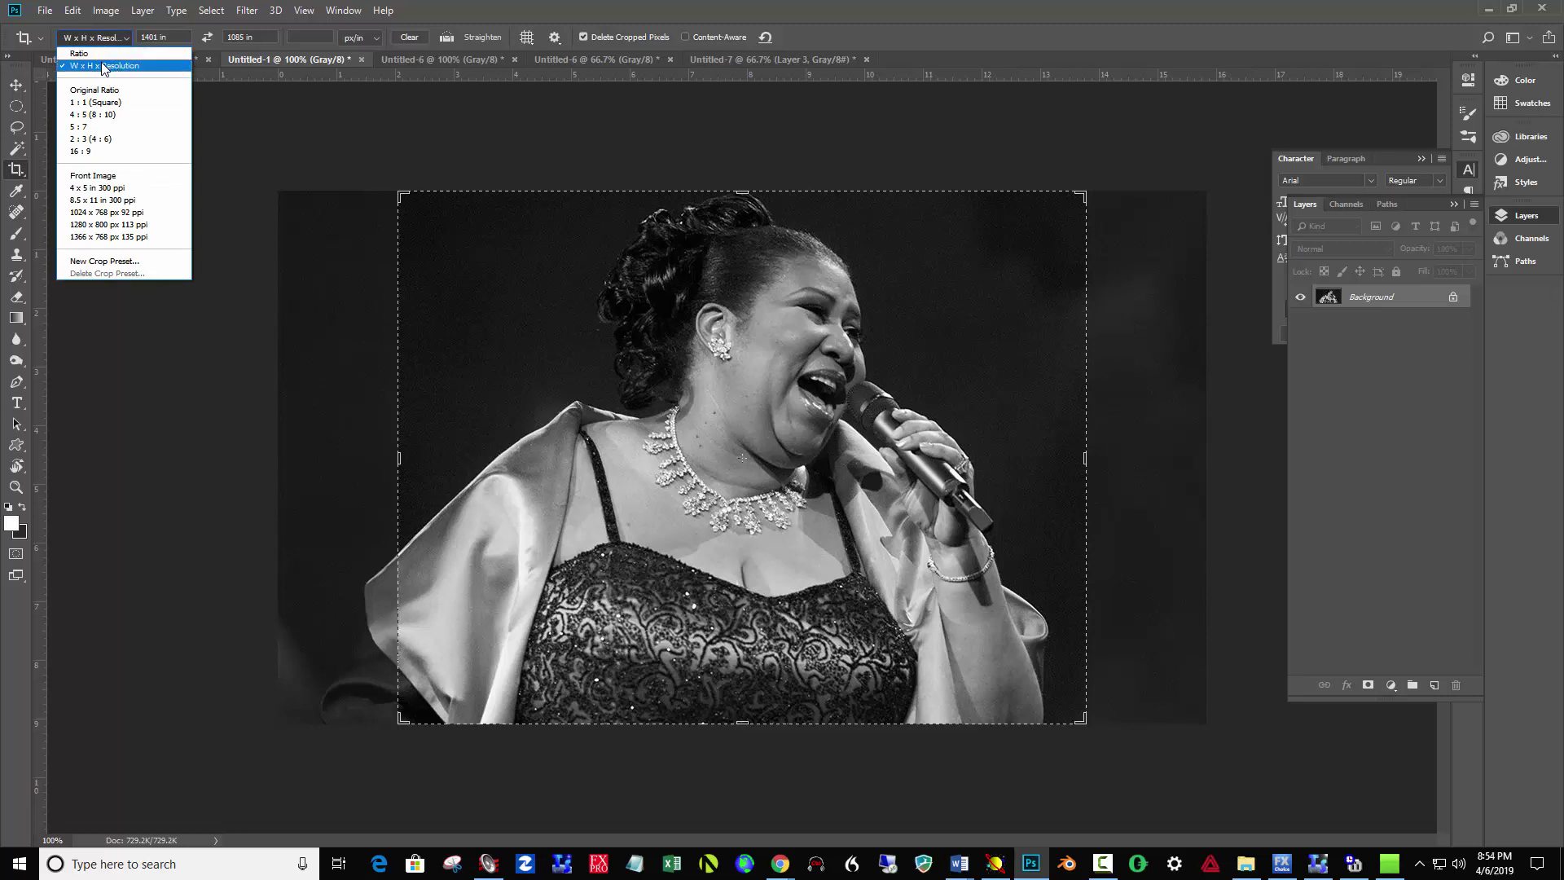
left_click(104, 67)
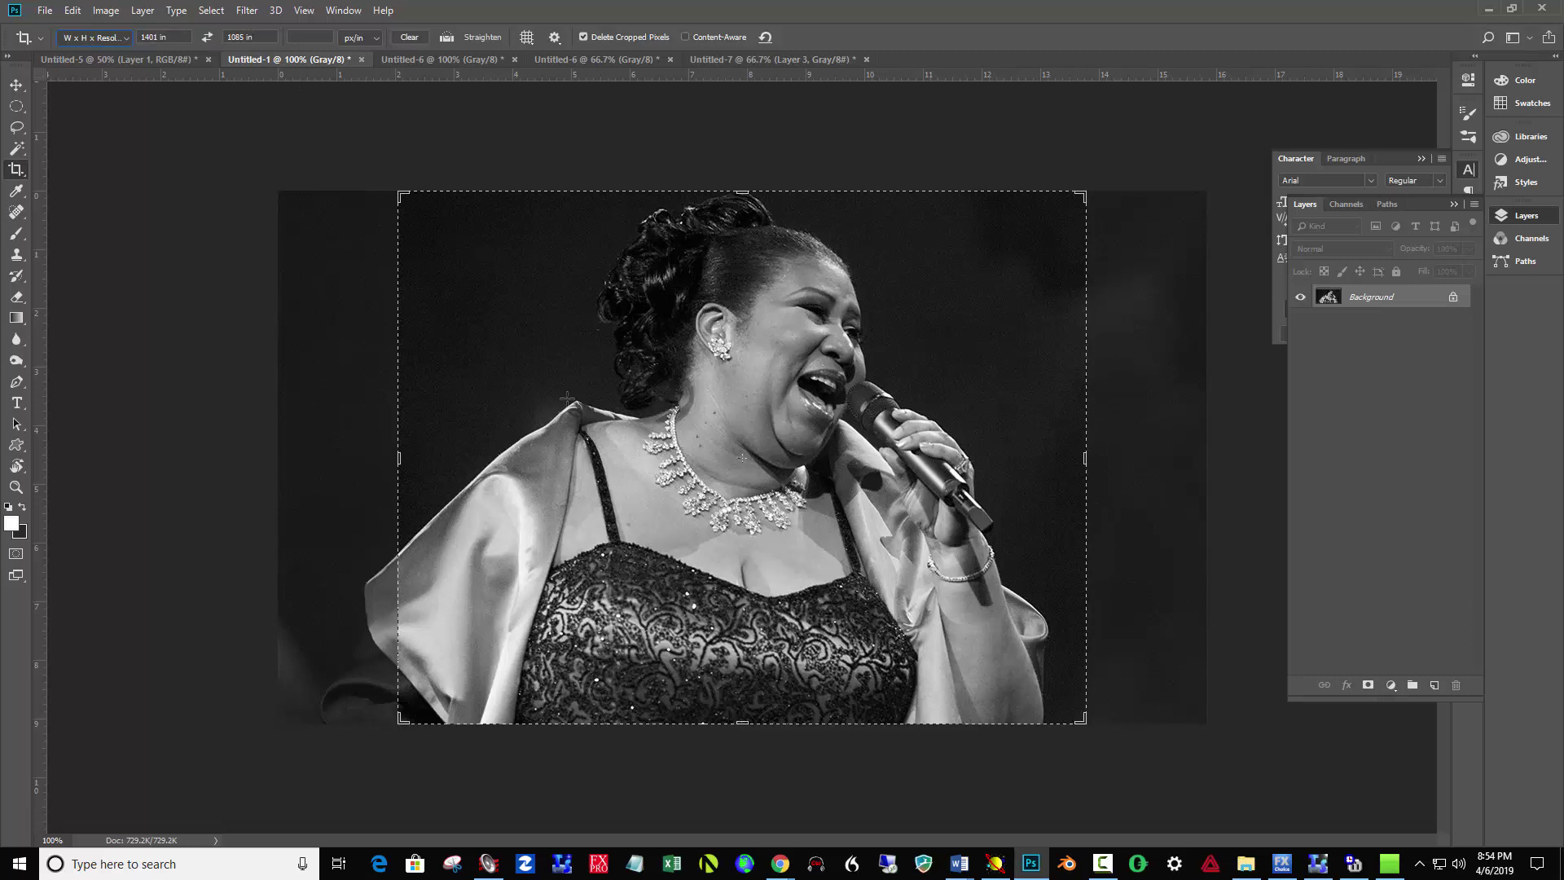
left_click_drag(802, 506, 885, 514)
key("ctrl+r")
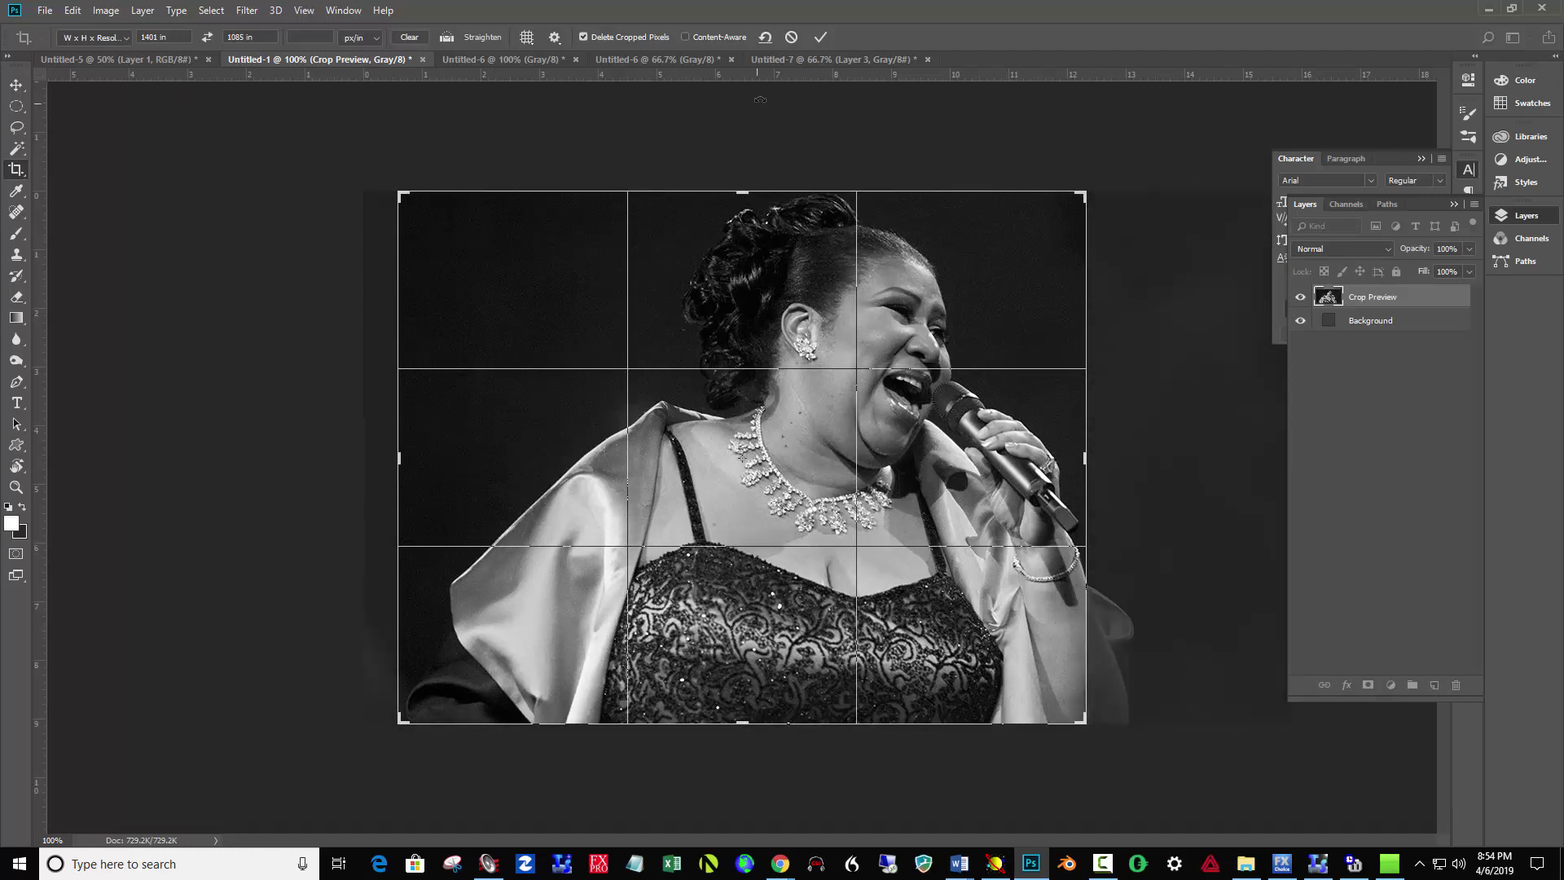
left_click(821, 36)
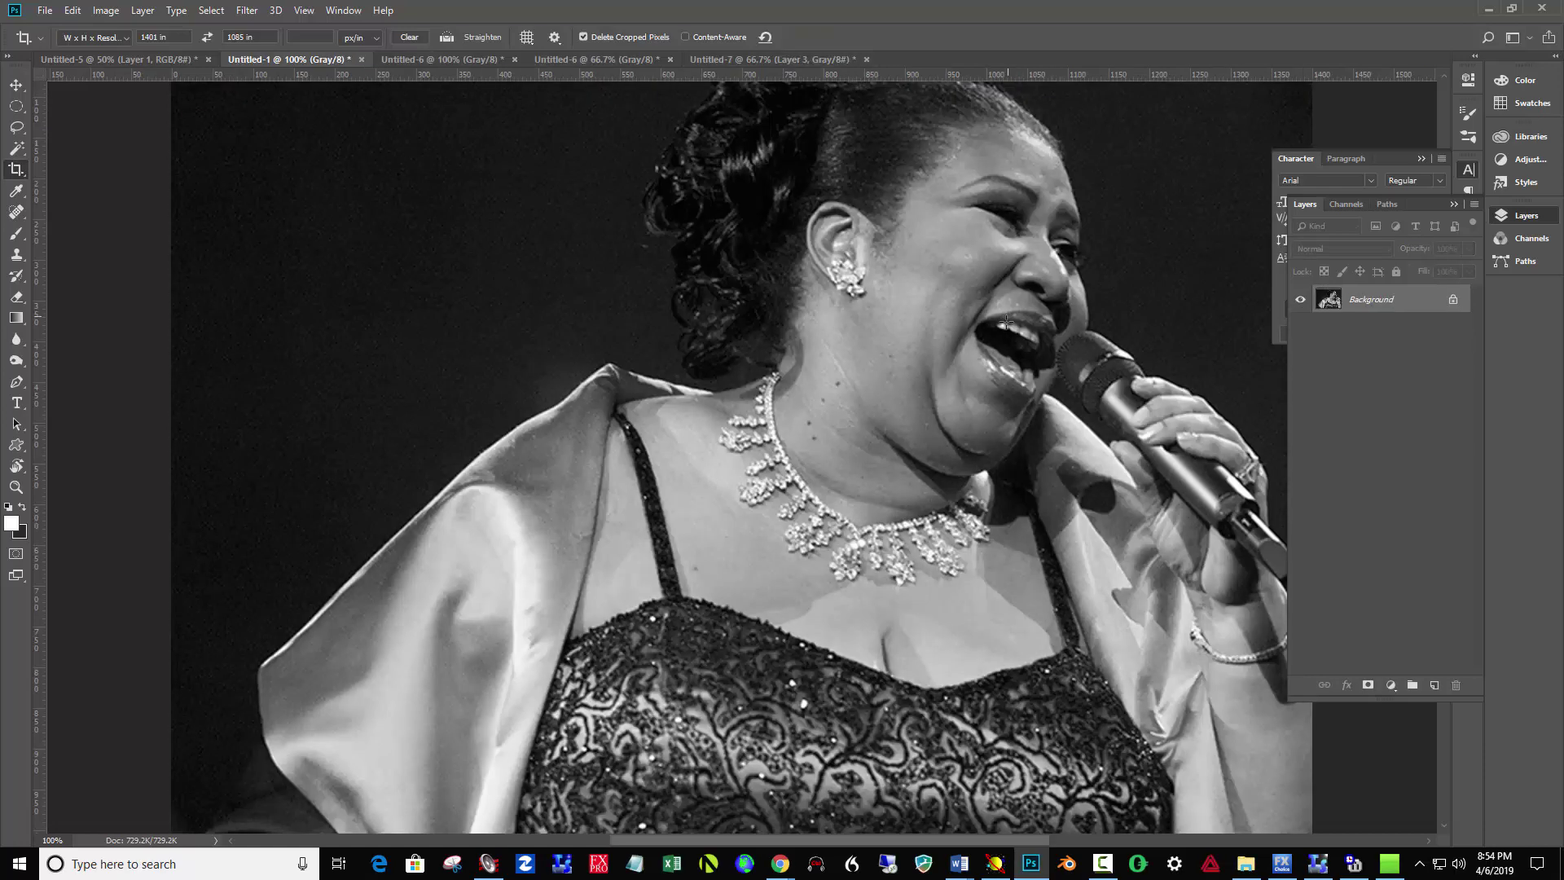
- Copy the cropped photo and paste it into the Untitled-7 stamp as Layer 4
key("ctrl")
key("ctrl+a")
left_click(777, 58)
key("ctrl+v")
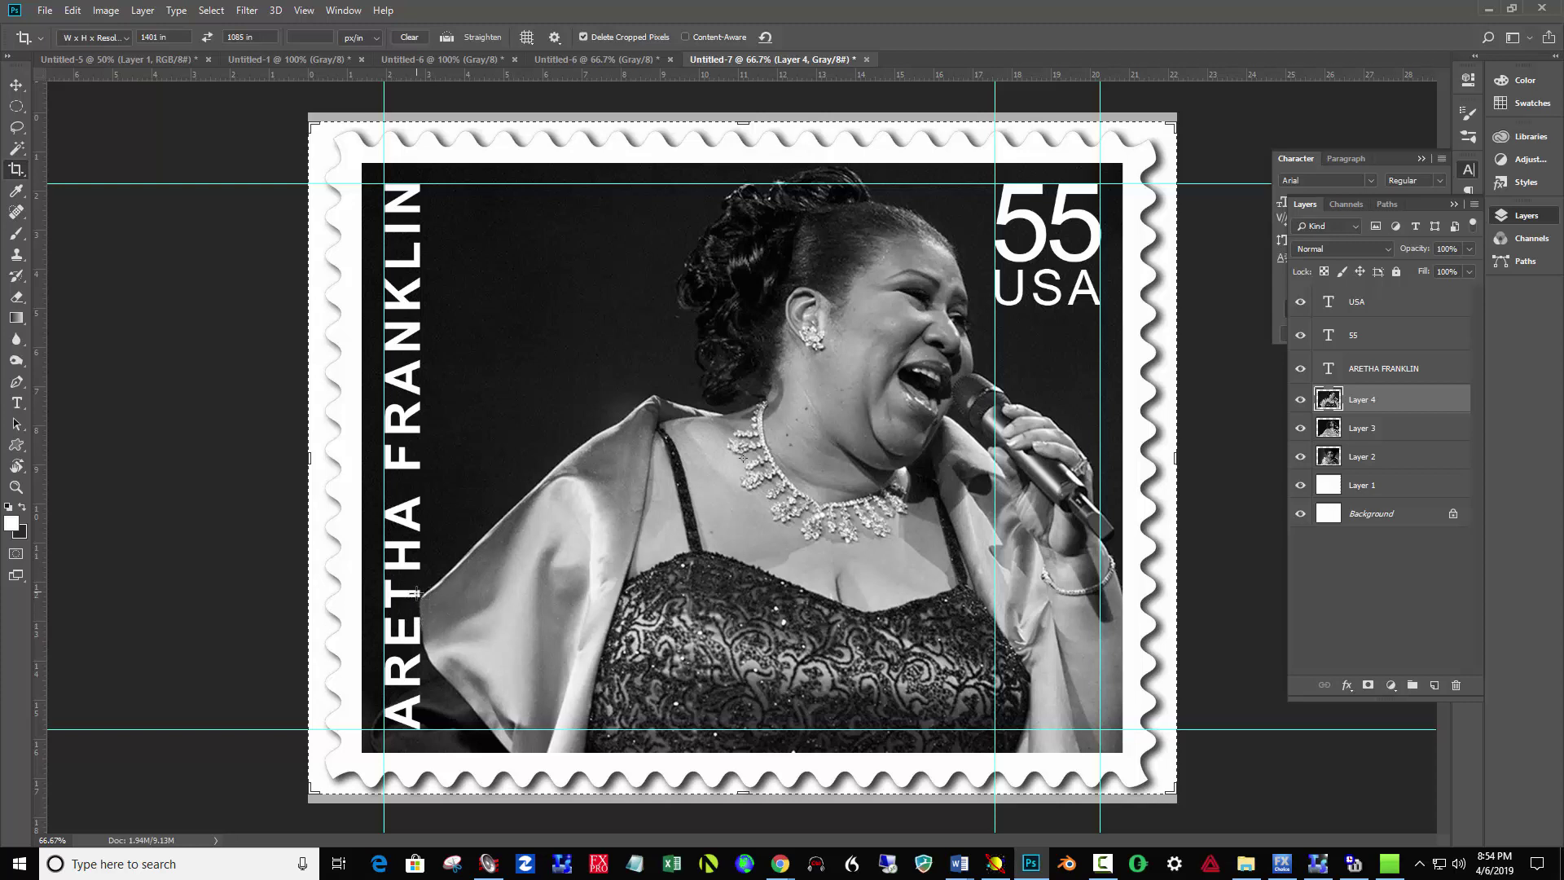
- Lasso the lower-left shawl area of Layer 4 and feather it 91.7 px in Select and Mask
left_click(16, 127)
left_click_drag(461, 516, 505, 647)
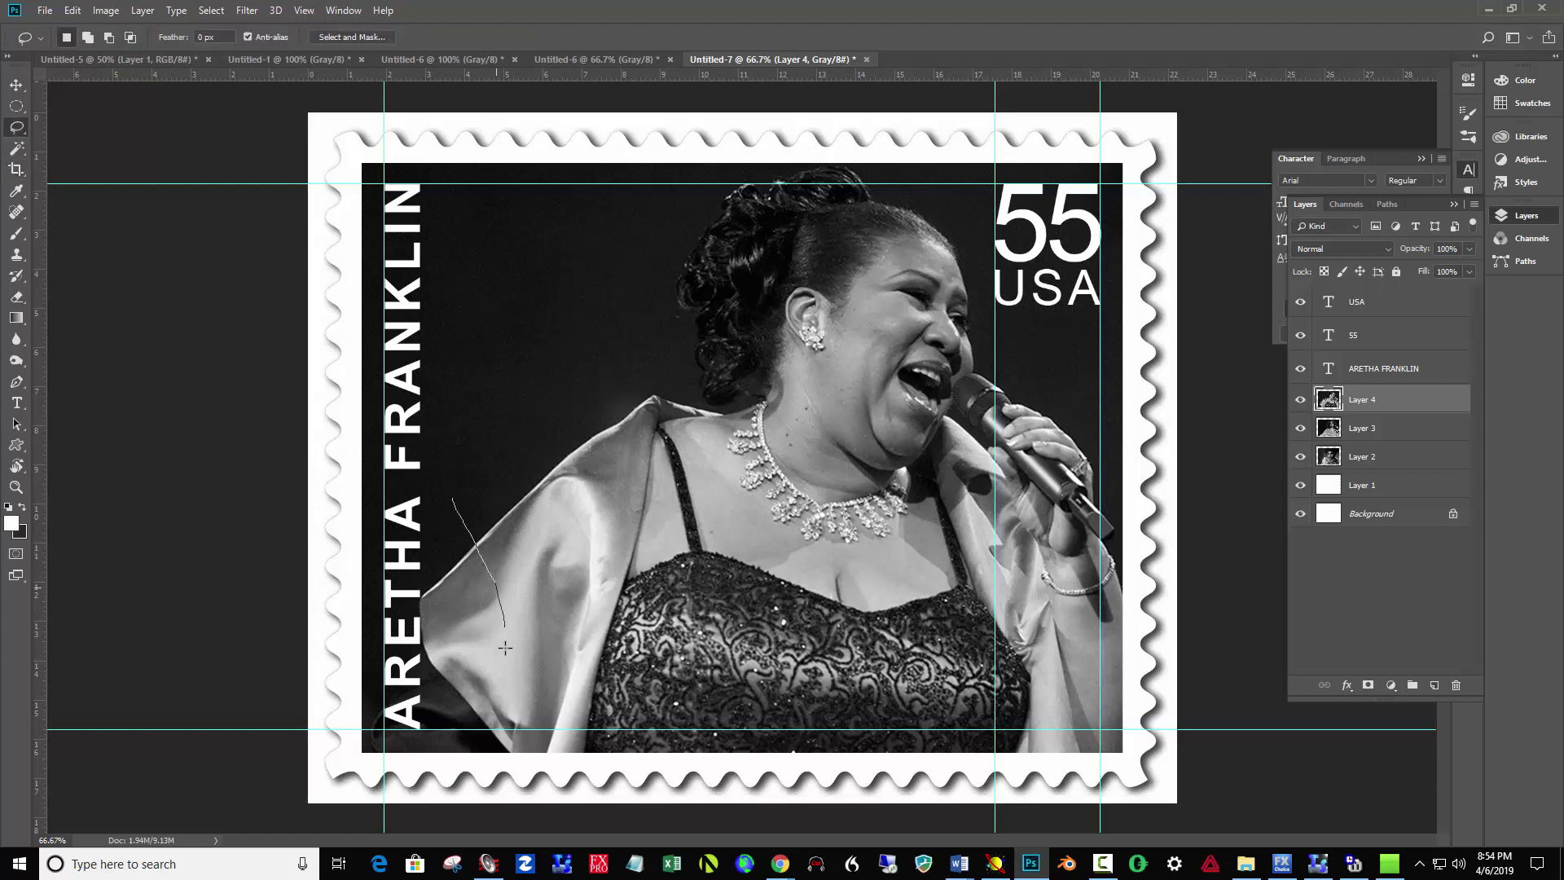
mouse_move(496, 725)
left_mouse_down()
mouse_move(446, 750)
mouse_move(378, 718)
mouse_move(353, 620)
mouse_move(409, 487)
mouse_move(487, 483)
mouse_move(542, 569)
mouse_move(548, 685)
mouse_move(504, 742)
mouse_move(464, 751)
left_mouse_up()
left_click(371, 37)
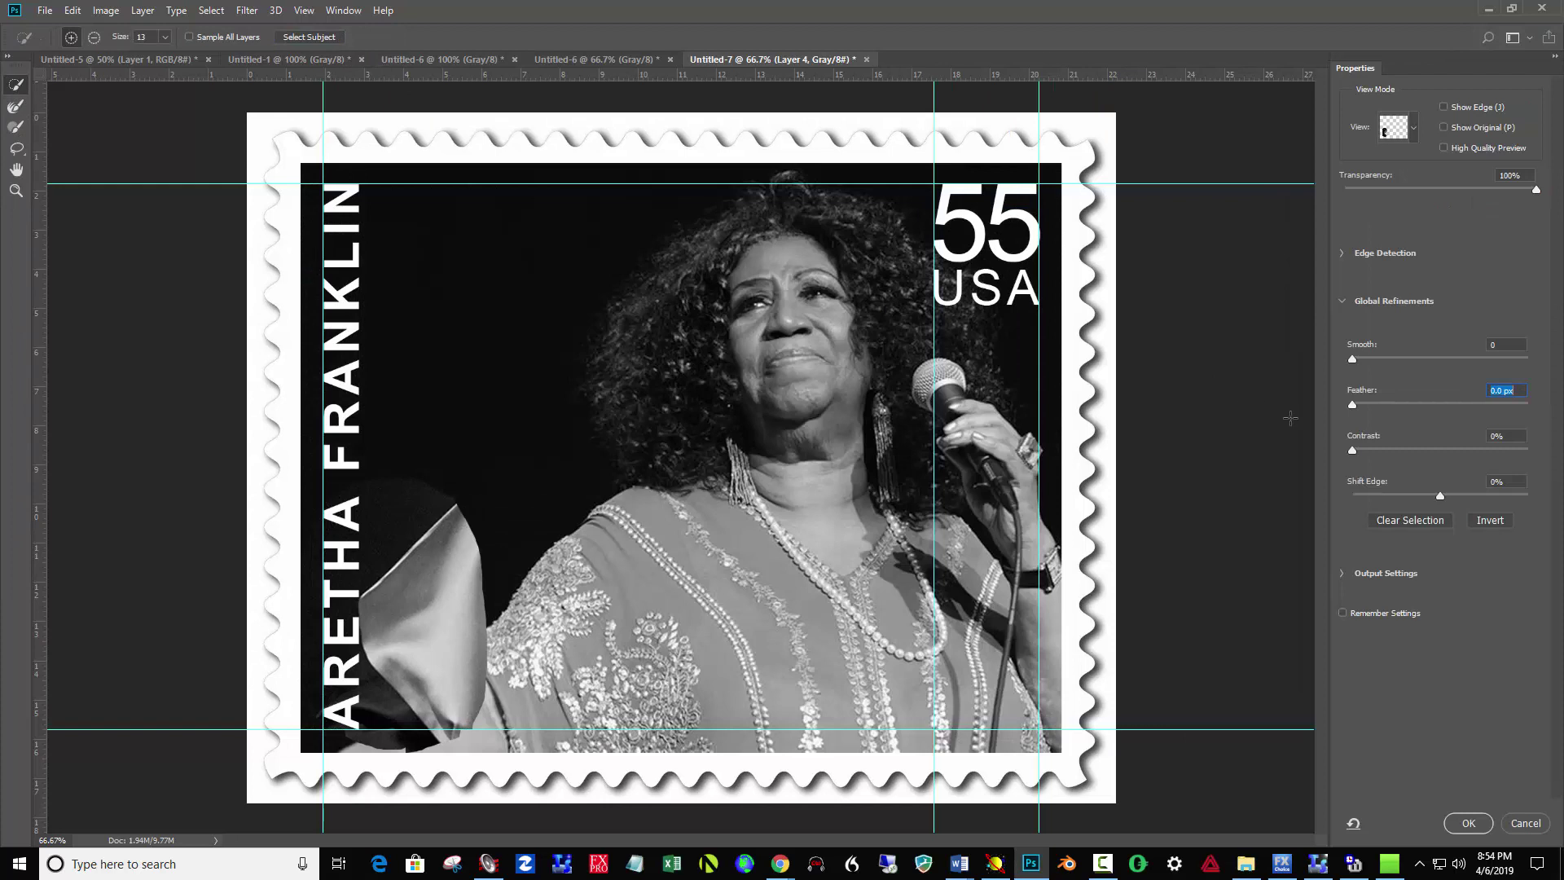
left_click_drag(1407, 404, 1463, 409)
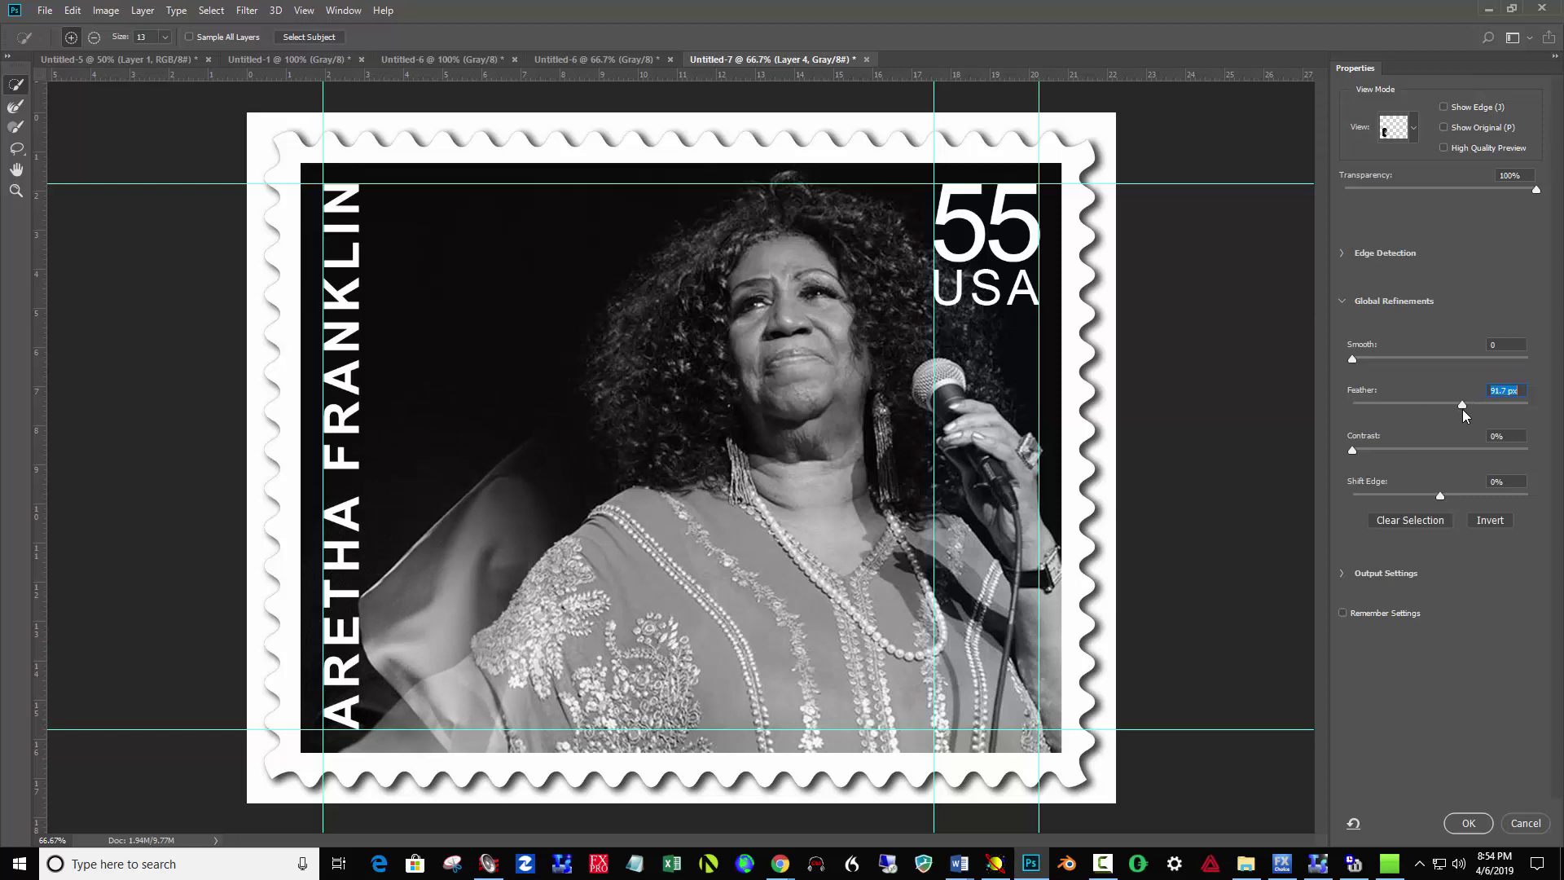
left_click(1466, 822)
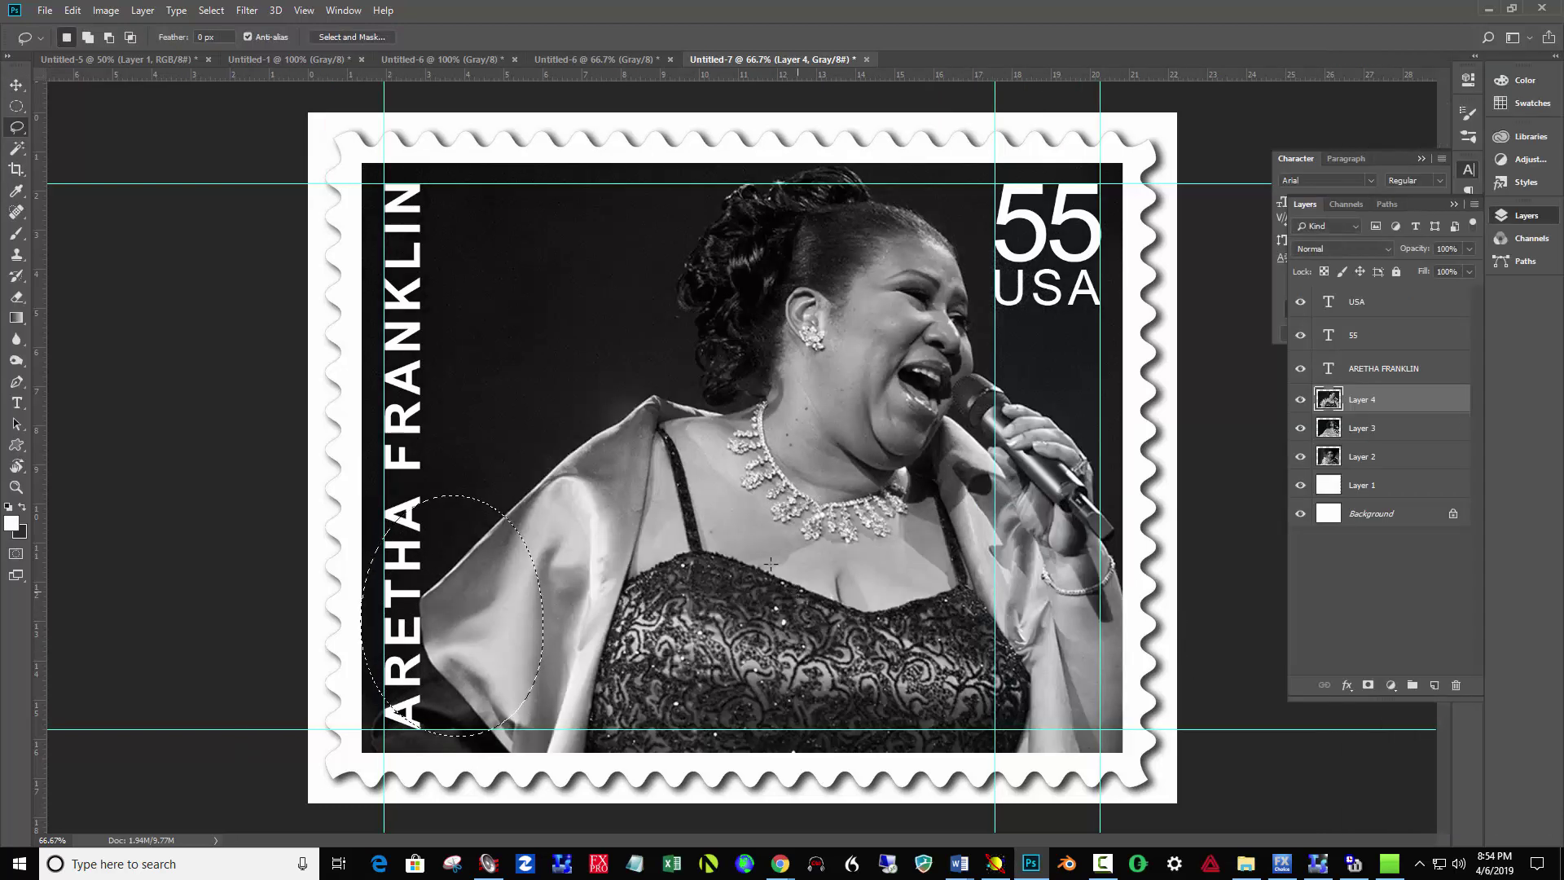
- Darken the feathered lower-left area with Brightness/Contrast at brightness -150
left_click(105, 10)
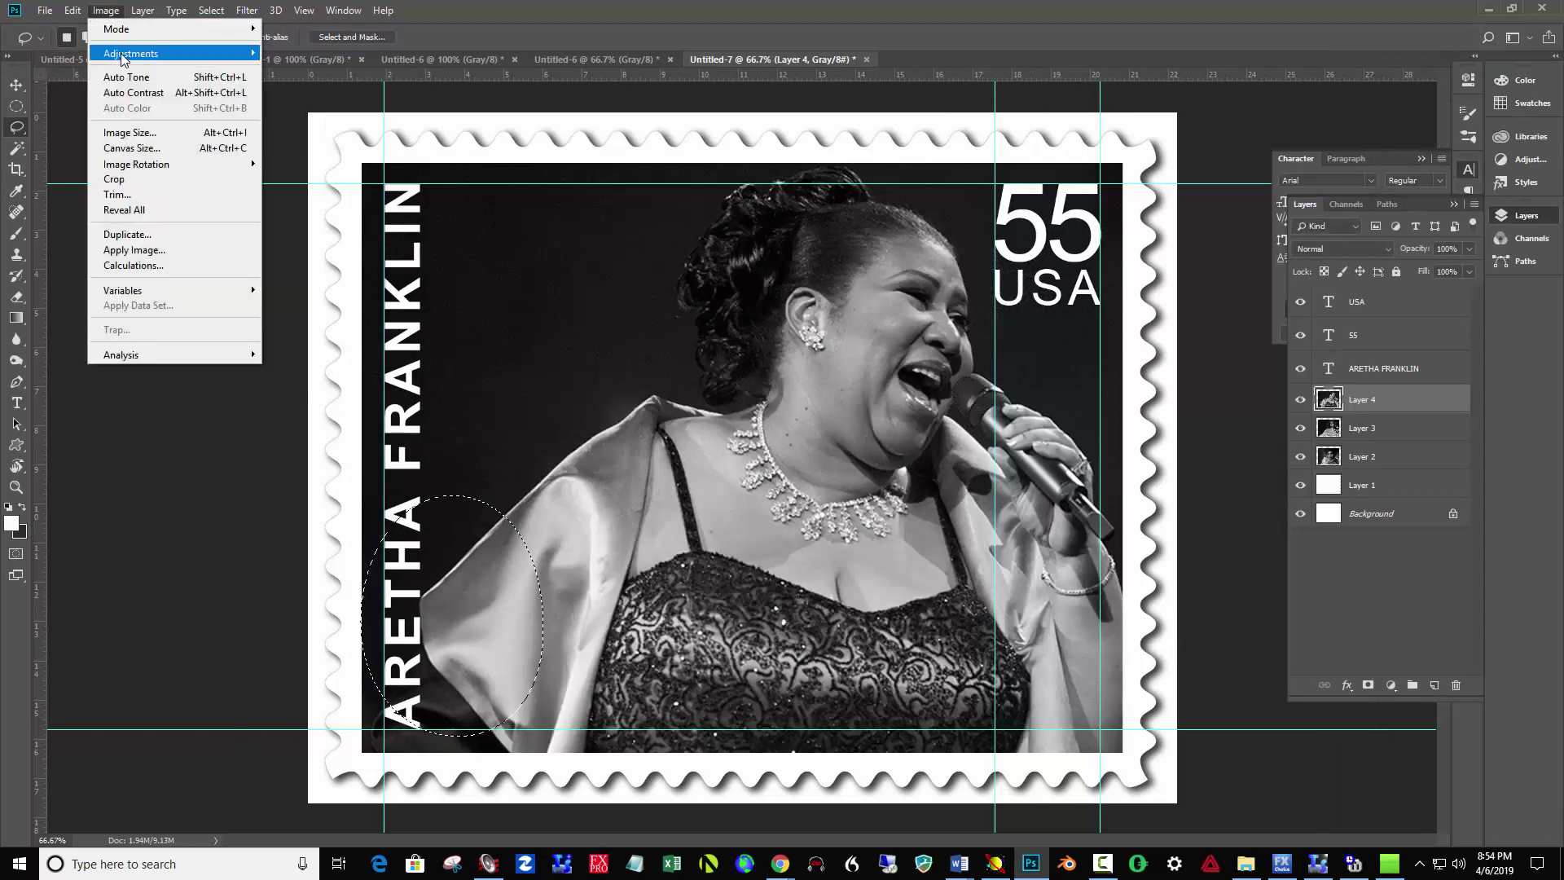
mouse_move(124, 59)
left_click(302, 53)
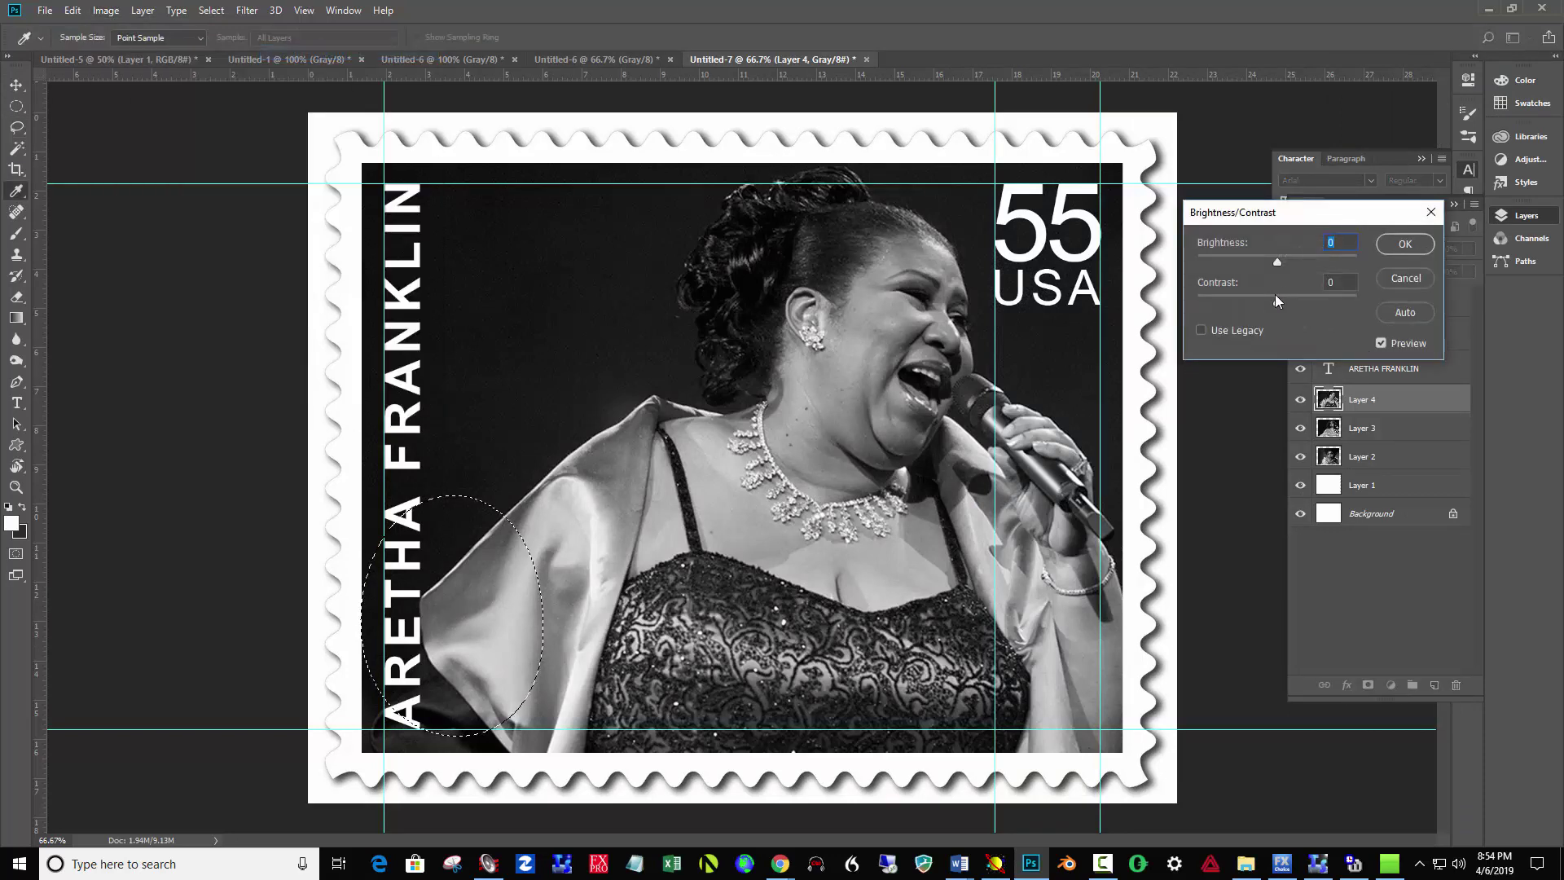
left_click_drag(1253, 264, 1037, 278)
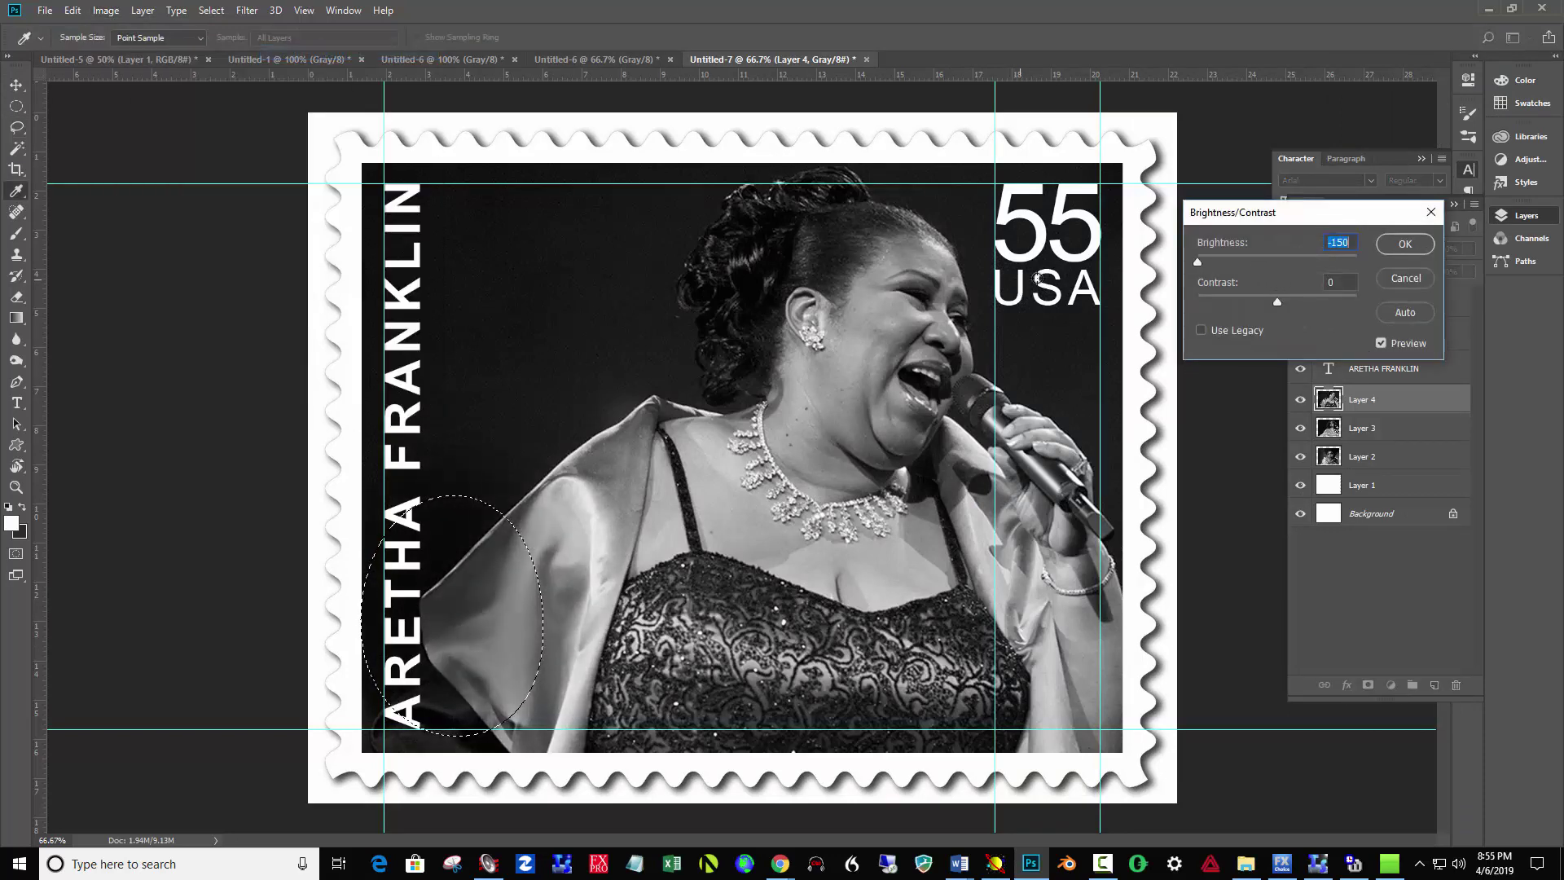
left_click(1405, 244)
key("l")
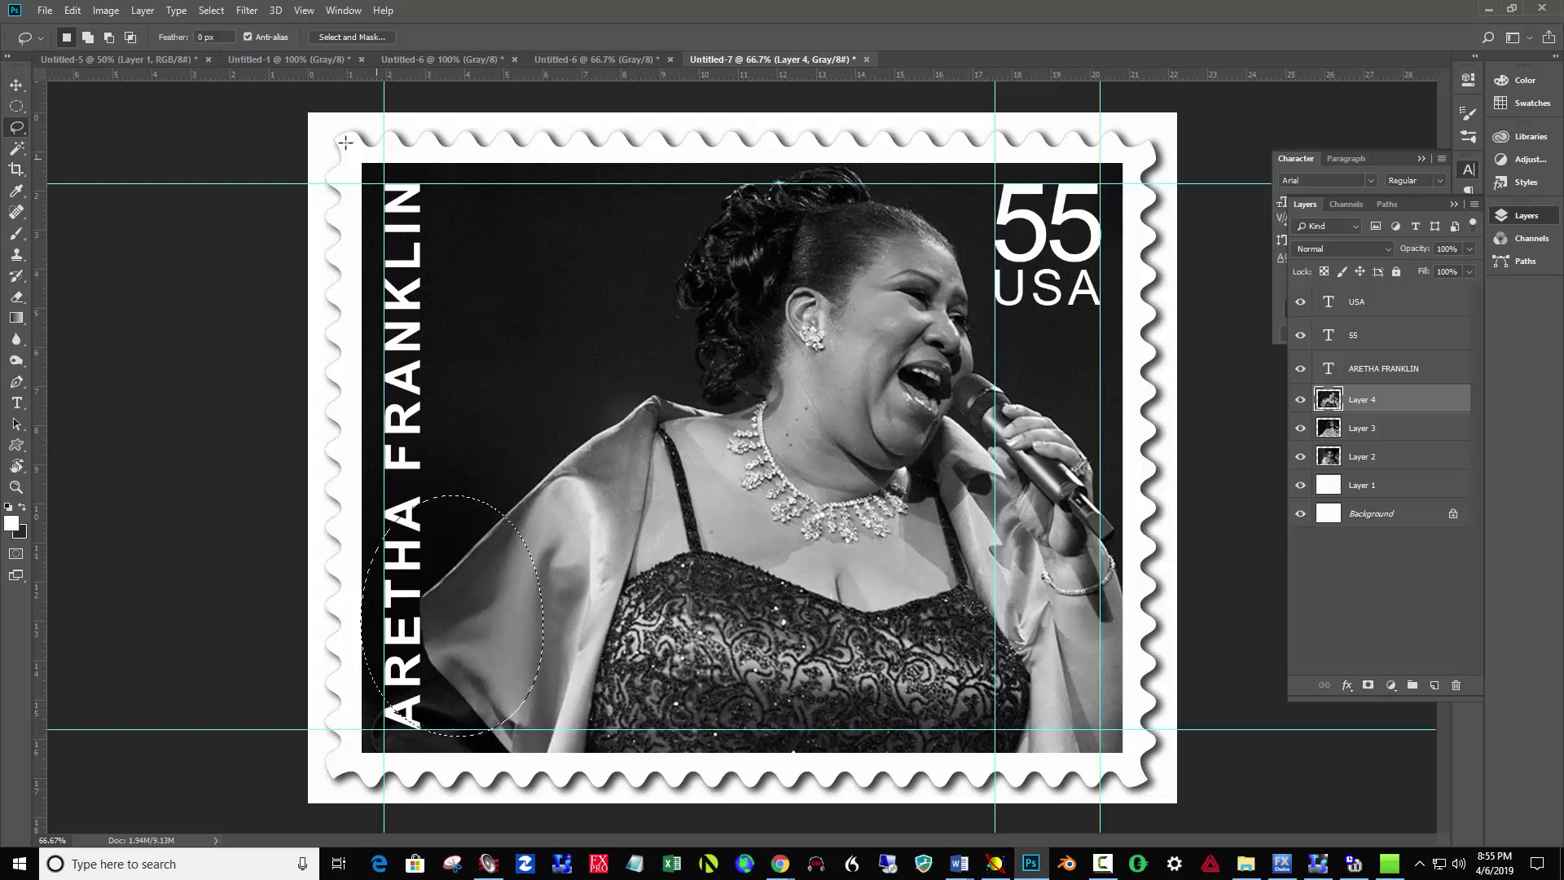
- Apply Brightness/Contrast at -150 a second time, then deselect
left_click(105, 9)
mouse_move(128, 57)
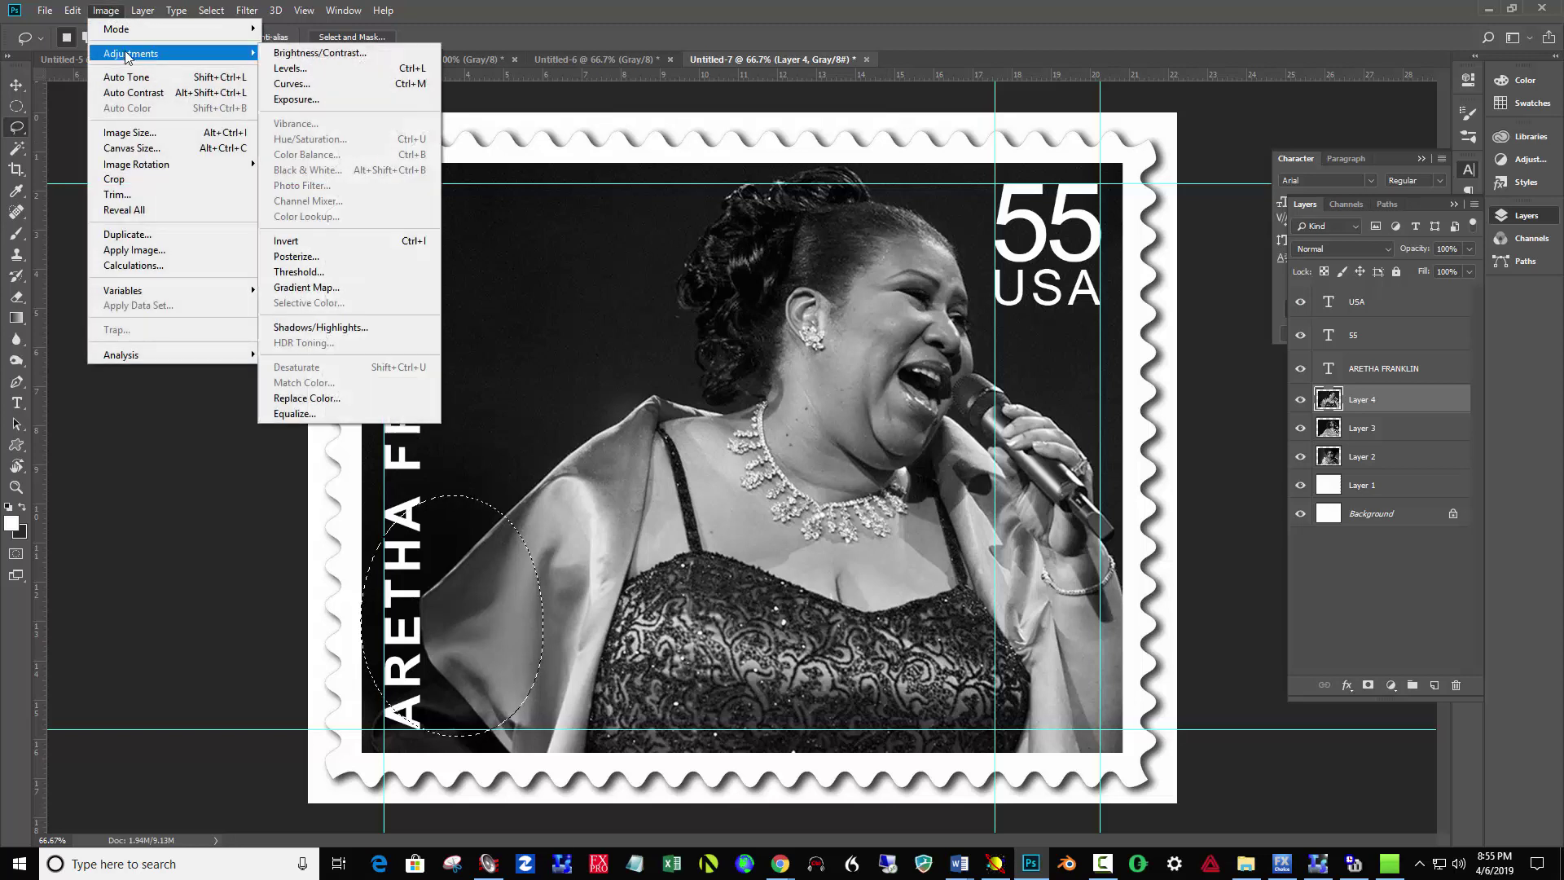
left_click(318, 53)
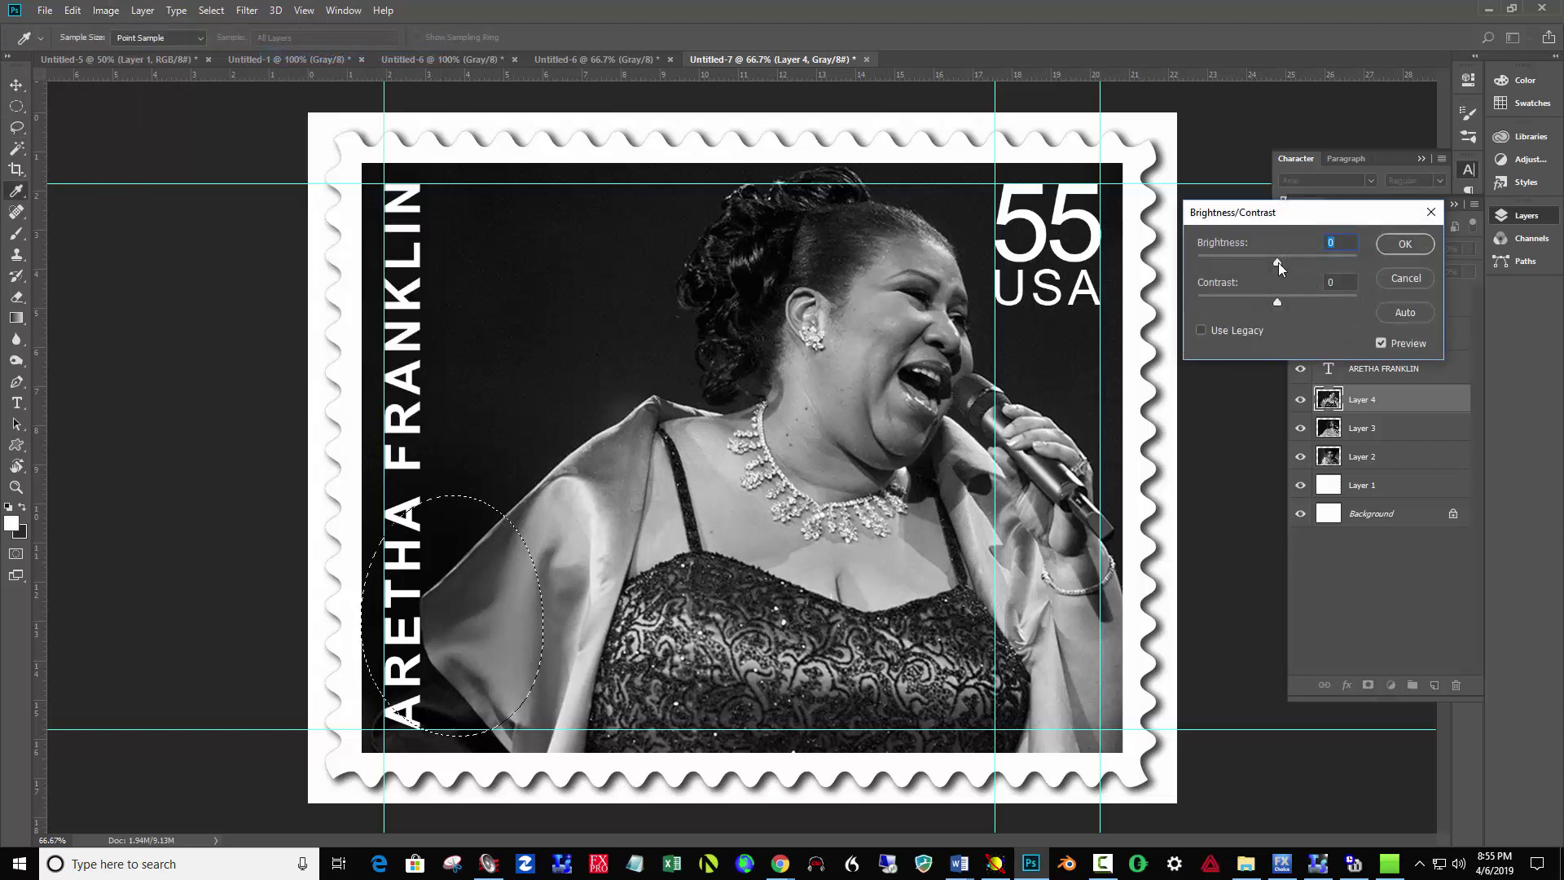
left_click_drag(1278, 262, 1186, 267)
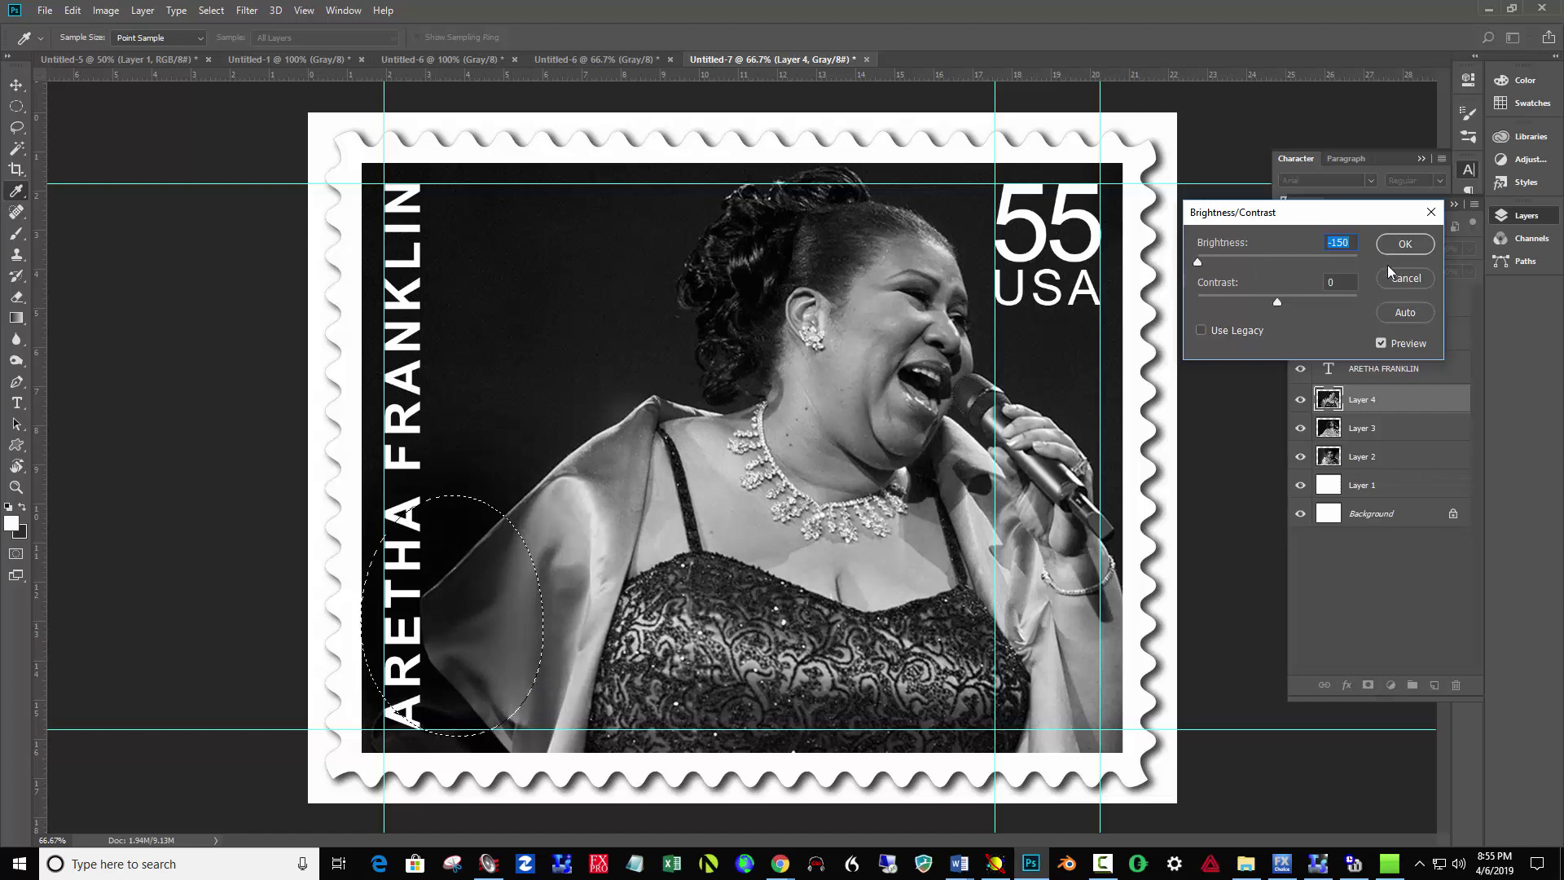
left_click(1400, 247)
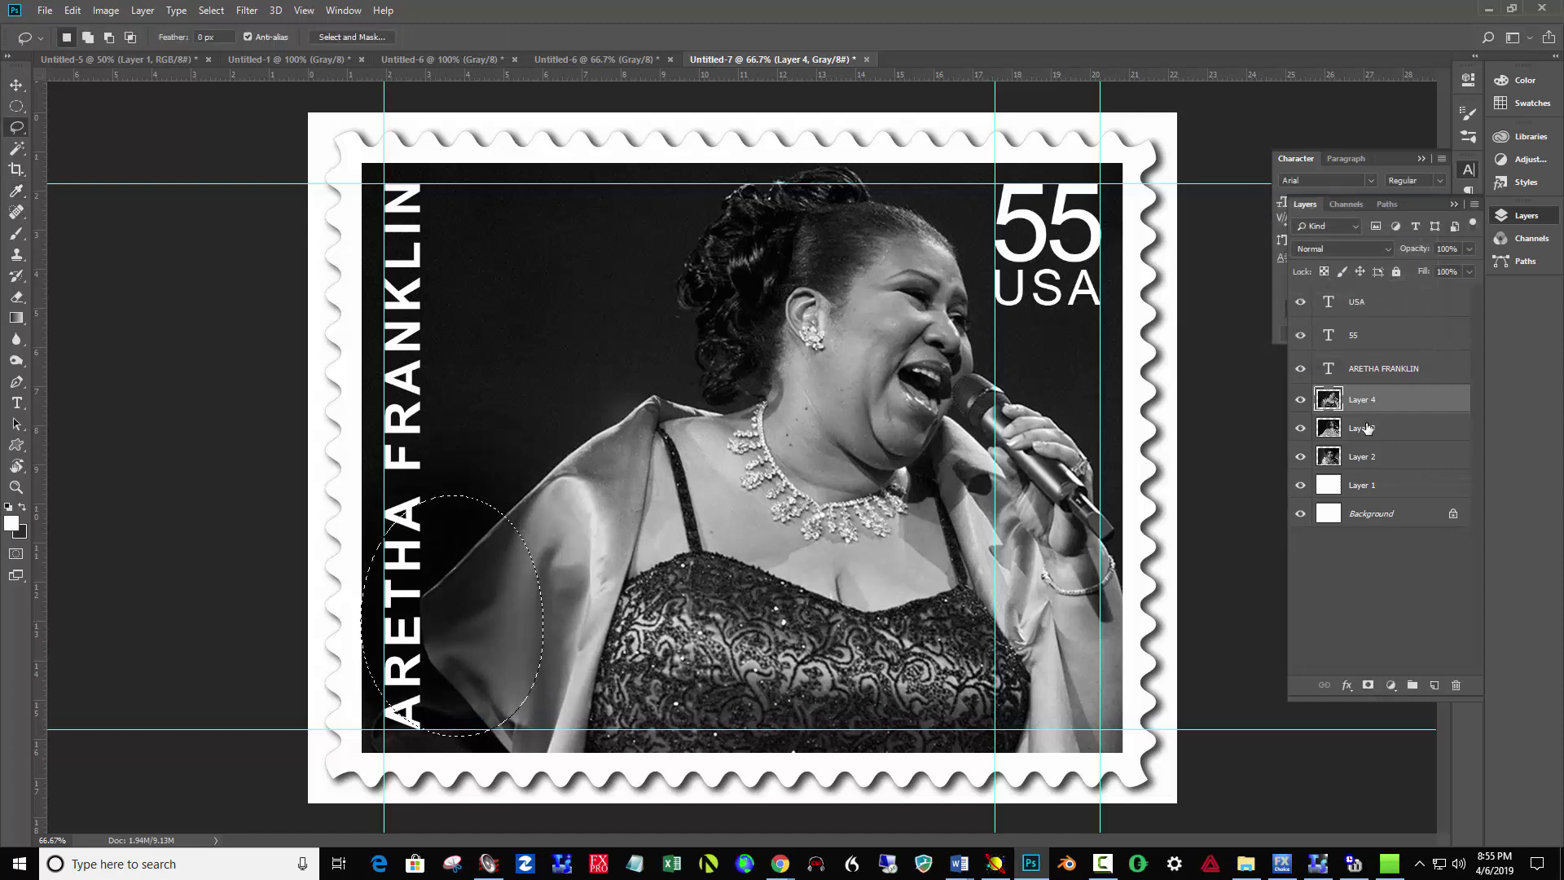
key("ctrl+d")
- Crop the Untitled-5 portrait to 1401 × 1080, sliding the framing right toward her face
left_click(155, 59)
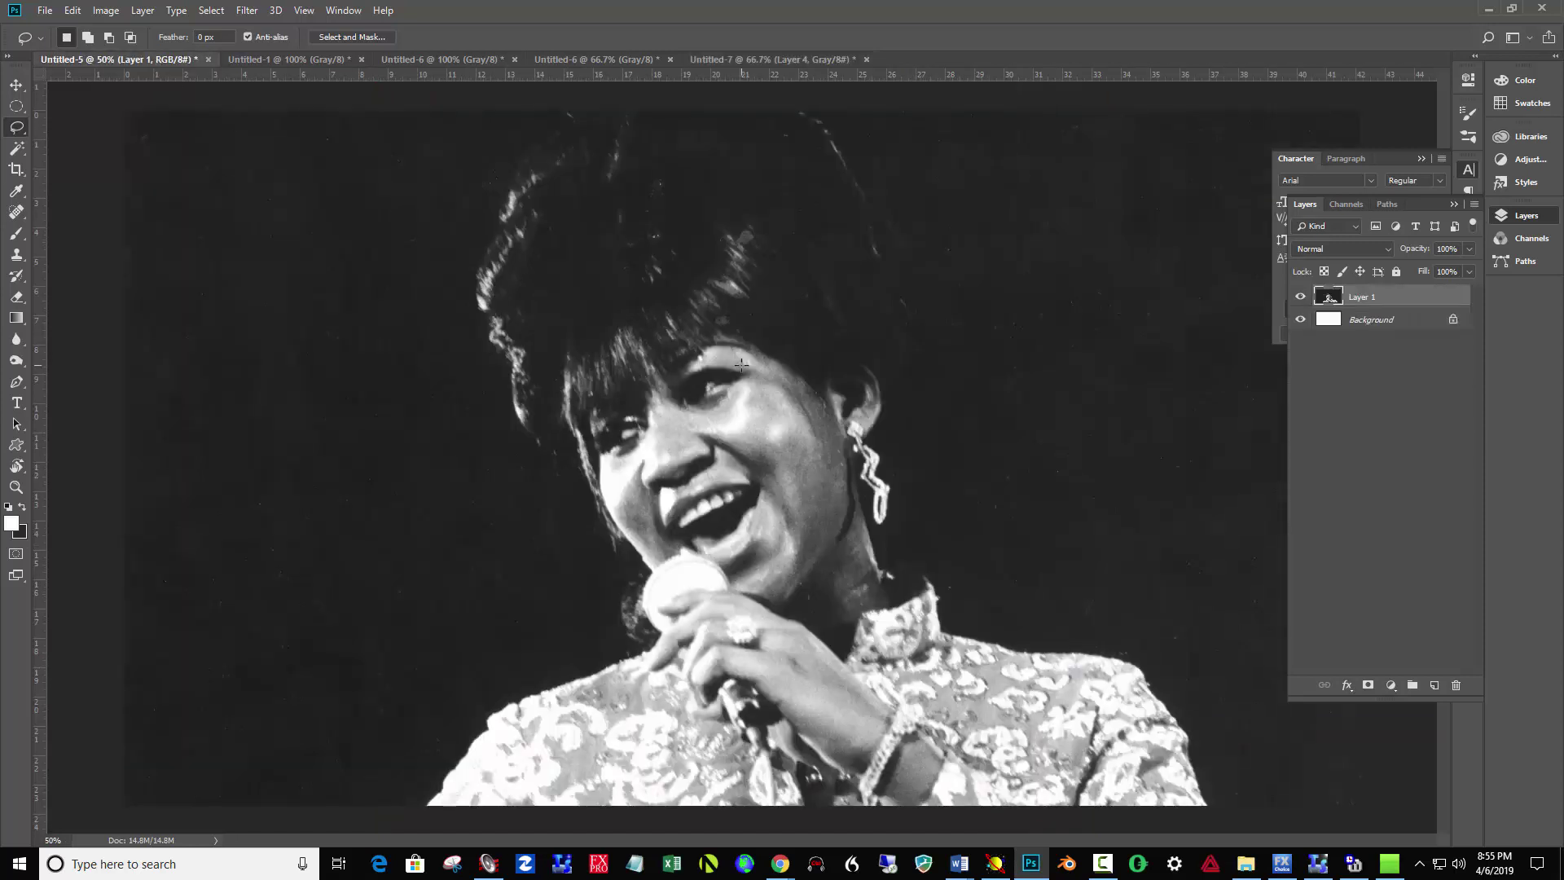
key("ctrl+a")
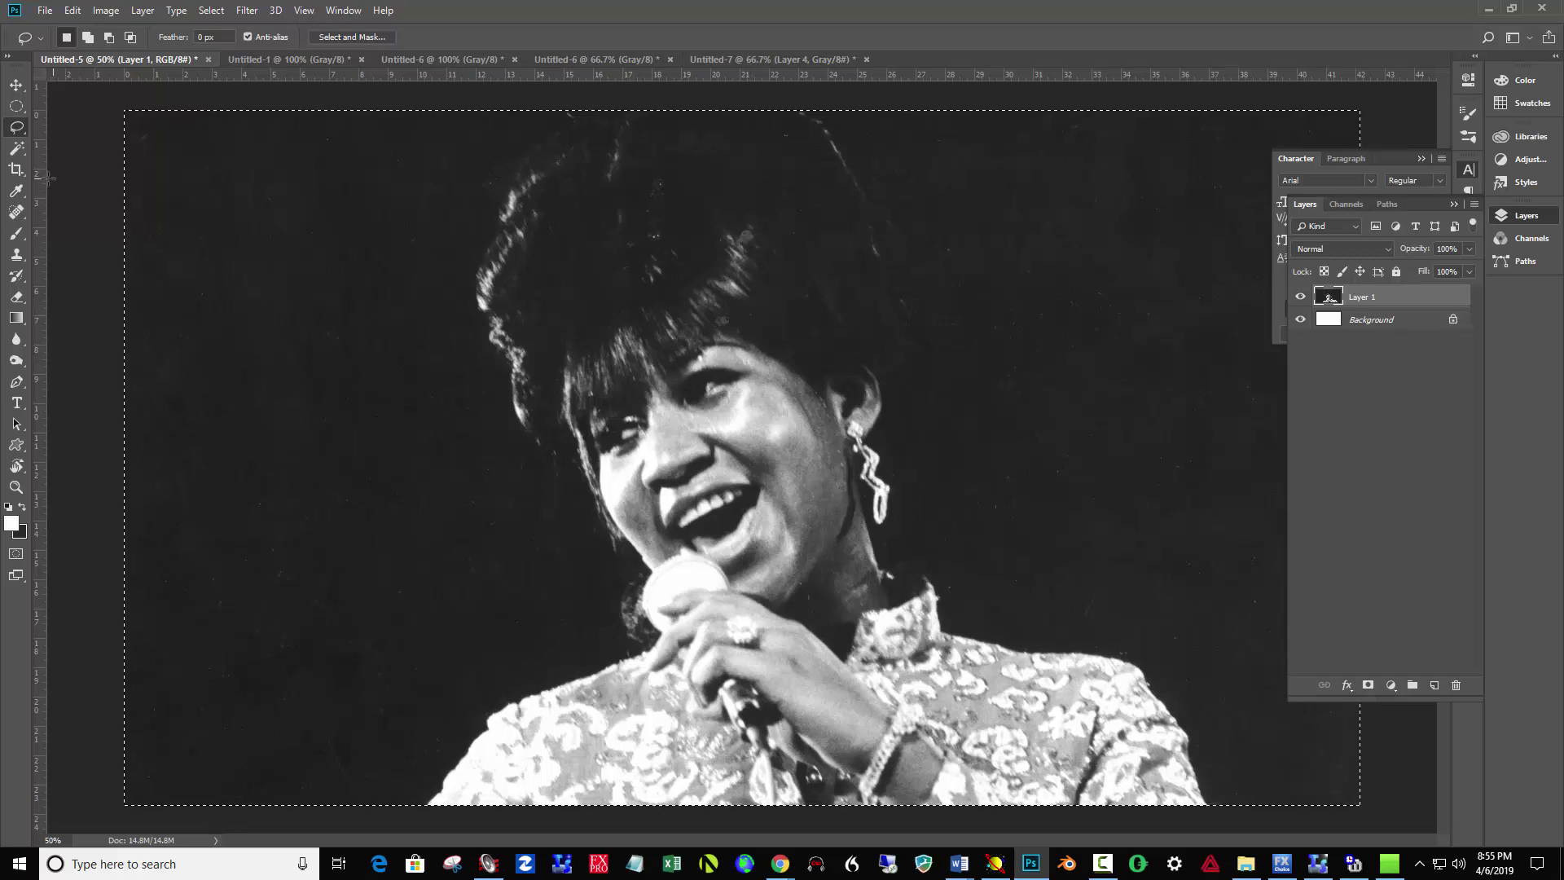
left_click(14, 171)
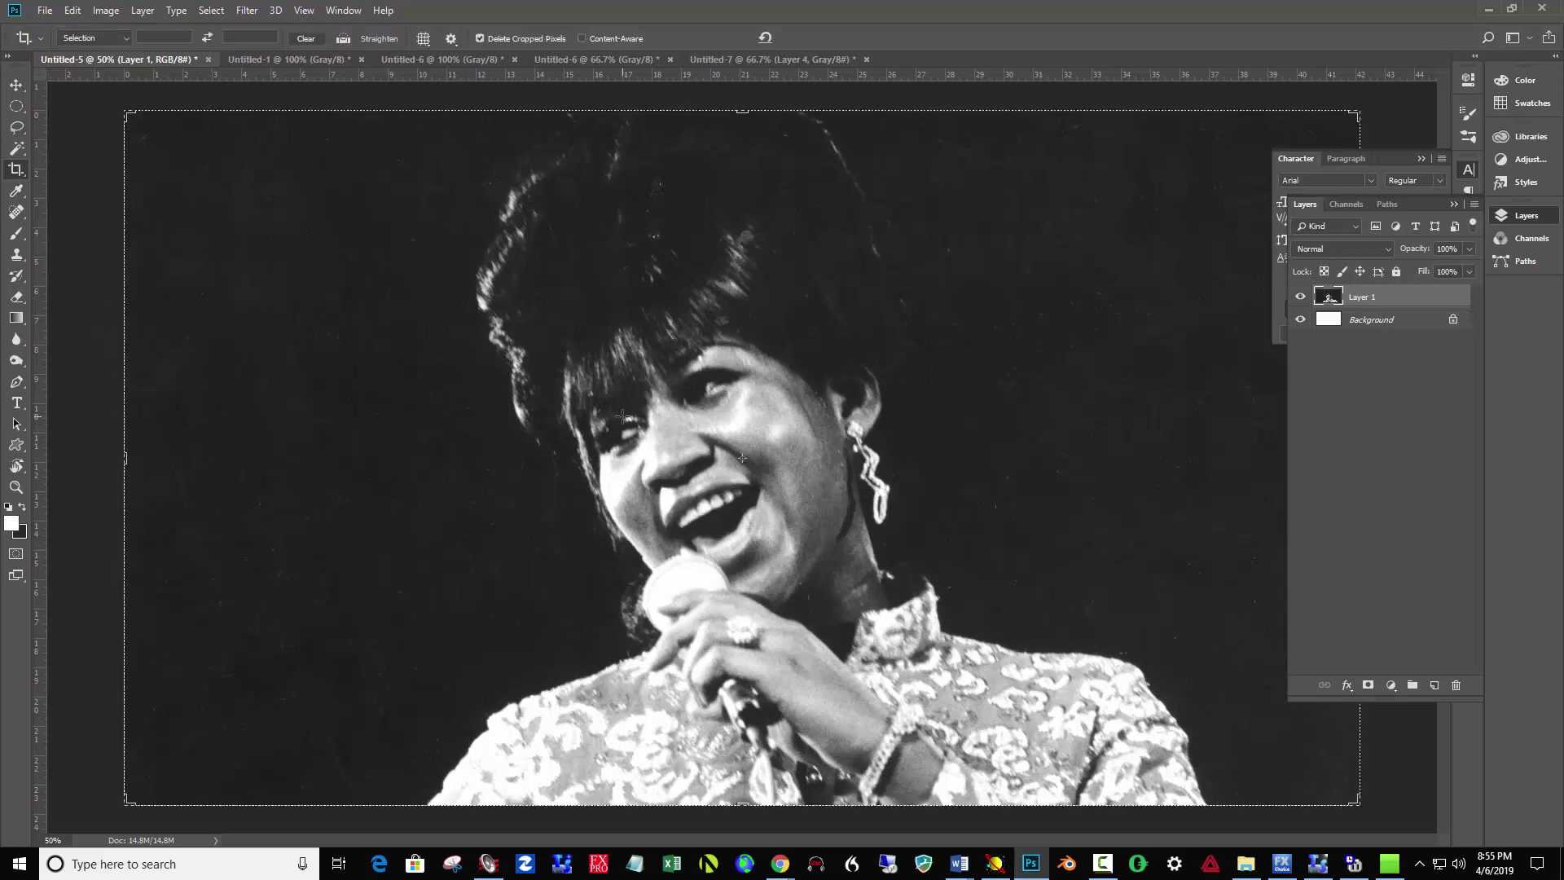
left_click(621, 417)
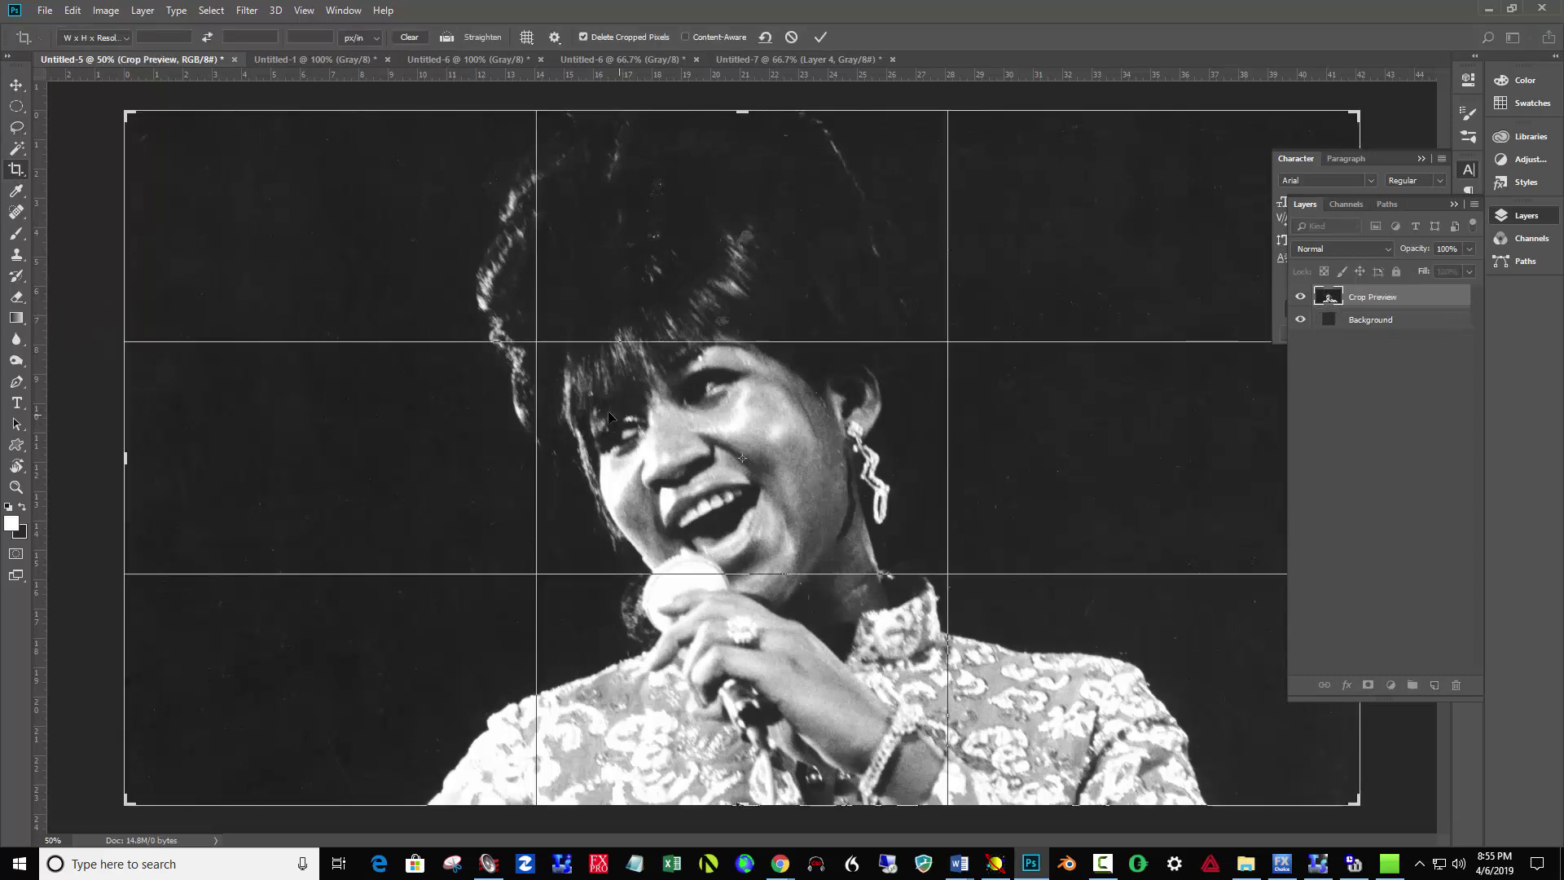
left_click(180, 38)
type("140")
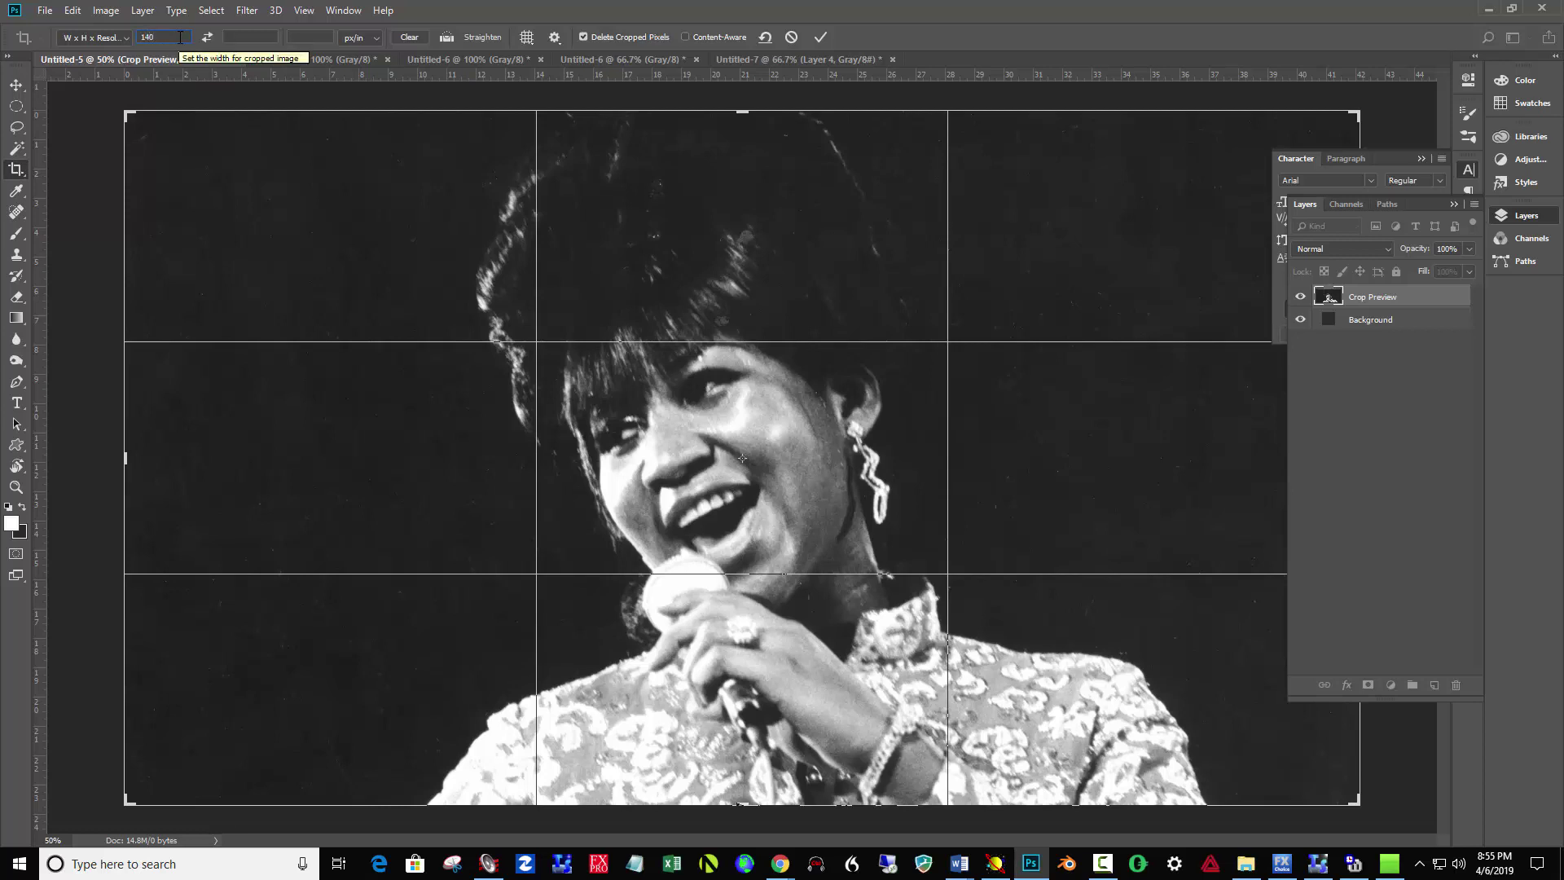
type("1")
left_click(237, 38)
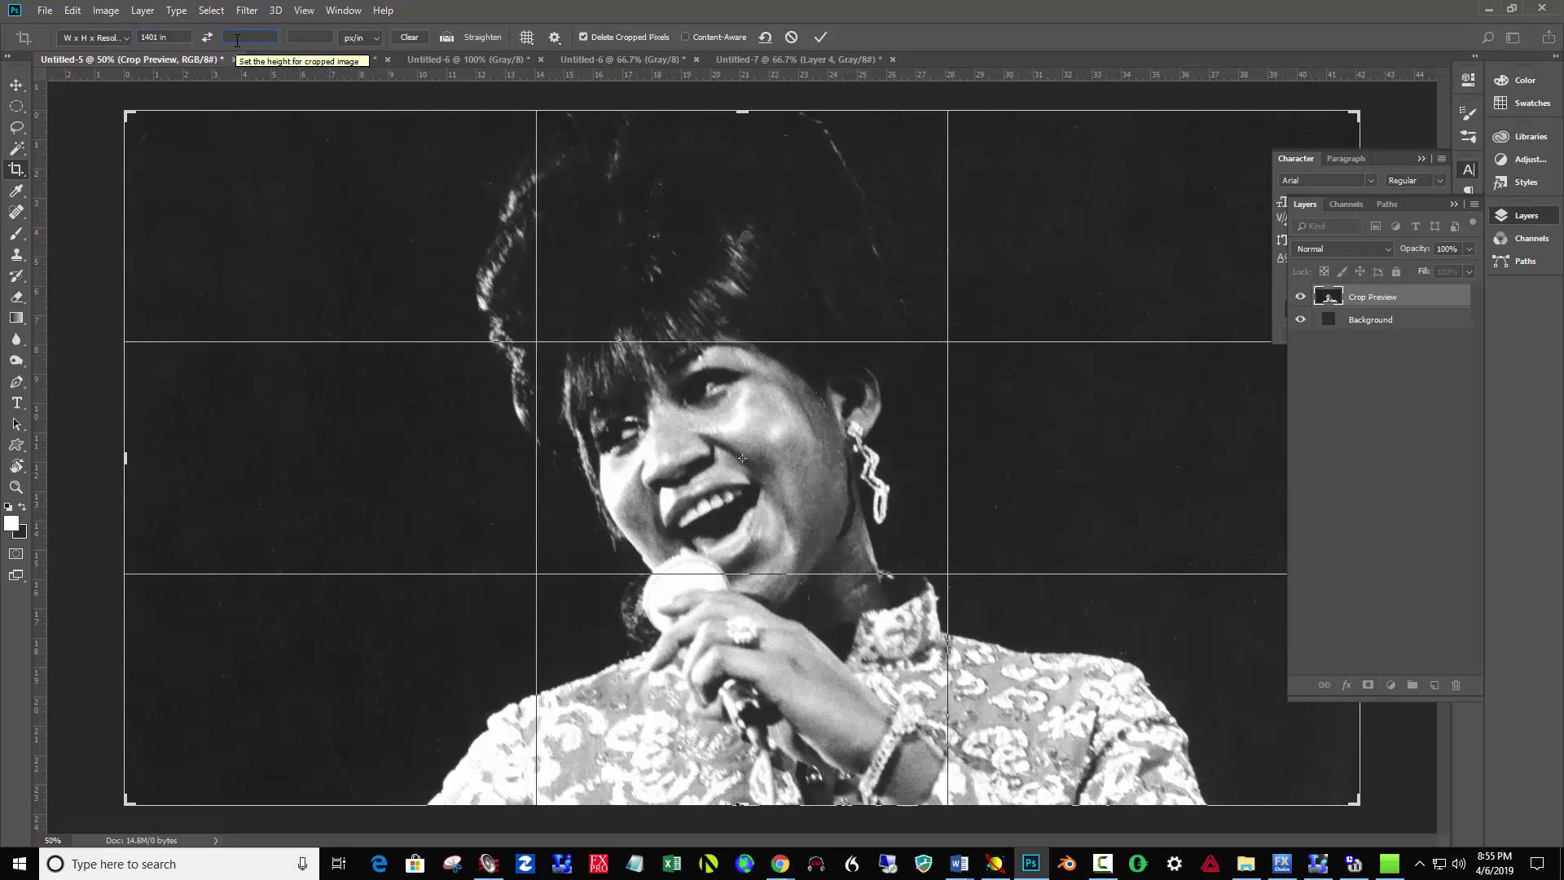
type("1080")
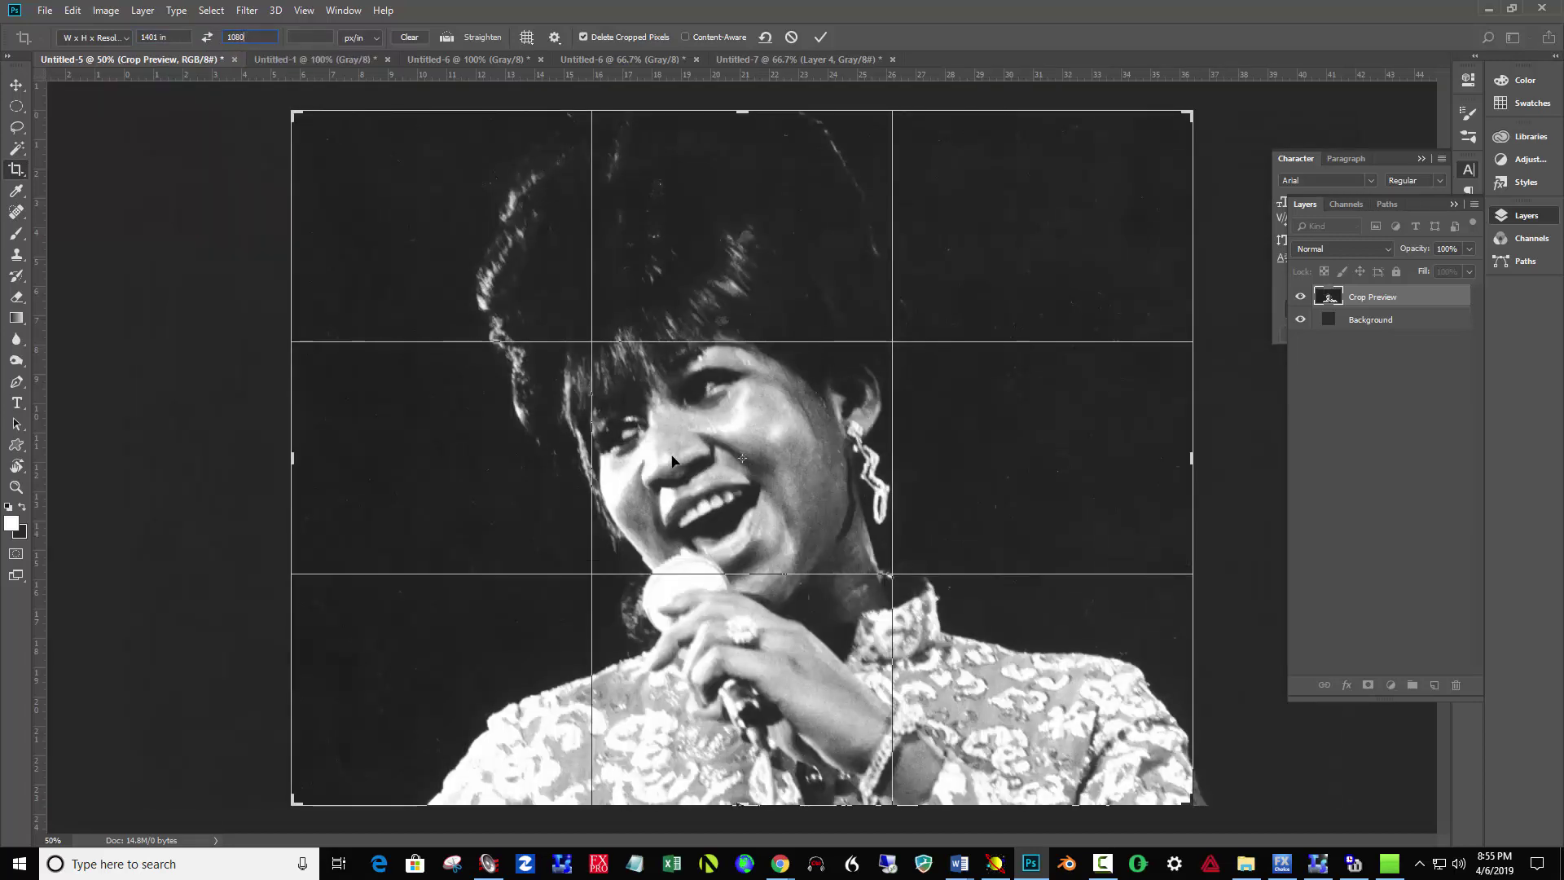
left_click_drag(672, 460, 754, 471)
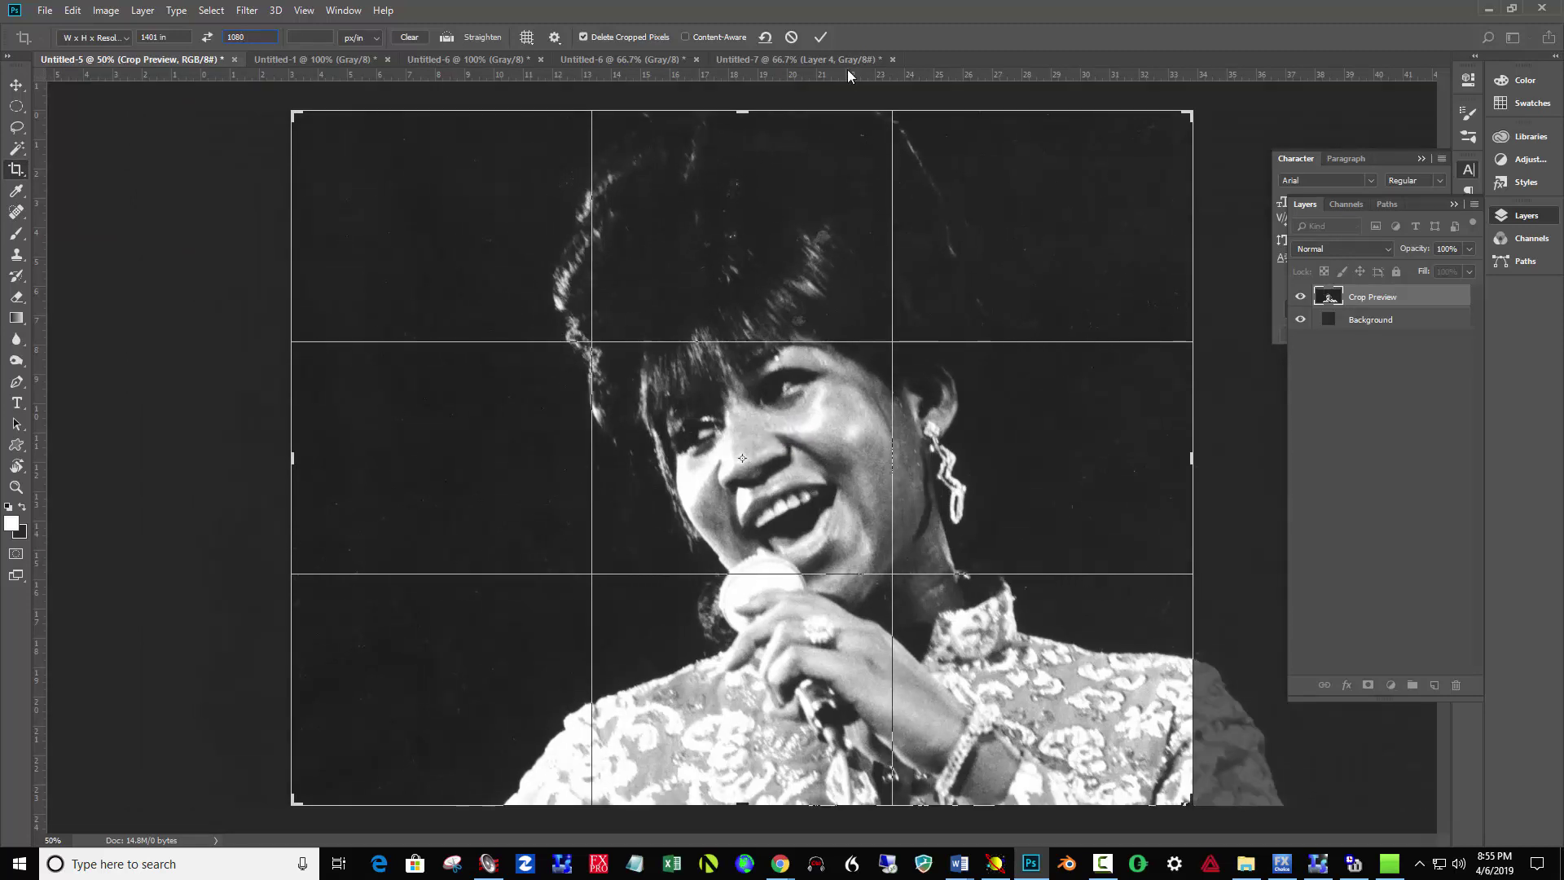
left_click(820, 37)
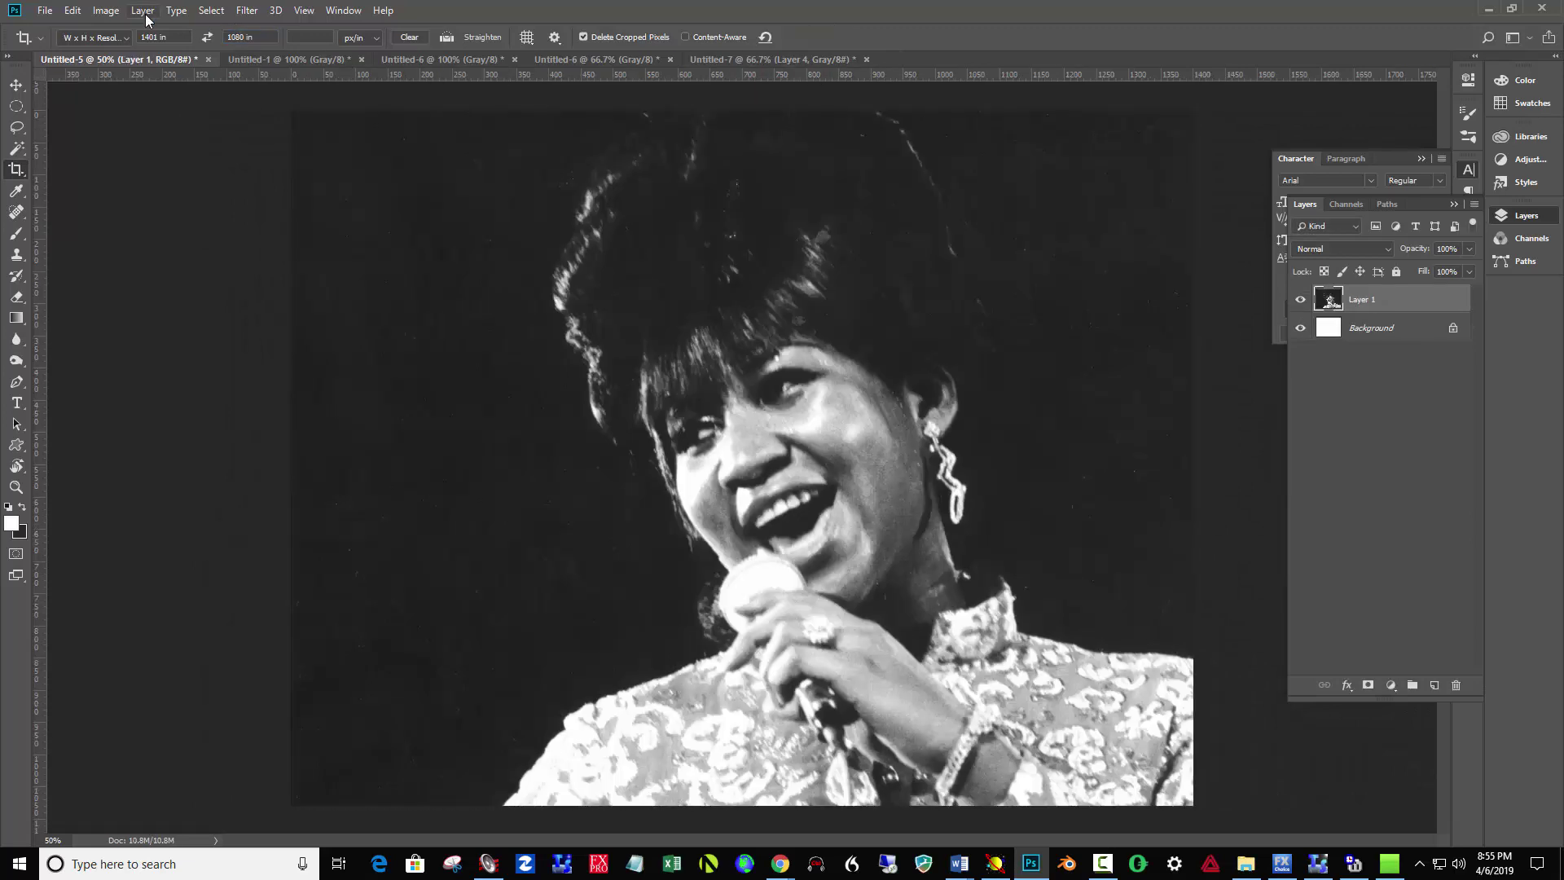
- Check the Image Size, trial-paste the portrait into the stamp, then undo the paste
left_click(106, 11)
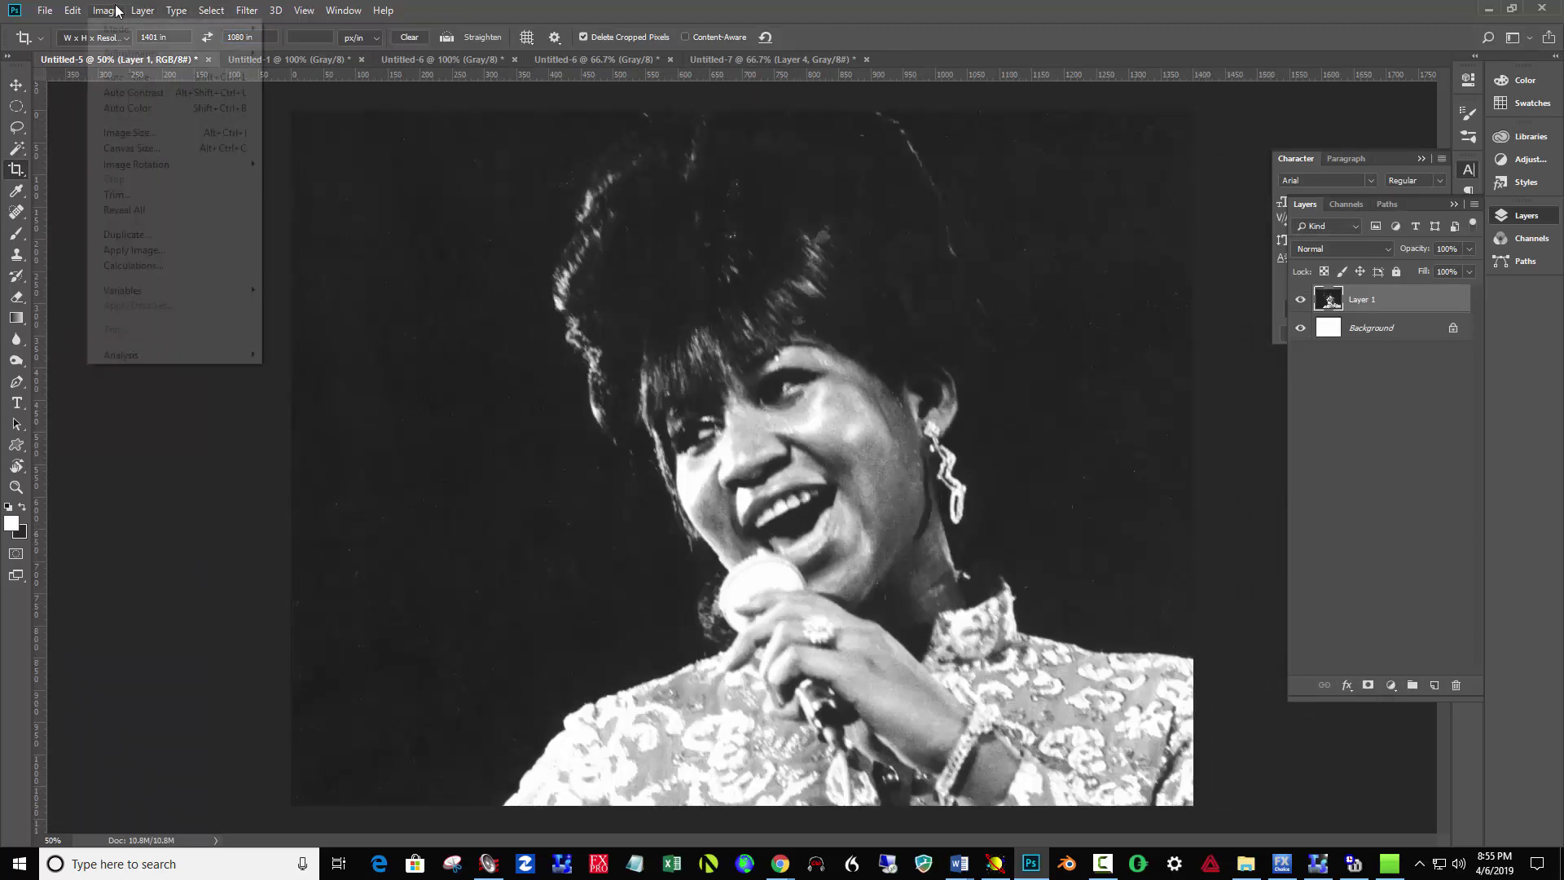
left_click(152, 135)
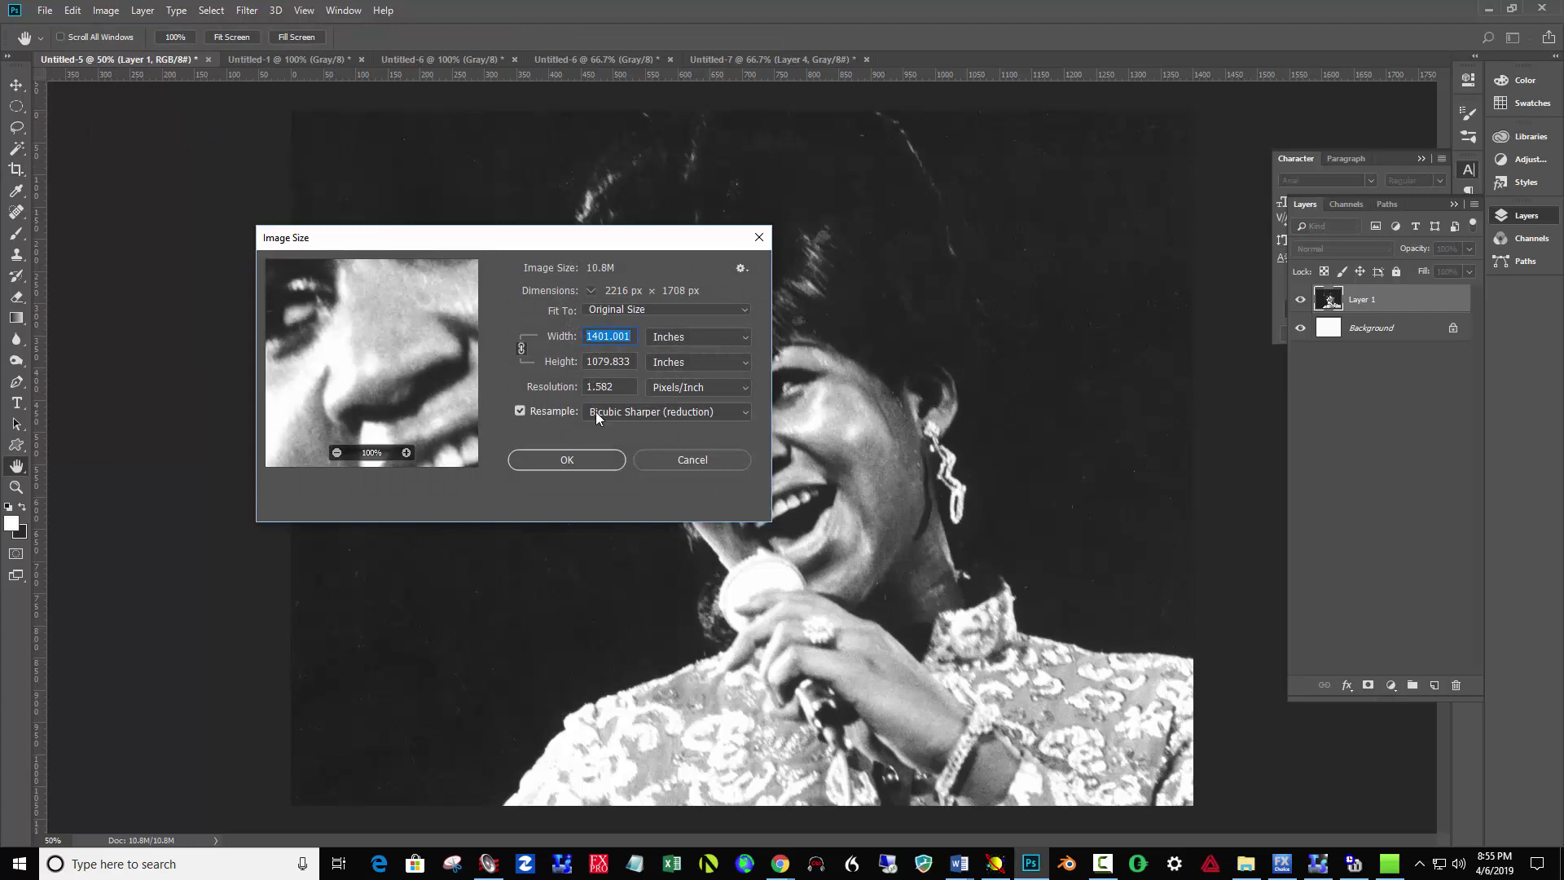
left_click(595, 457)
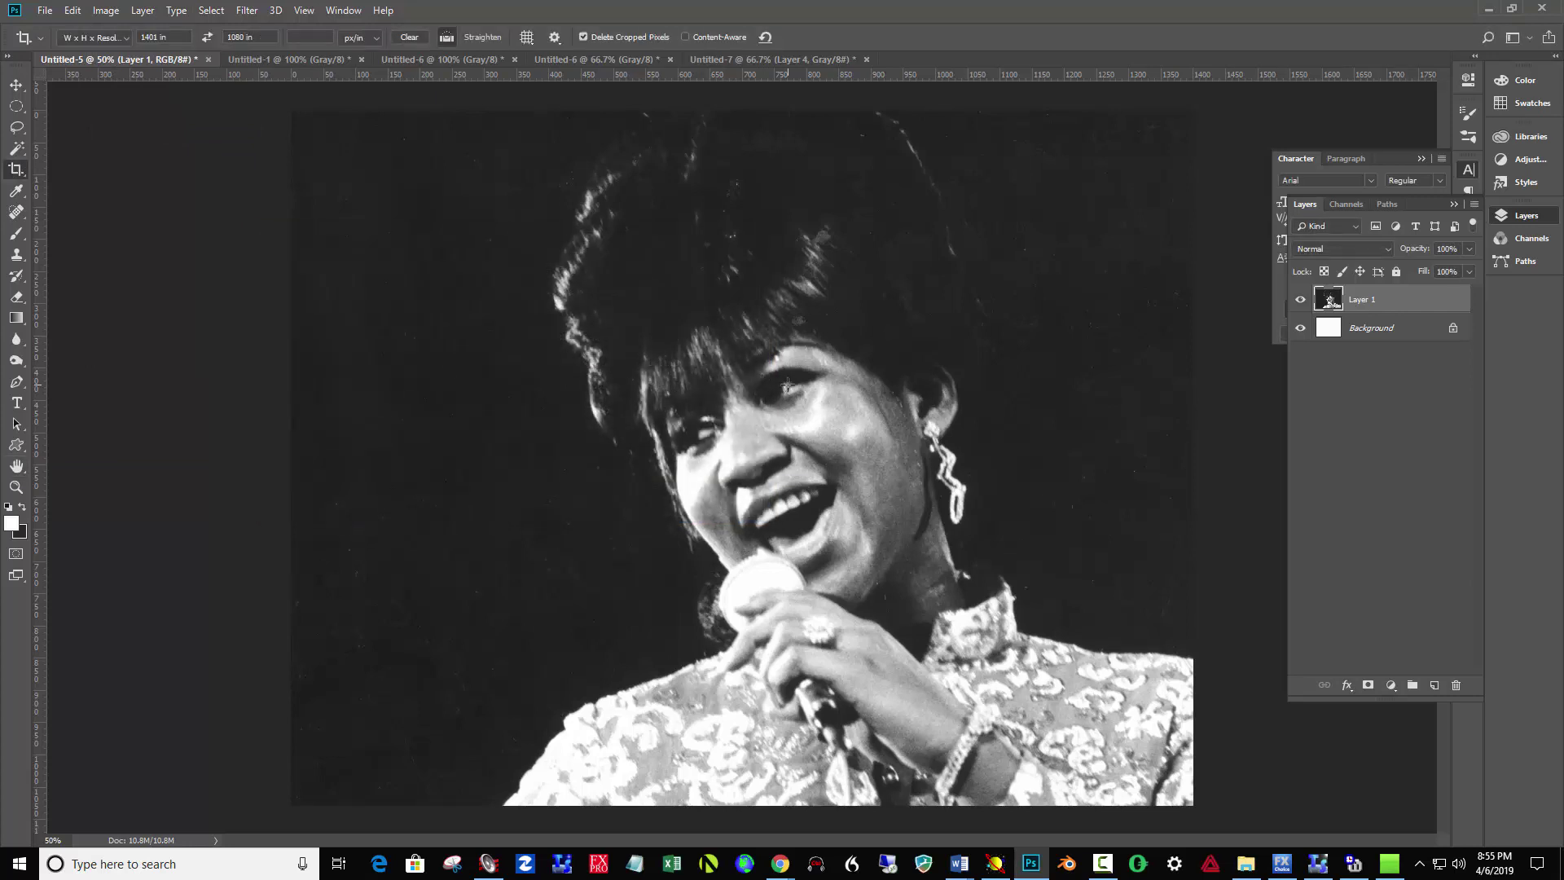
key("ctrl+a")
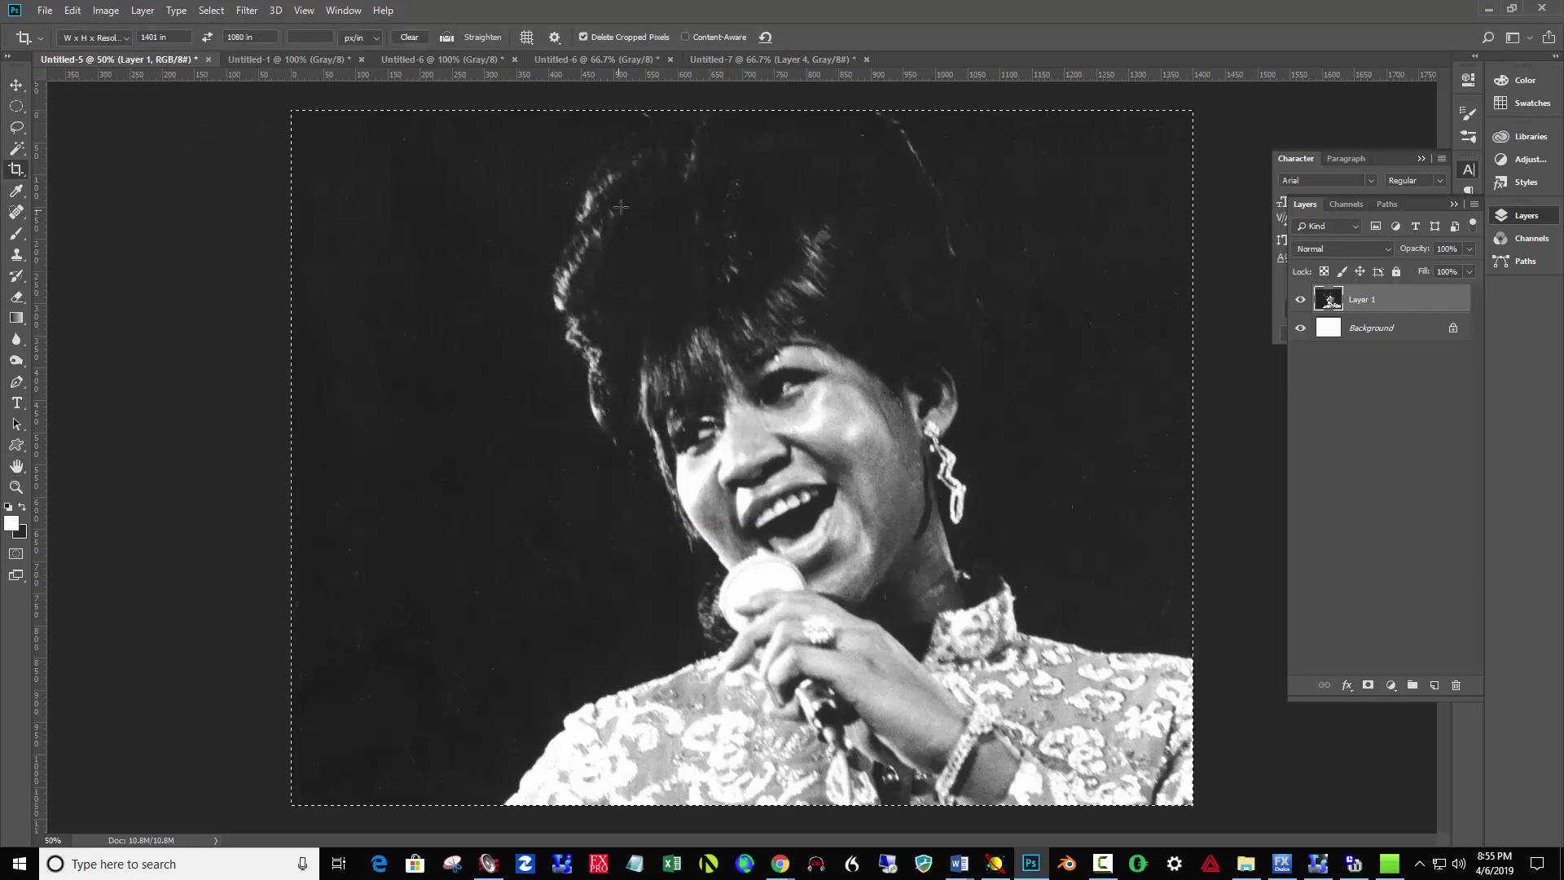
left_click(754, 58)
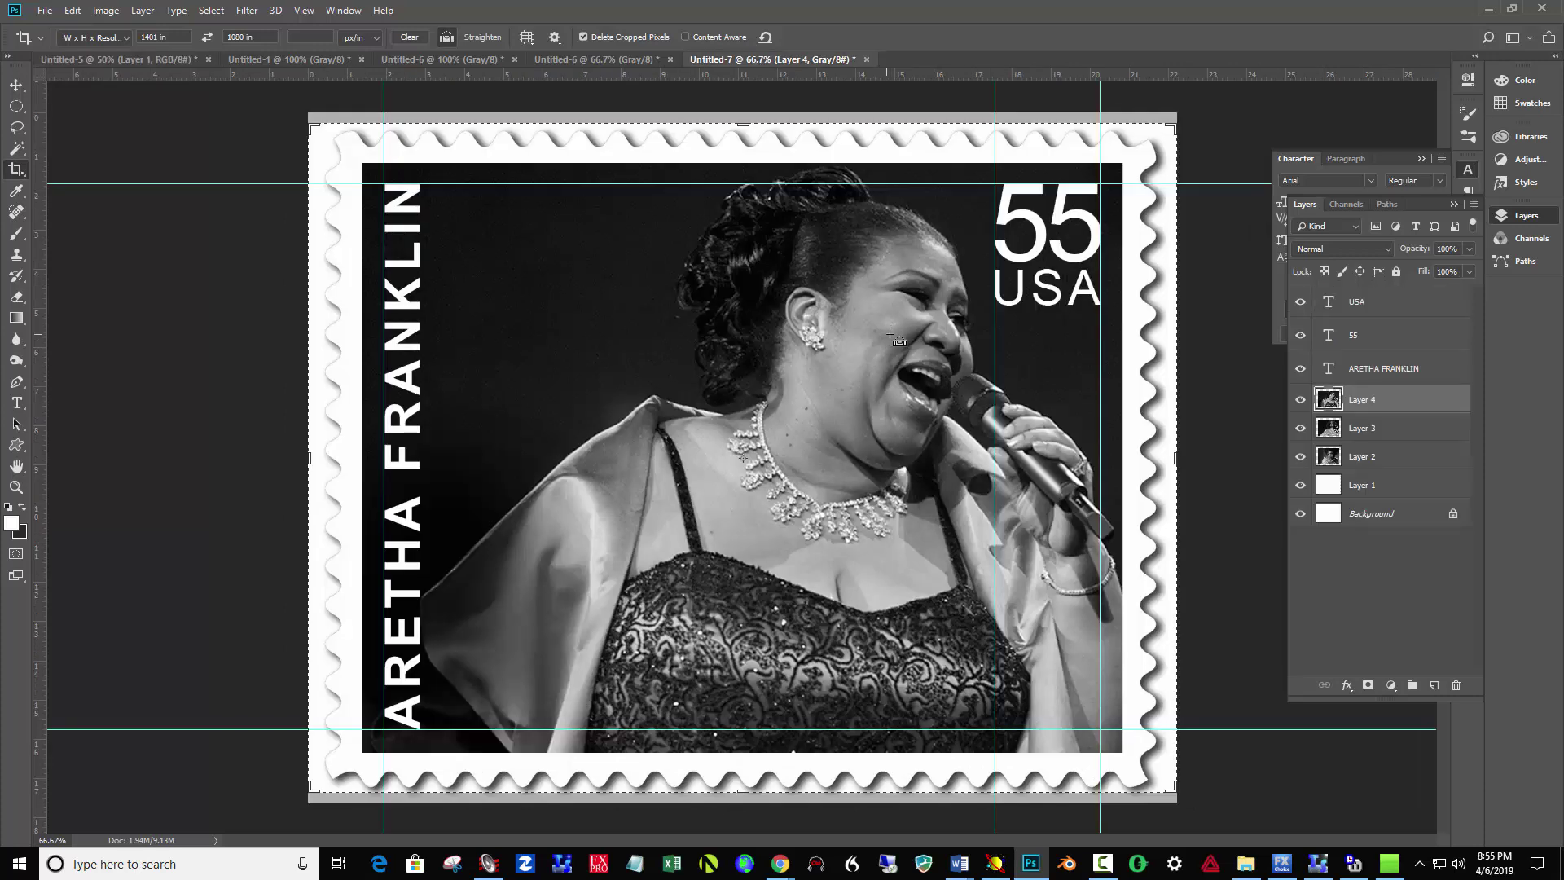
key("ctrl+v")
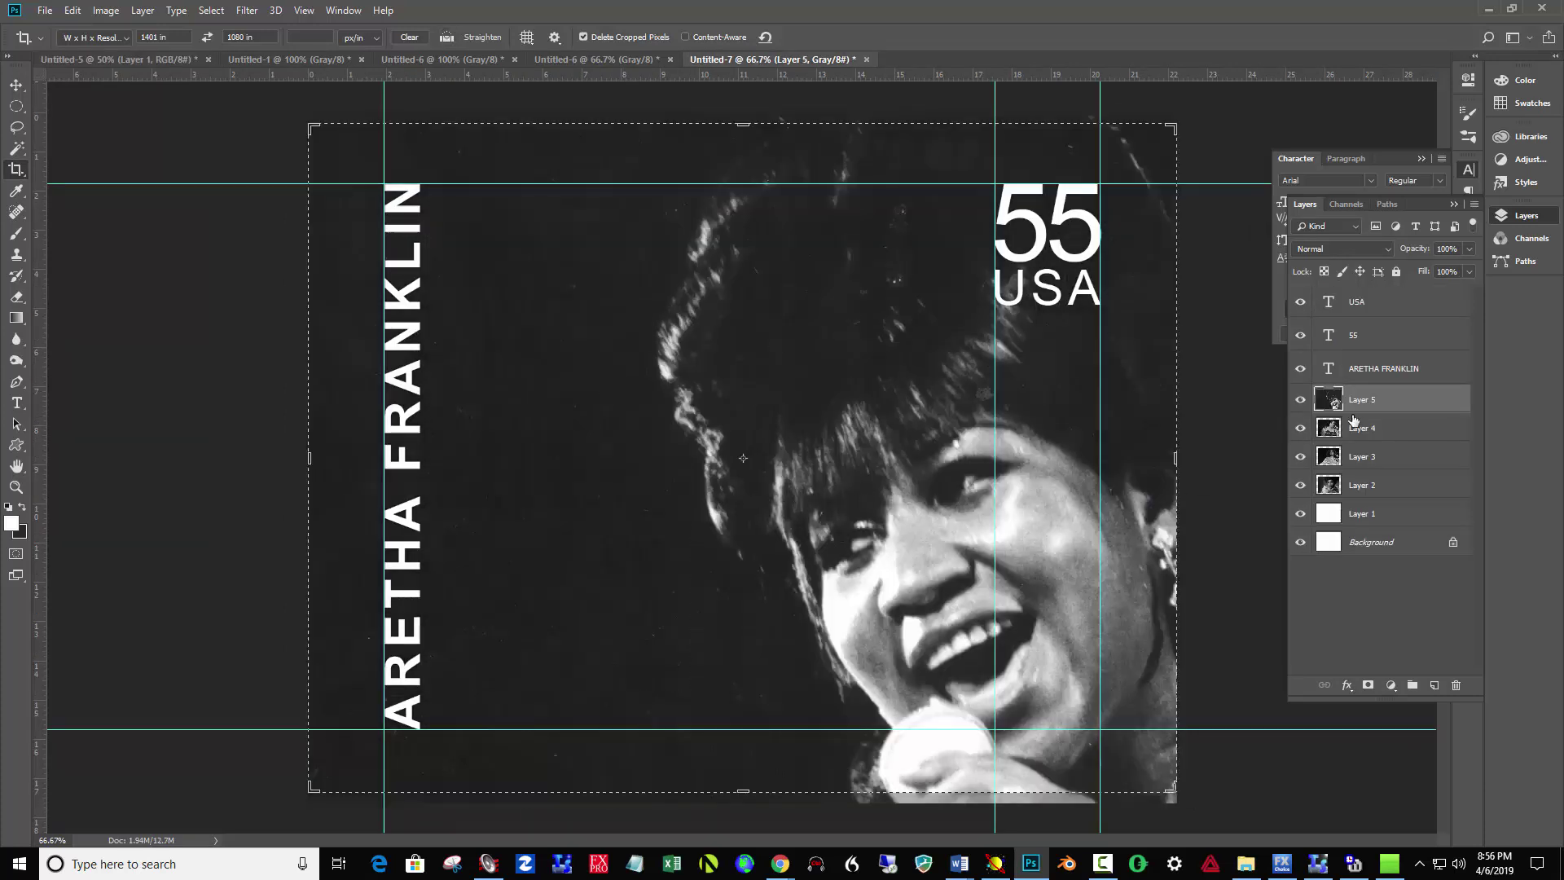
key("ctrl+z")
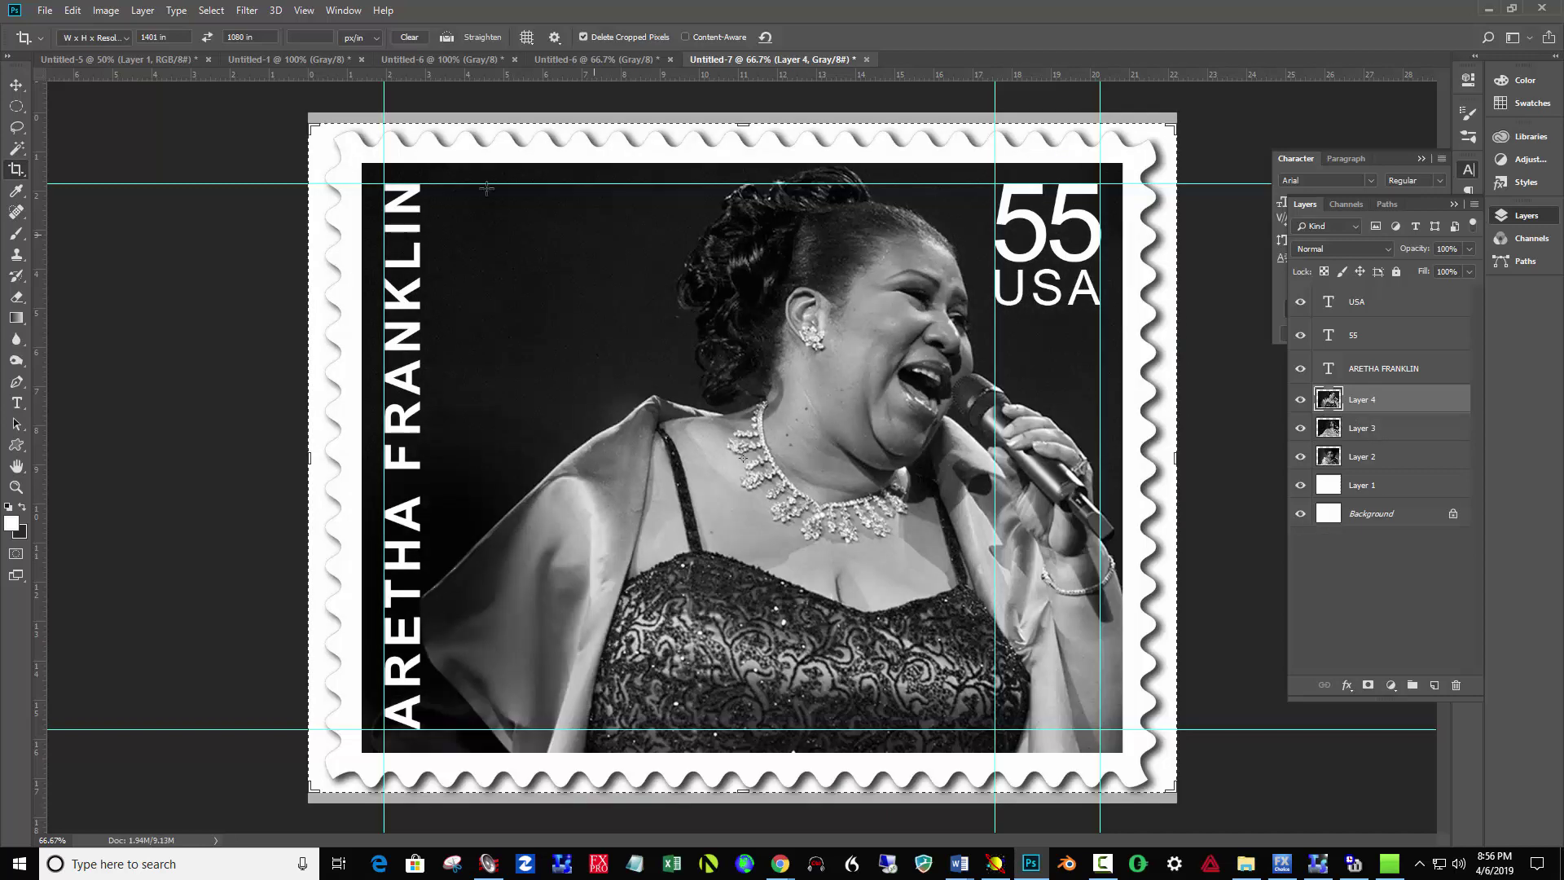
left_click(163, 60)
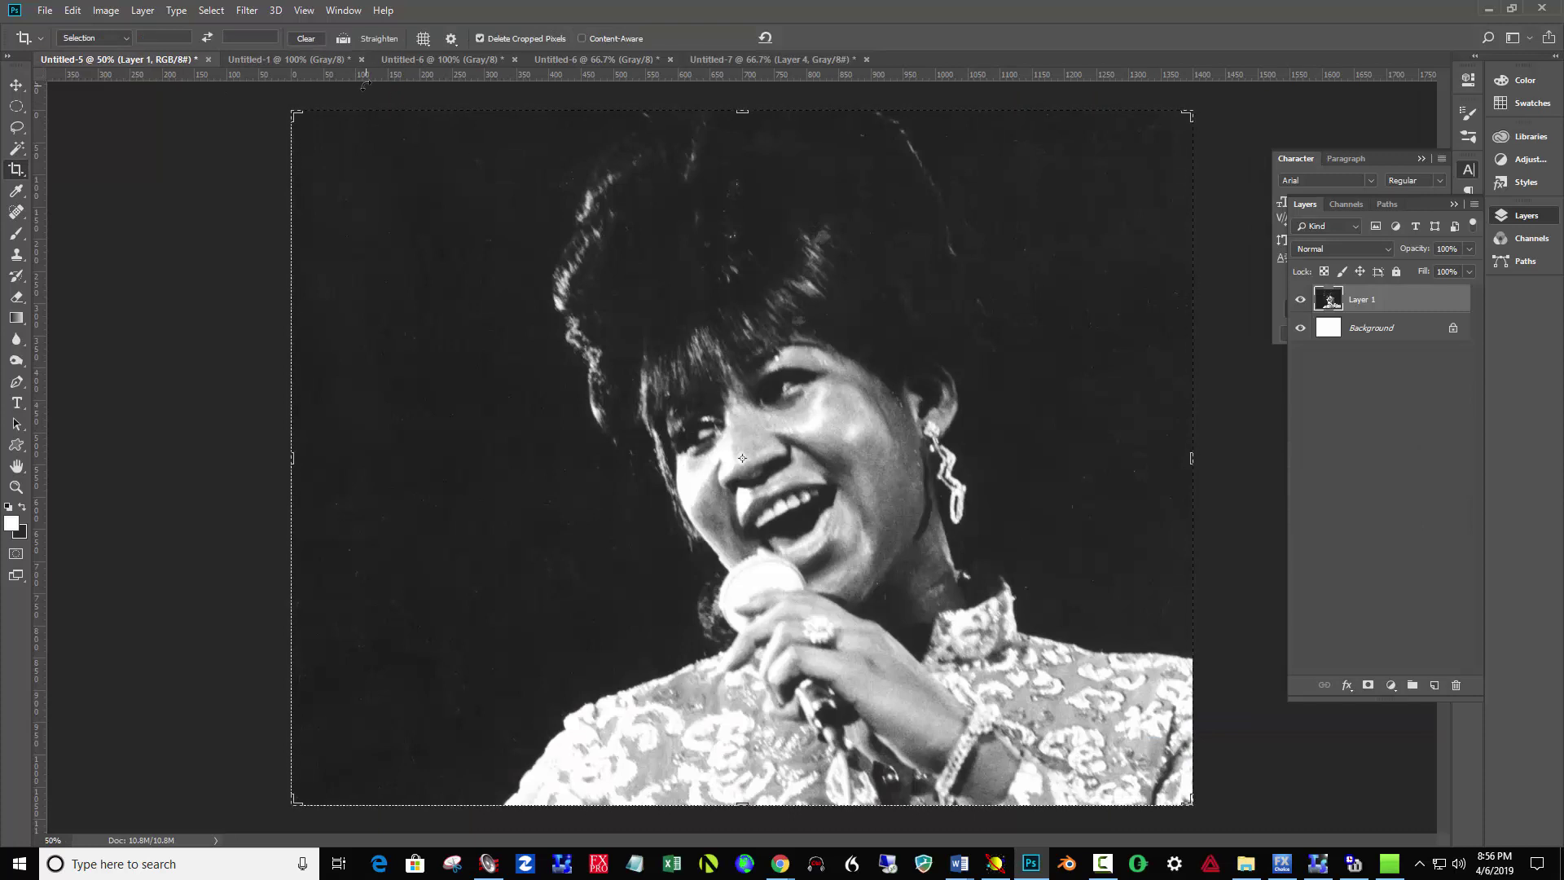
- Apply Image Size so the portrait measures 1401 × 1080 px, then select all and copy it
left_click(106, 9)
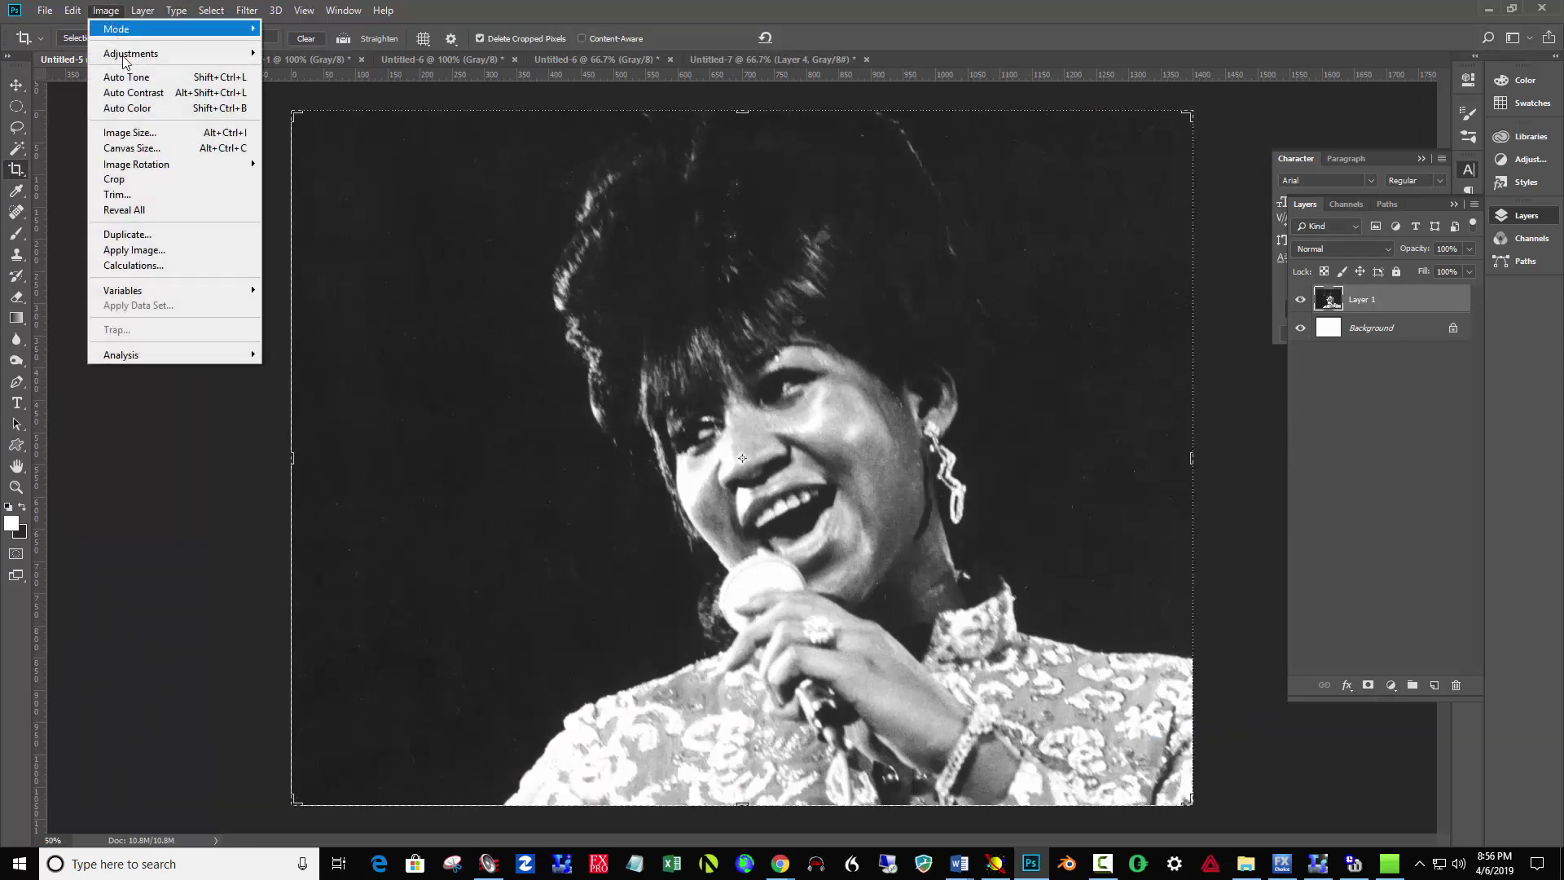
left_click(139, 132)
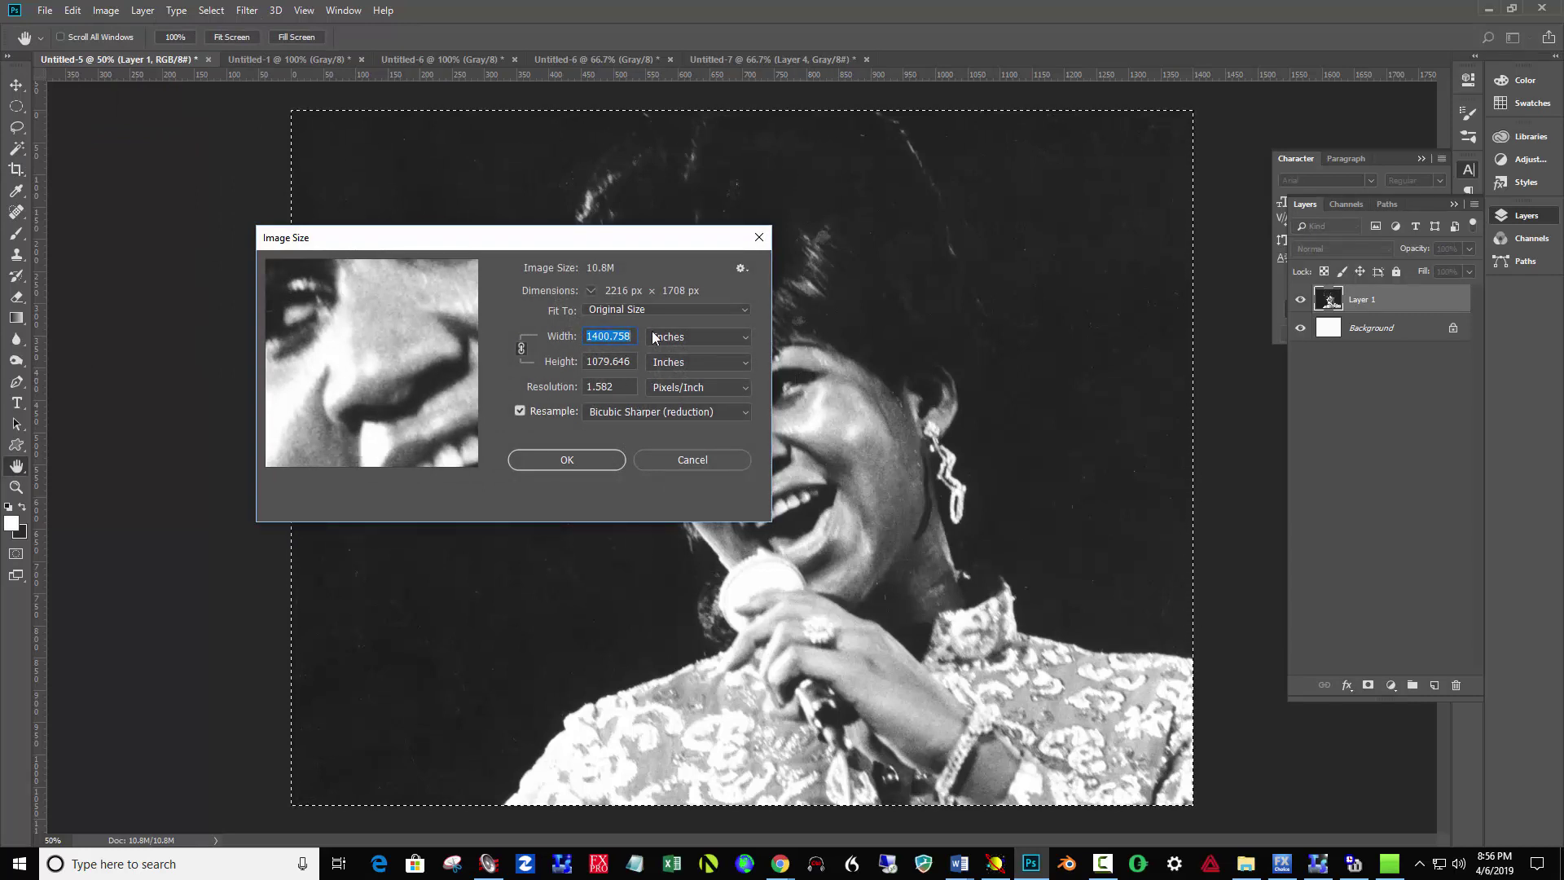
left_click(625, 387)
left_click_drag(609, 386, 571, 391)
type("1")
key("Return")
key("c")
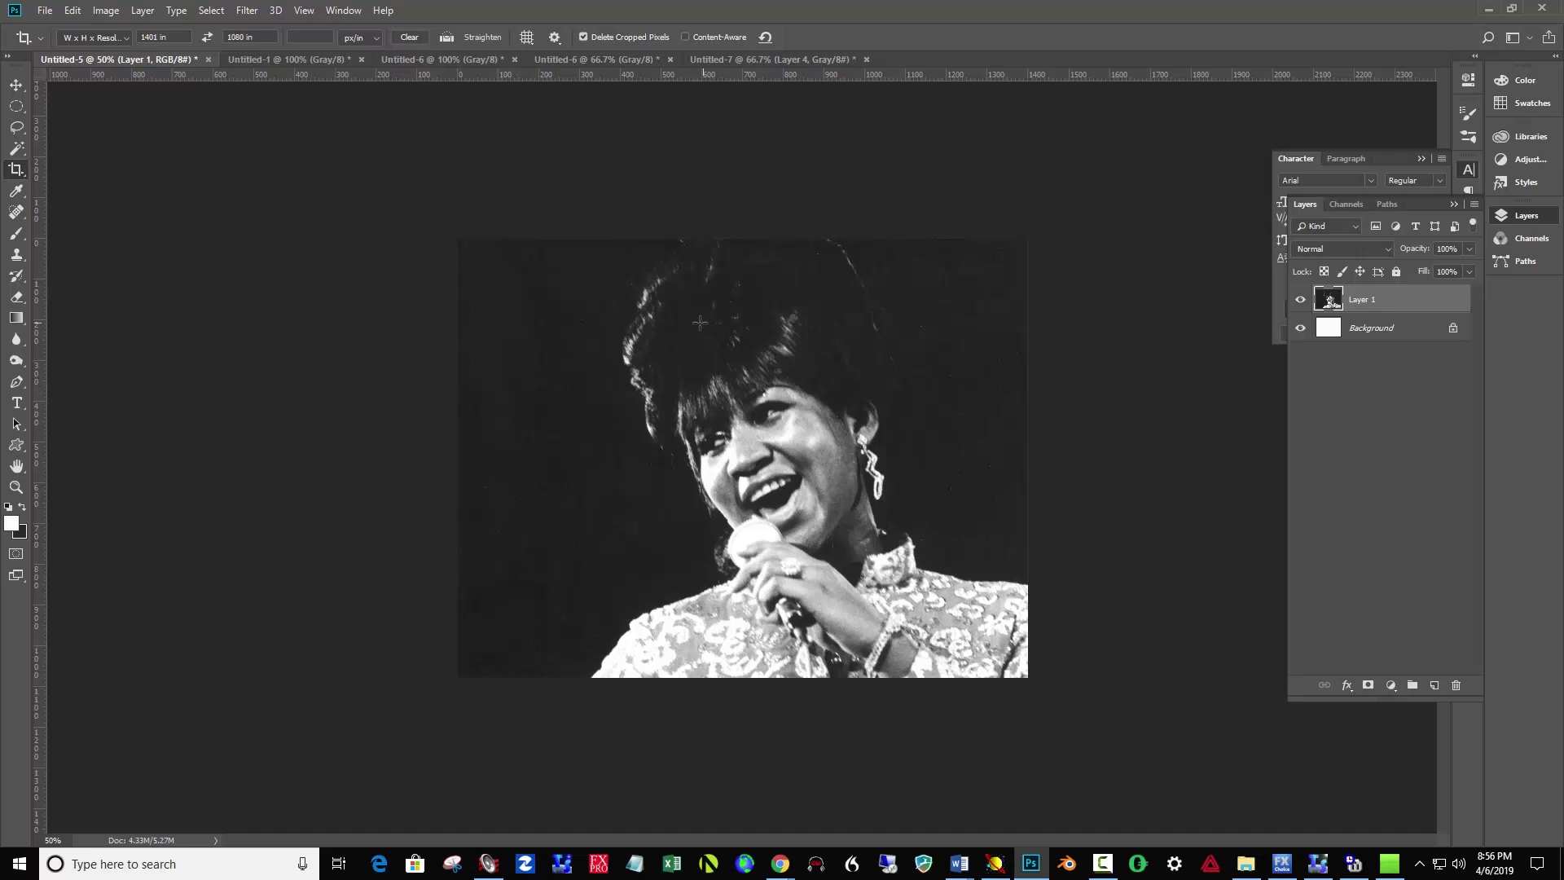
key("ctrl+a")
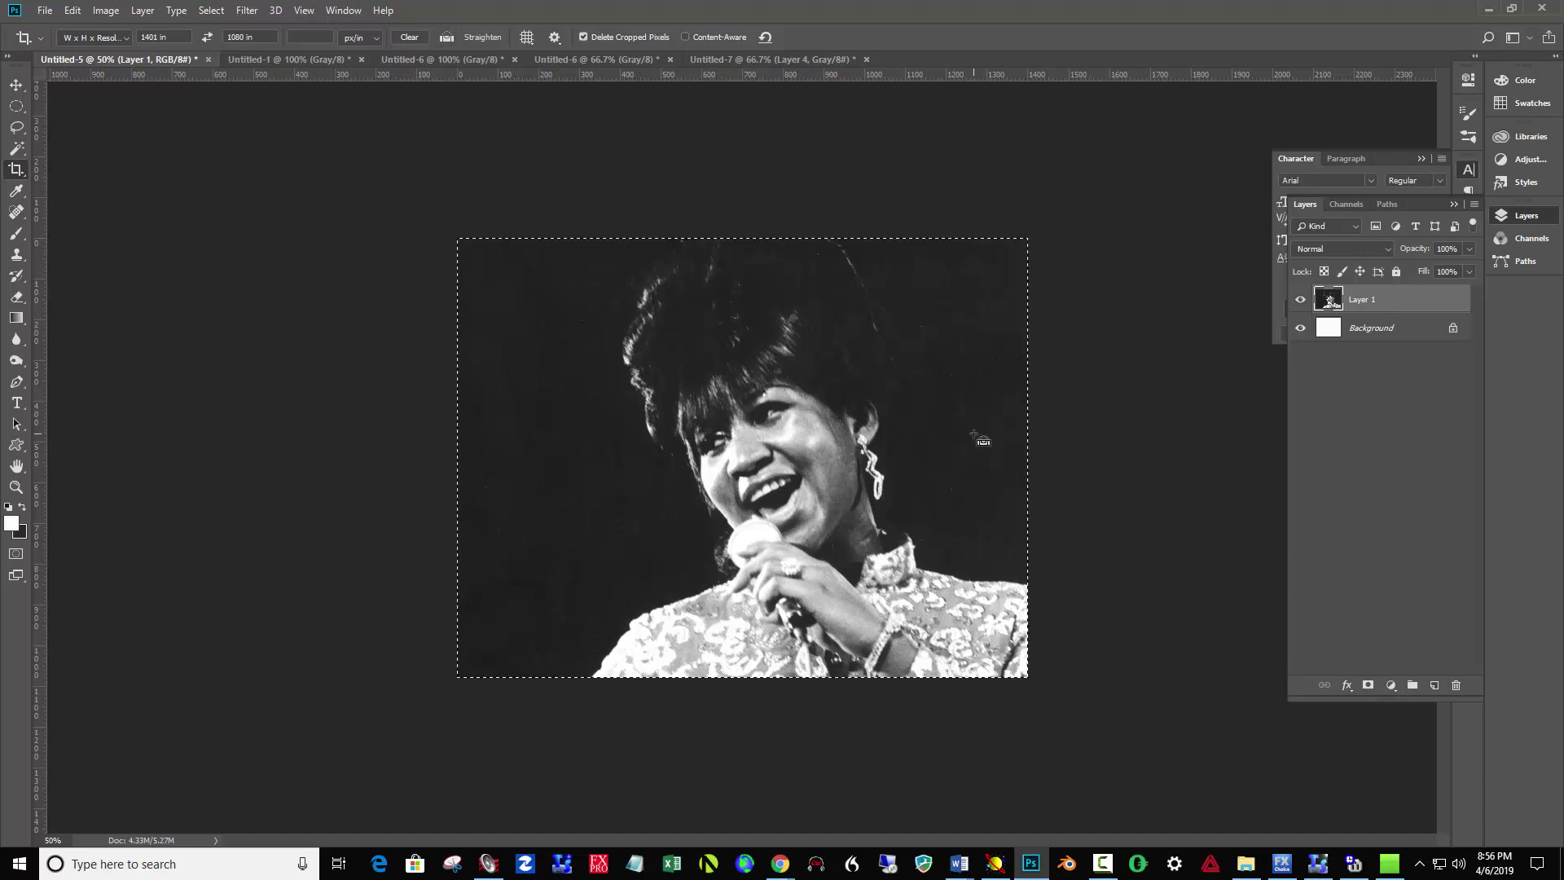
key("ctrl+c")
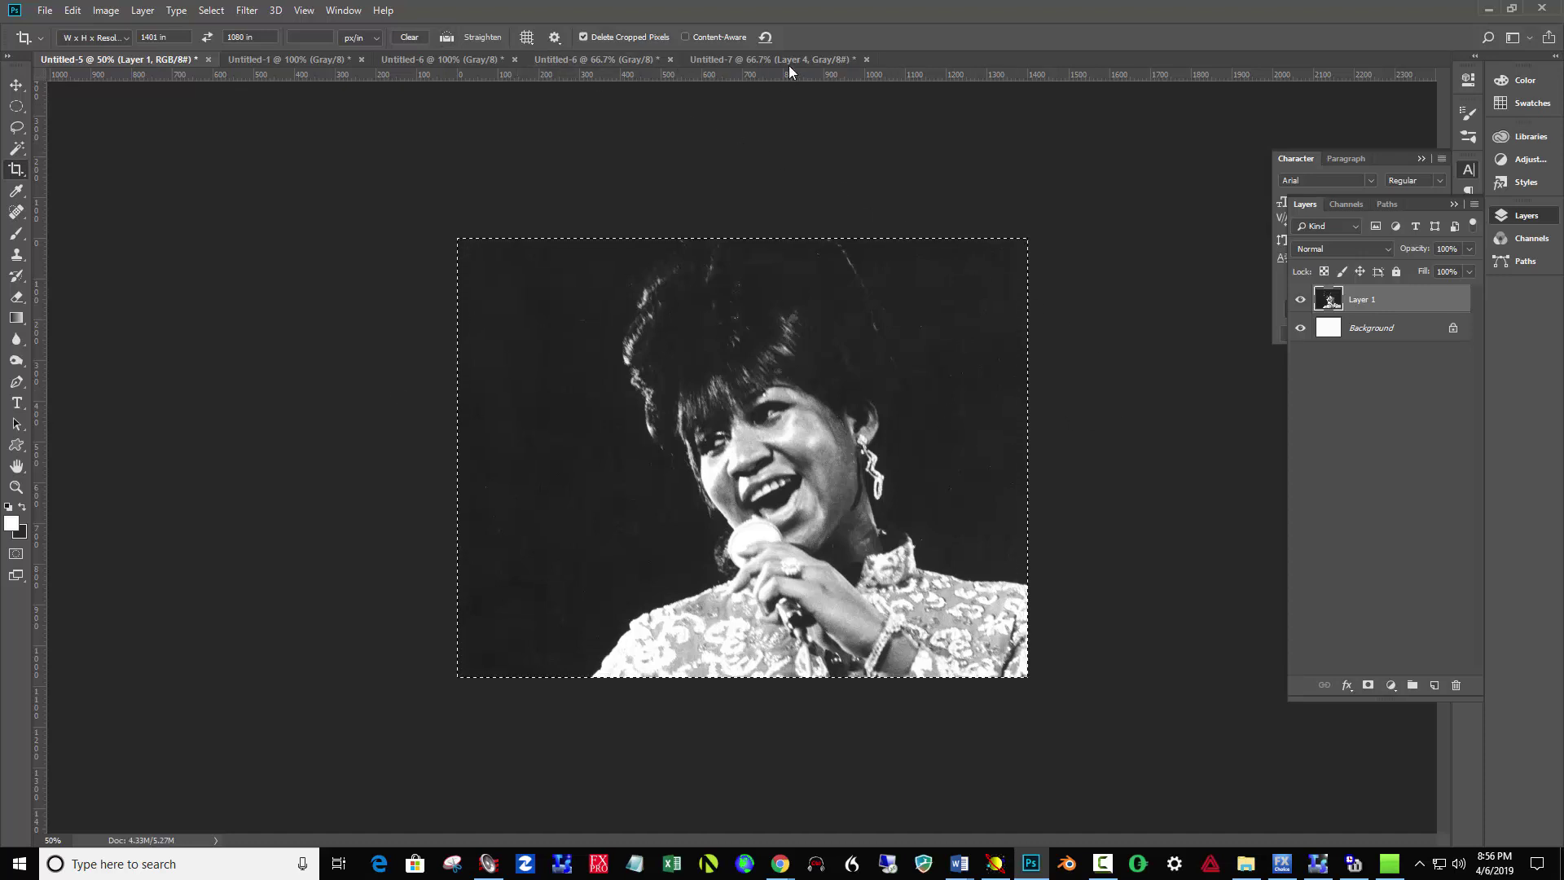
- Paste the smiling microphone portrait into the Untitled-7 stamp as Layer 5 above Layer 4
left_click(773, 58)
key("ctrl+v")
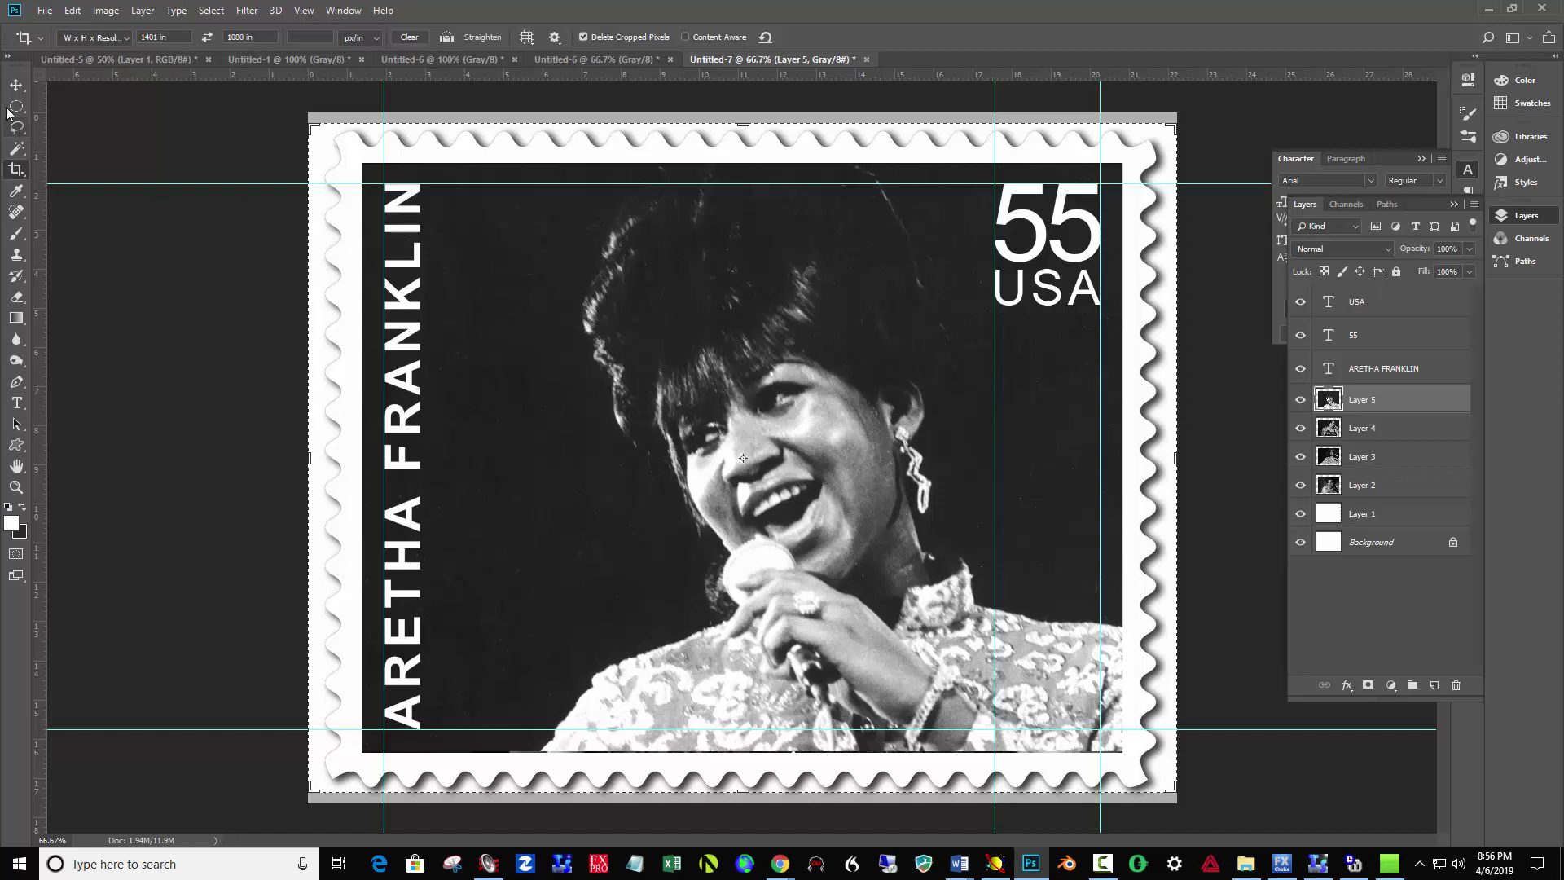
left_click(16, 85)
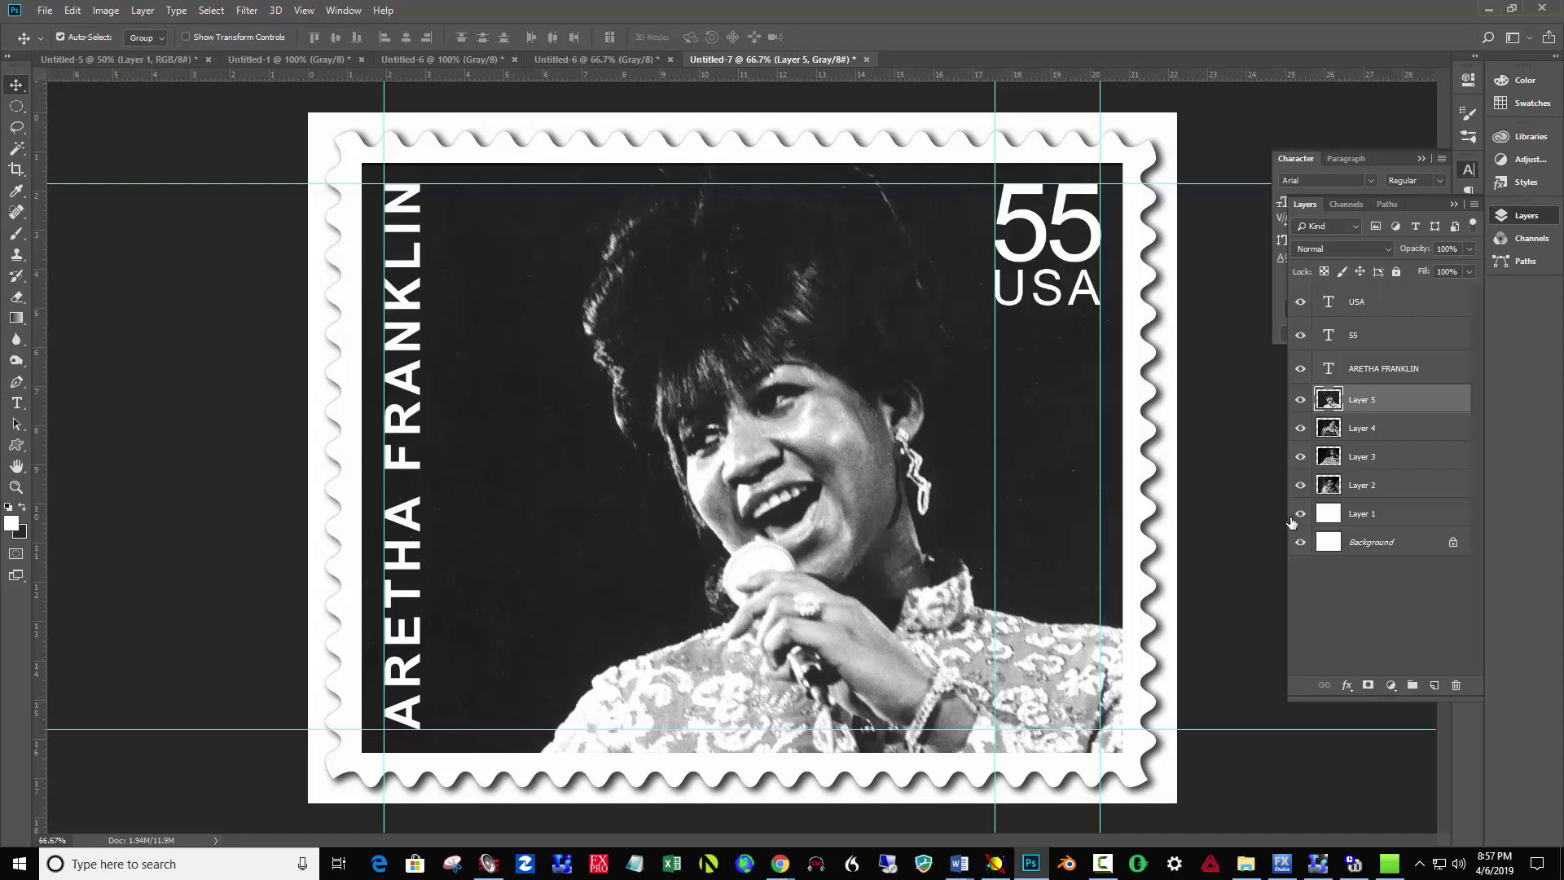
- Flatten the stamp into a single layer and begin a new document
left_click(142, 10)
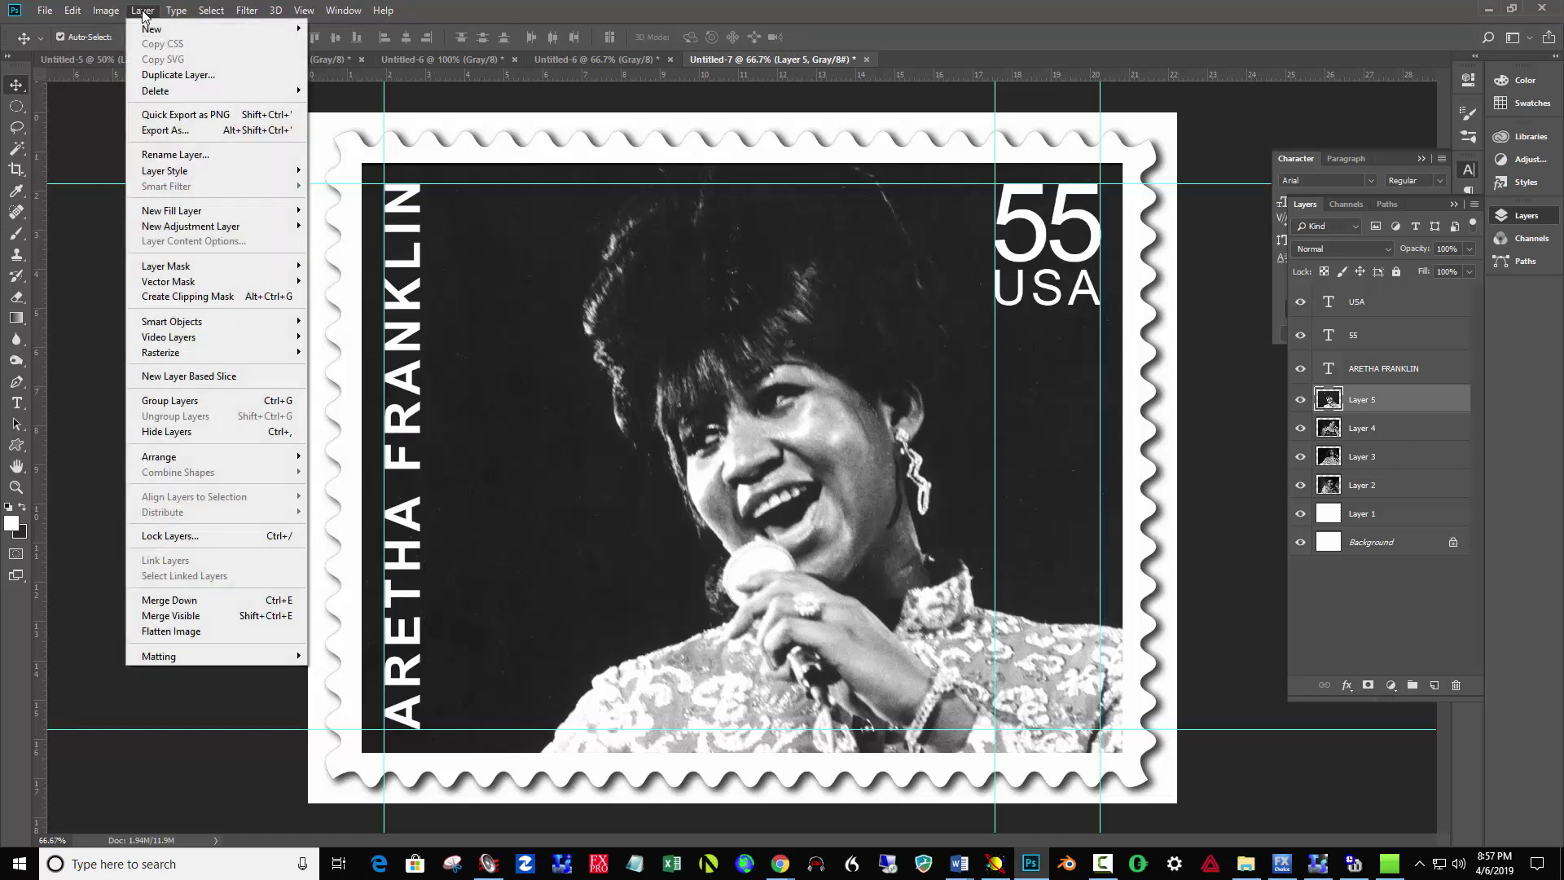
left_click(188, 632)
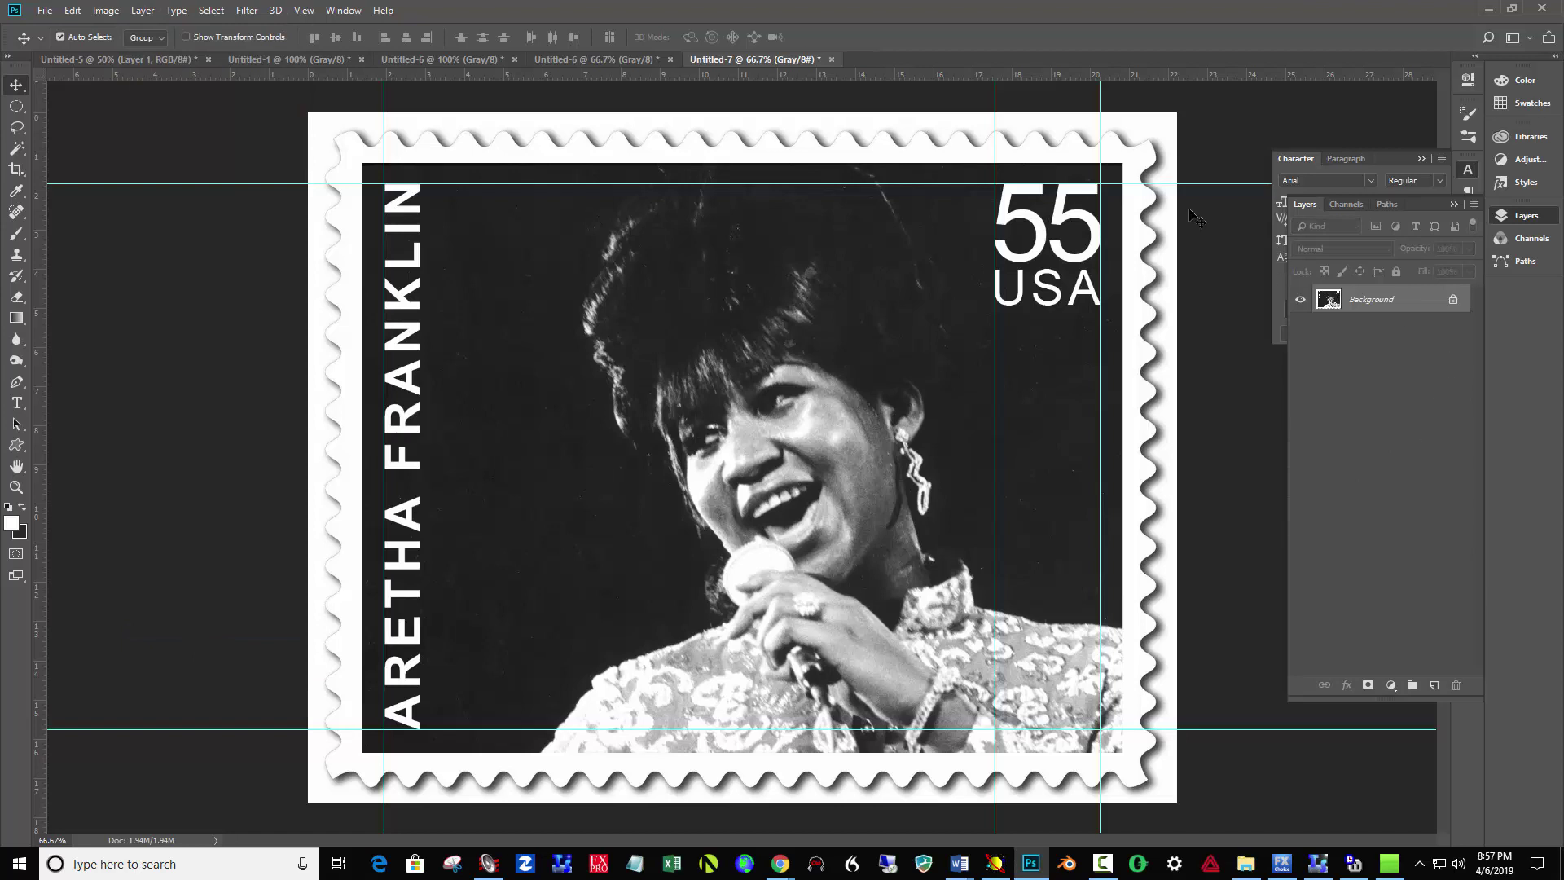
left_click(45, 11)
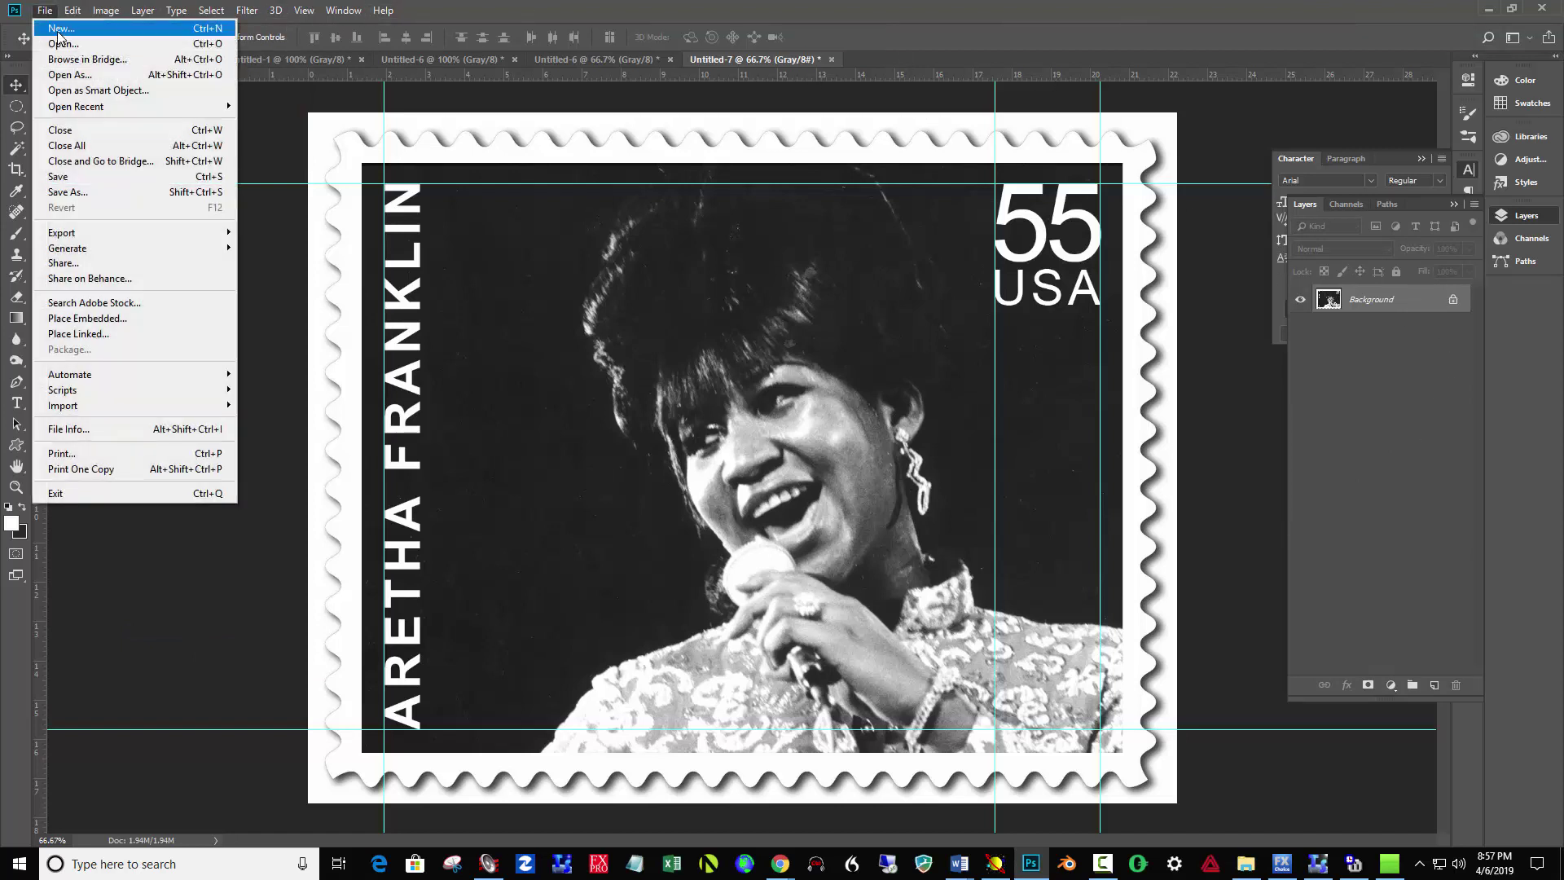
left_click(61, 28)
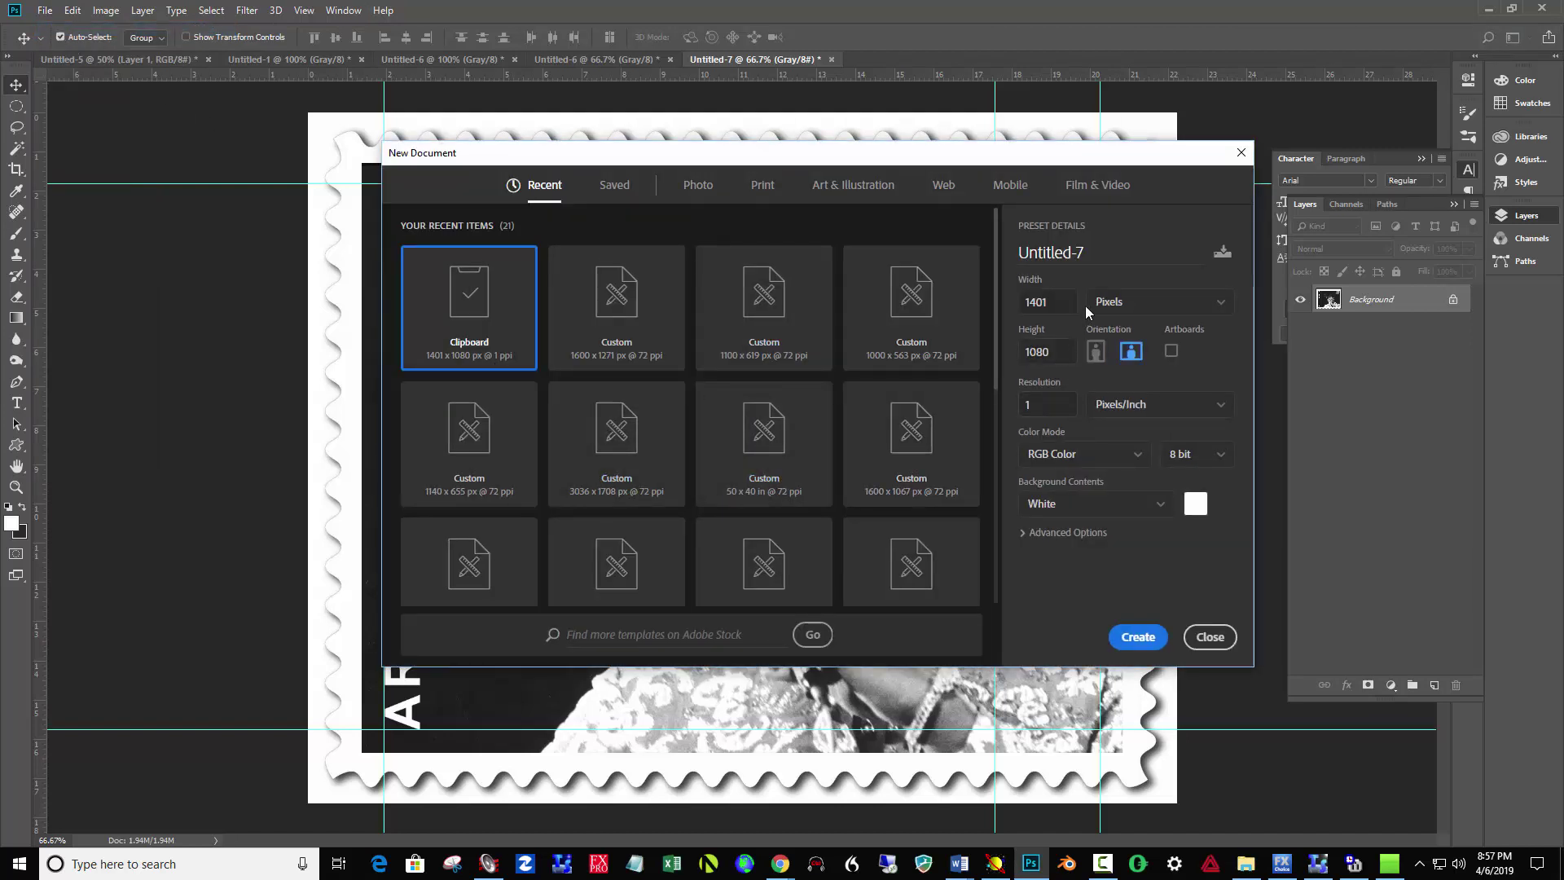
- Create a white grayscale document 50 × 40 inches at 72 ppi
left_click(1187, 306)
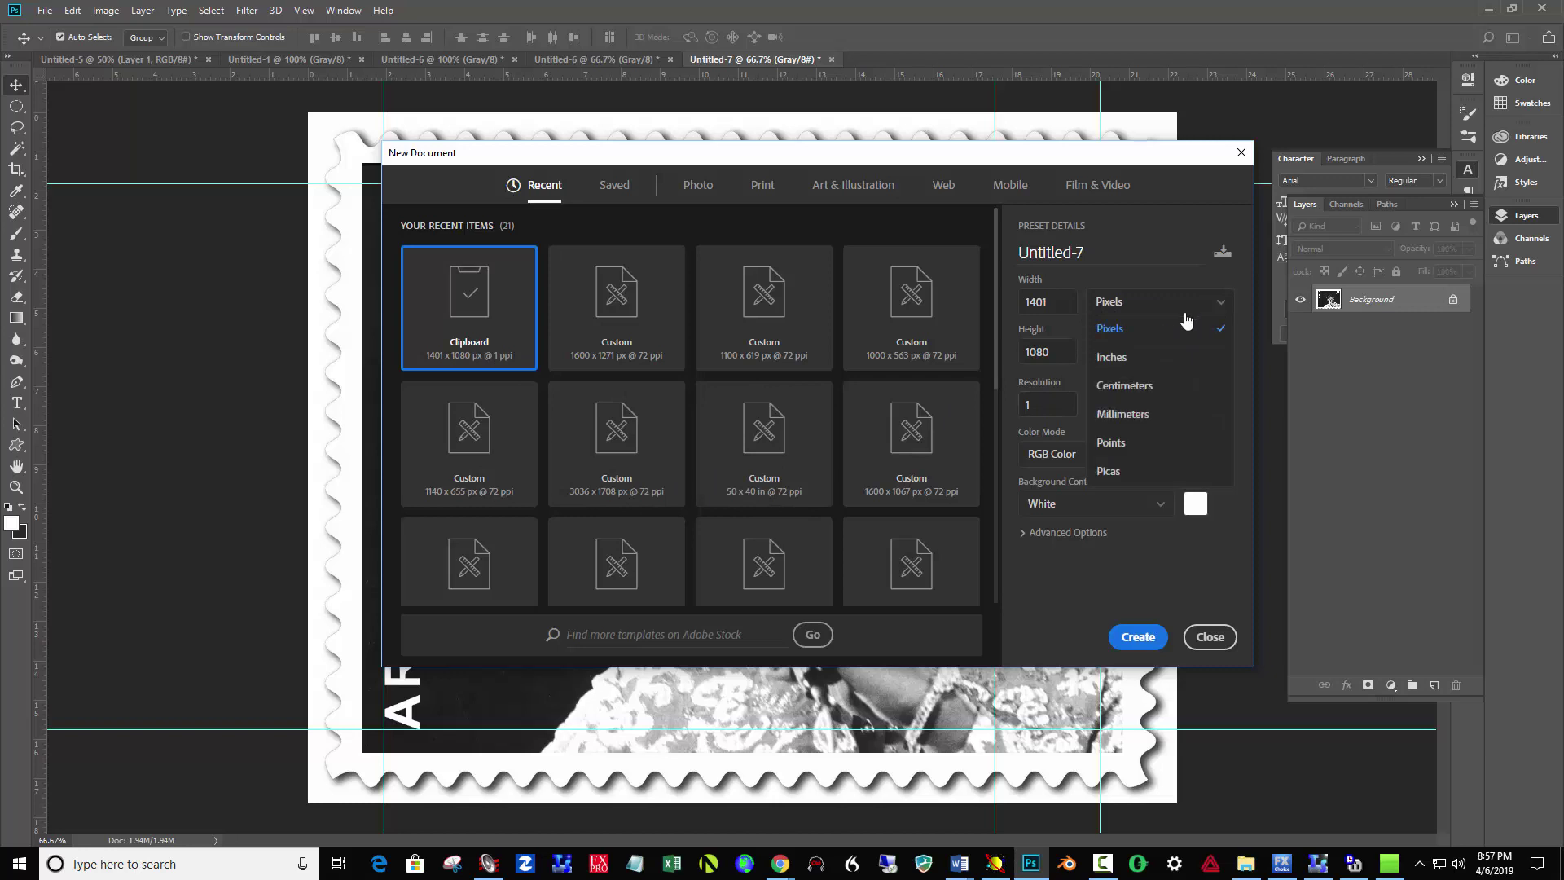
left_click(1145, 355)
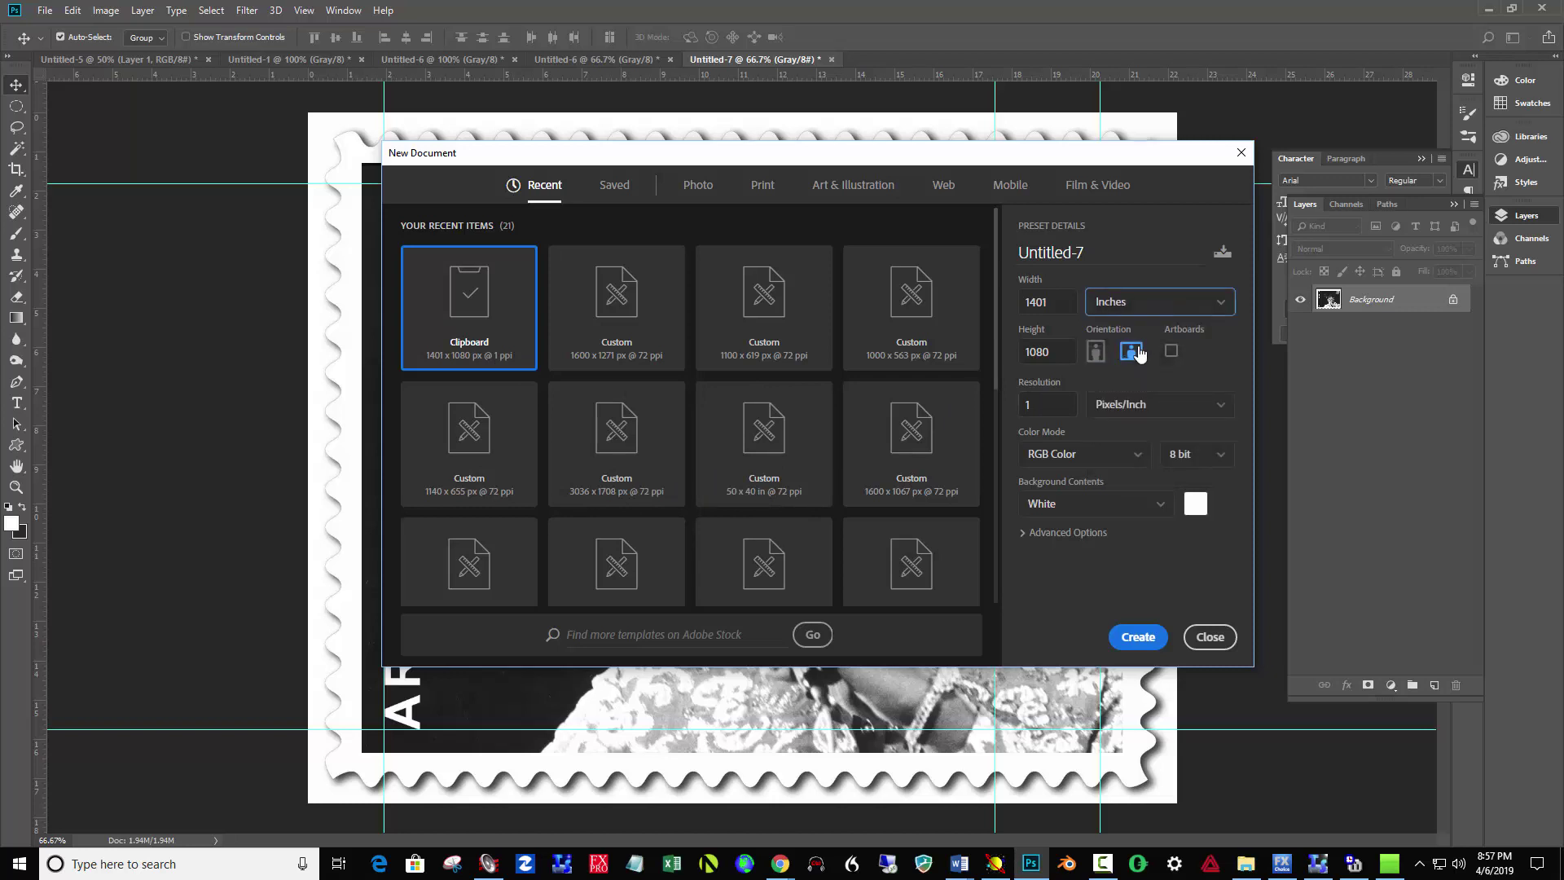
left_click(1060, 301)
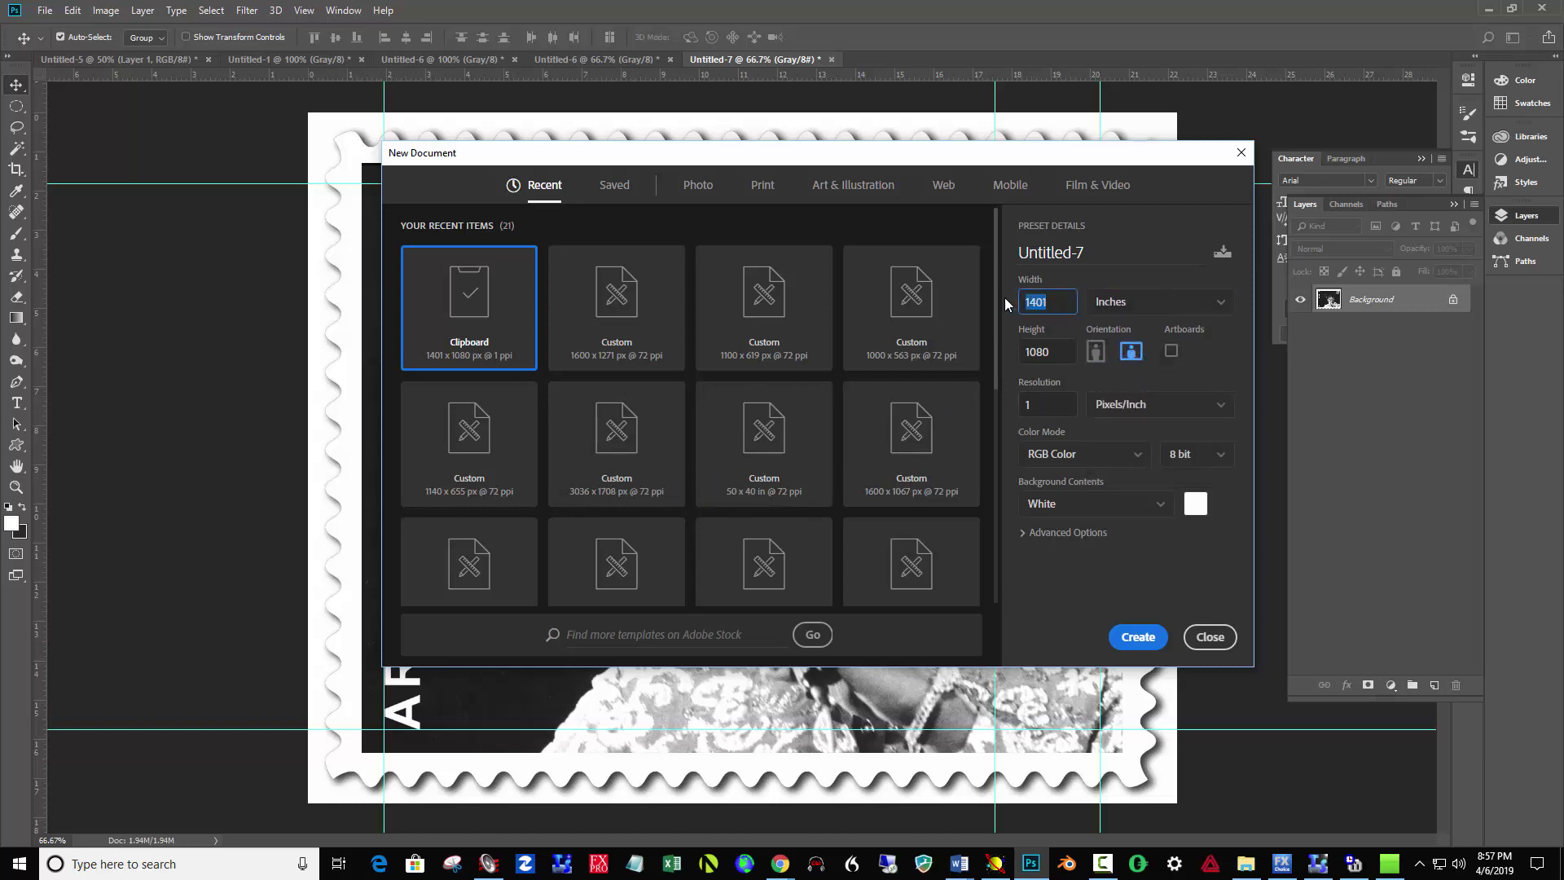
type("50")
left_click_drag(1061, 352, 1008, 354)
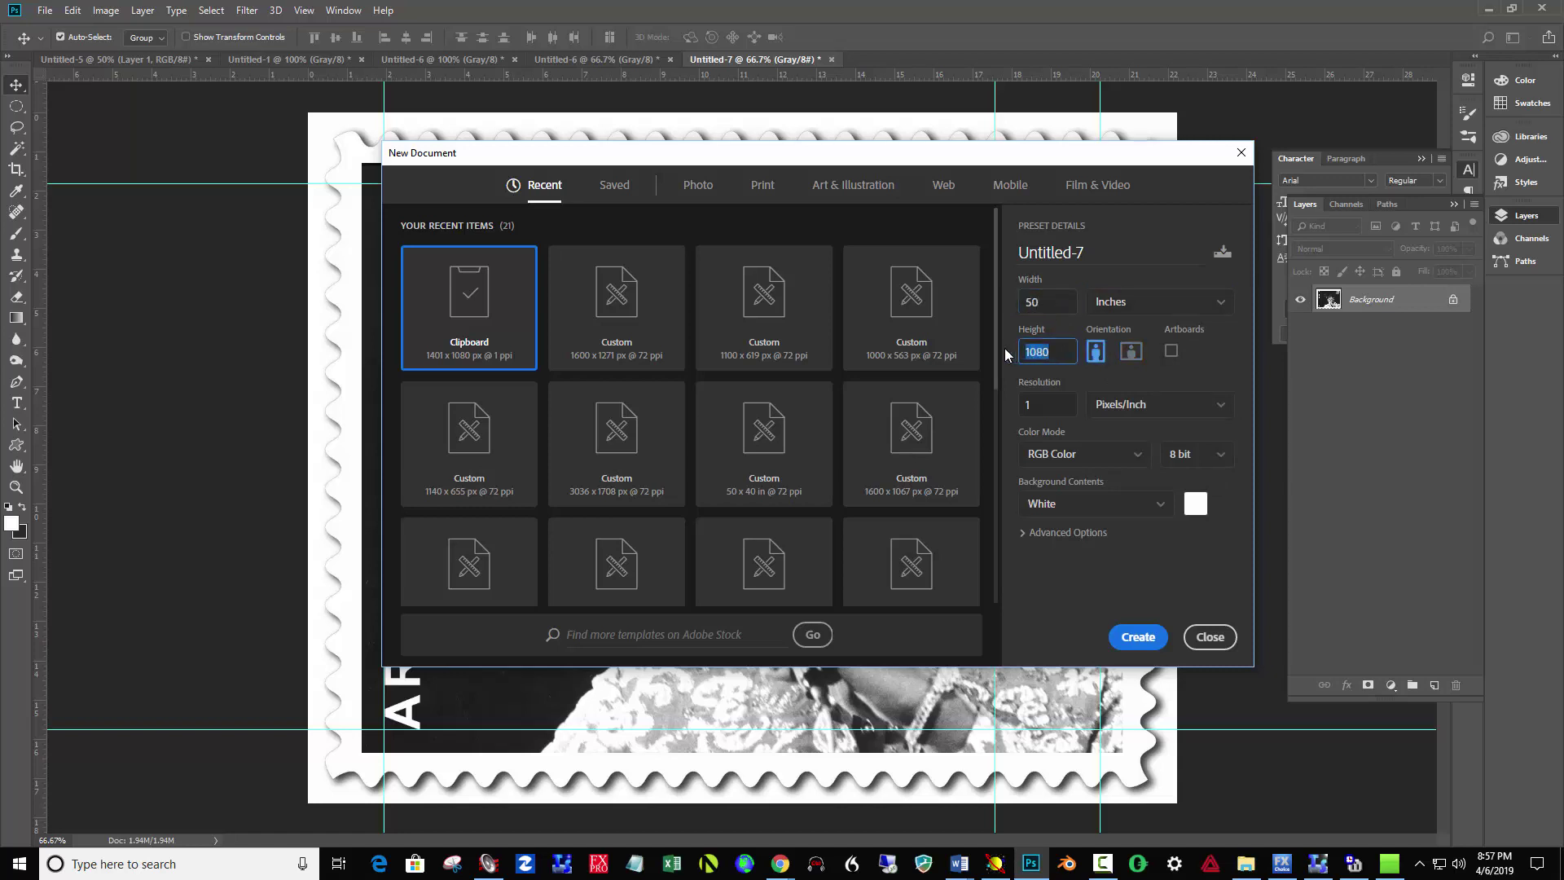
type("40")
key("Tab")
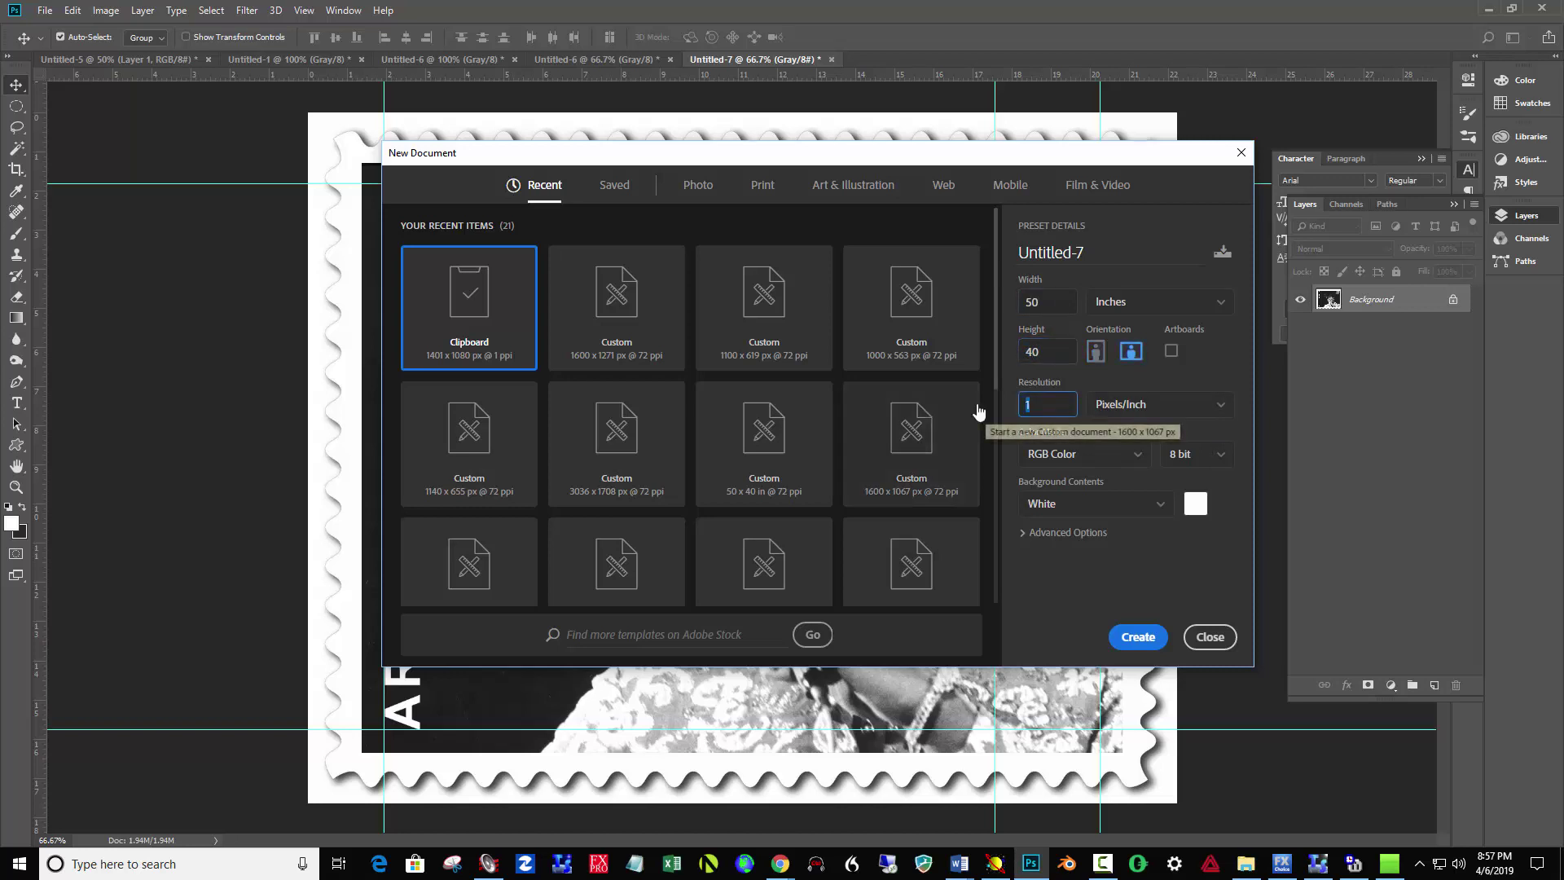
type("72")
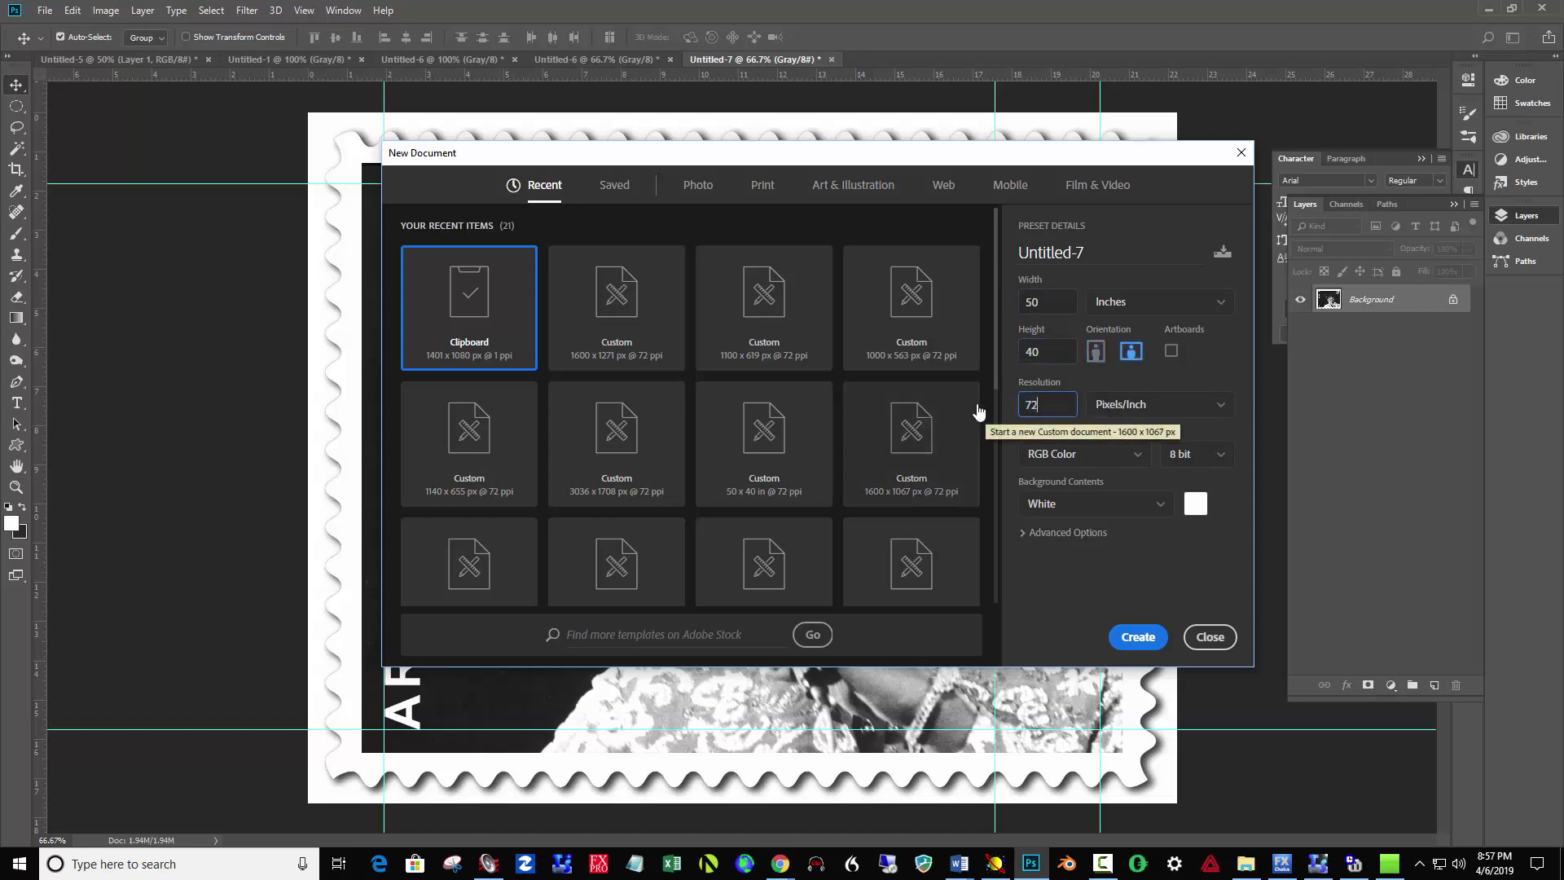
left_click(1091, 456)
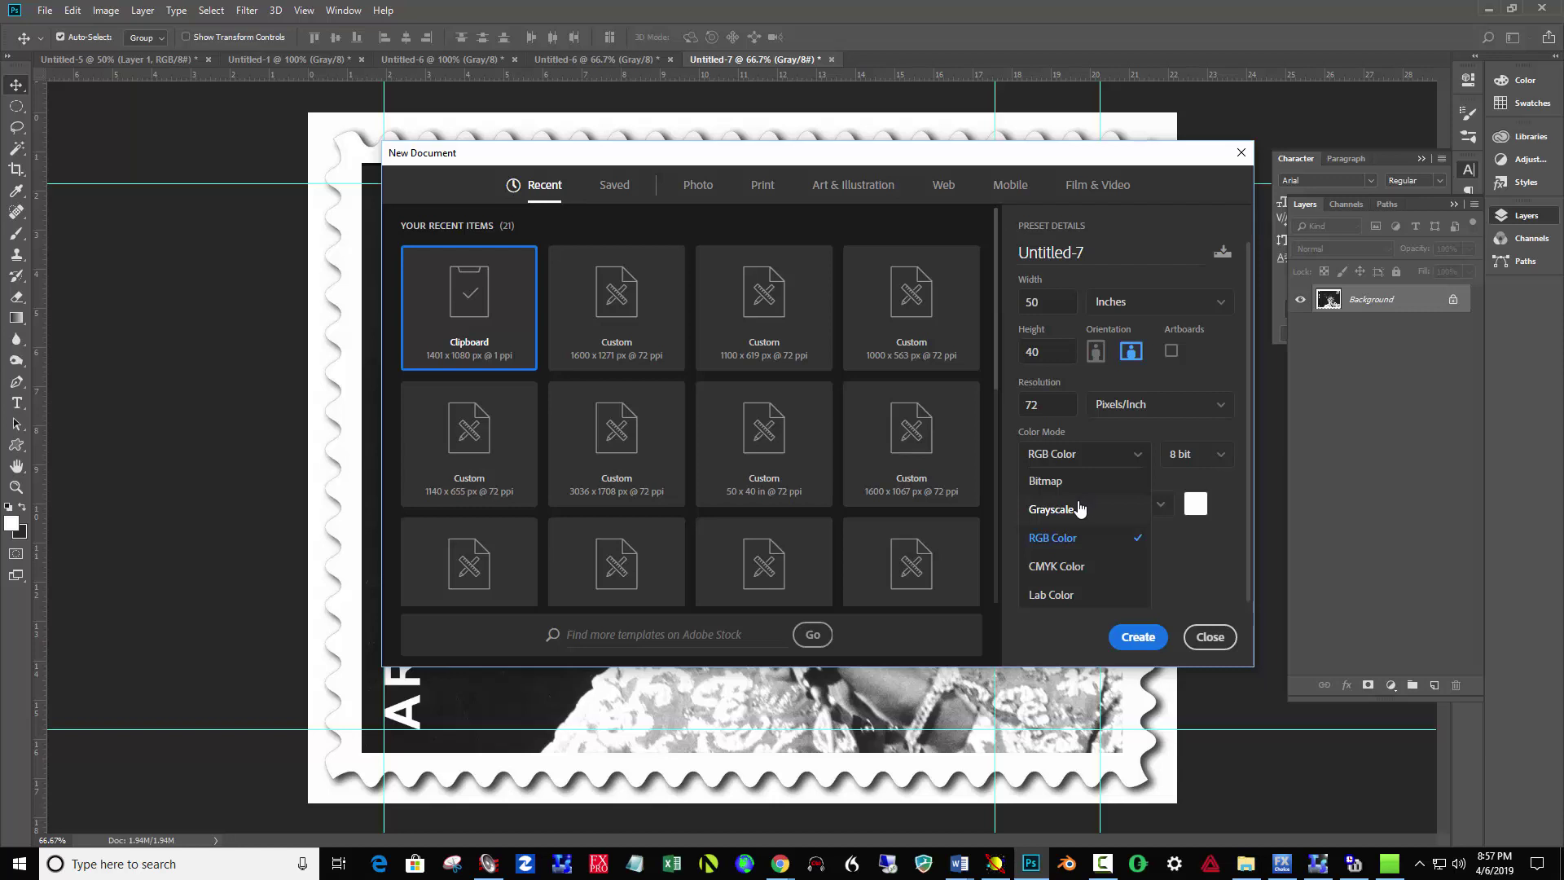
left_click(1078, 500)
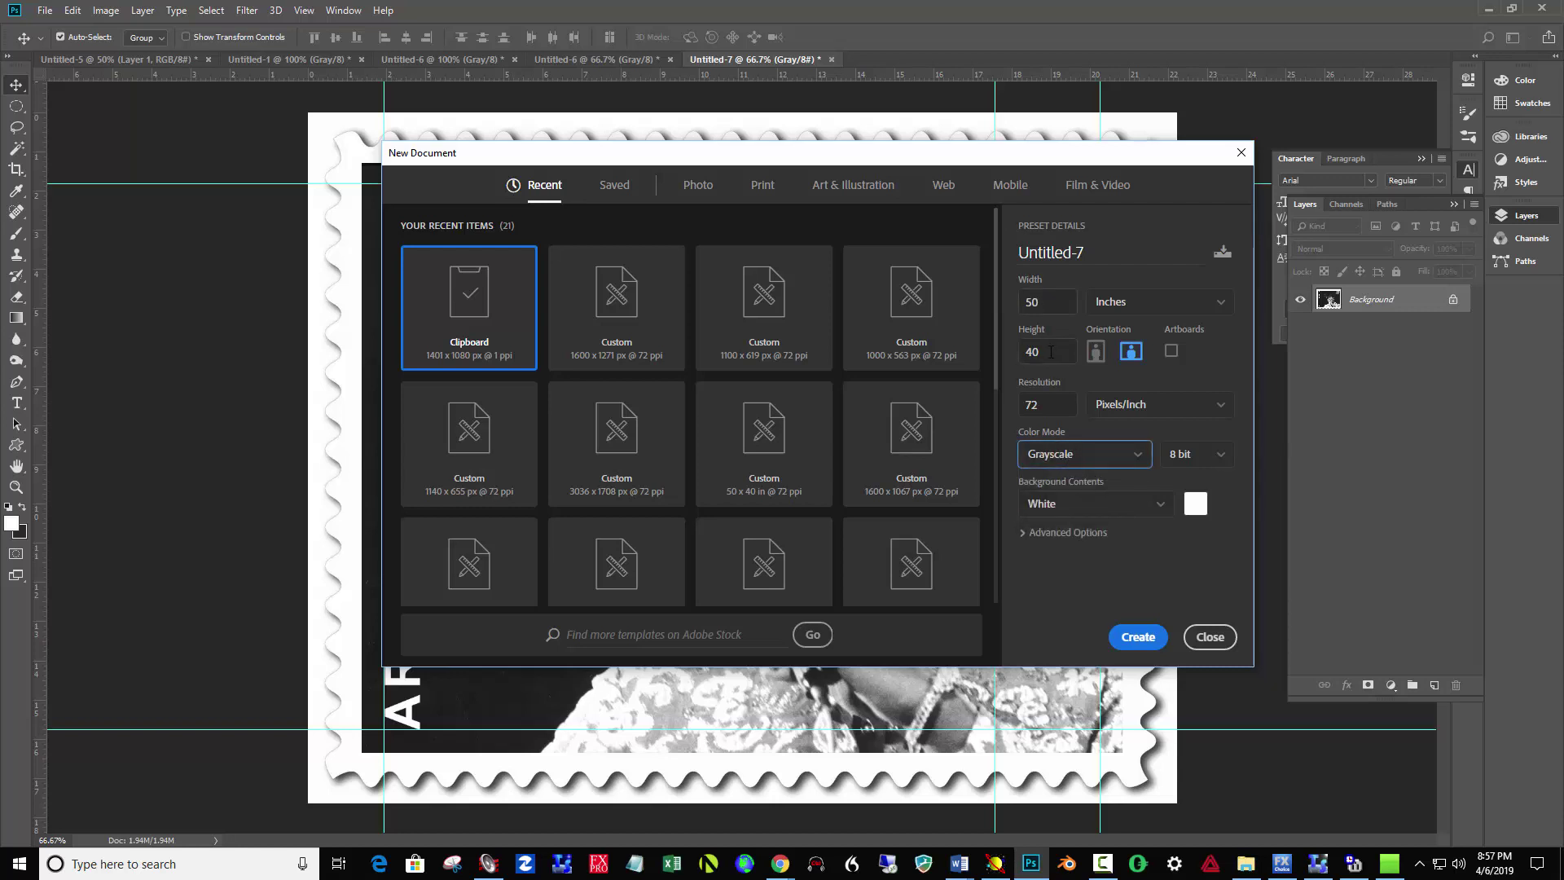
left_click(1134, 637)
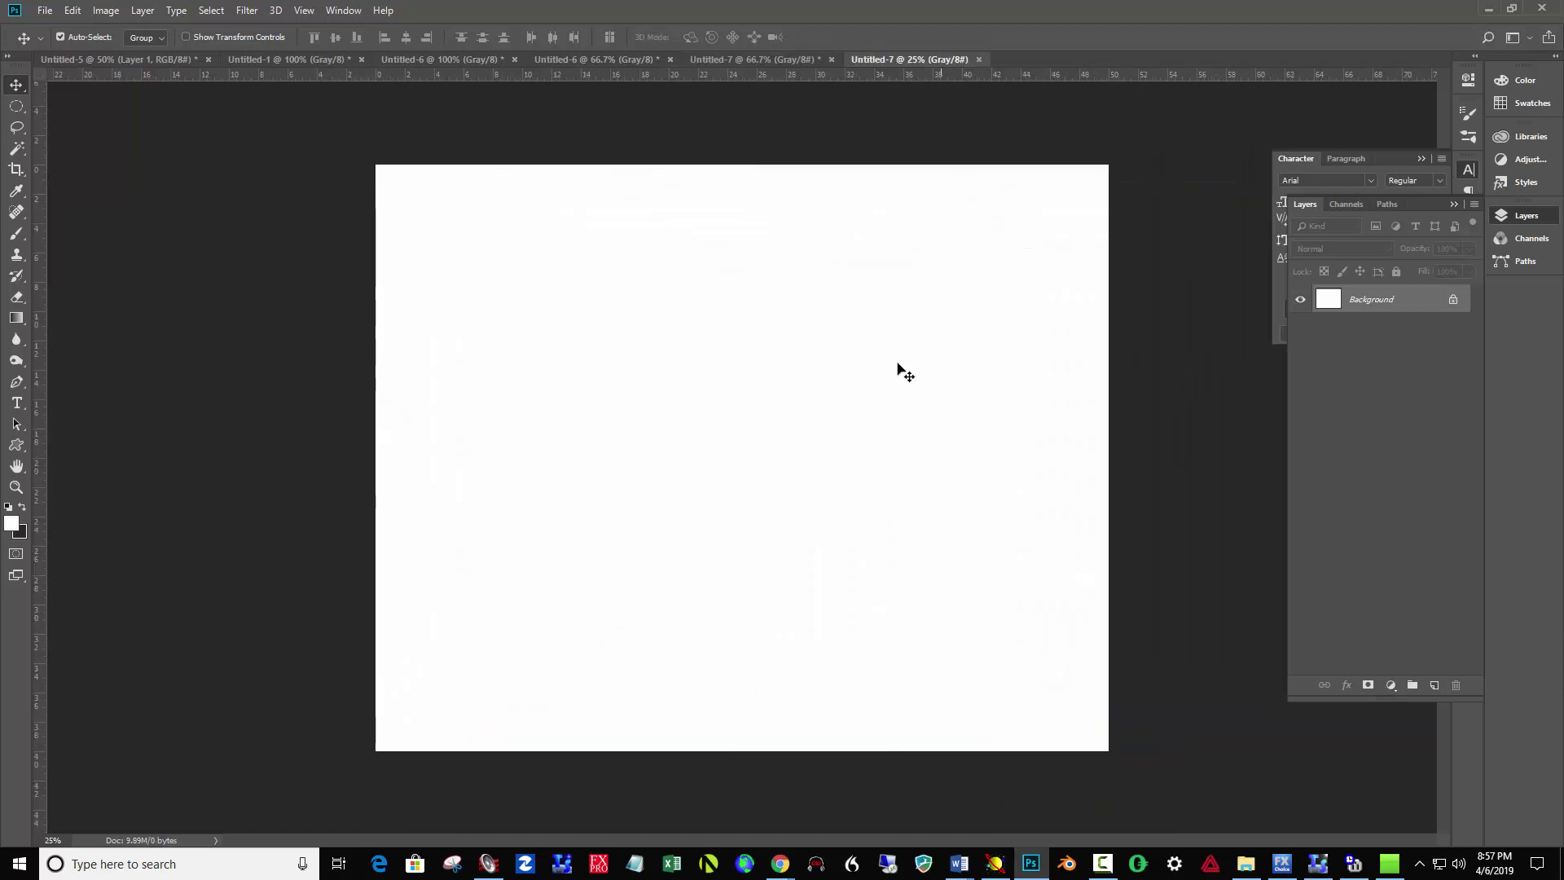
- Copy the flattened stamp onto the new page's upper left as Layer 1, then return to the stamp
left_click(738, 59)
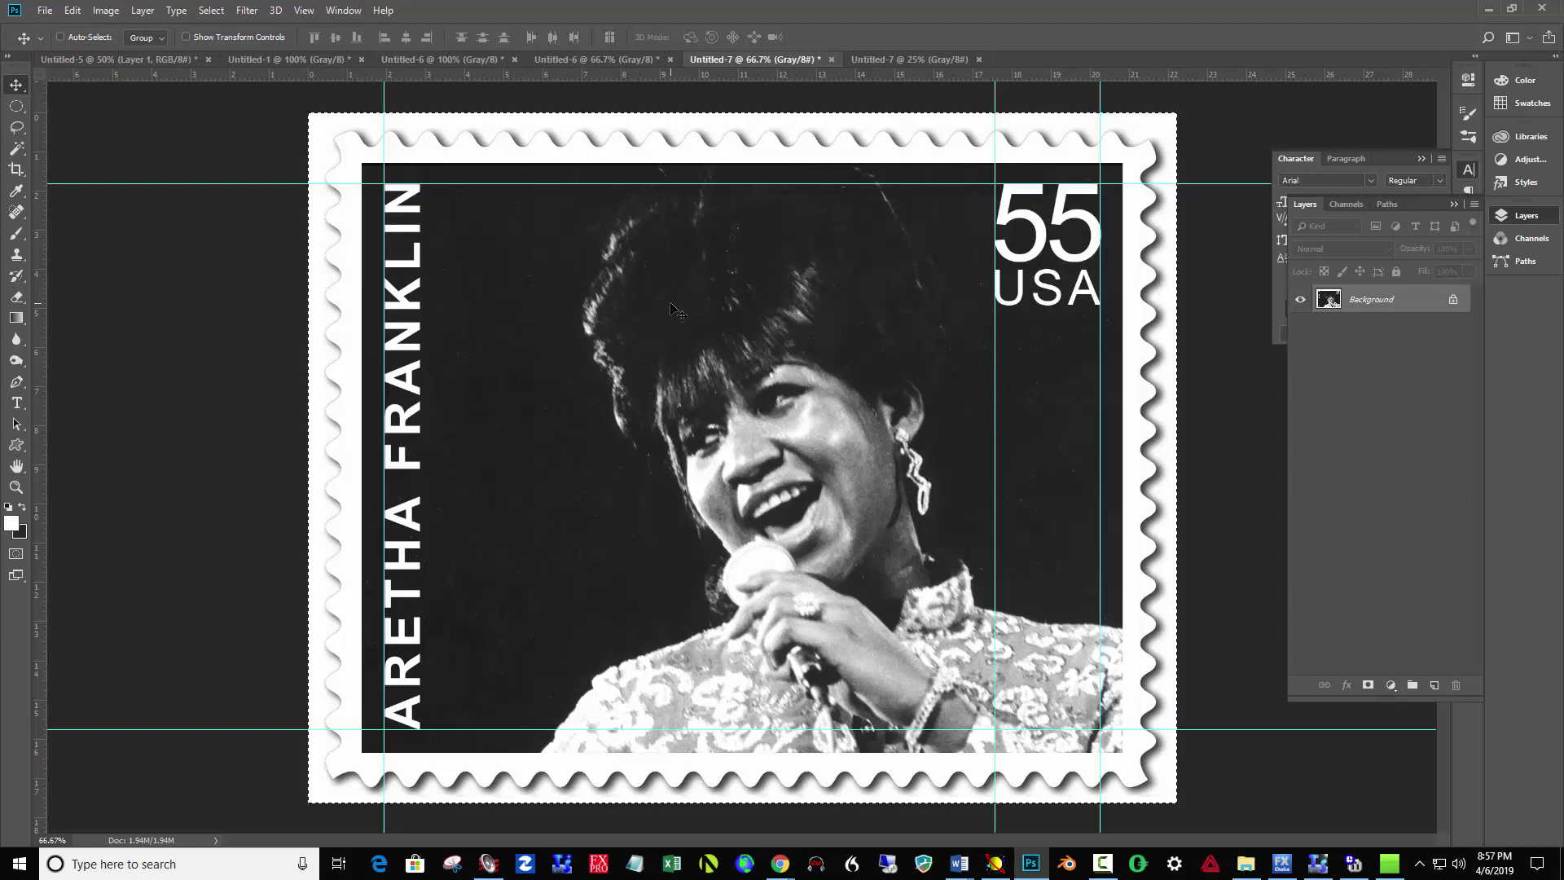
left_click_drag(774, 175, 916, 167)
key("ctrl")
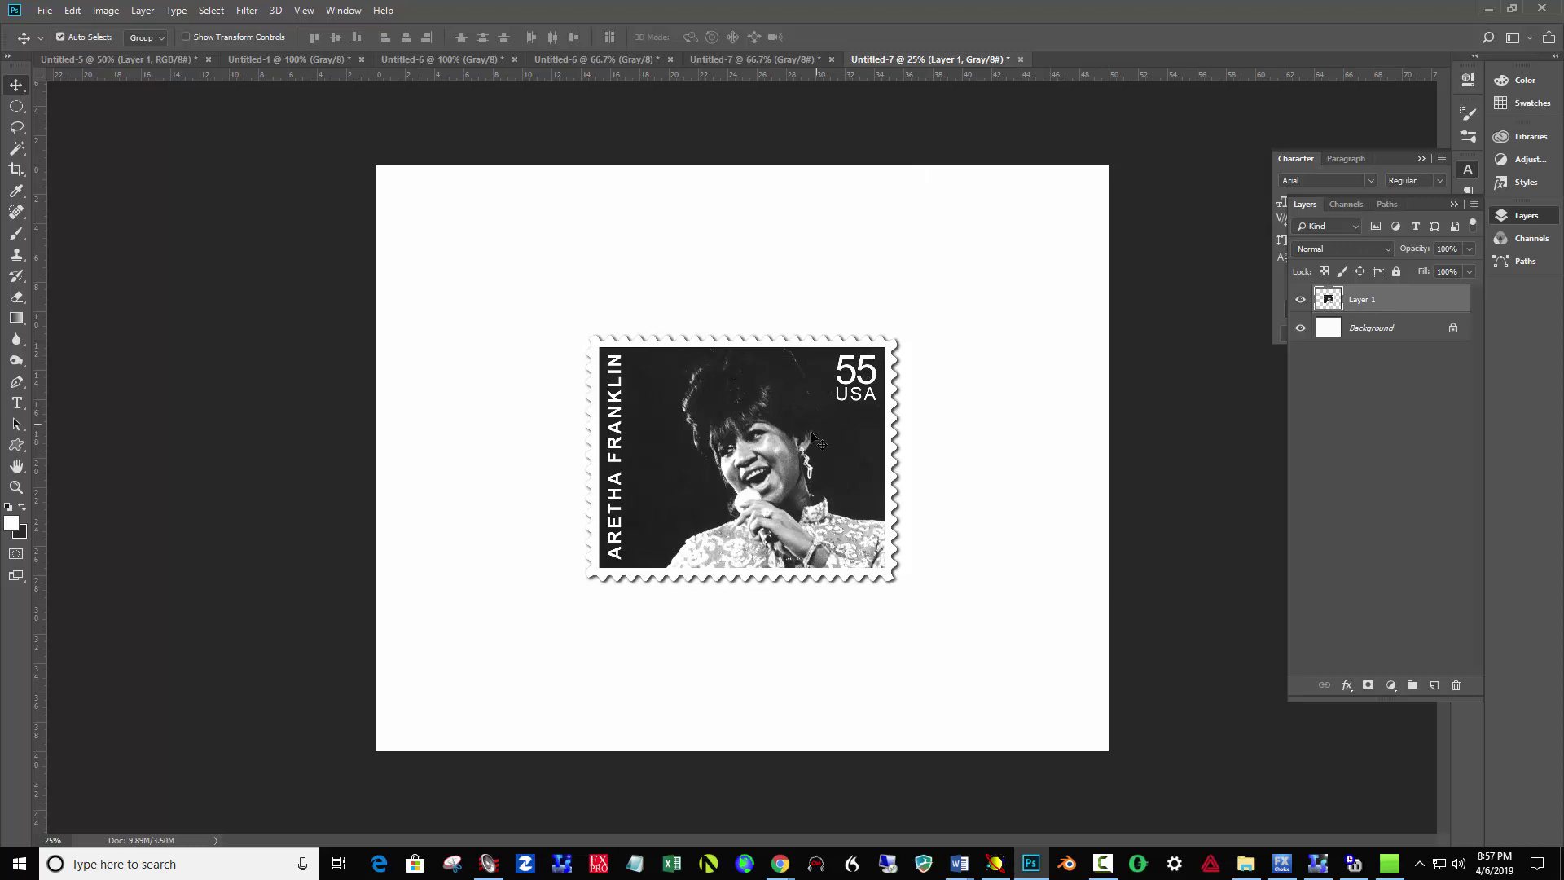
left_click_drag(754, 457, 591, 321)
left_click(735, 59)
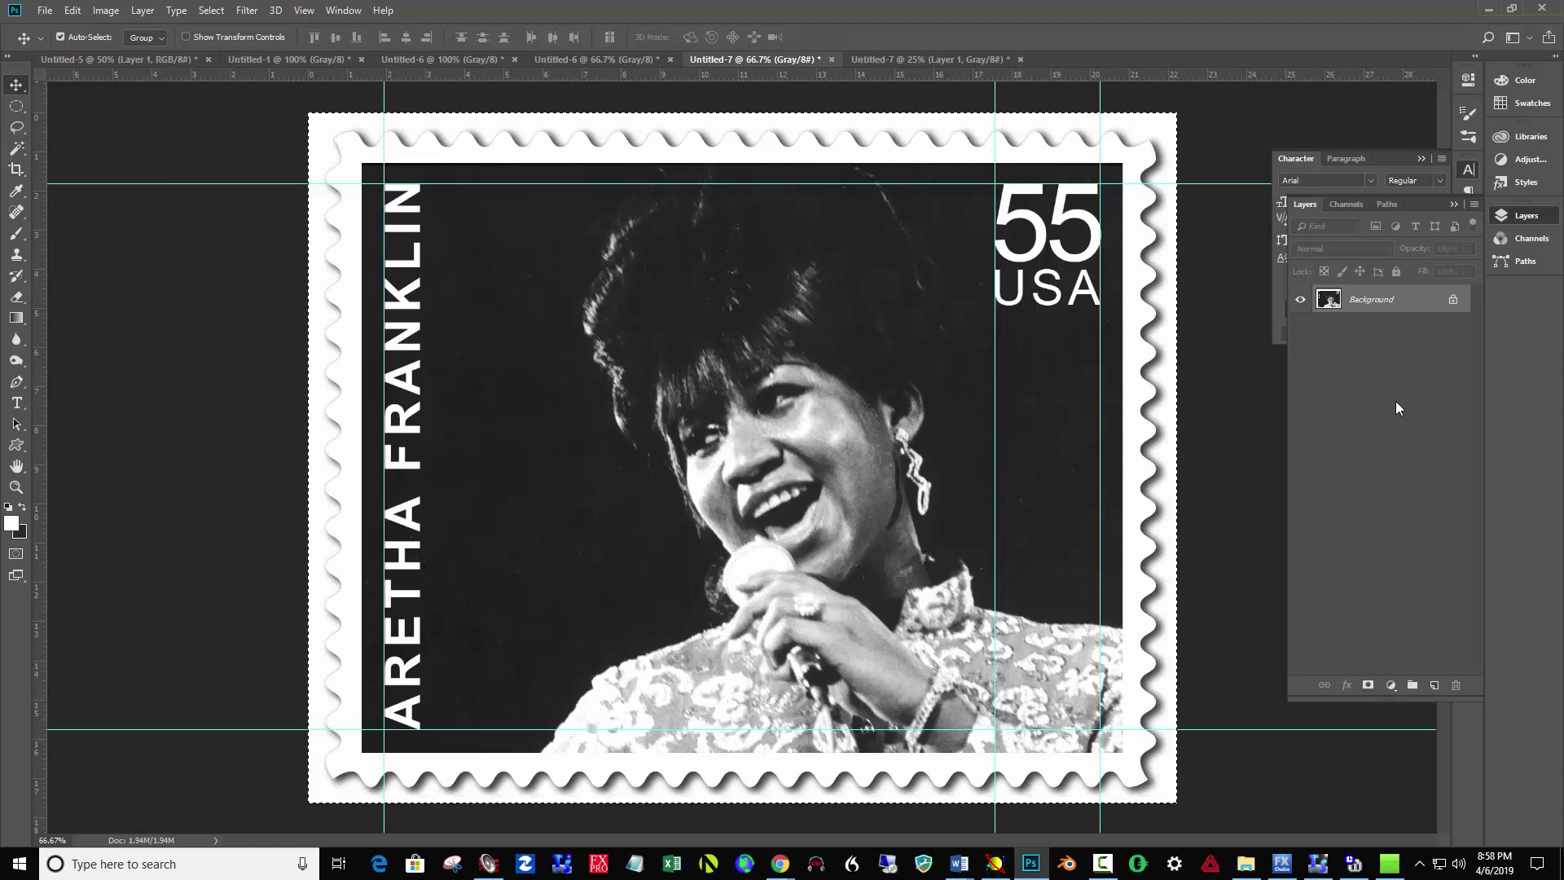
- Step backward twice to restore the stamp's separate layers
left_click(69, 12)
left_click(90, 57)
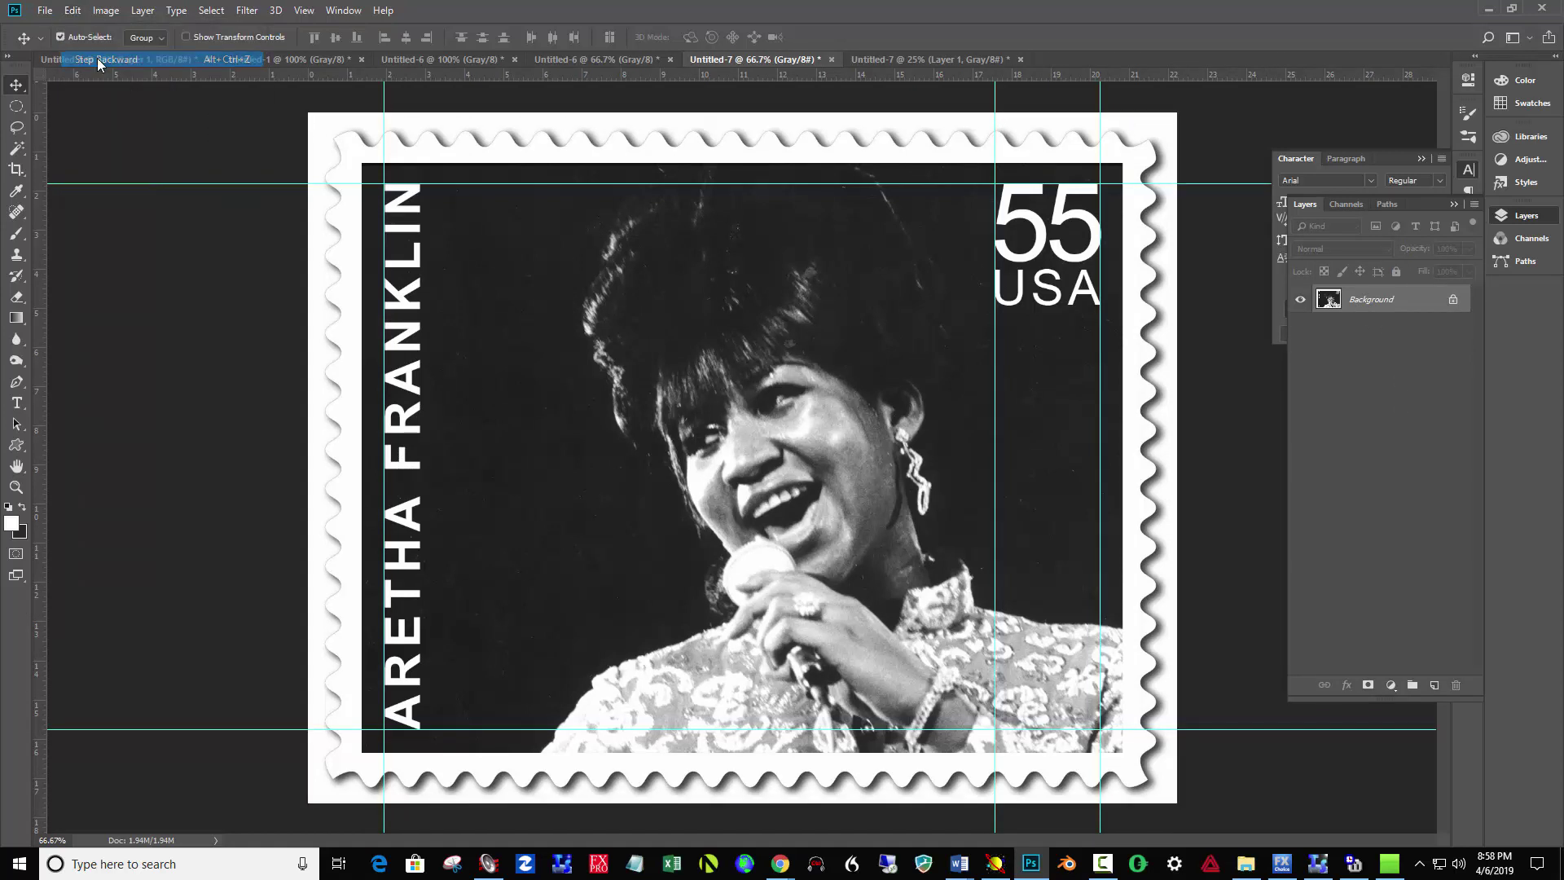
left_click(72, 10)
left_click(99, 59)
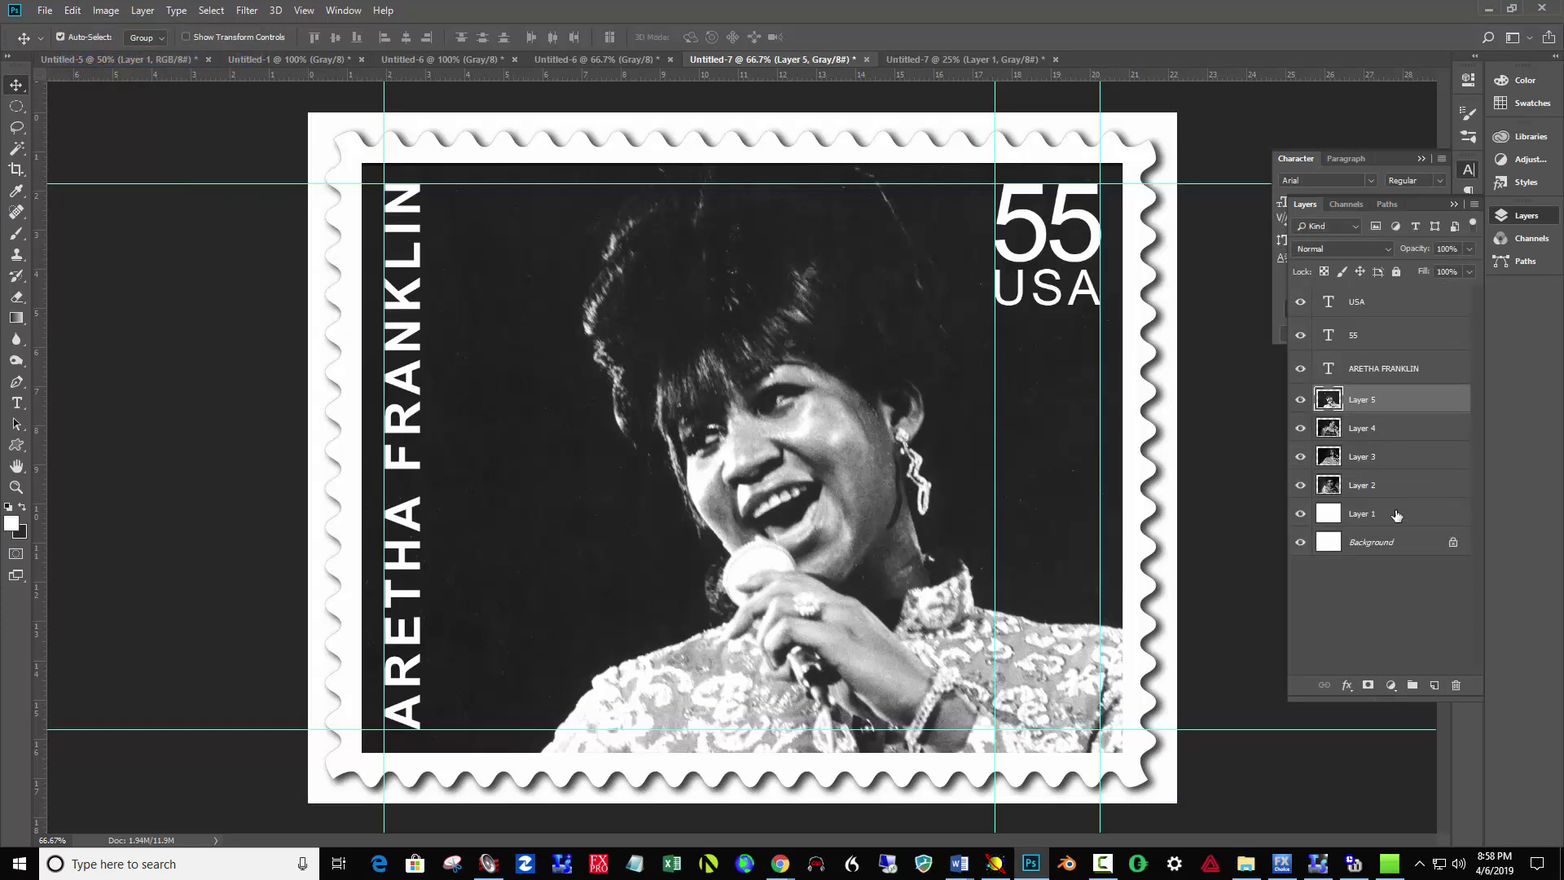
- Hide Layer 5 to show the second Aretha photo and flatten the stamp again
left_click(1299, 401)
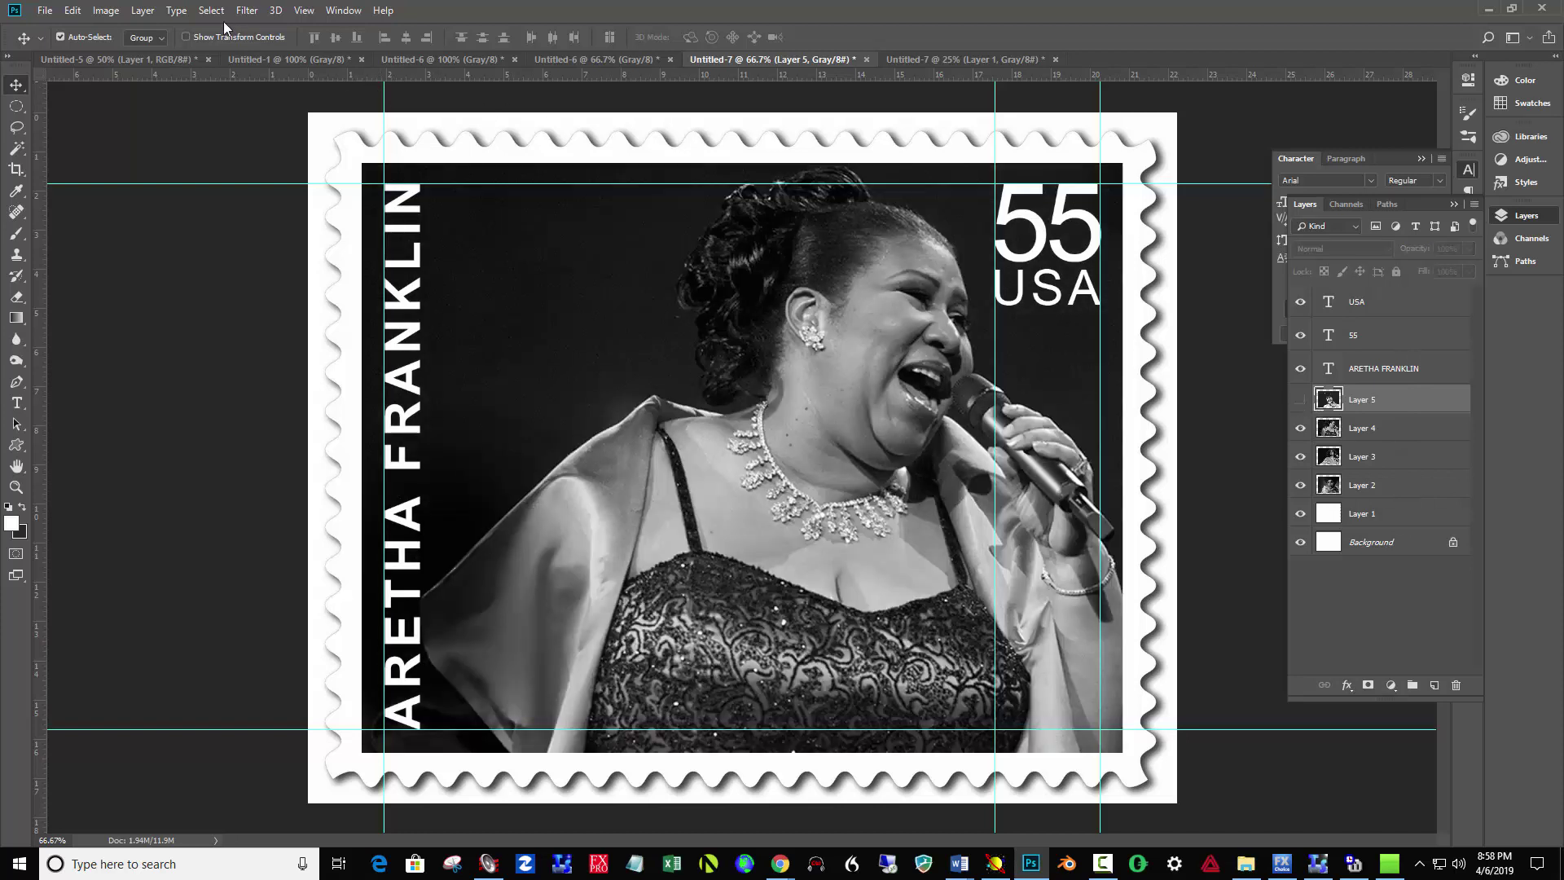
left_click(144, 11)
left_click(187, 631)
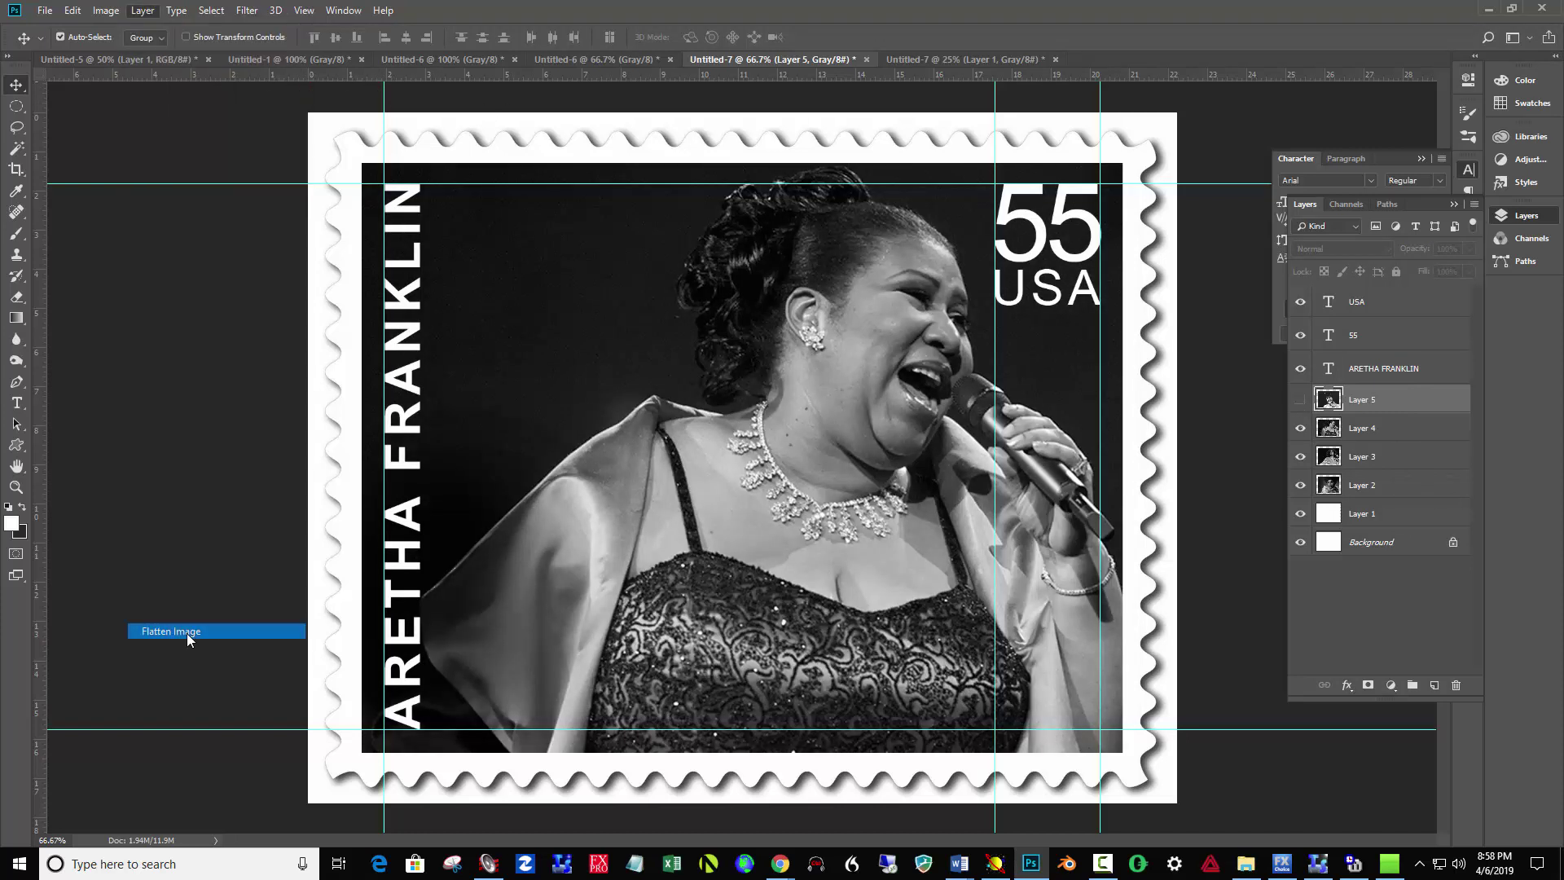
- Paste the flattened sequined-gown stamp onto the white page as Layer 2, right of the first
left_click(732, 323)
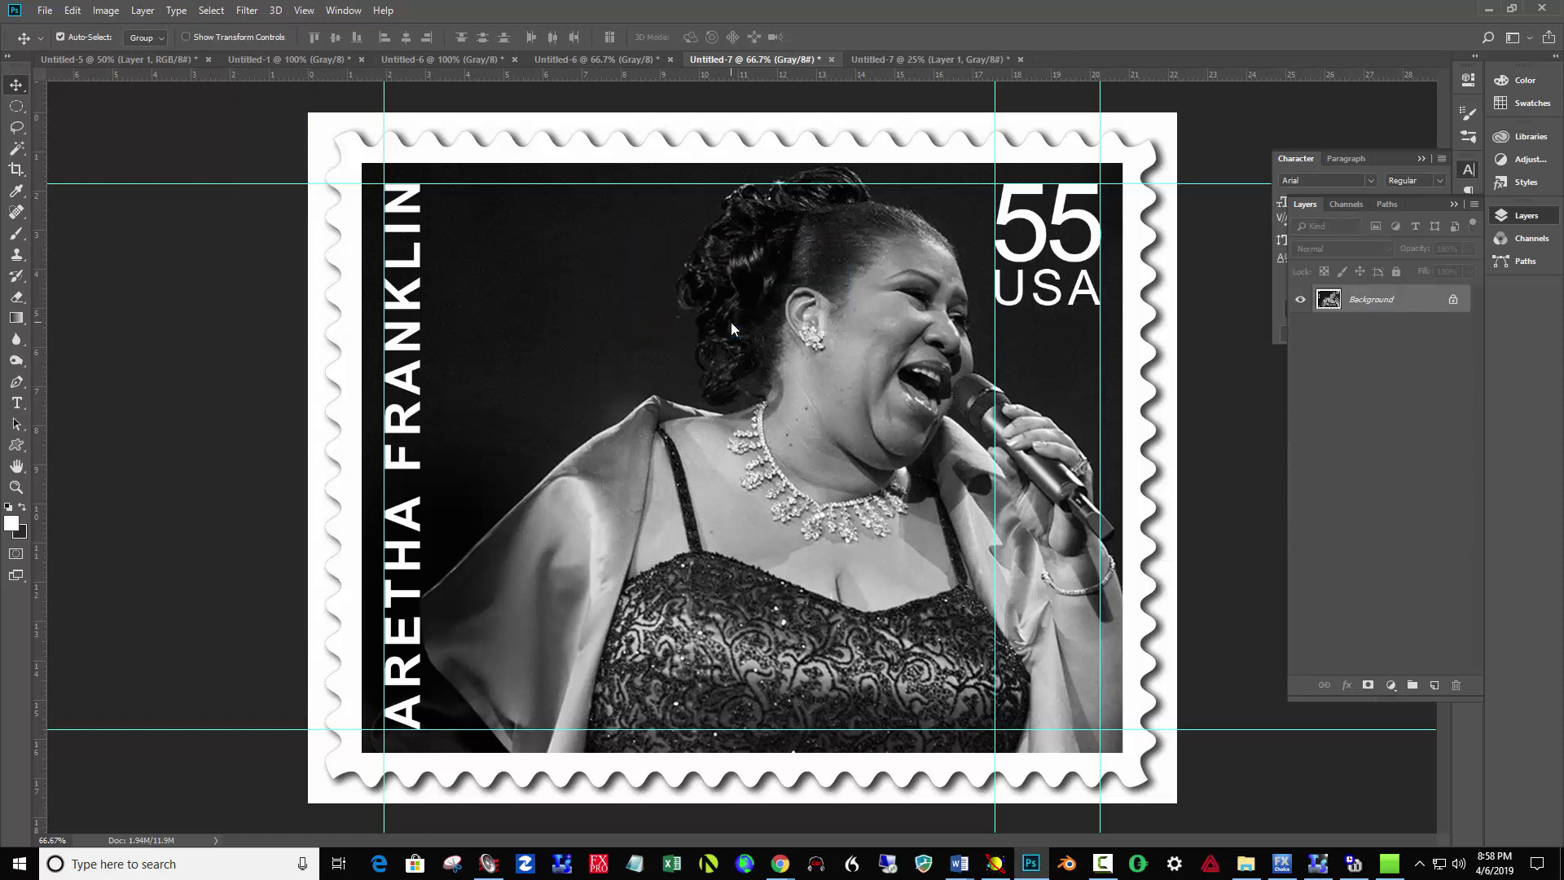
key("ctrl+a")
left_click(896, 62)
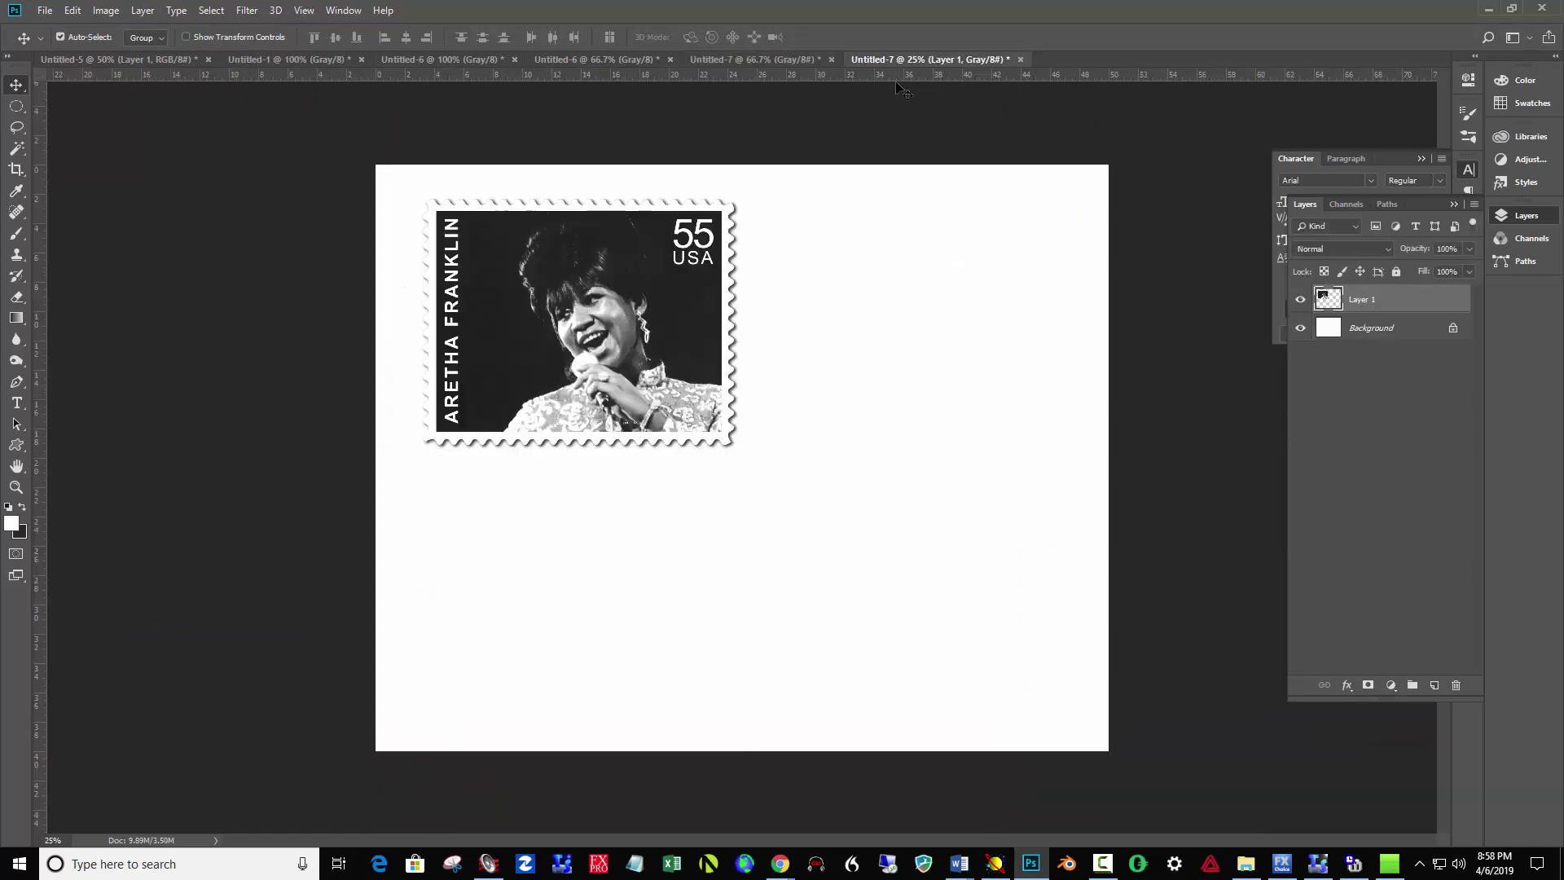
key("ctrl+v")
left_click_drag(723, 441, 882, 328)
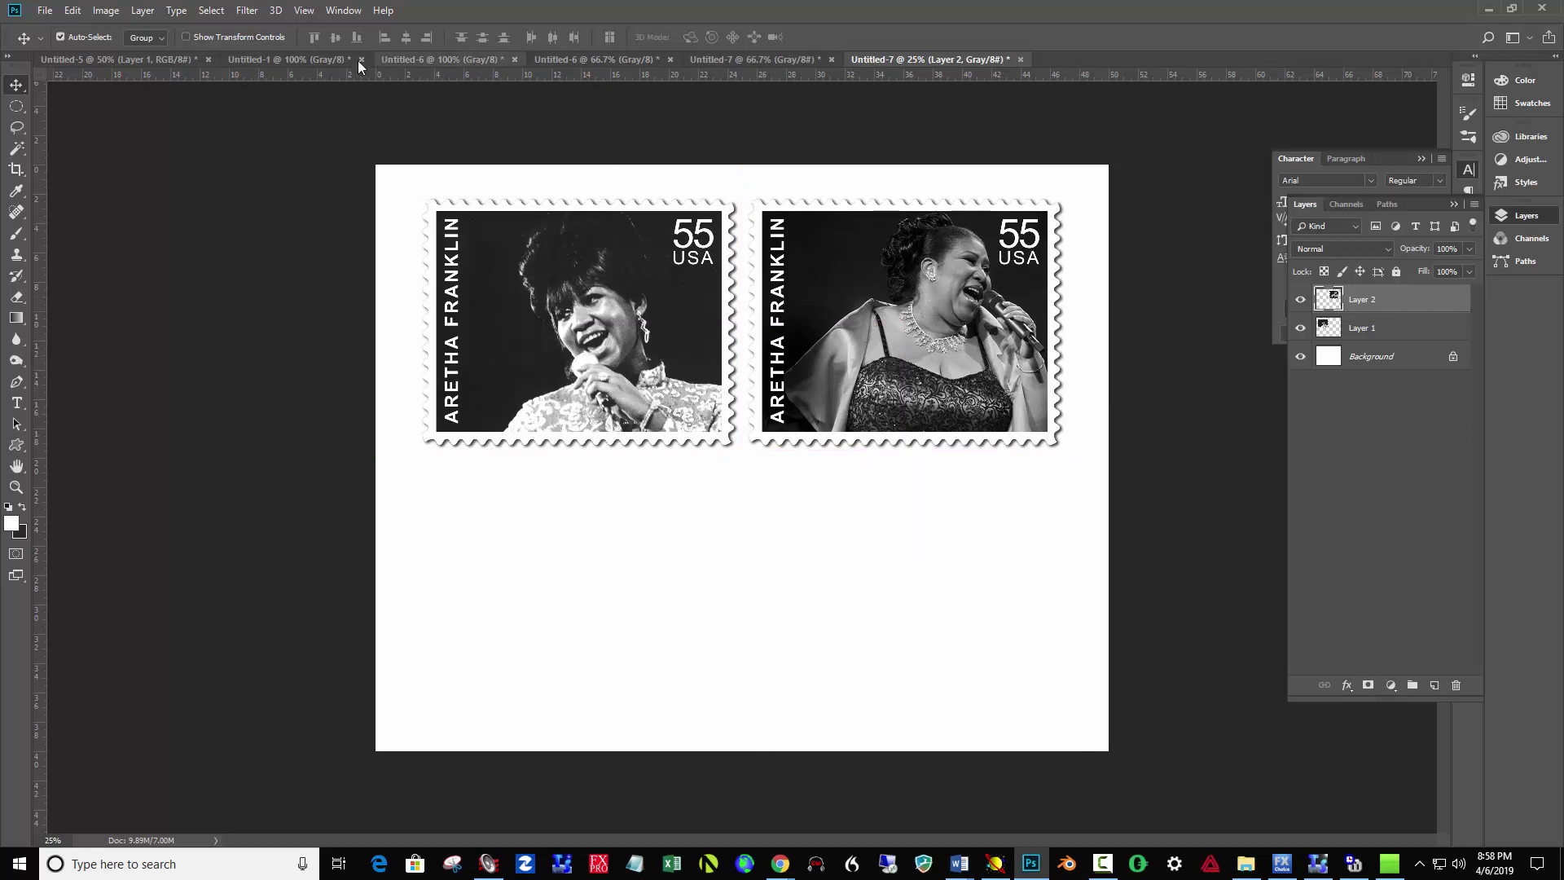
- Return to the stamp document, deselect, and undo back to its separate layers
left_click(726, 58)
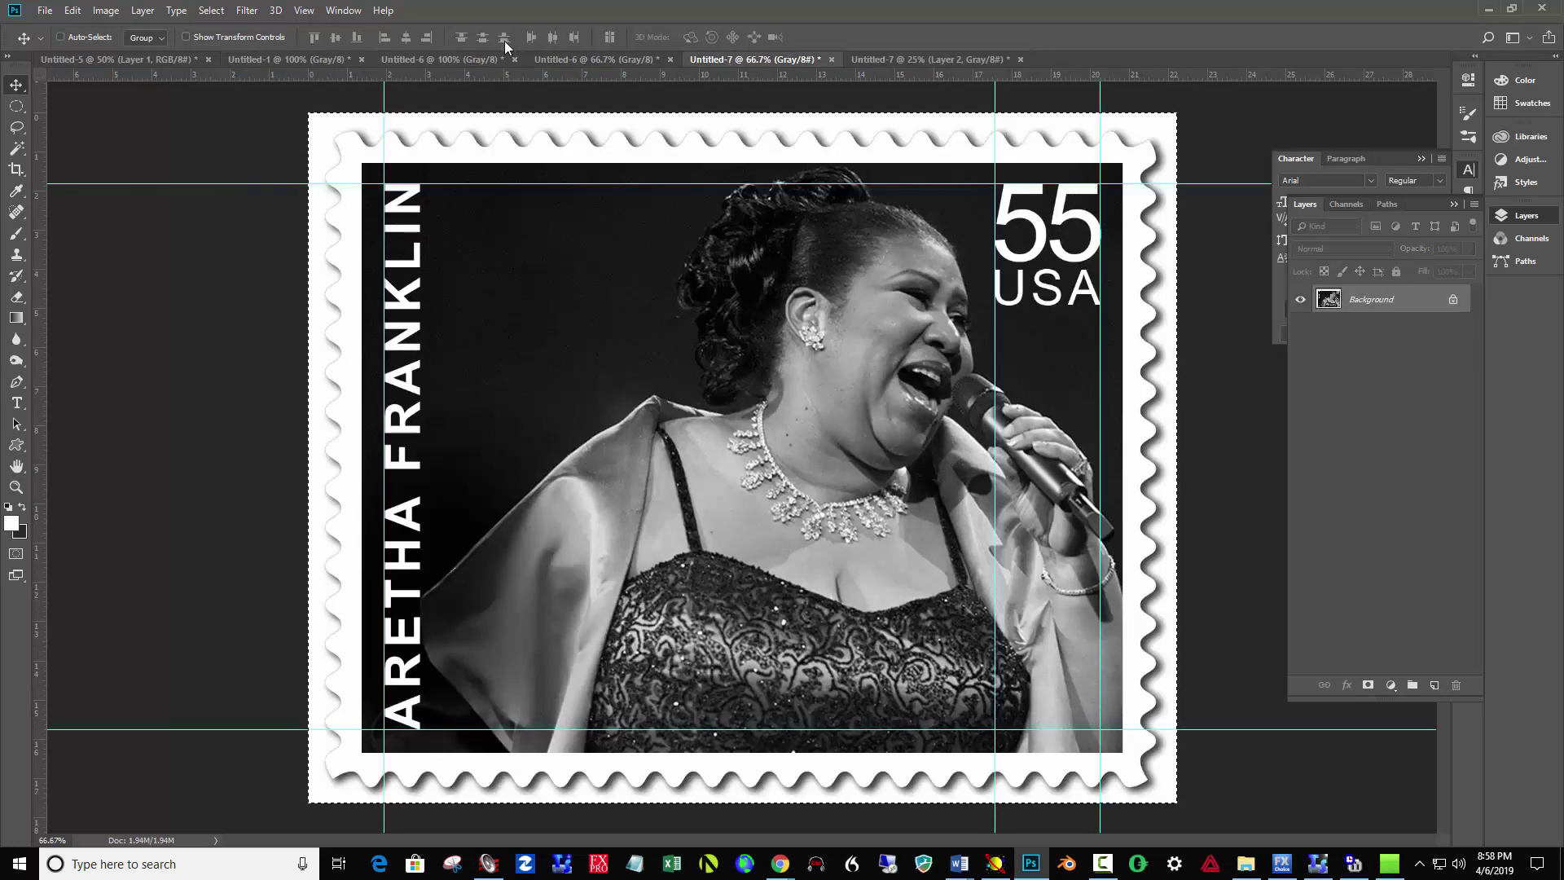
key("ctrl+d")
key("ctrl+z")
key("alt+z")
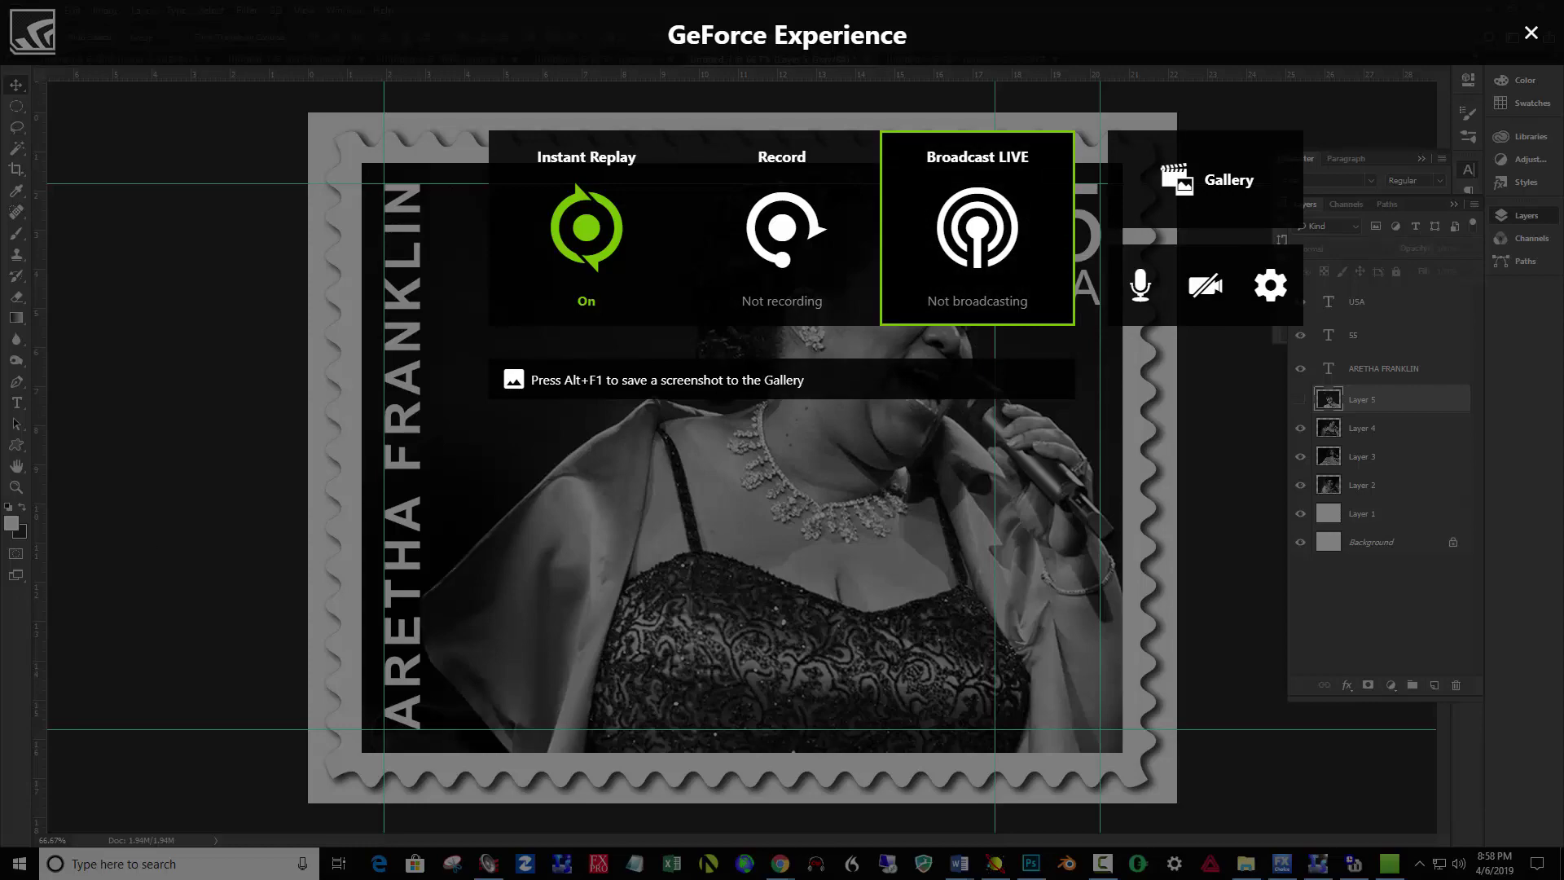
left_click(164, 741)
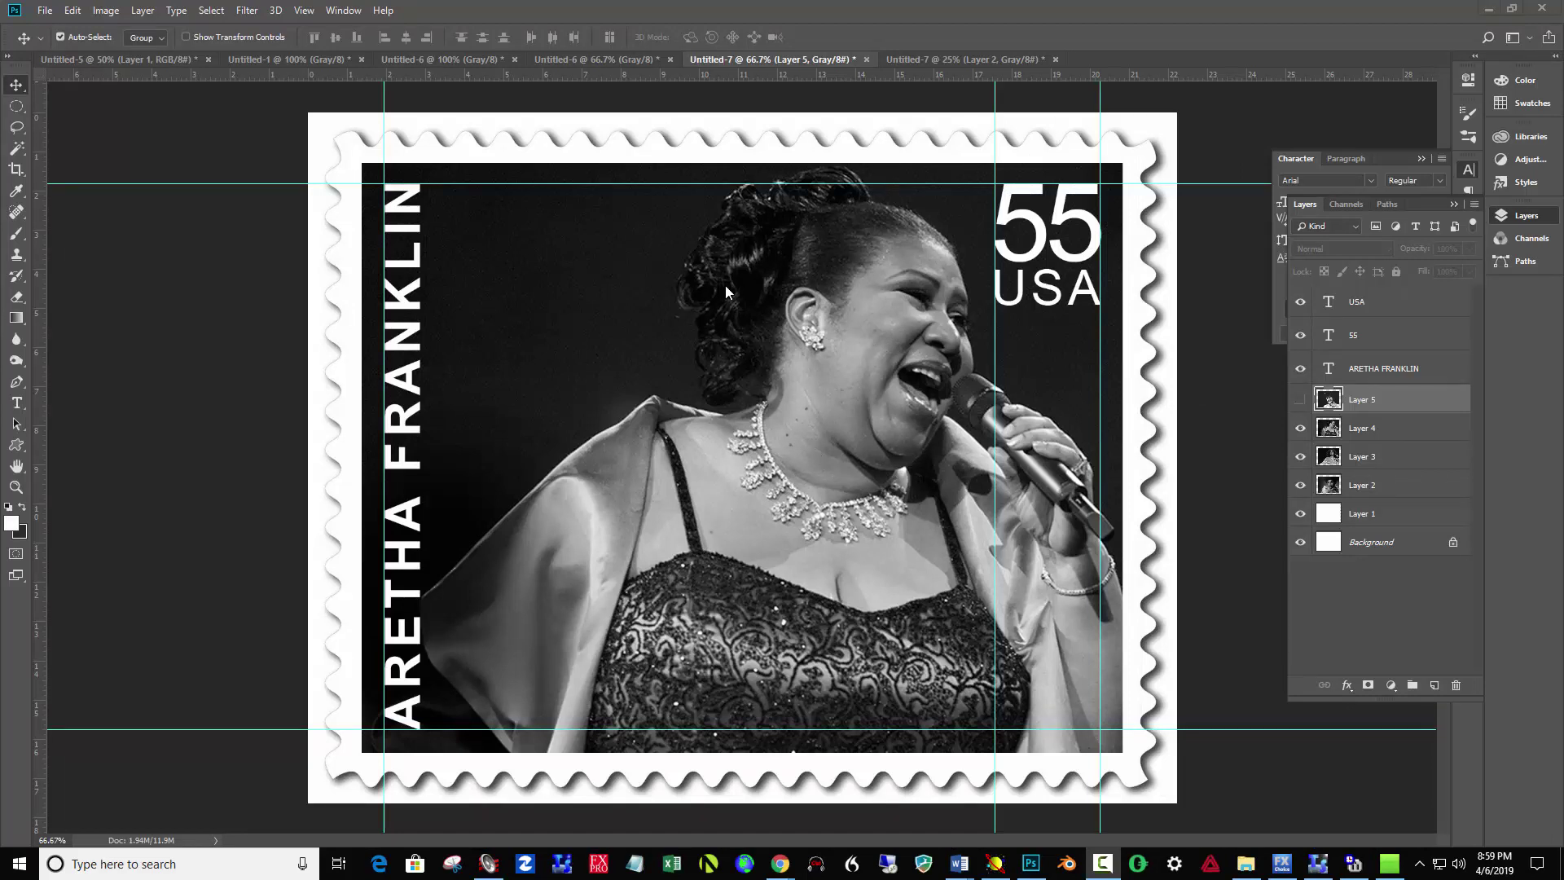
- Flatten the stamp, discarding the hidden layers
left_click(143, 10)
left_click(203, 629)
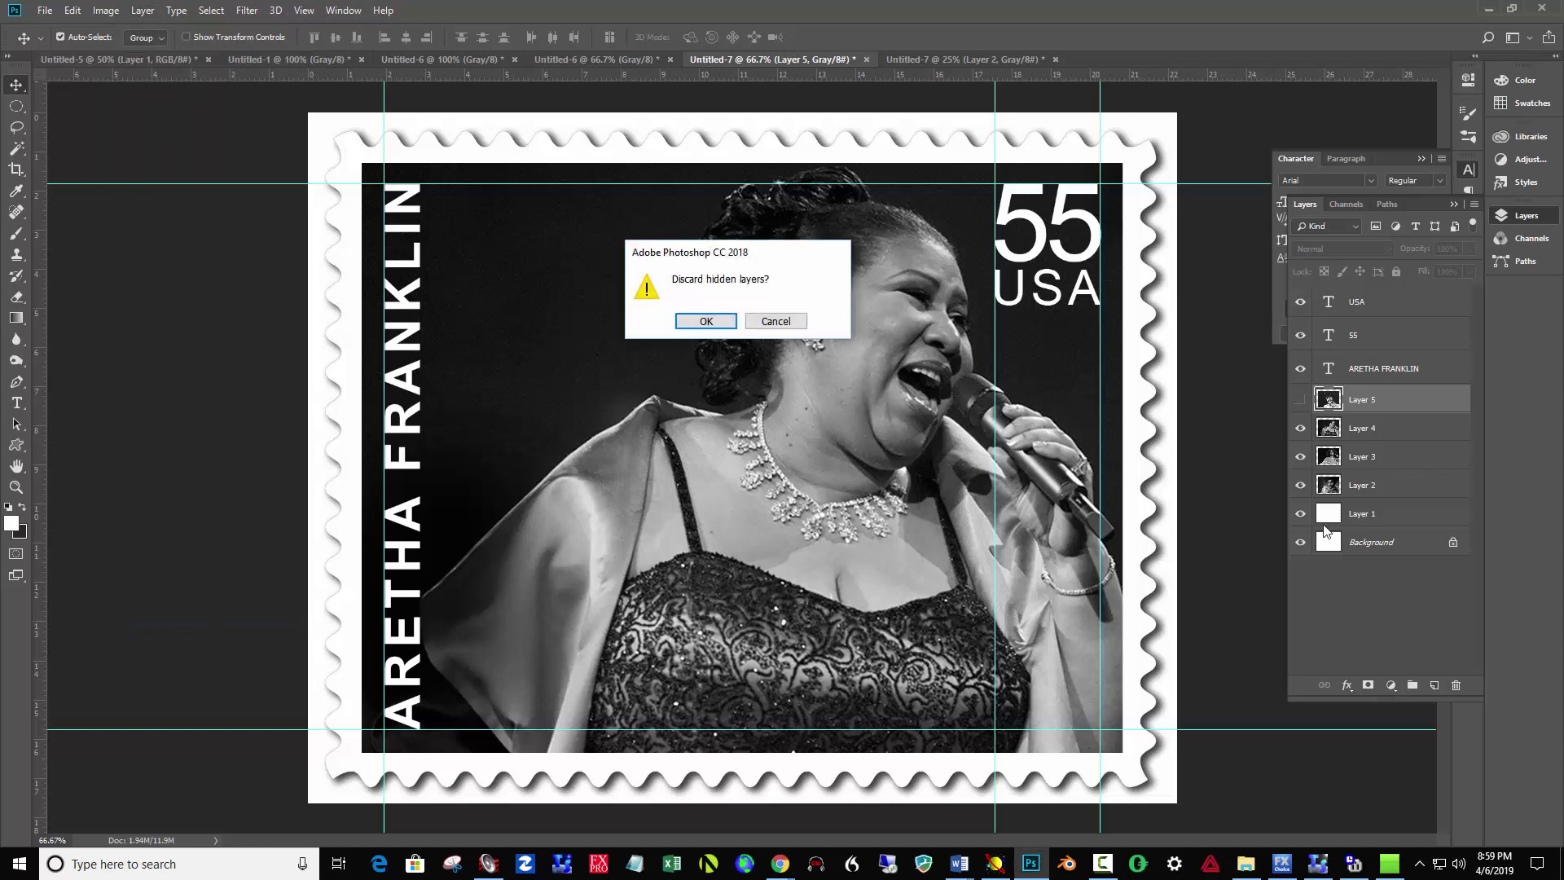
left_click(715, 323)
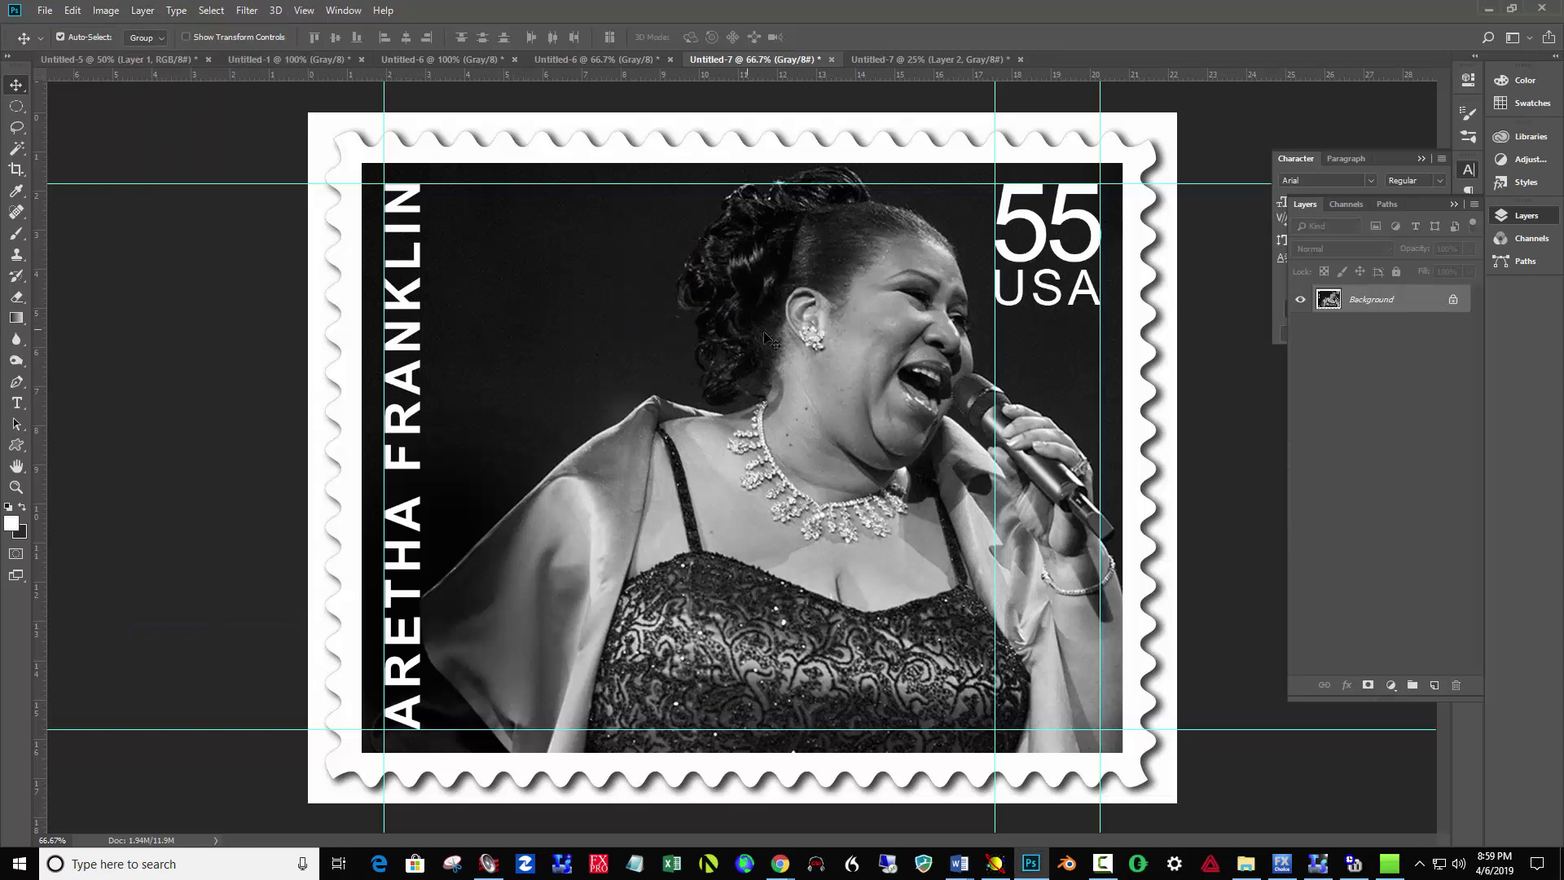
- Drag the flattened stamp onto the sheet below the first stamp and delete an extra pasted copy
left_click_drag(793, 346, 910, 200)
key("ctrl+v")
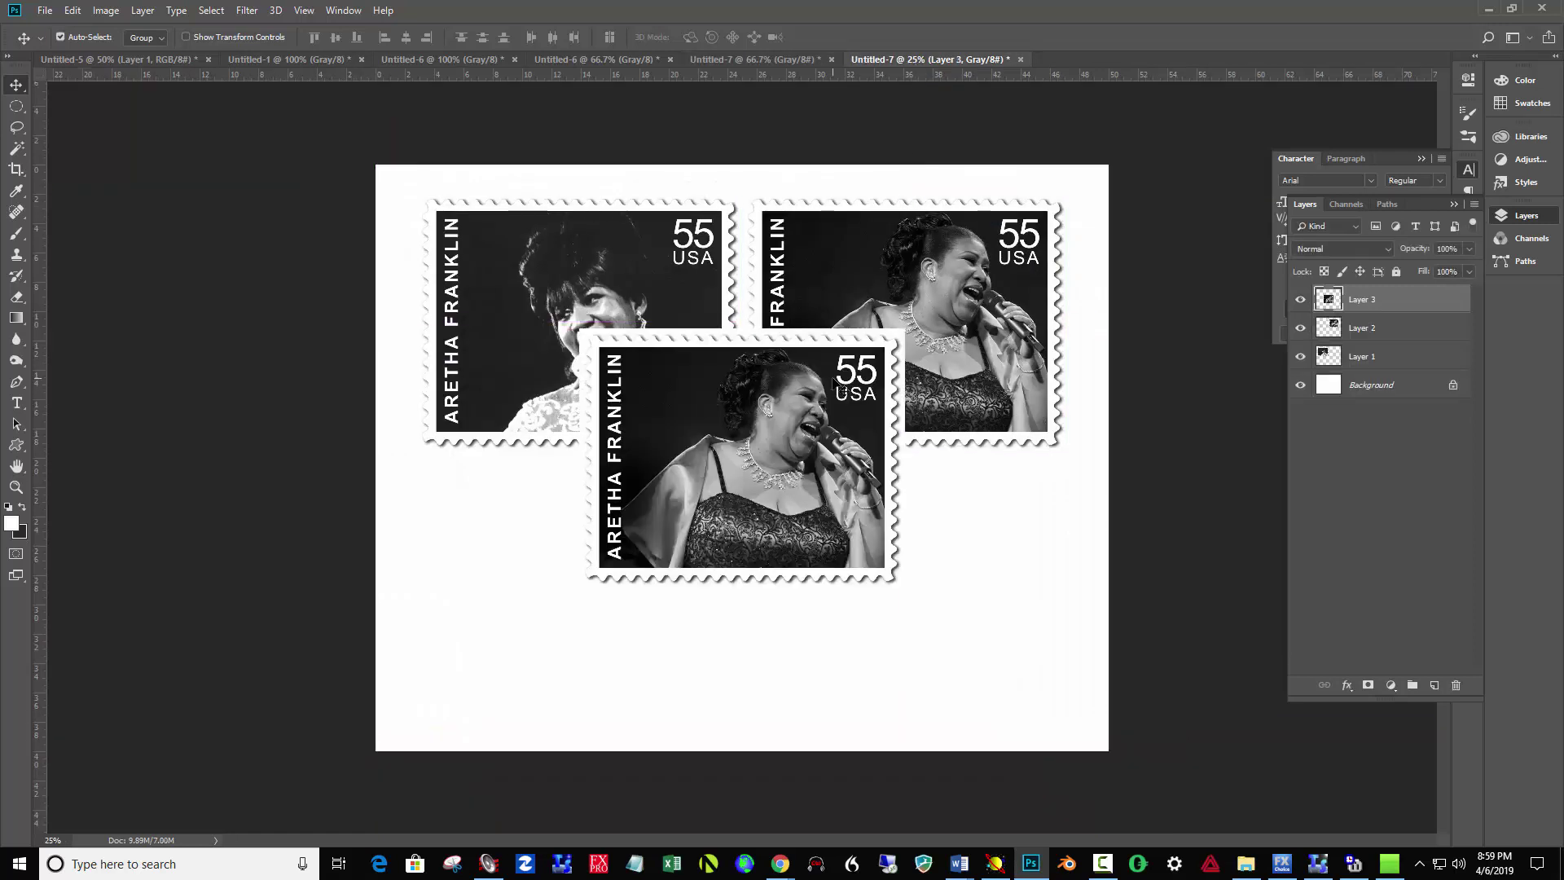
left_click_drag(760, 531, 596, 654)
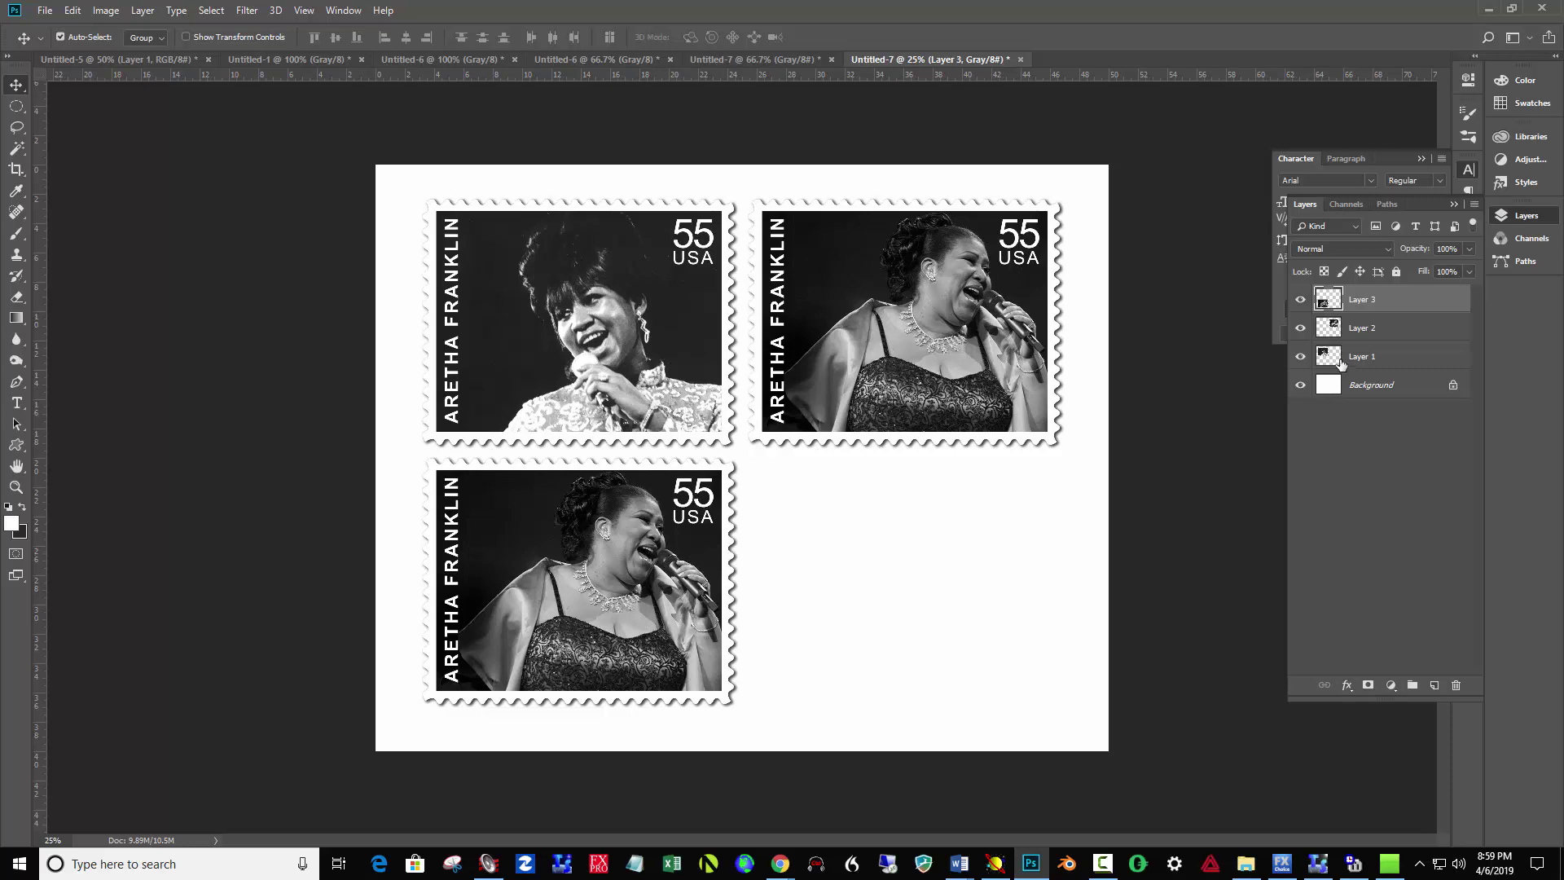
left_click_drag(1387, 303, 1455, 685)
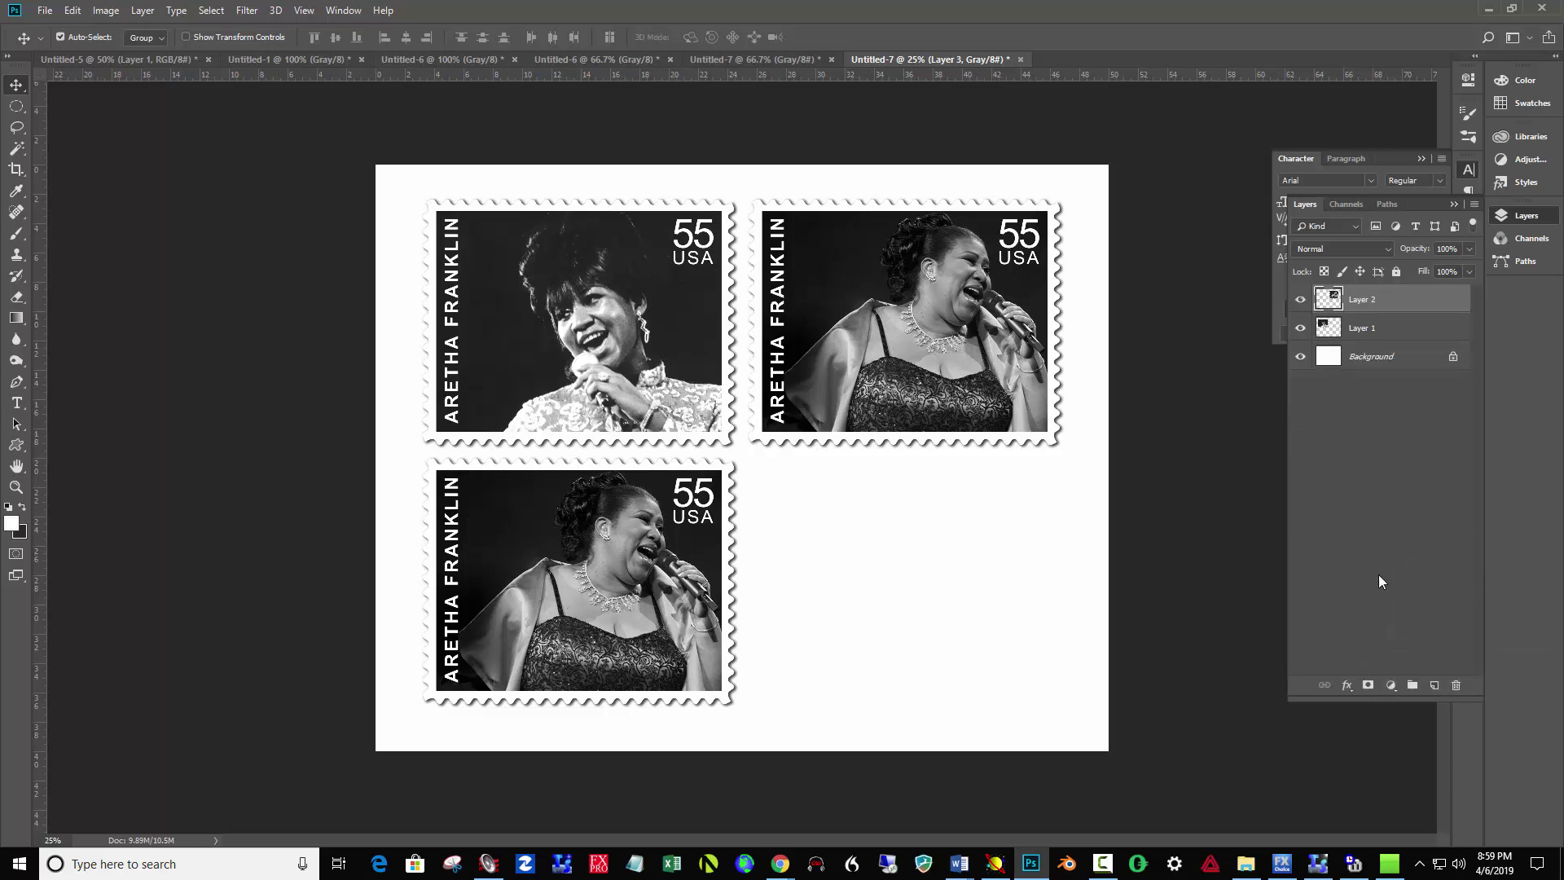
- Undo the flatten, hide Layer 4 to reveal another photo, and flatten the stamp again
left_click(781, 58)
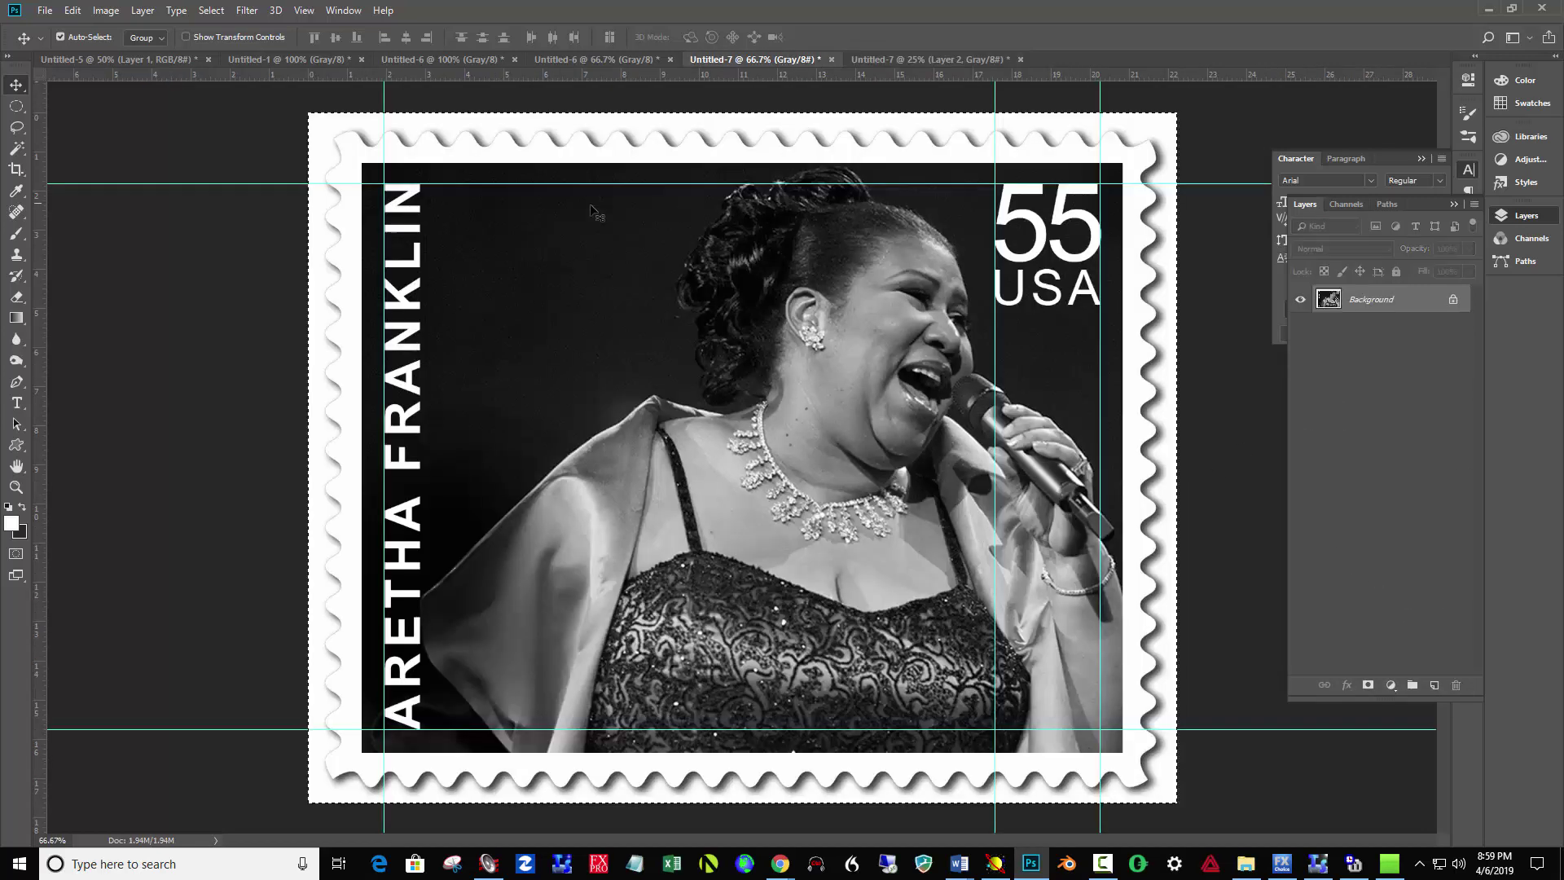
left_click(73, 11)
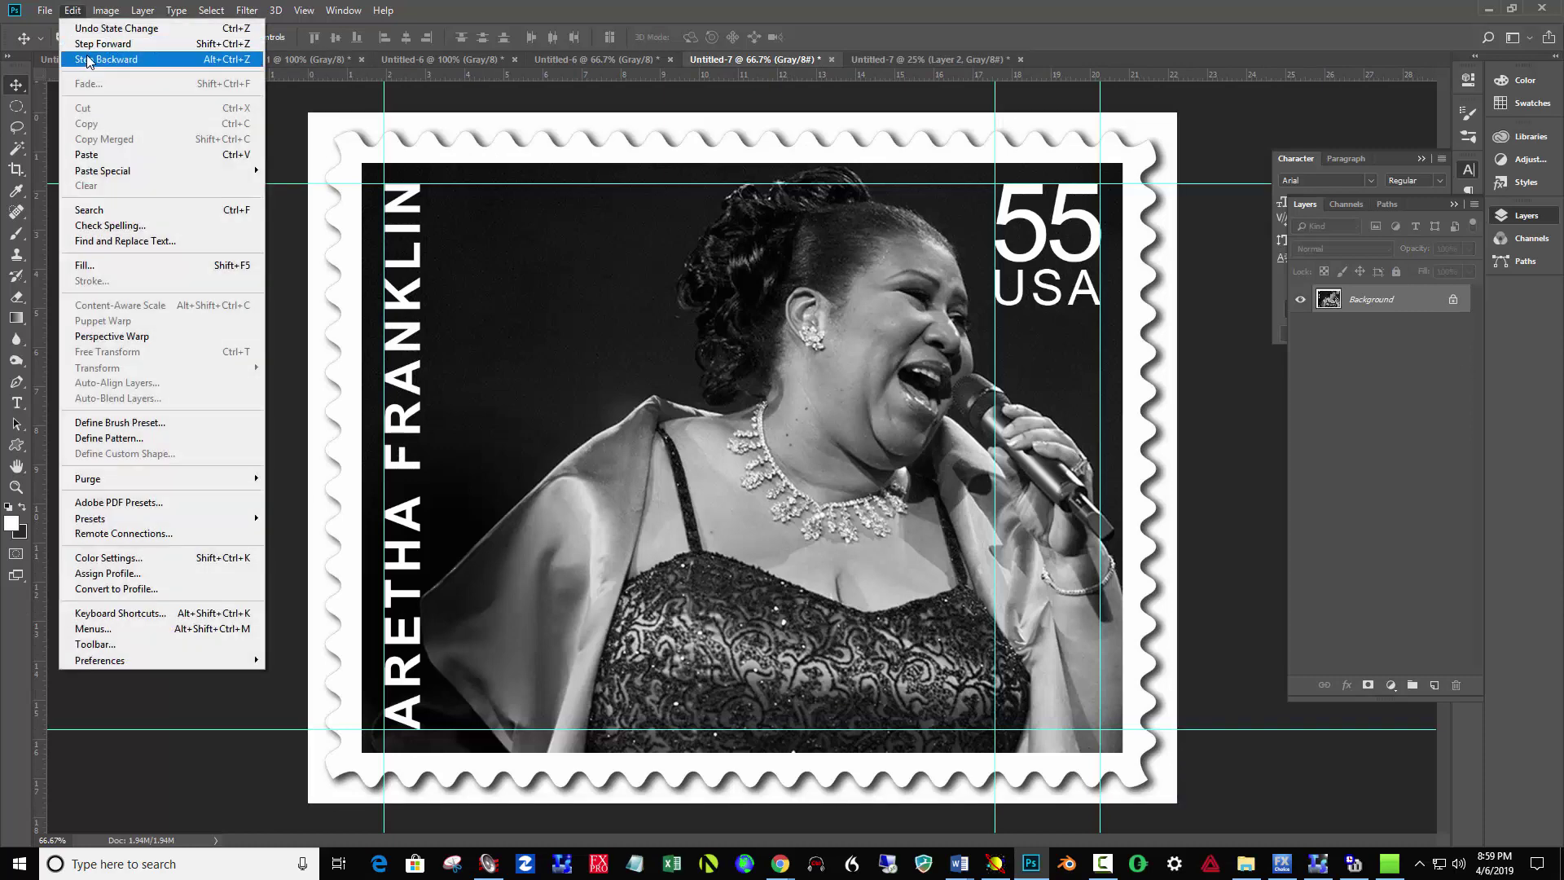
left_click(91, 60)
left_click(1301, 429)
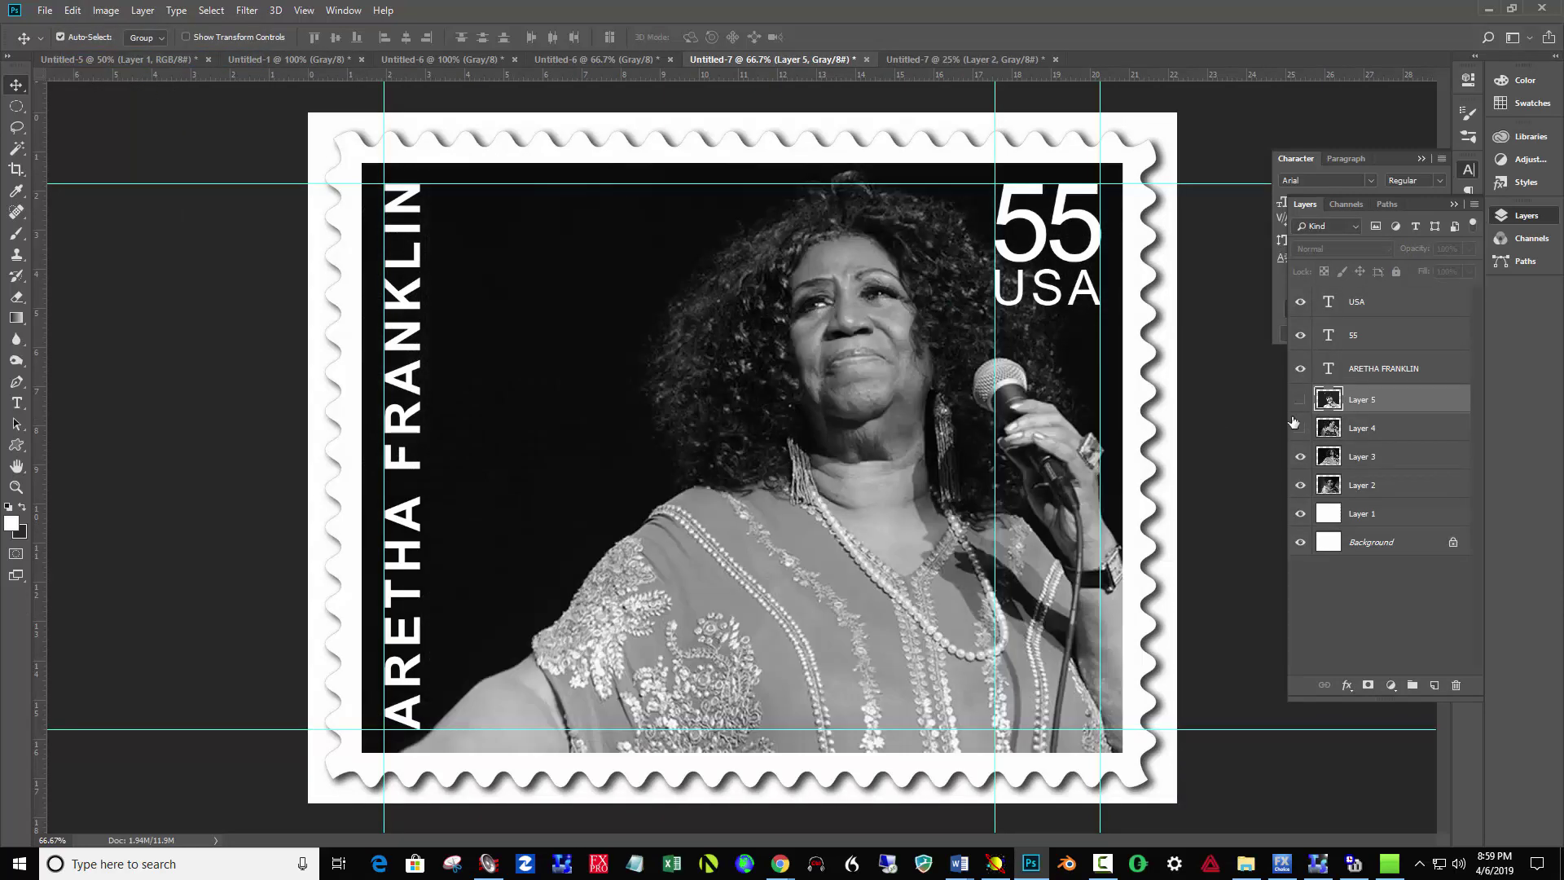
left_click(143, 11)
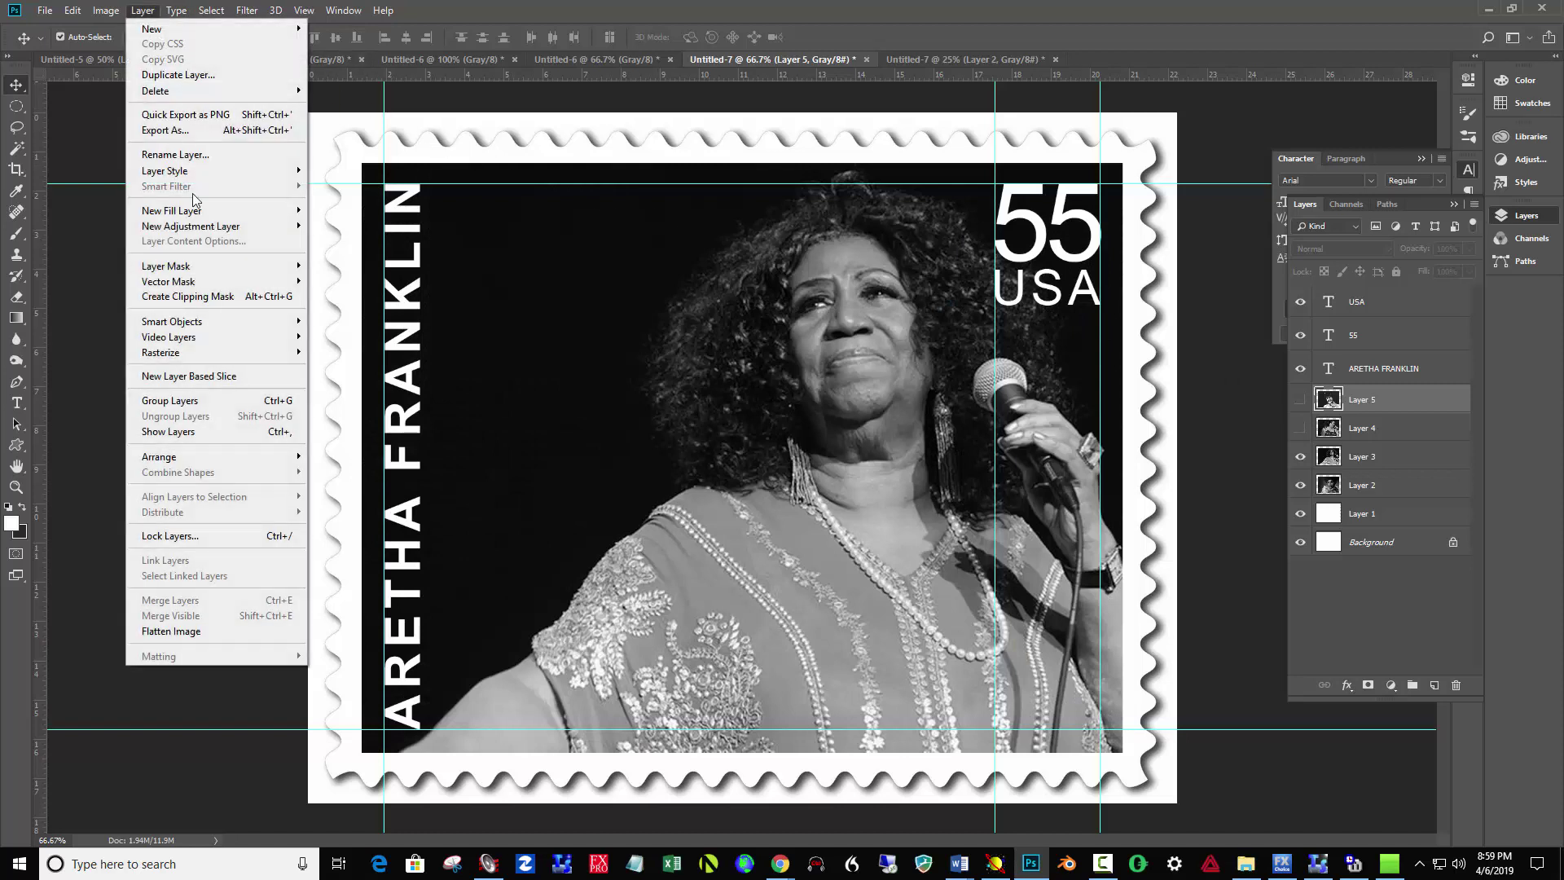
left_click(199, 631)
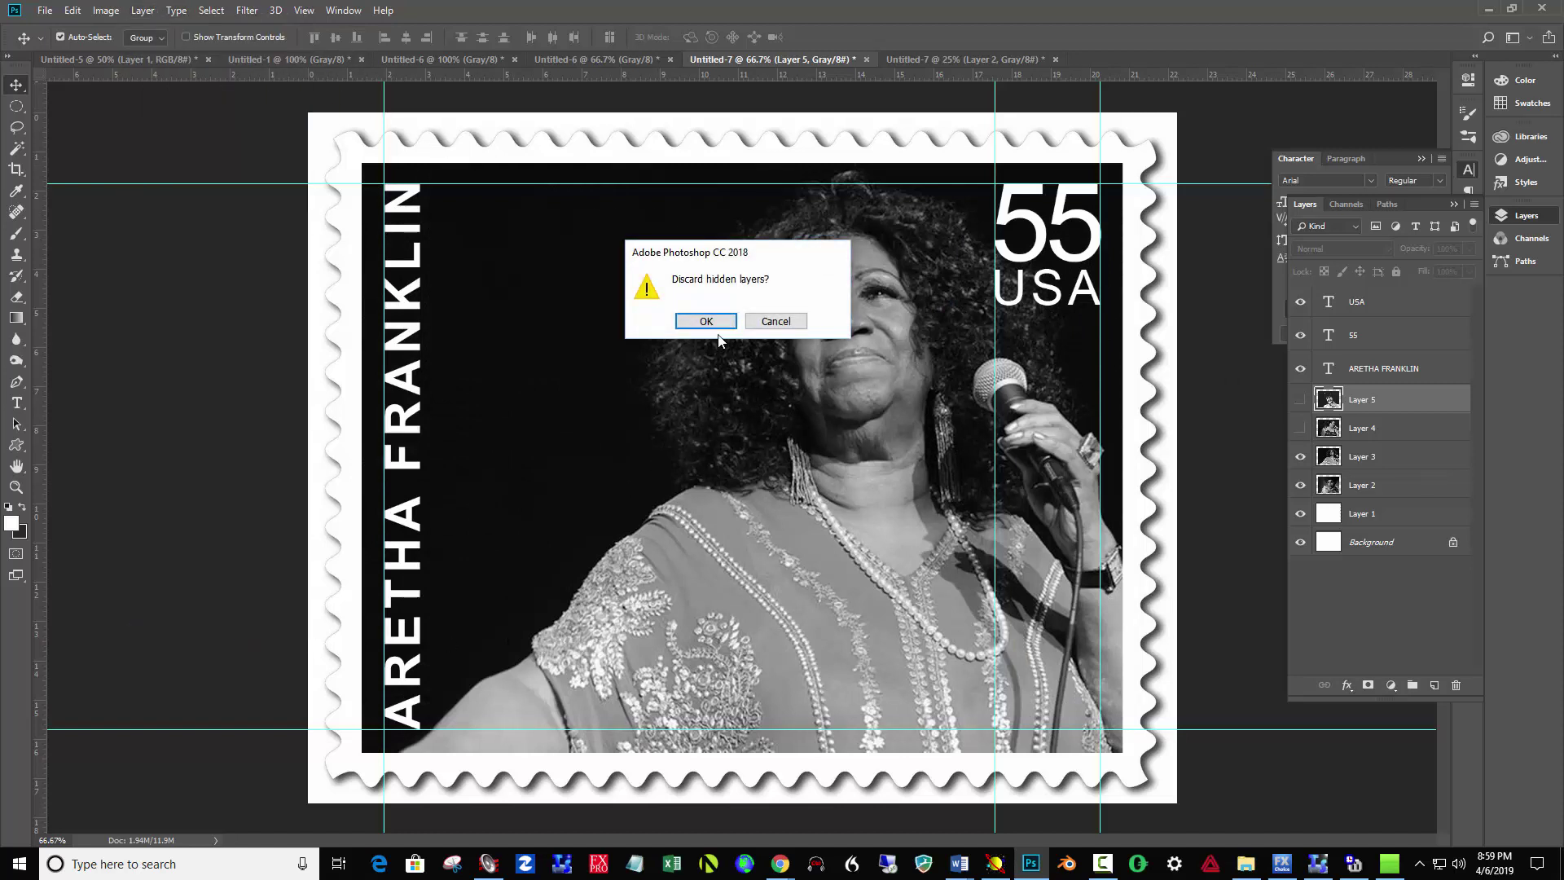
left_click(715, 325)
- Paste the new stamp onto the sheet and rearrange the three stamps, leaving top-left empty
key("ctrl+a")
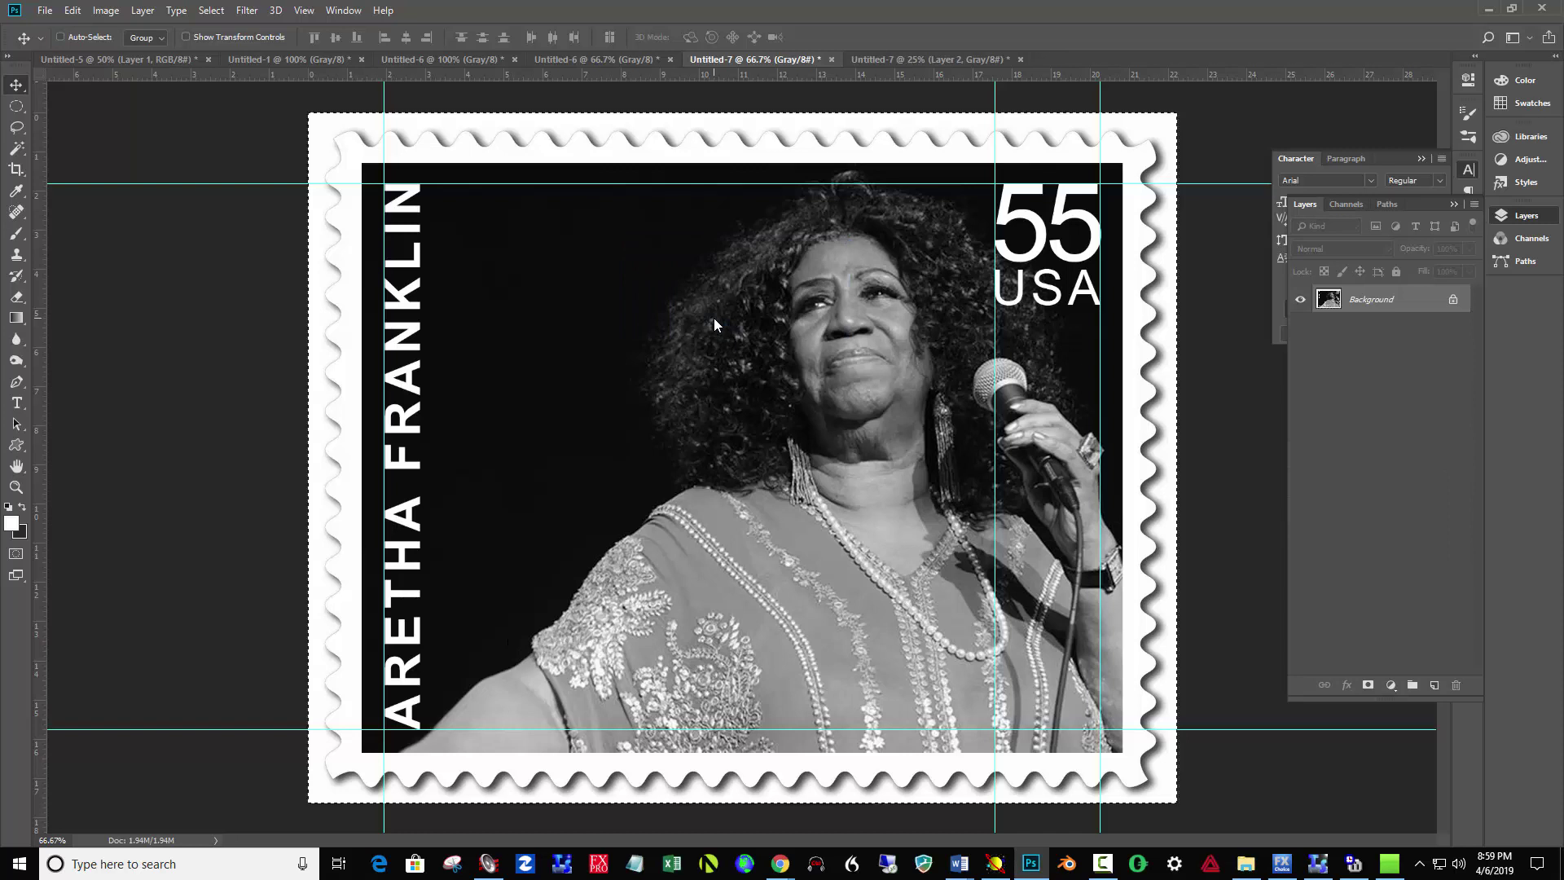
left_click(912, 62)
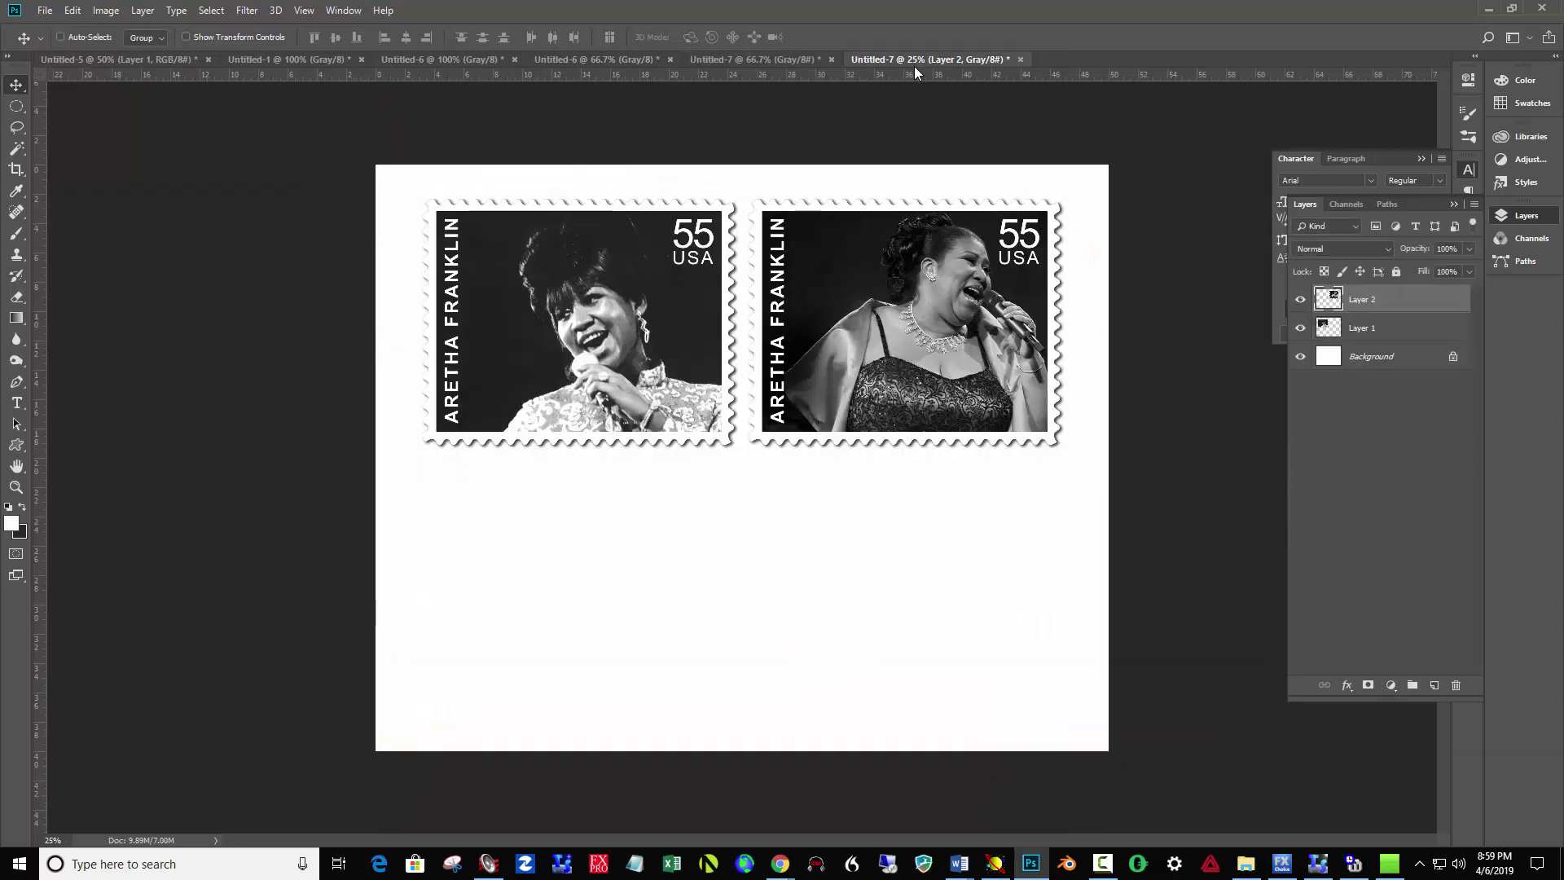
key("ctrl+v")
left_click_drag(745, 512, 912, 629)
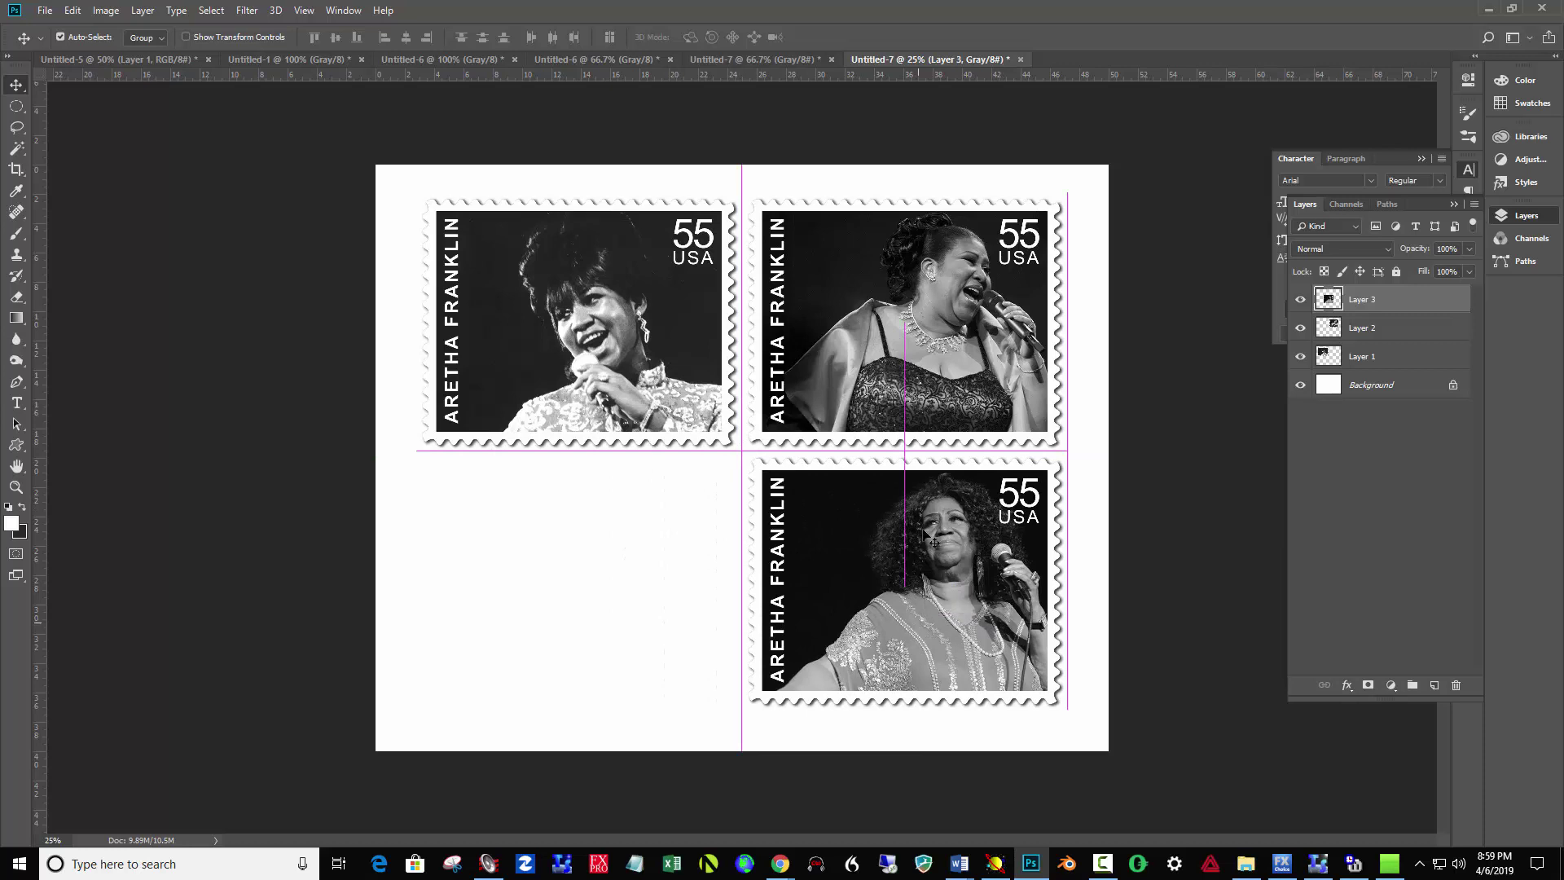
left_click_drag(888, 370, 558, 619)
left_click_drag(558, 338, 884, 334)
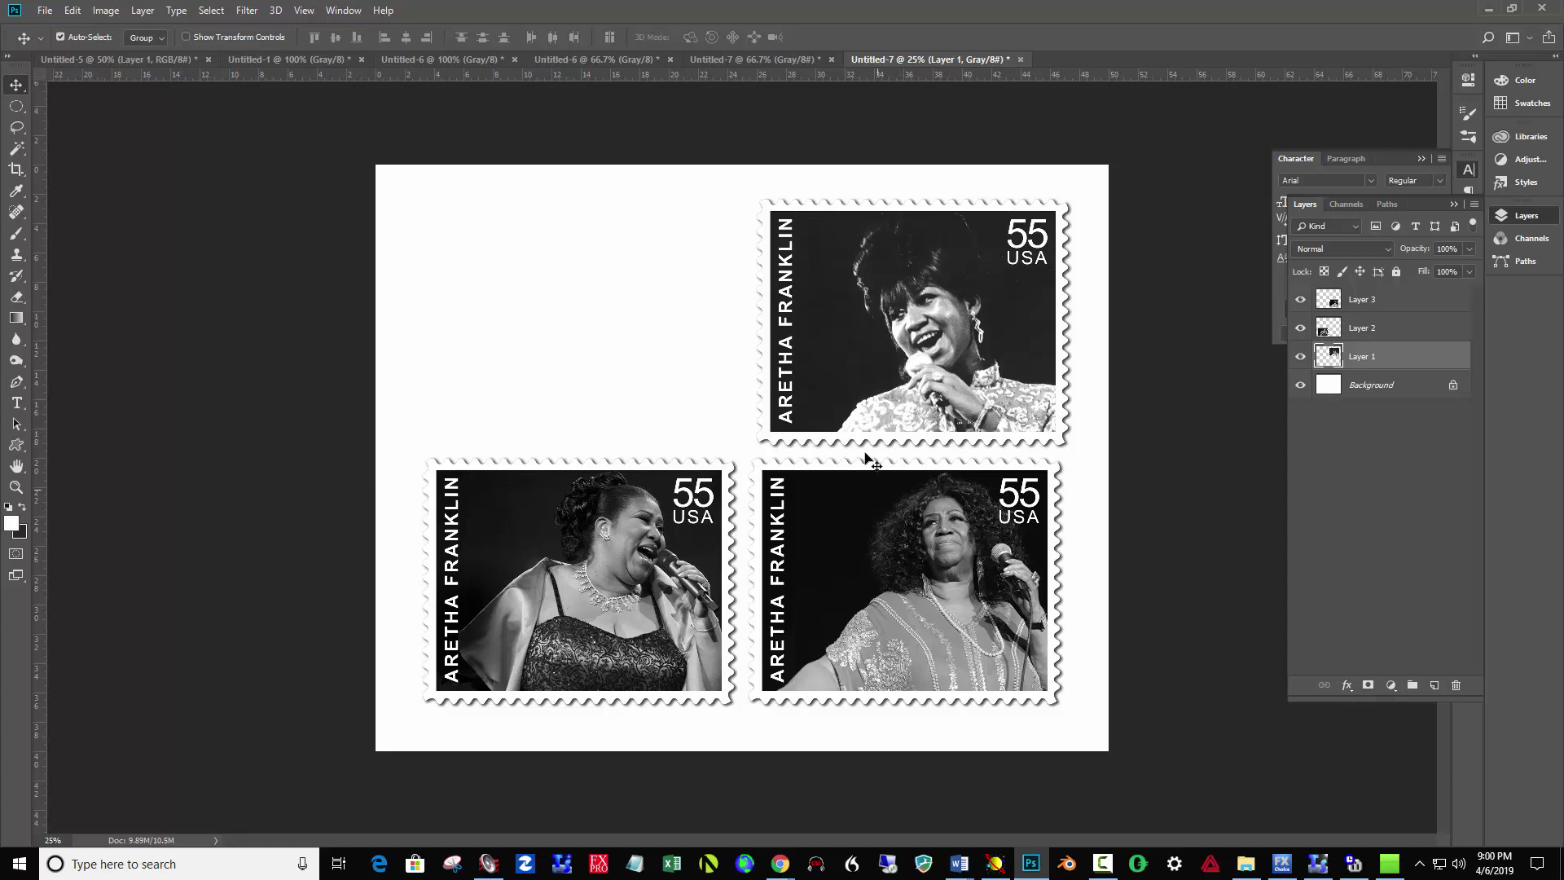
- Undo the flatten, hide Layer 3 to show the feather-boa portrait, and flatten again
left_click(730, 57)
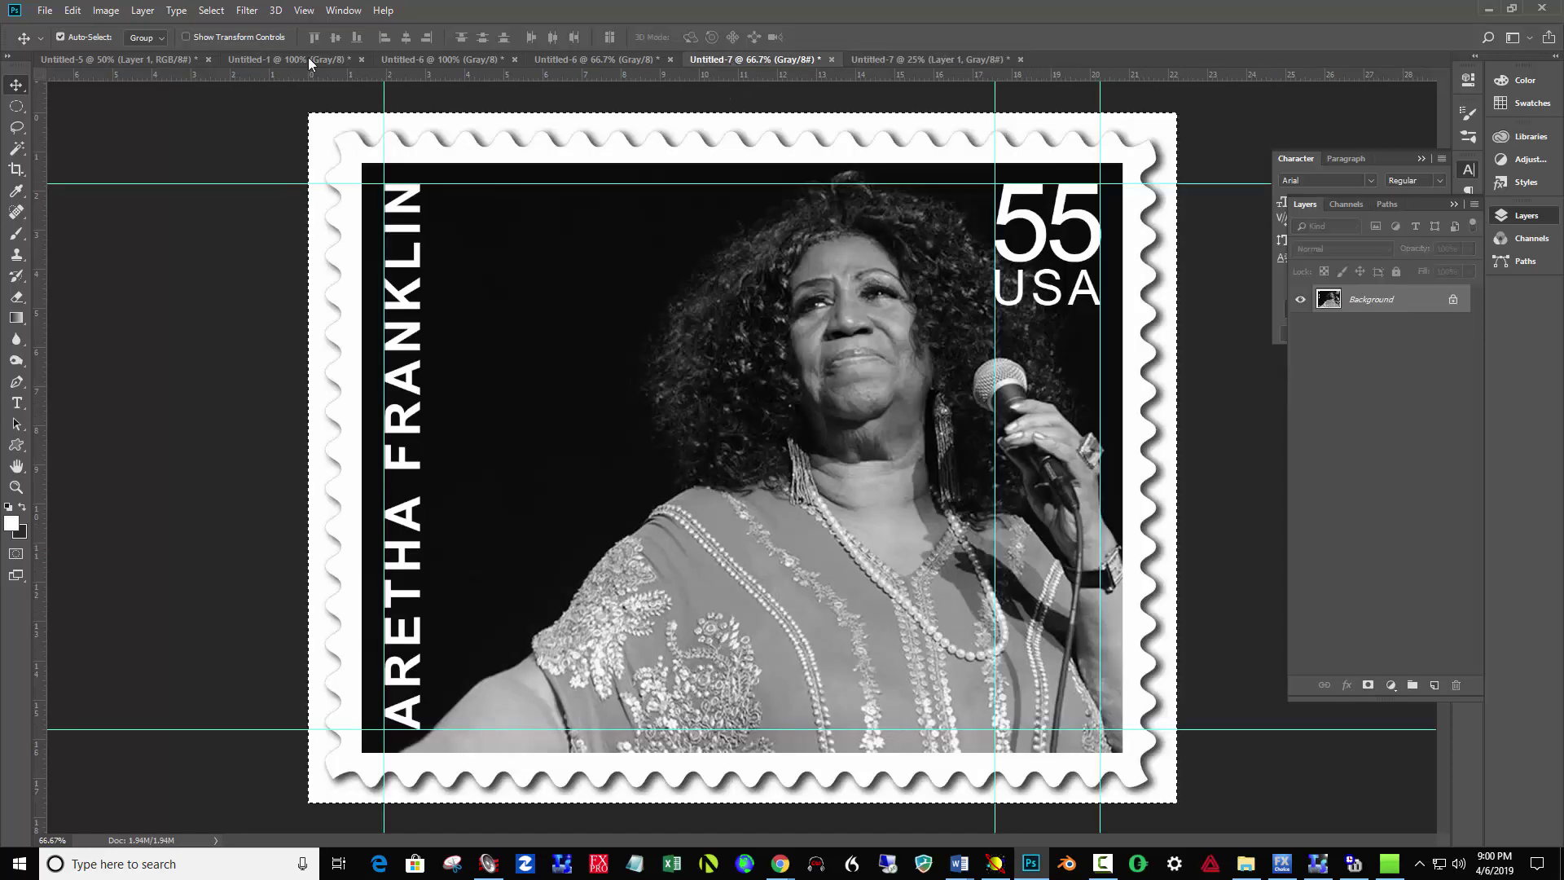
left_click(72, 12)
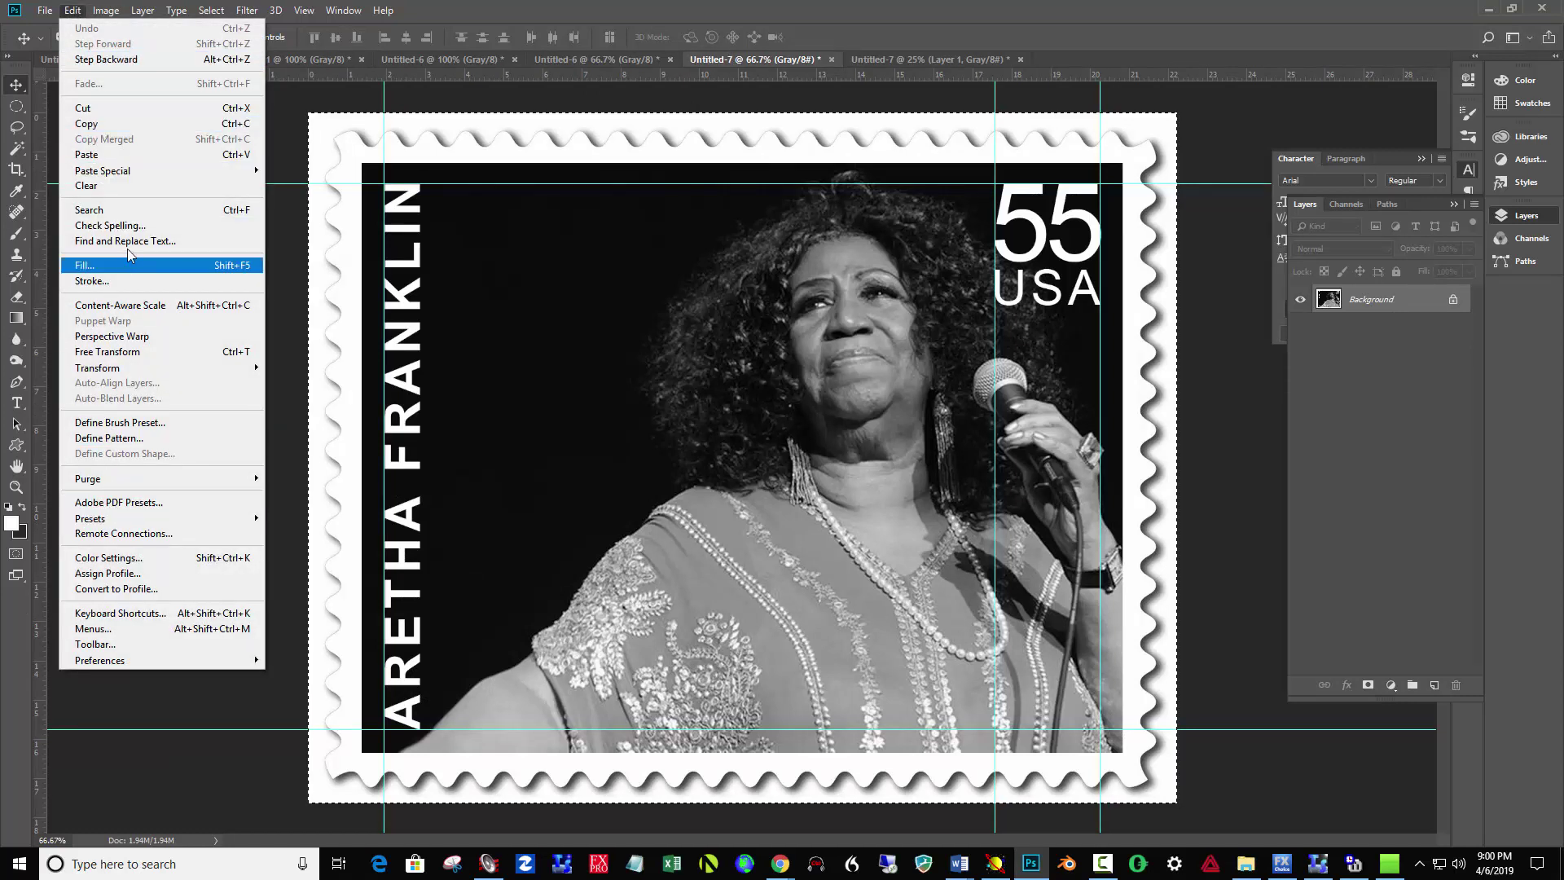
left_click(123, 58)
left_click(72, 9)
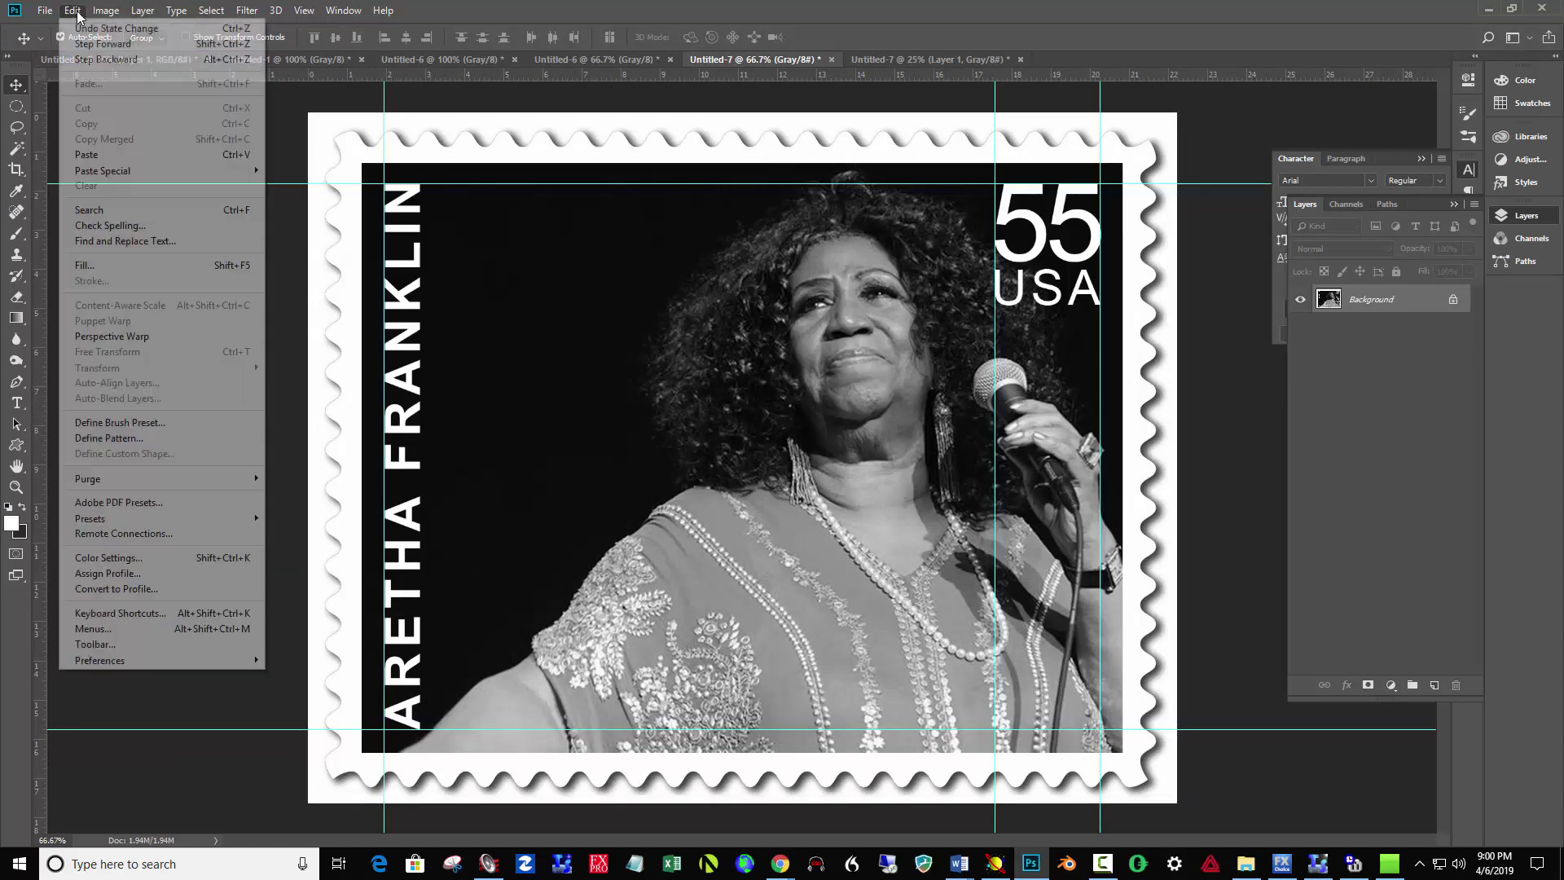
left_click(123, 56)
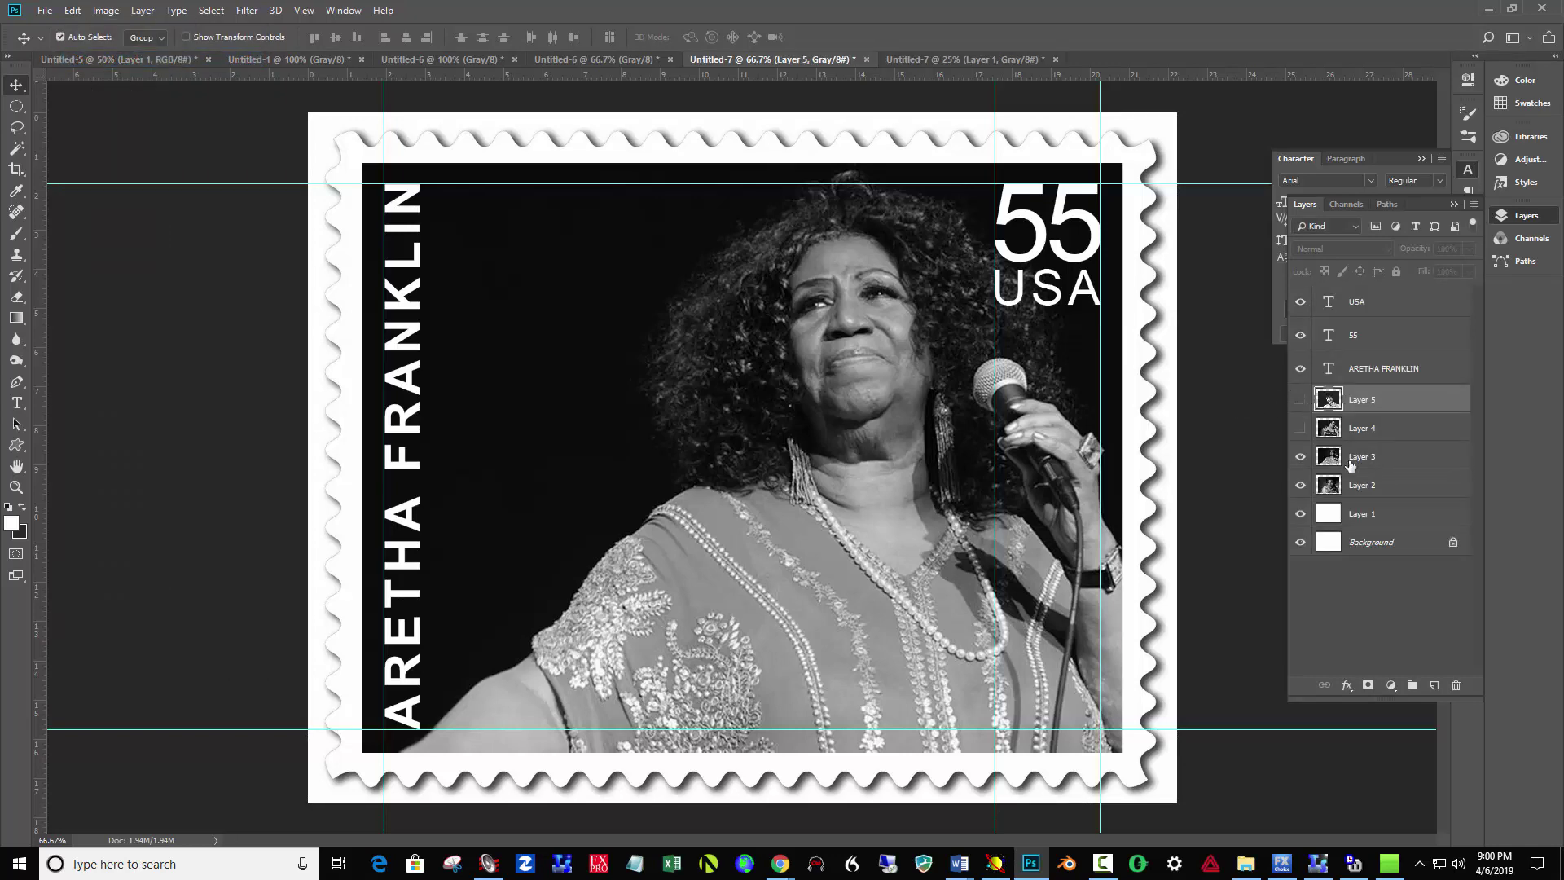
left_click(1300, 458)
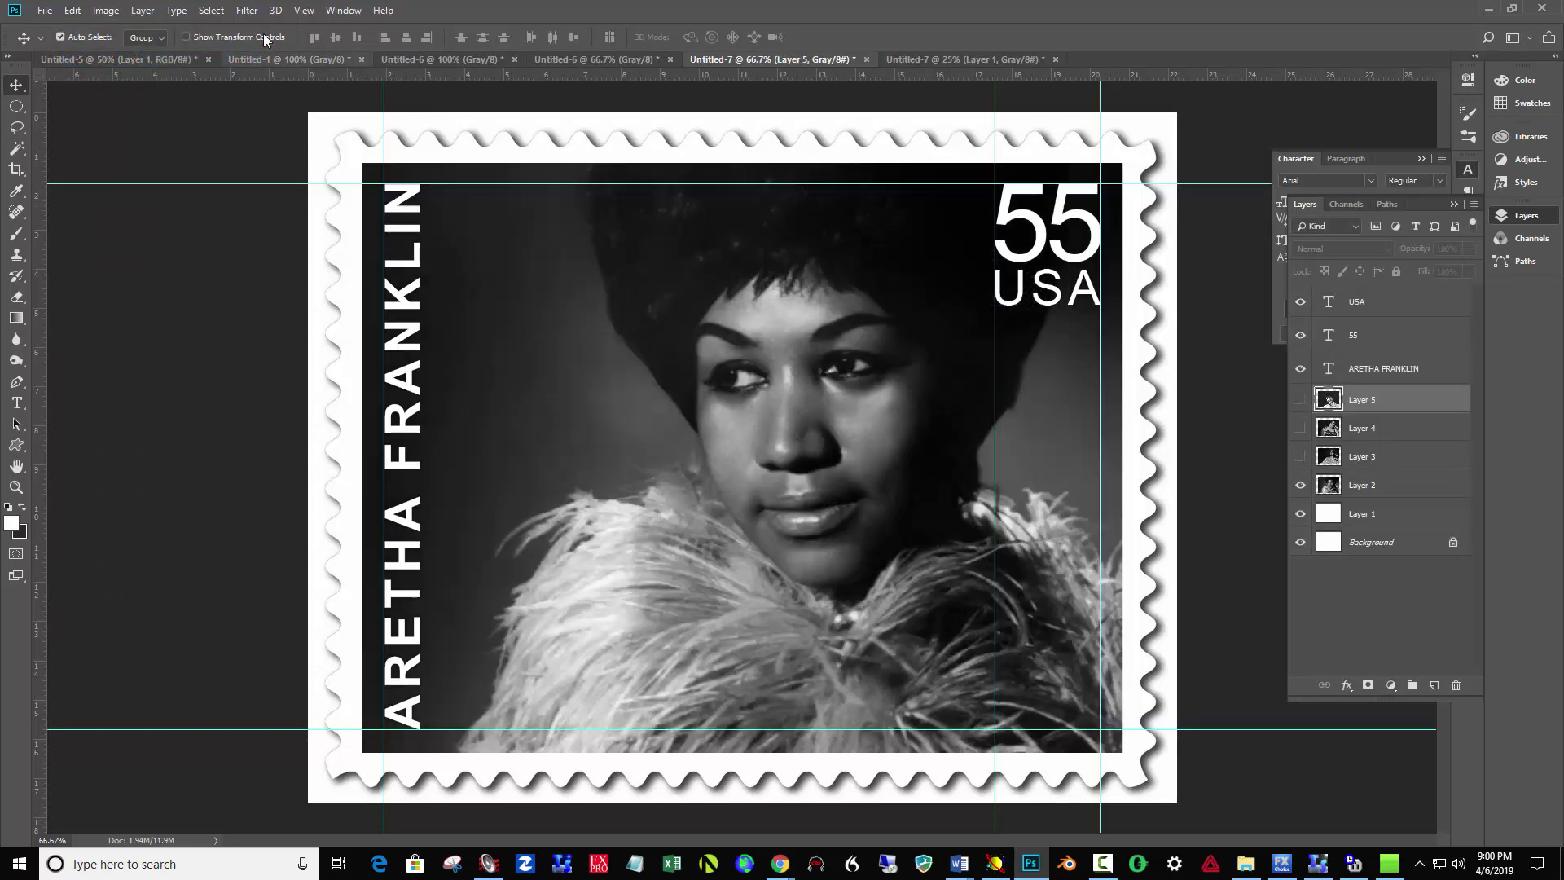
left_click(142, 11)
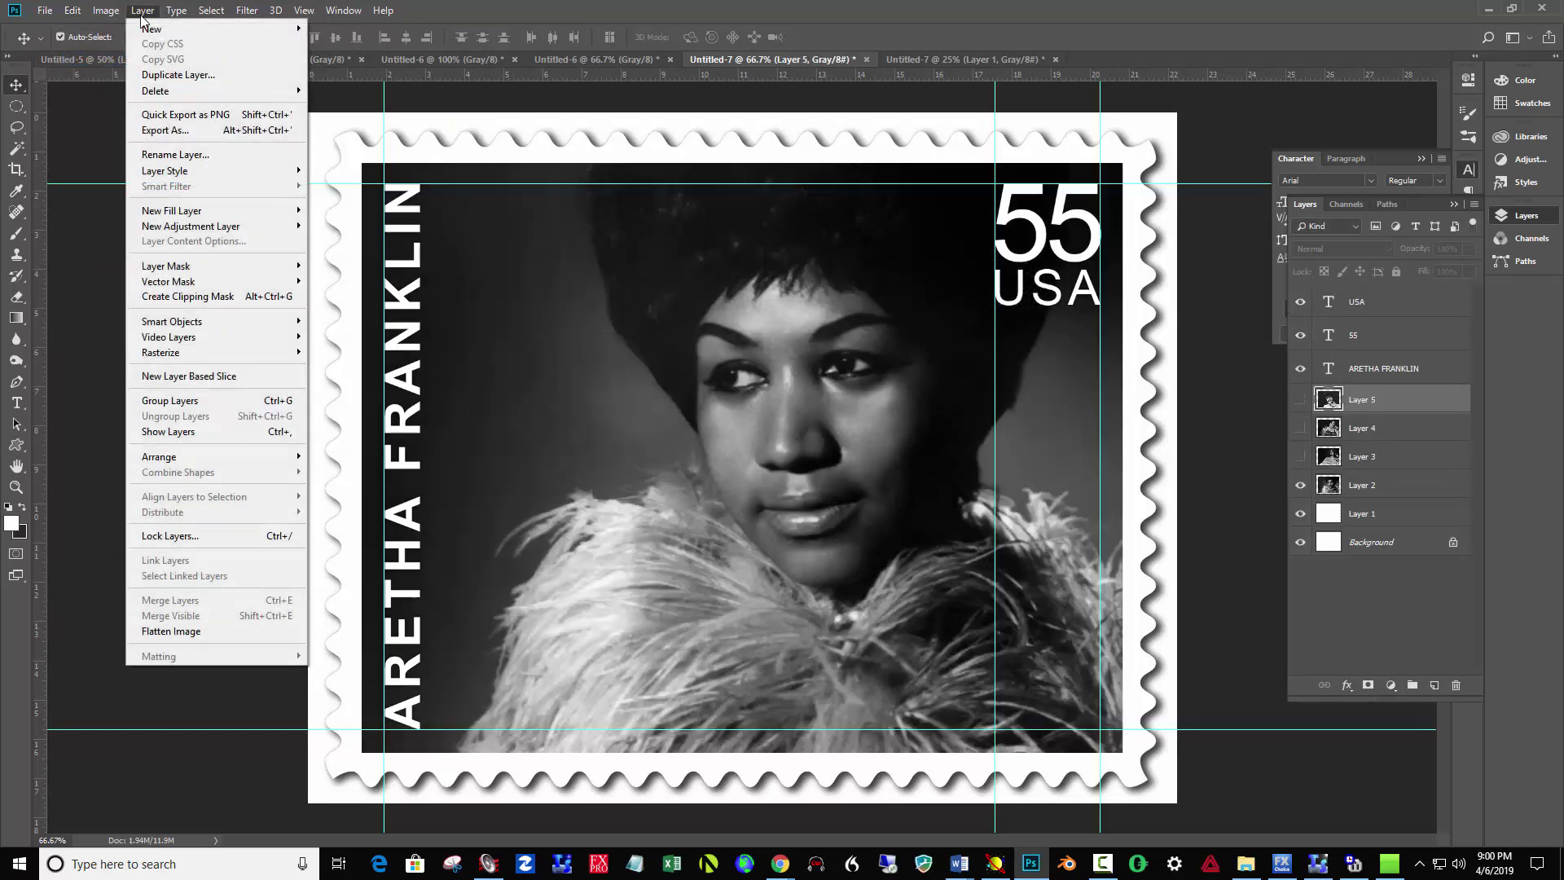
left_click(202, 628)
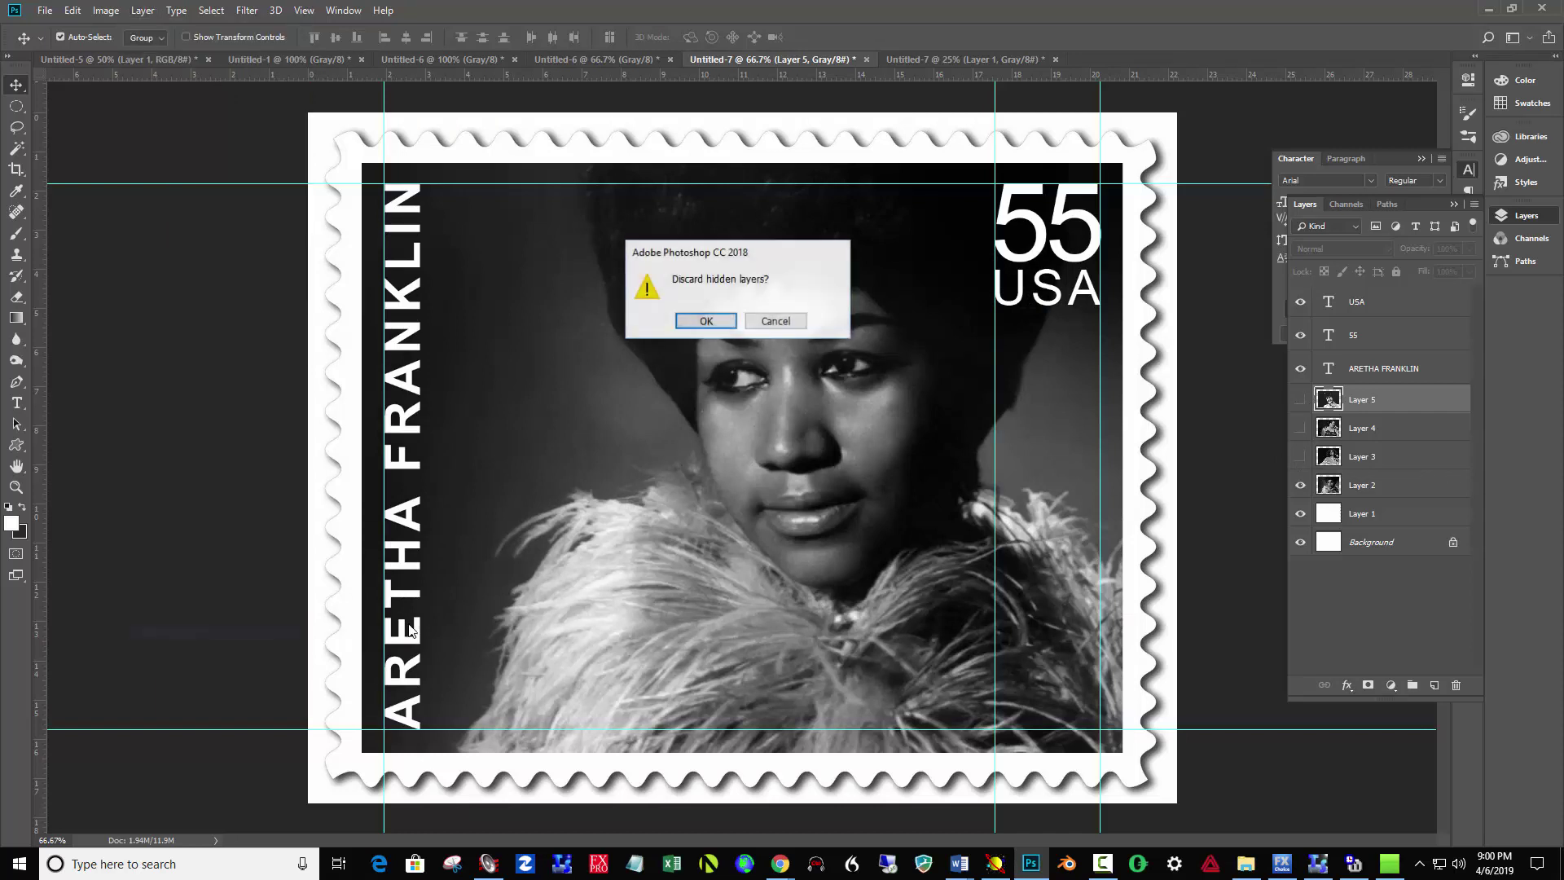
left_click(728, 322)
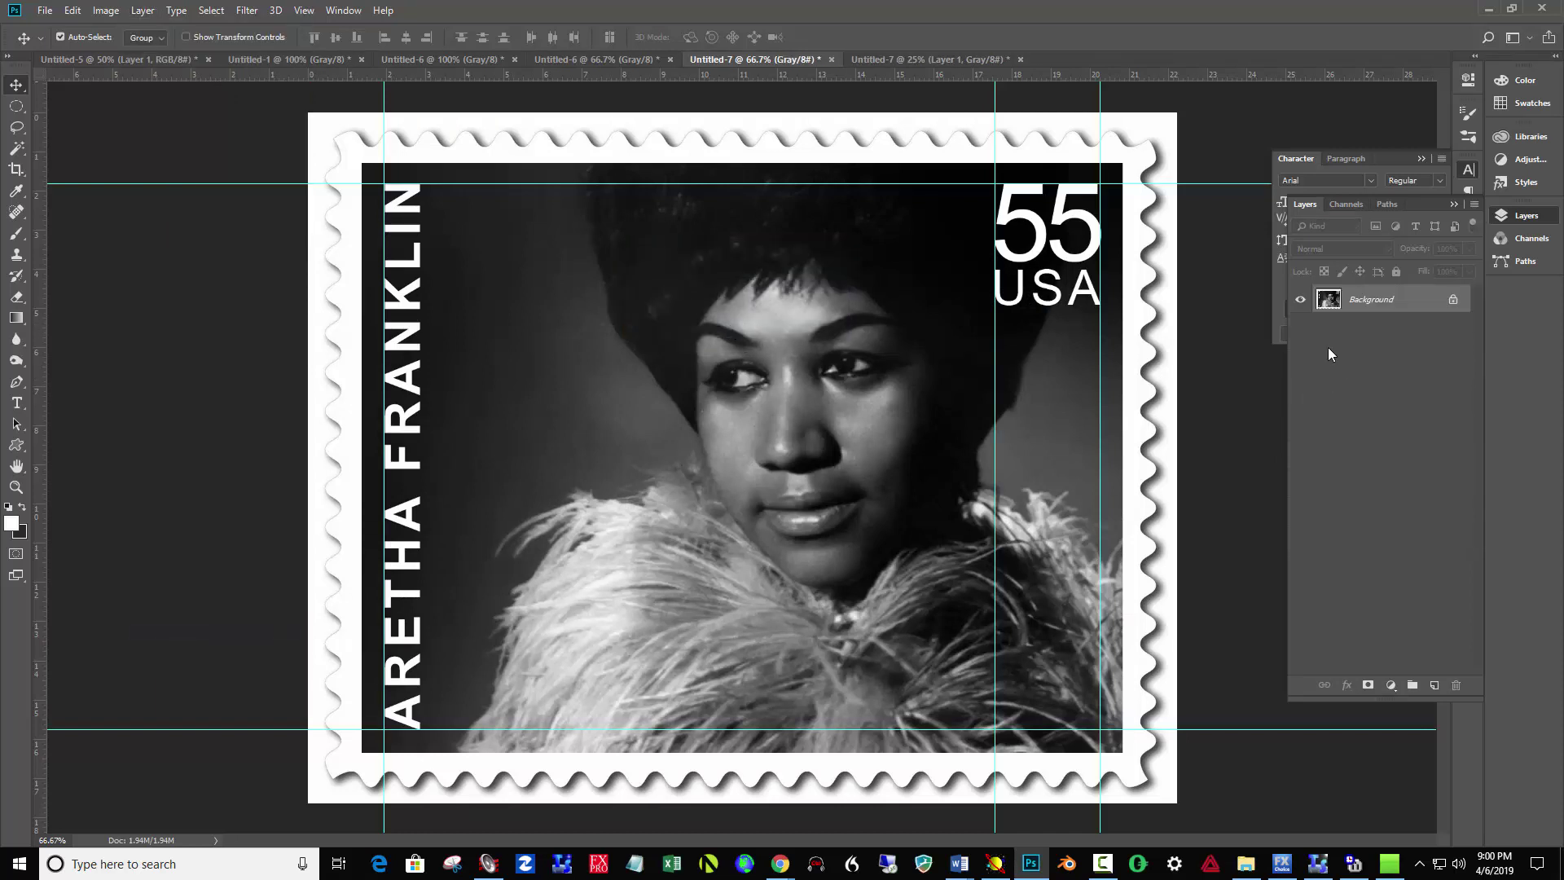
- Paste the feather-boa stamp into the top-left slot and nudge the top-right stamp to even the spacing
key("ctrl+a")
left_click(964, 62)
key("ctrl+v")
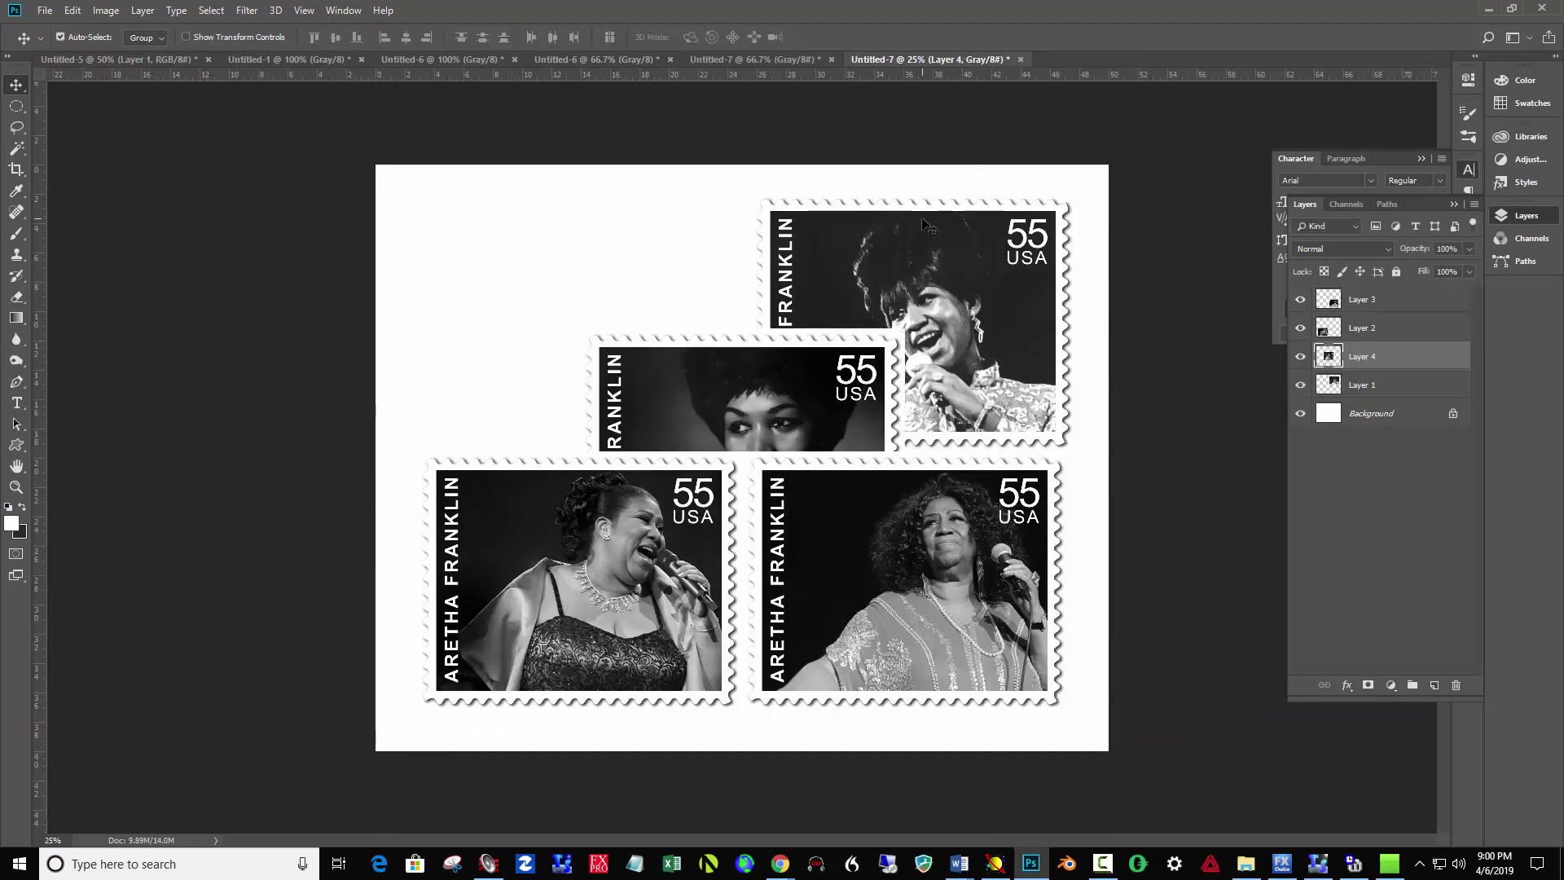
left_click_drag(769, 384, 574, 258)
left_click(815, 347)
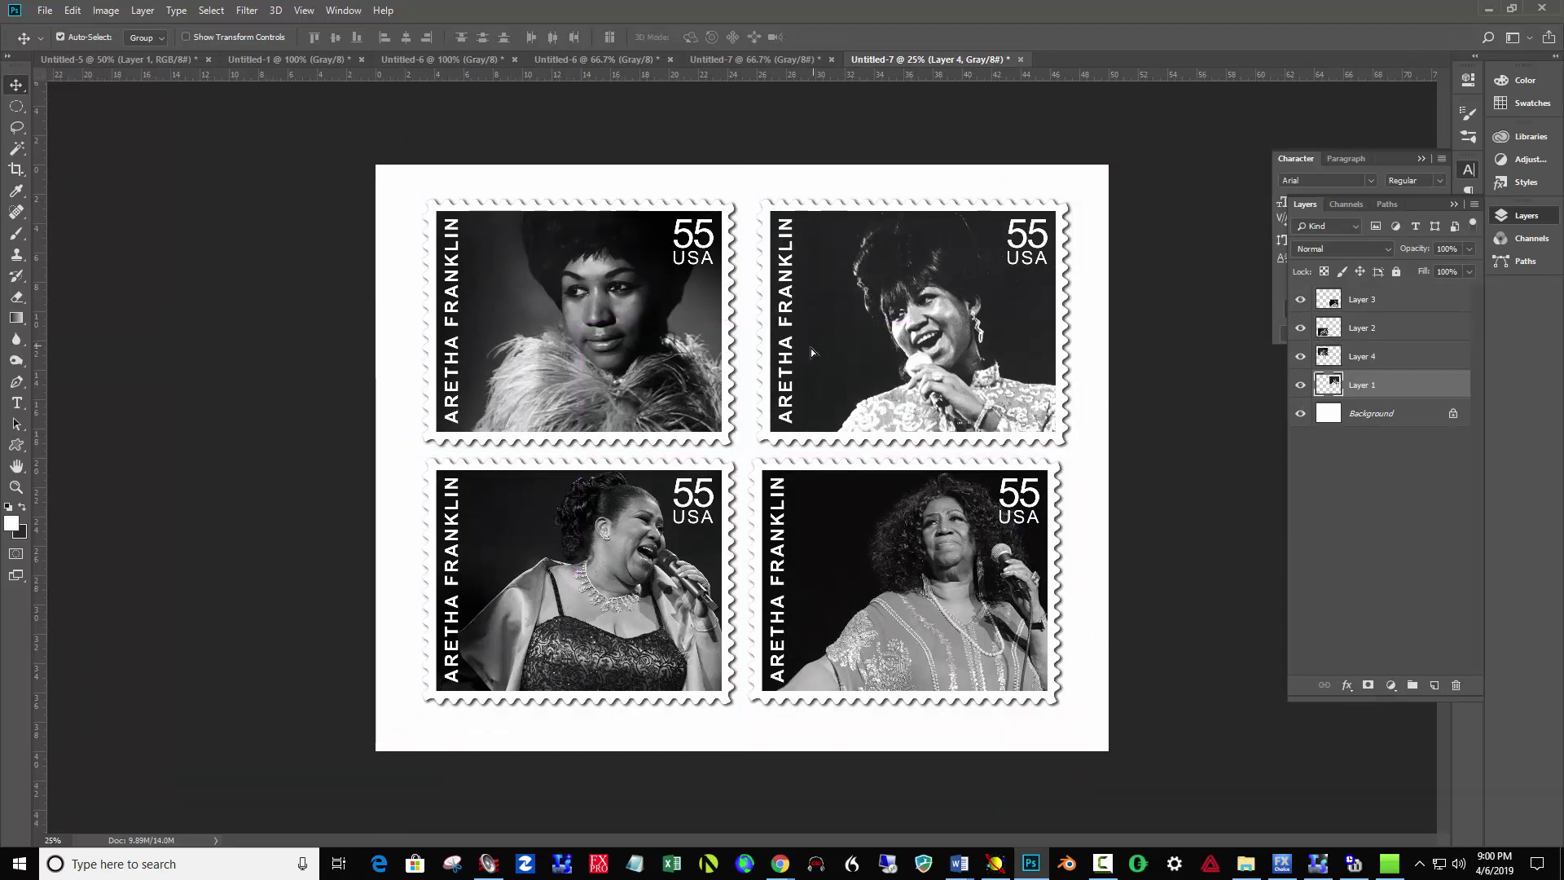
left_click_drag(810, 352, 809, 344)
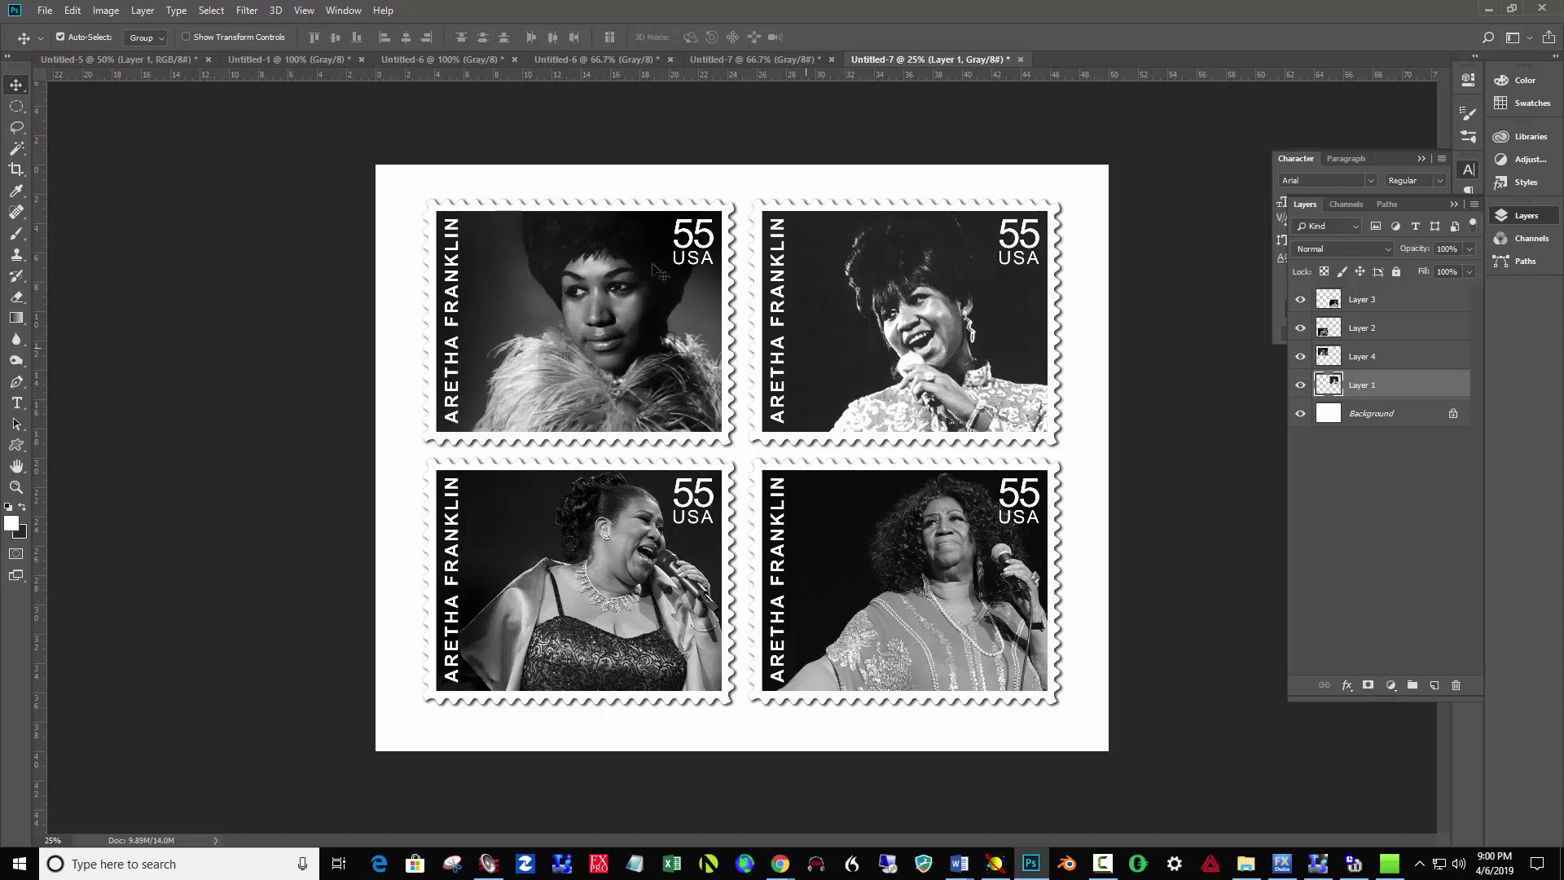
- Flatten the four-stamp sheet into a single Background layer
left_click(142, 11)
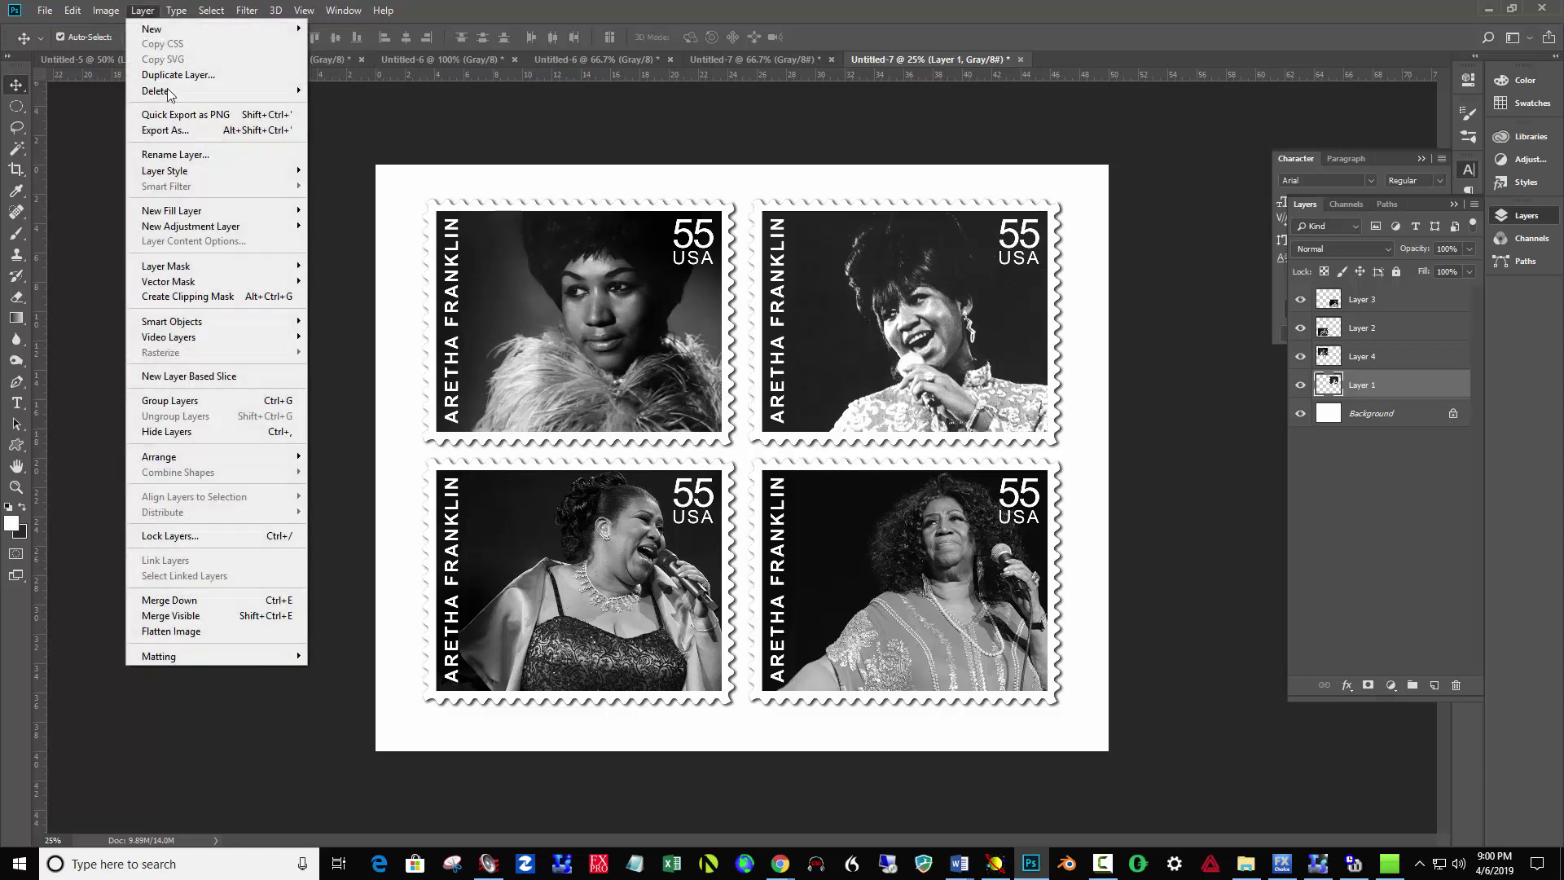
left_click(198, 632)
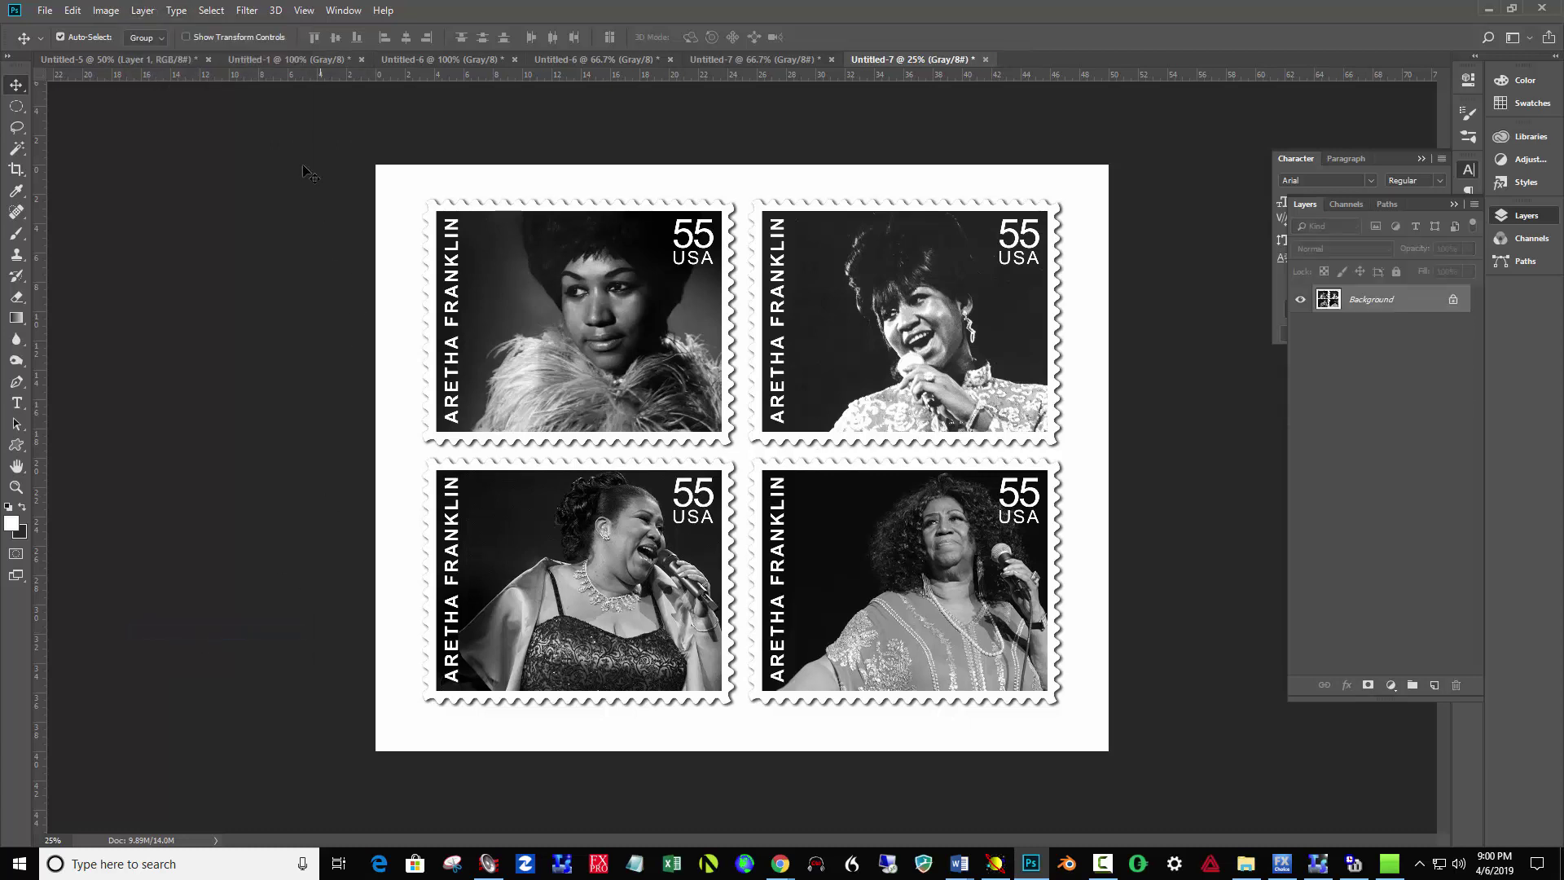
left_click(45, 10)
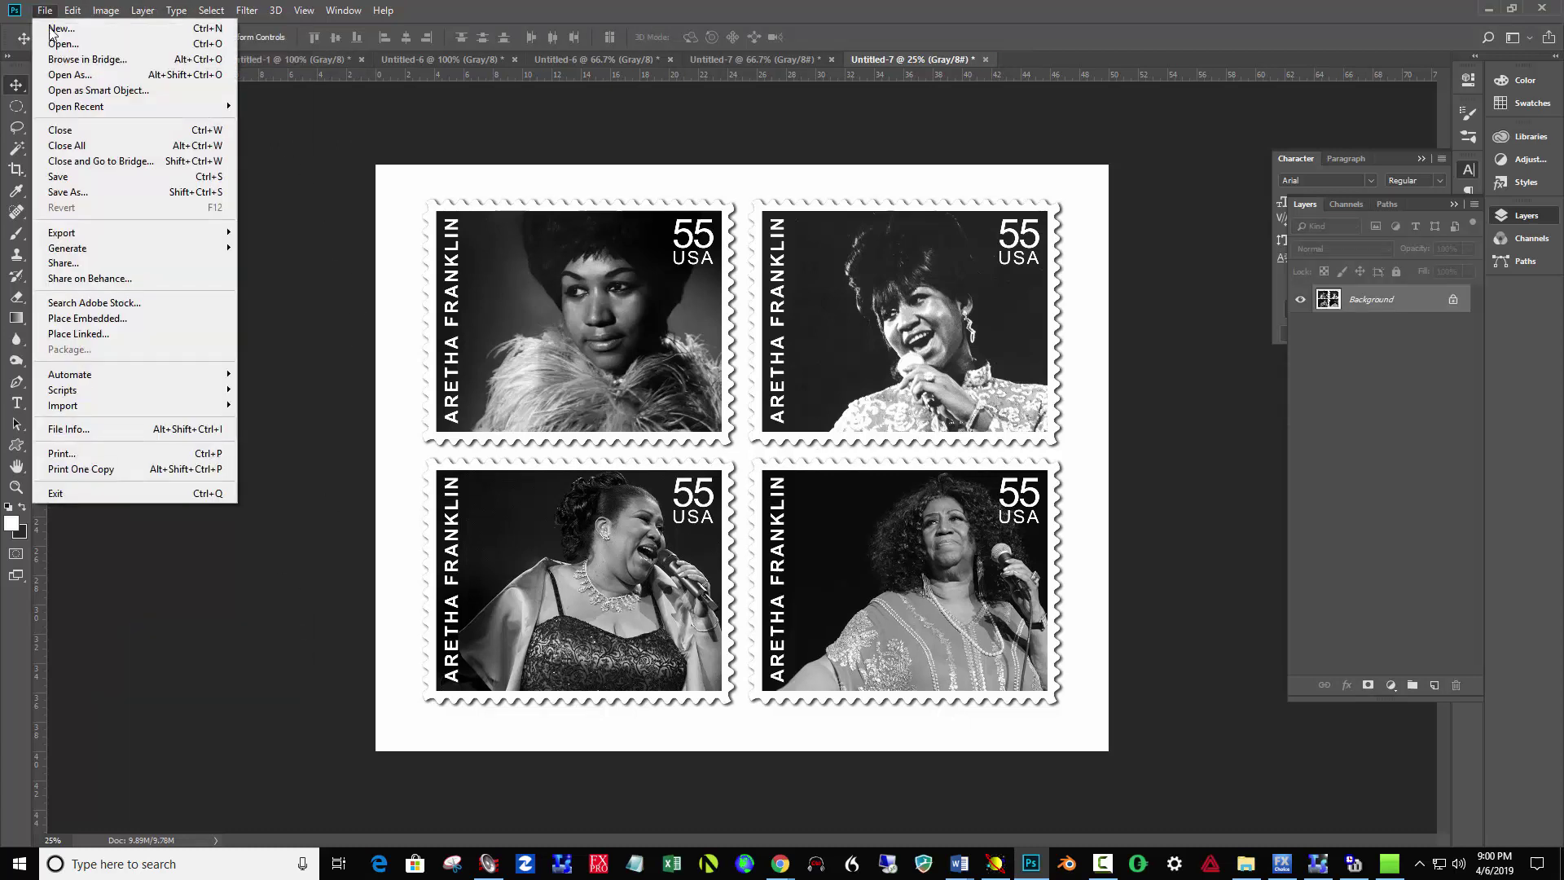
left_click(73, 196)
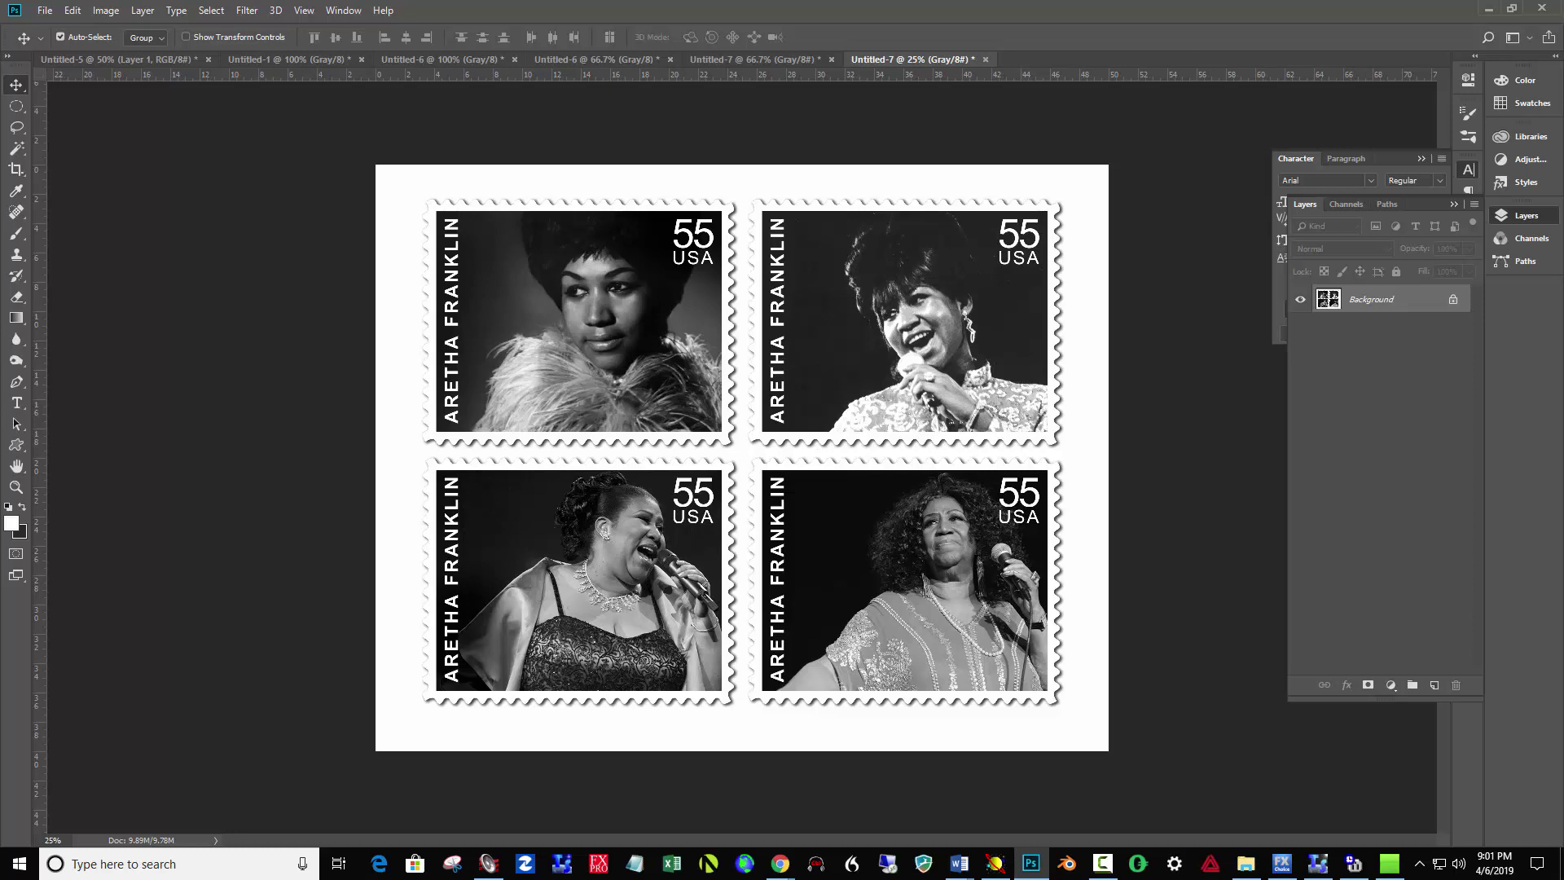
- Save the sheet to the Desktop as ARETHA.jpg at JPEG quality 12 (Maximum)
key("shift+ctrl+s")
left_click_drag(907, 70, 895, 17)
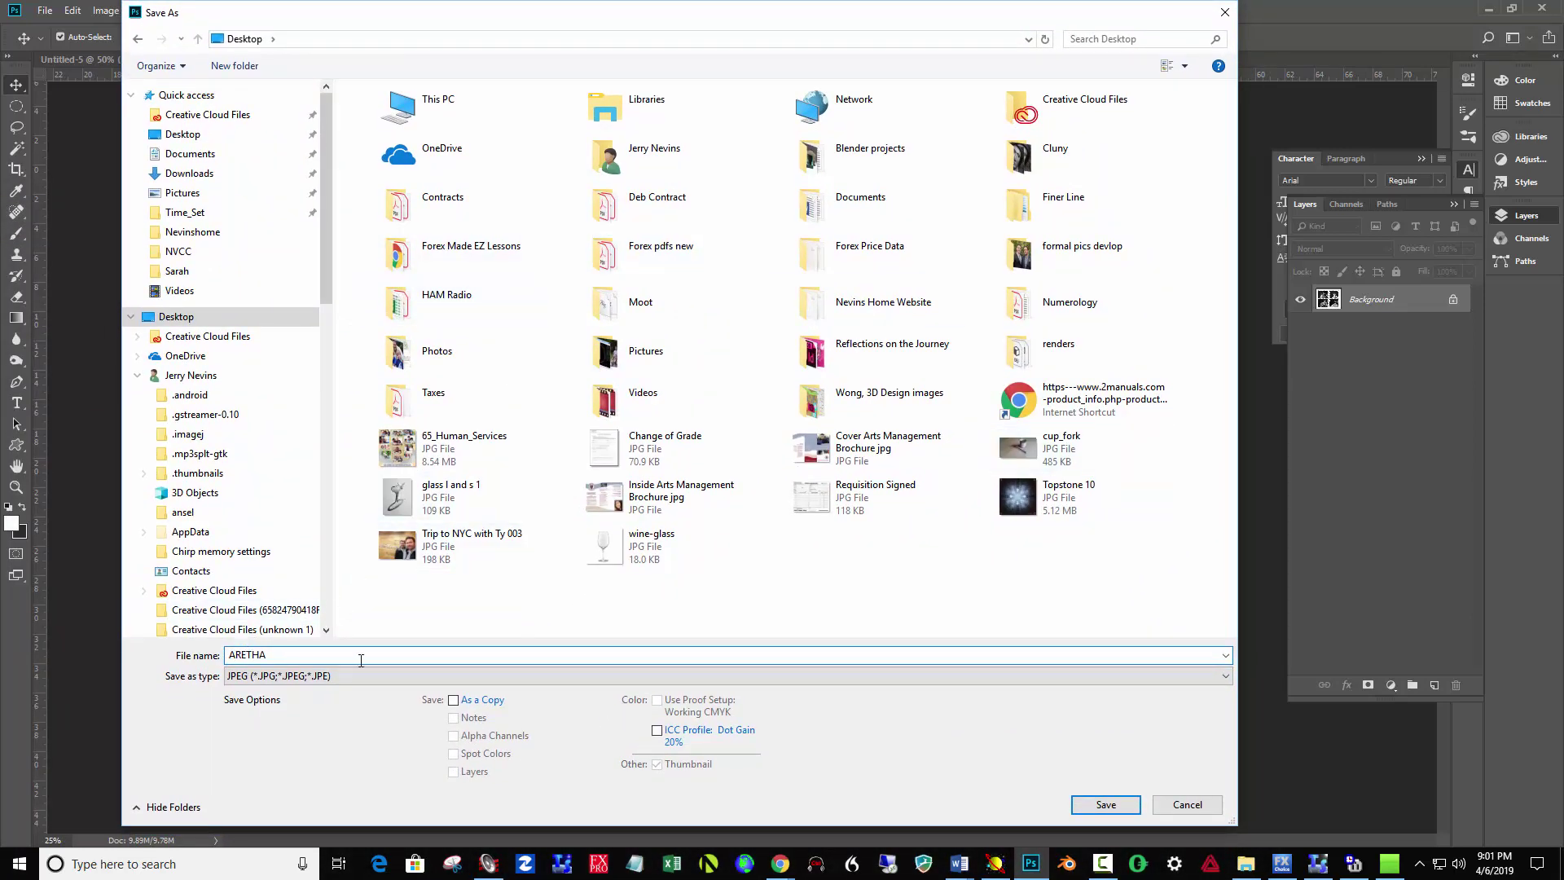
left_click(1106, 805)
key("h")
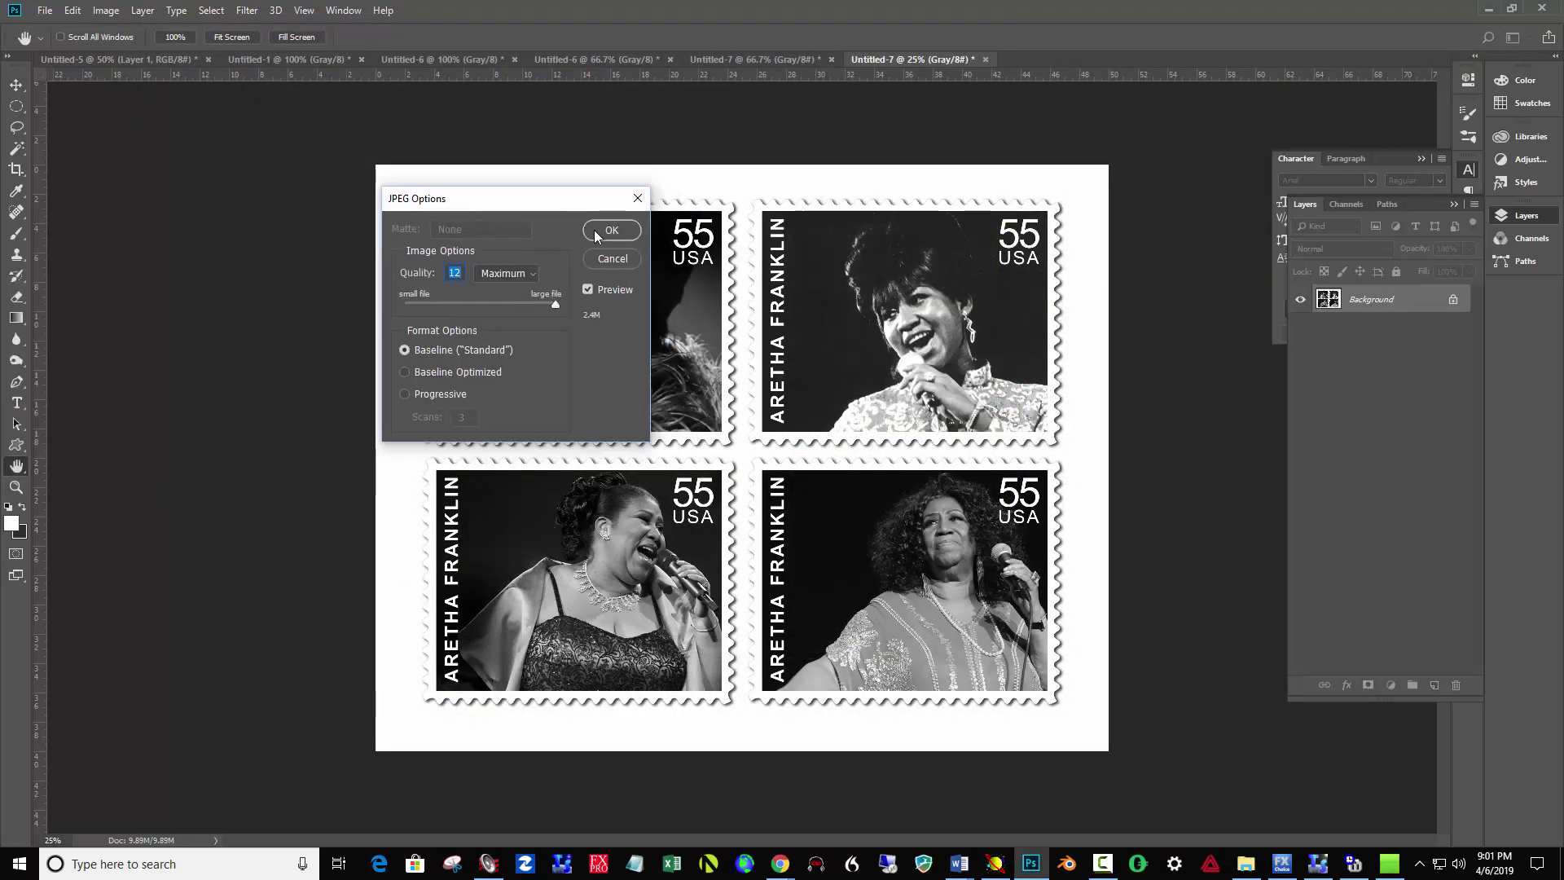
left_click(596, 233)
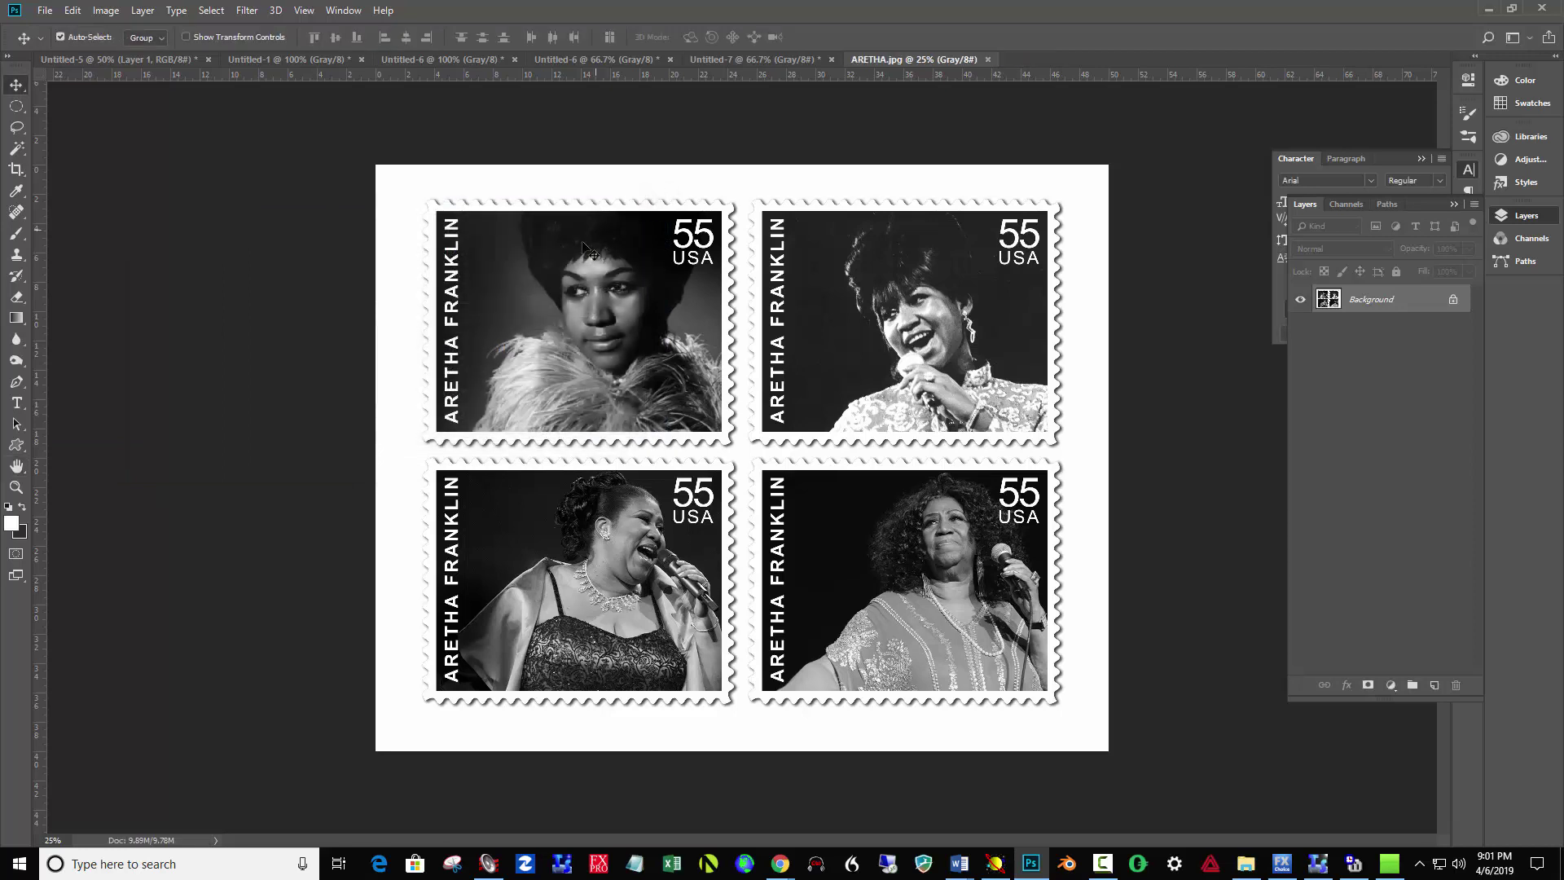